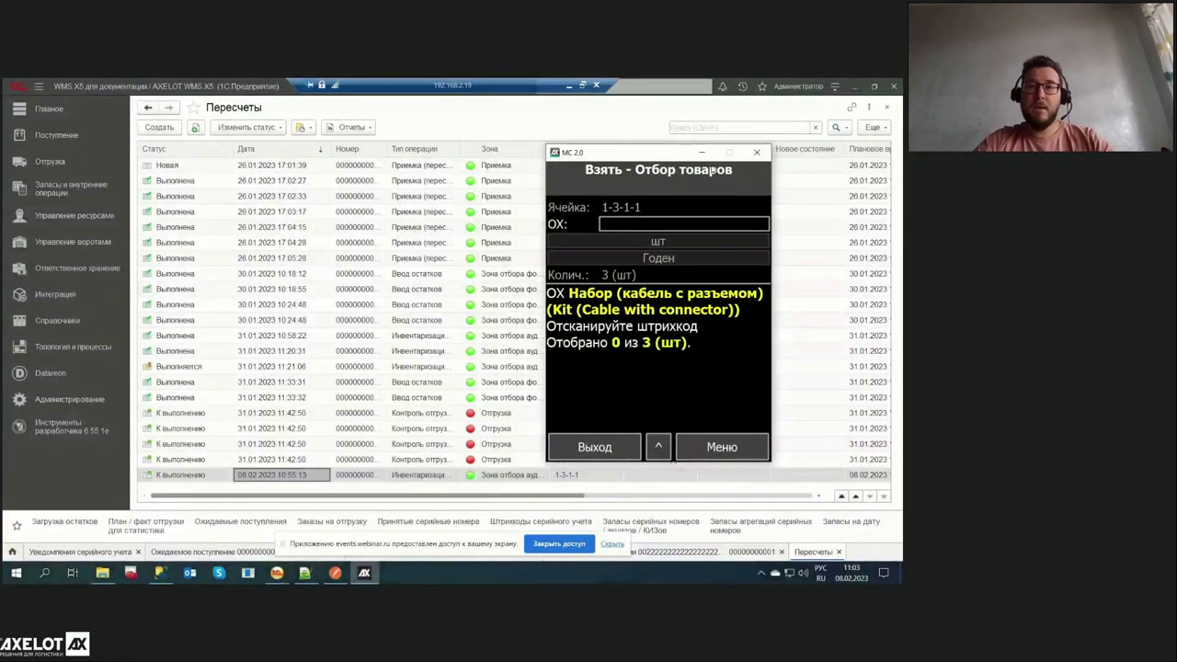
# Set the MC 2.0 terminal aside and open the "Очереди задач" list in WMS X5
pyautogui.click(703, 154)
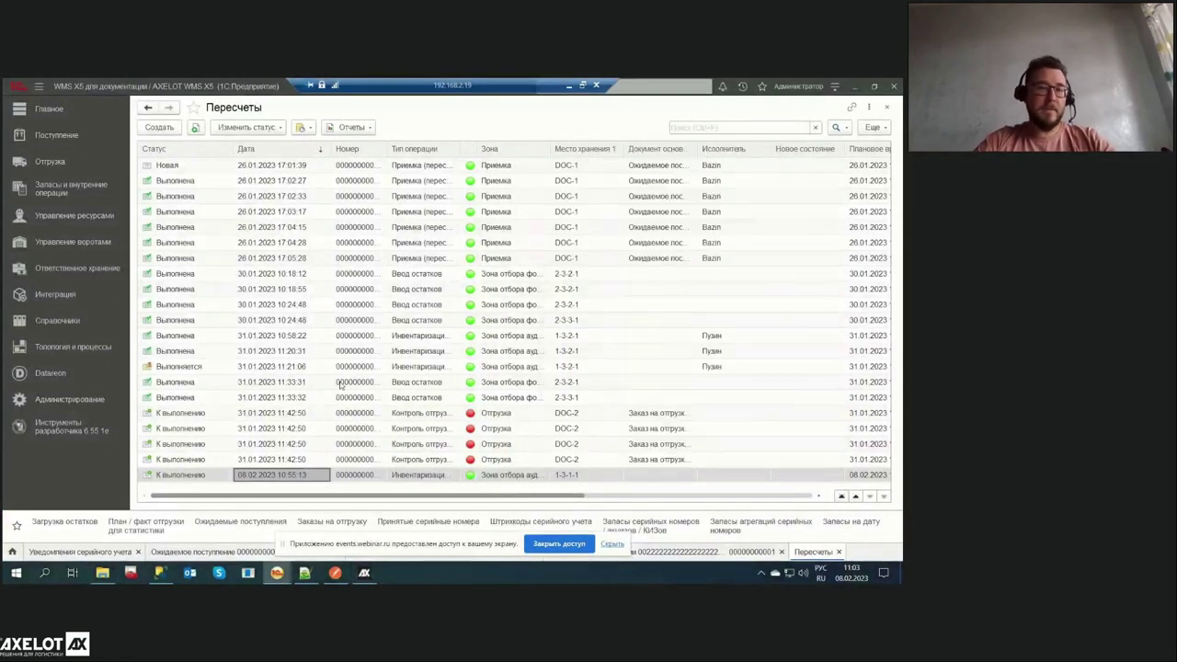
pyautogui.click(74, 347)
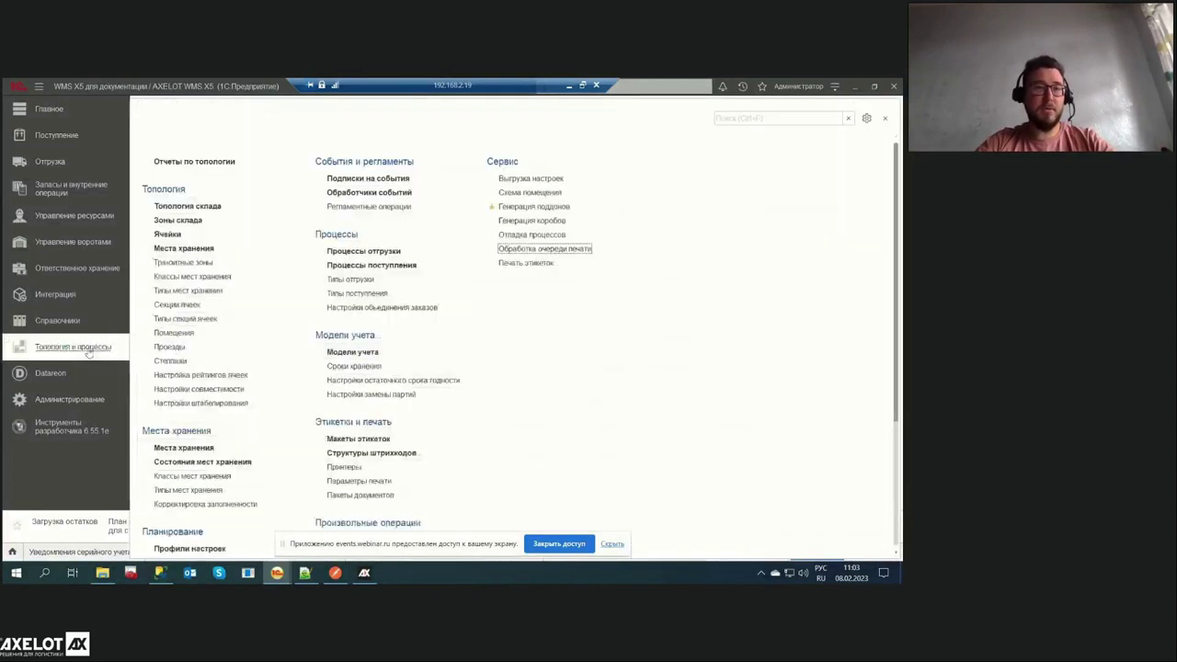
pyautogui.scroll(-3, 295, 347)
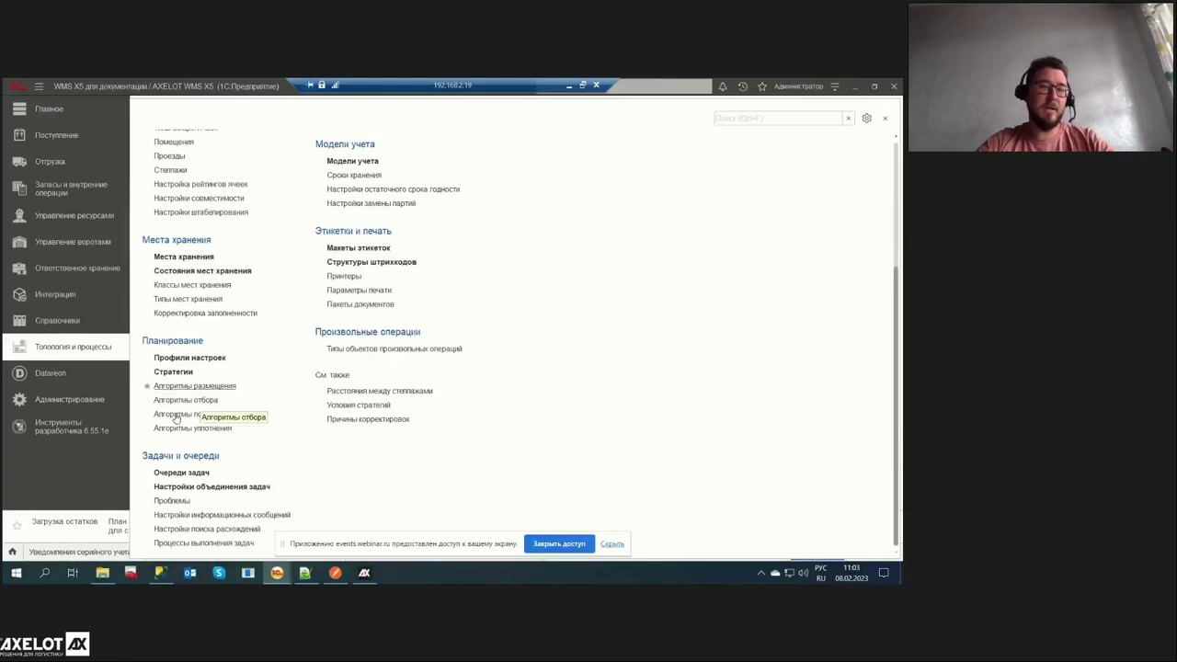
pyautogui.scroll(3, 210, 390)
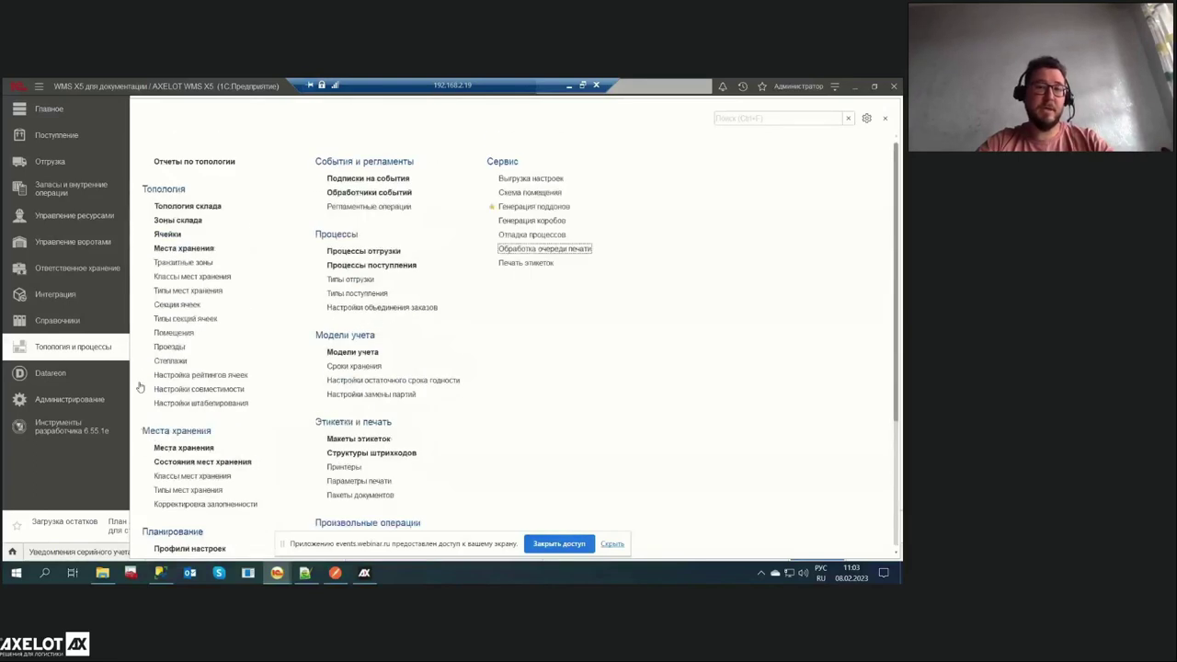
pyautogui.scroll(-3, 204, 379)
pyautogui.click(184, 473)
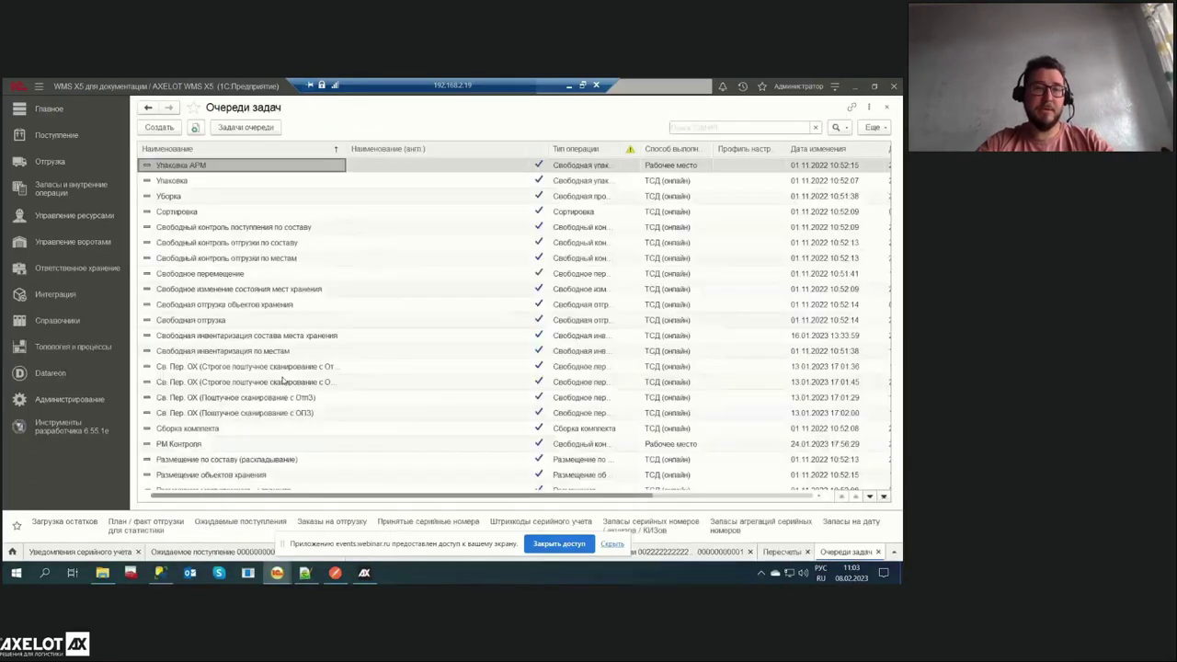
# Find the "Отбор товаров" task queue in the list and open its card
pyautogui.scroll(-2, 269, 313)
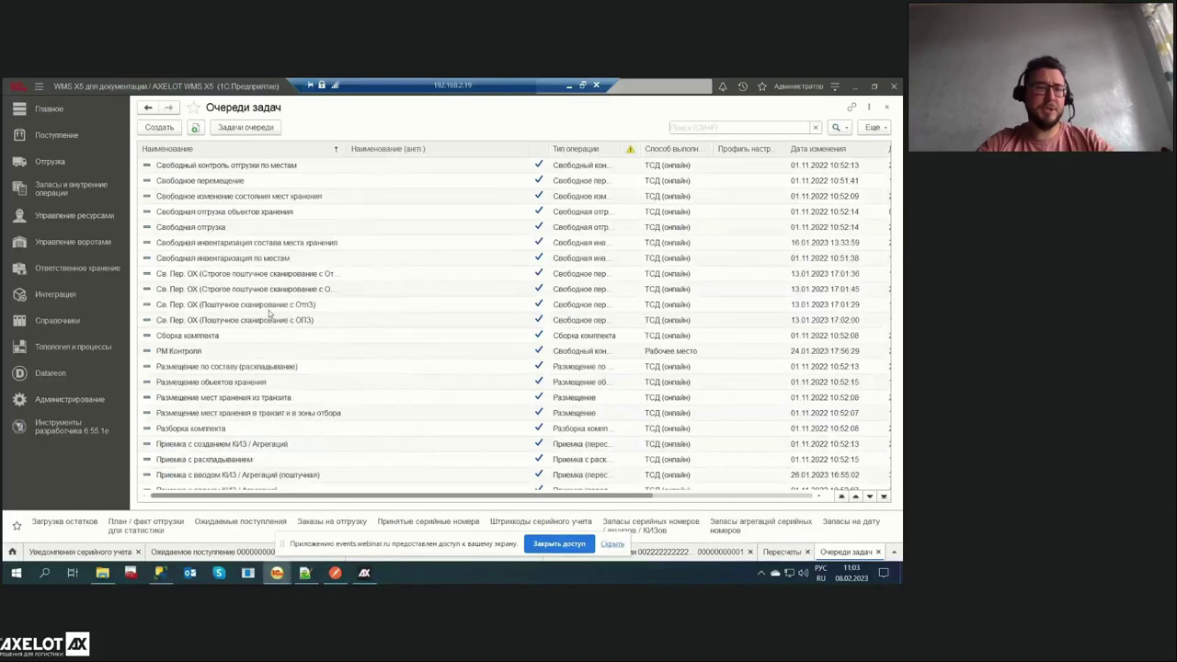
pyautogui.scroll(-1, 268, 310)
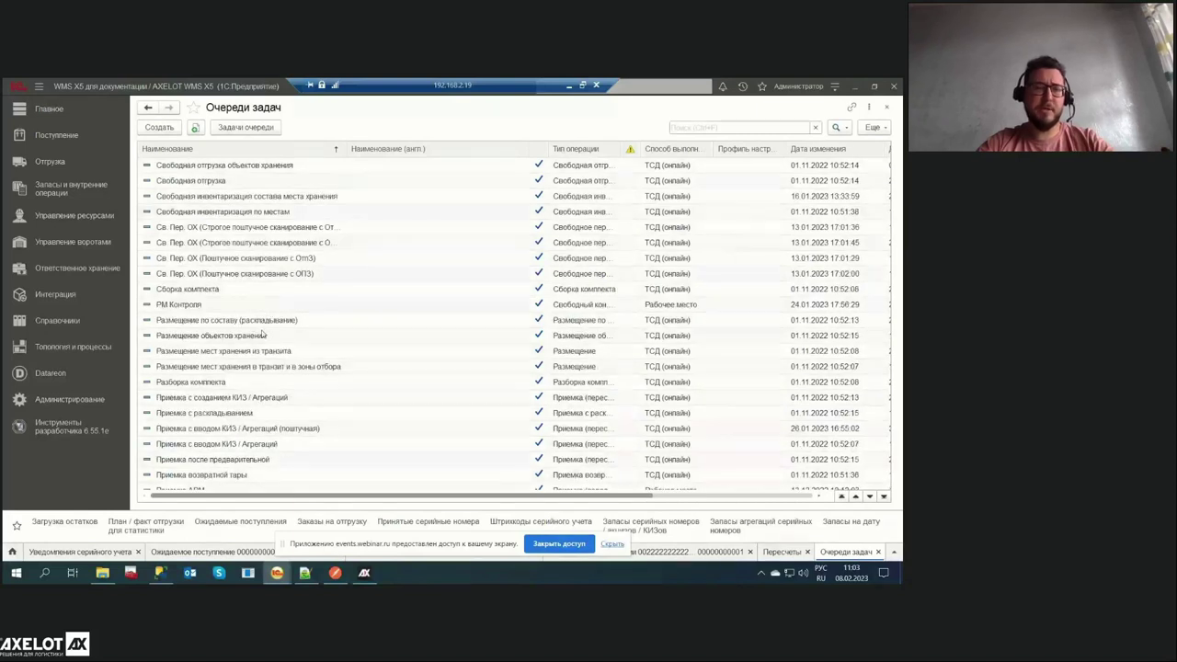
pyautogui.scroll(-2, 263, 335)
pyautogui.scroll(-1, 263, 335)
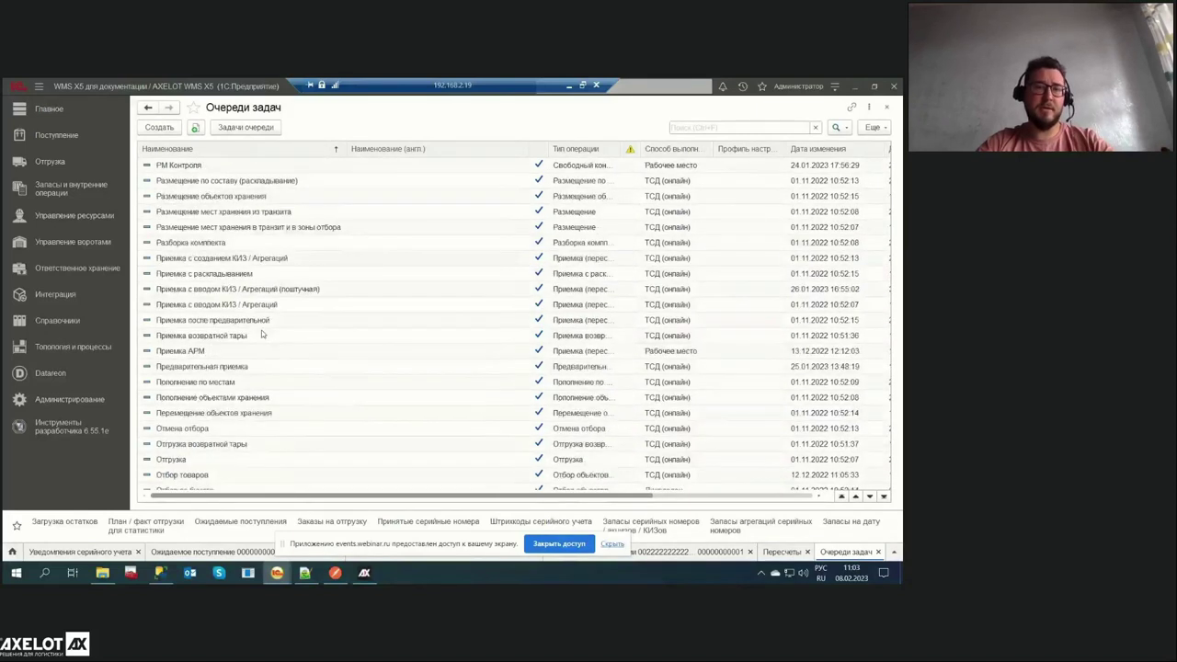
pyautogui.scroll(-1, 263, 335)
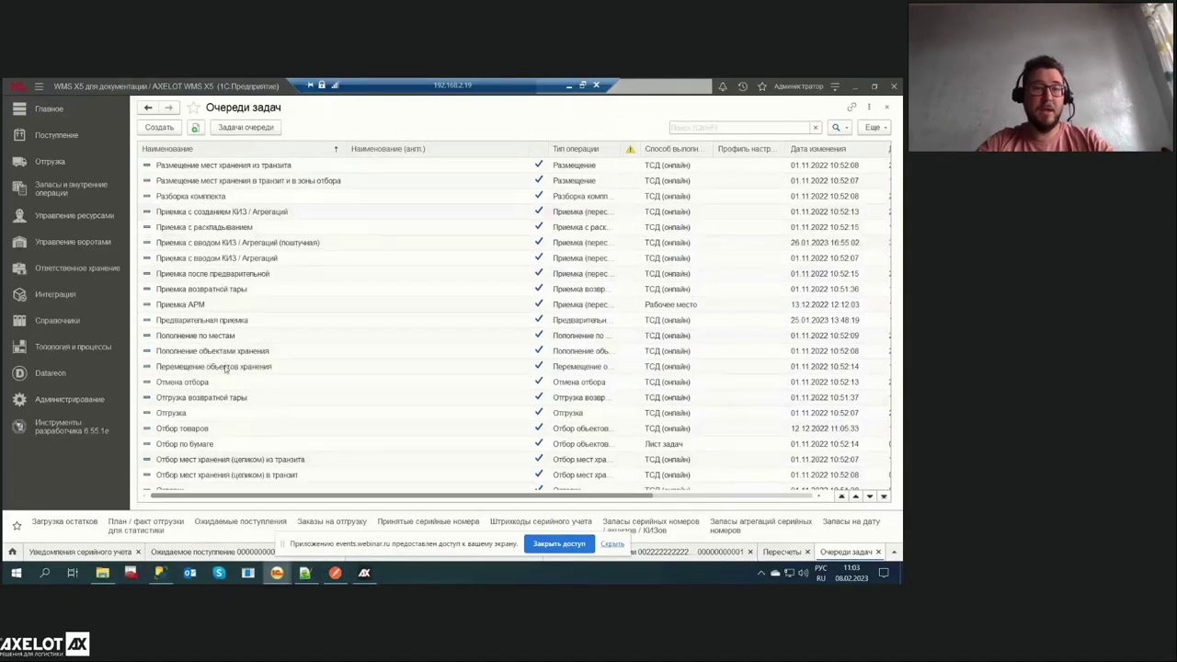
pyautogui.scroll(-2, 255, 398)
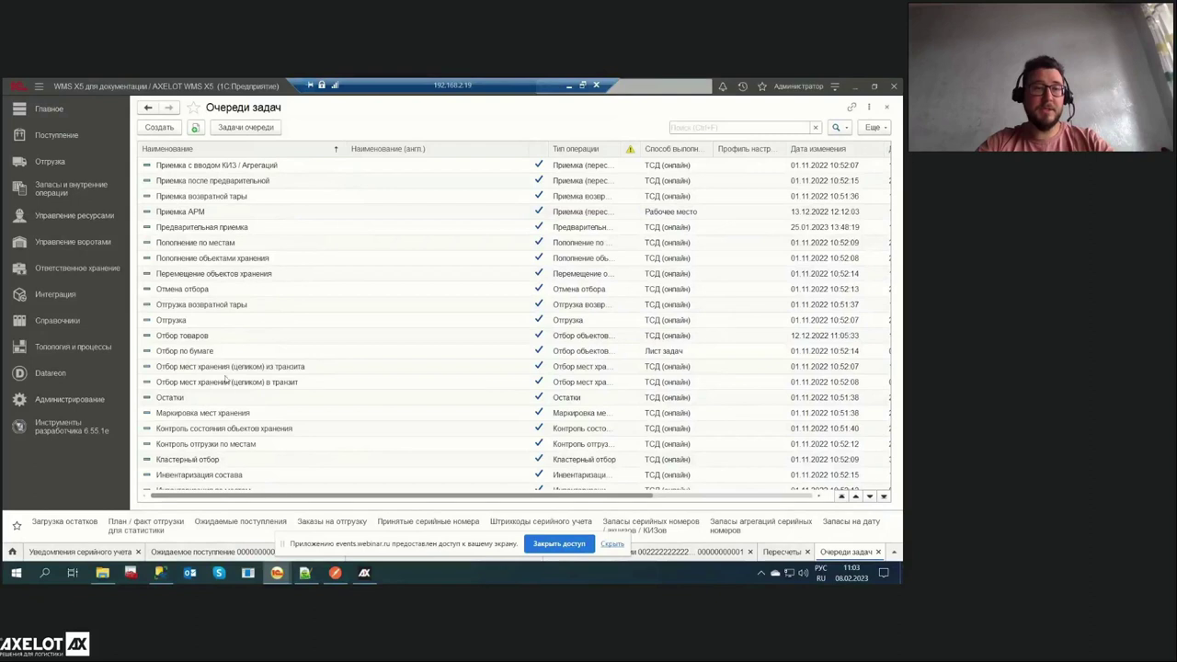
pyautogui.doubleClick(209, 337)
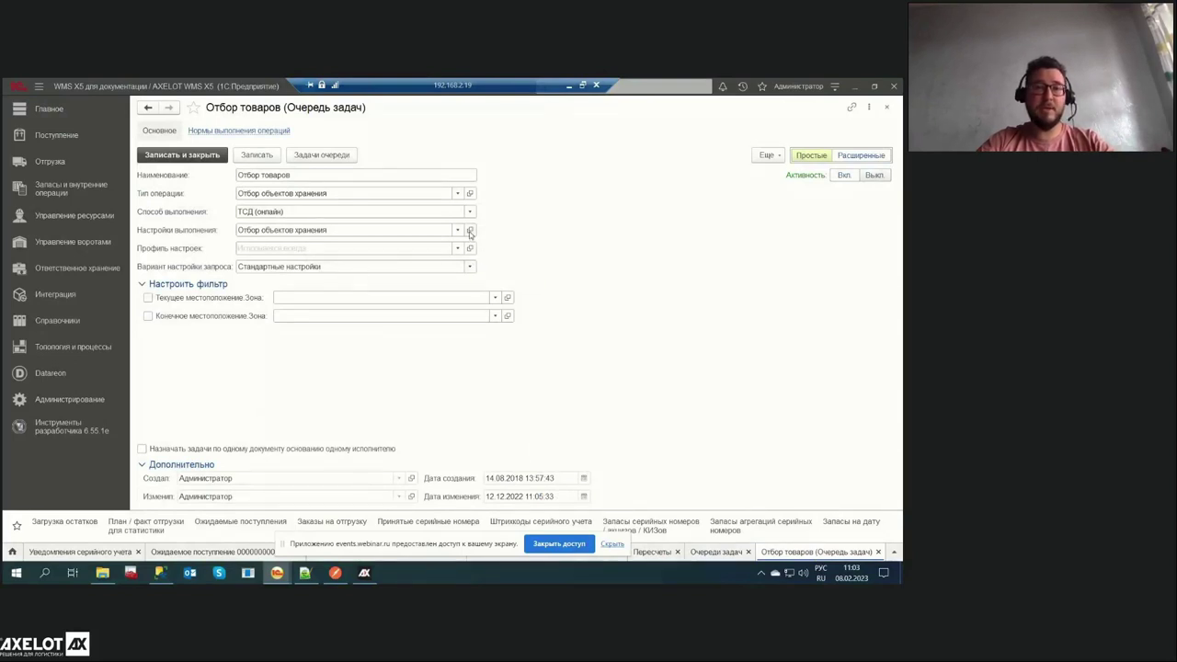
# In the queue's execution settings, set the picking operation's "Количество" to "Поштучное сканирование с отложенной записью" and save the process
pyautogui.click(468, 230)
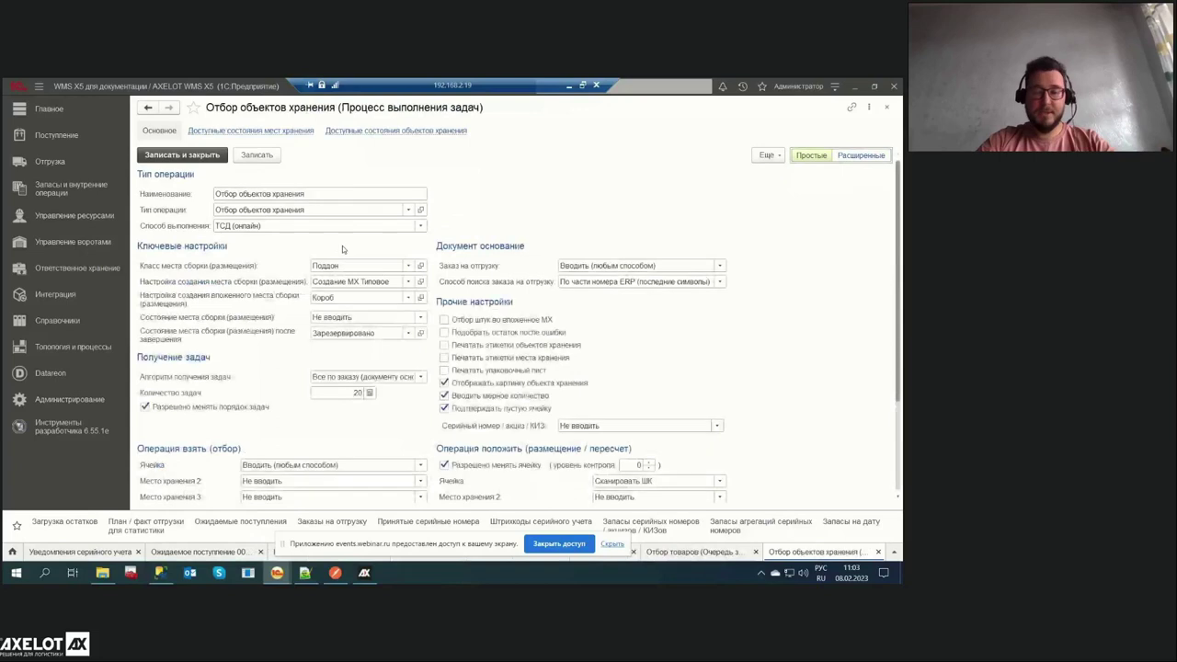
pyautogui.scroll(-3, 276, 290)
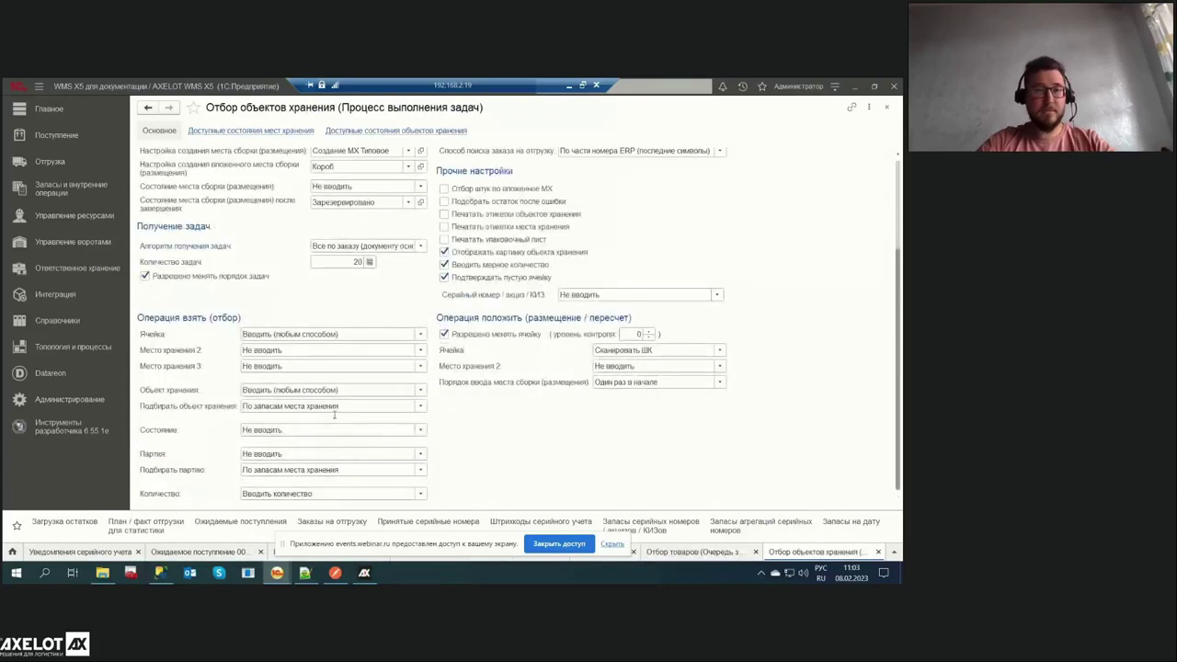
pyautogui.click(341, 494)
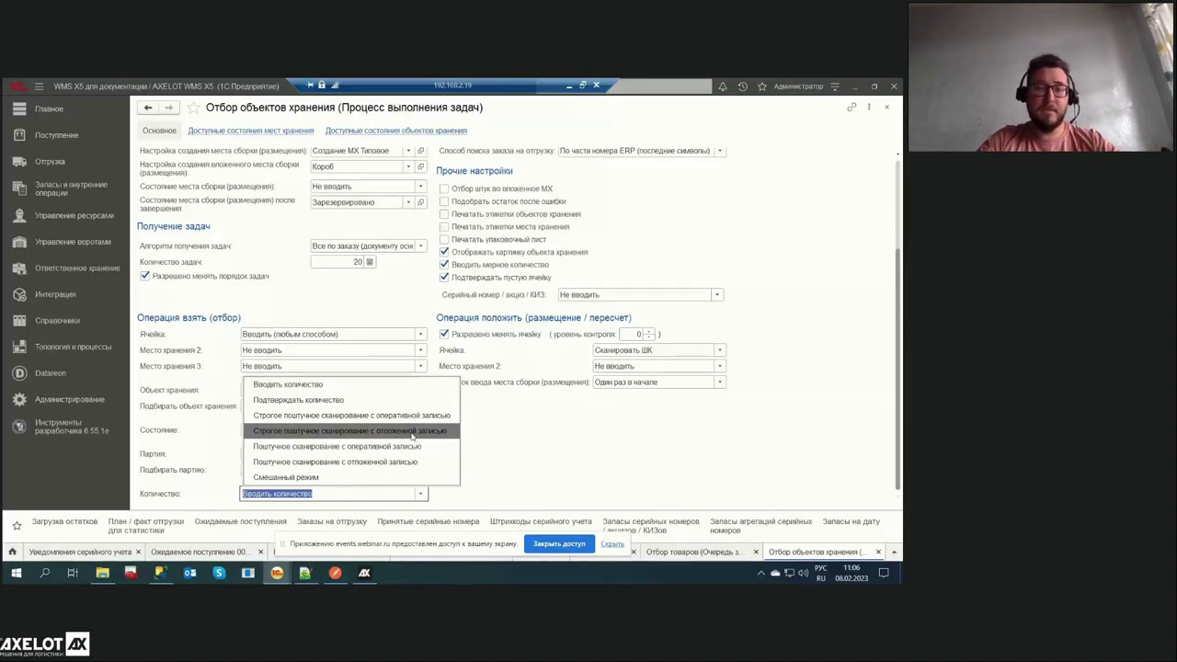
pyautogui.click(395, 461)
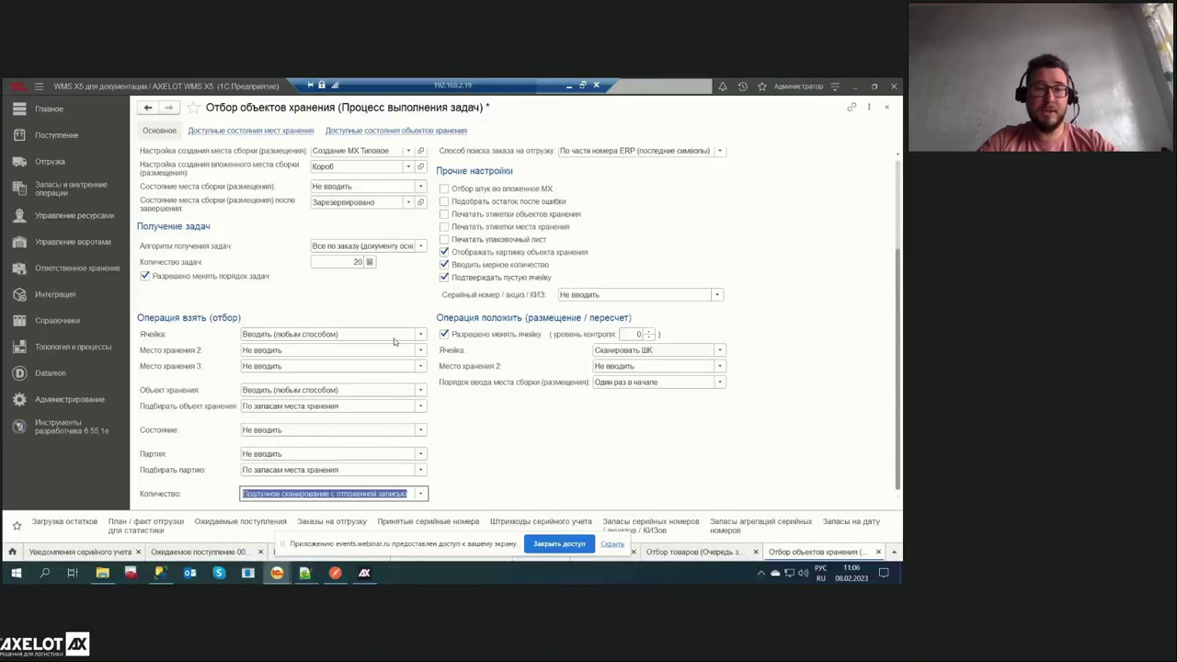
pyautogui.scroll(5, 394, 340)
pyautogui.click(257, 155)
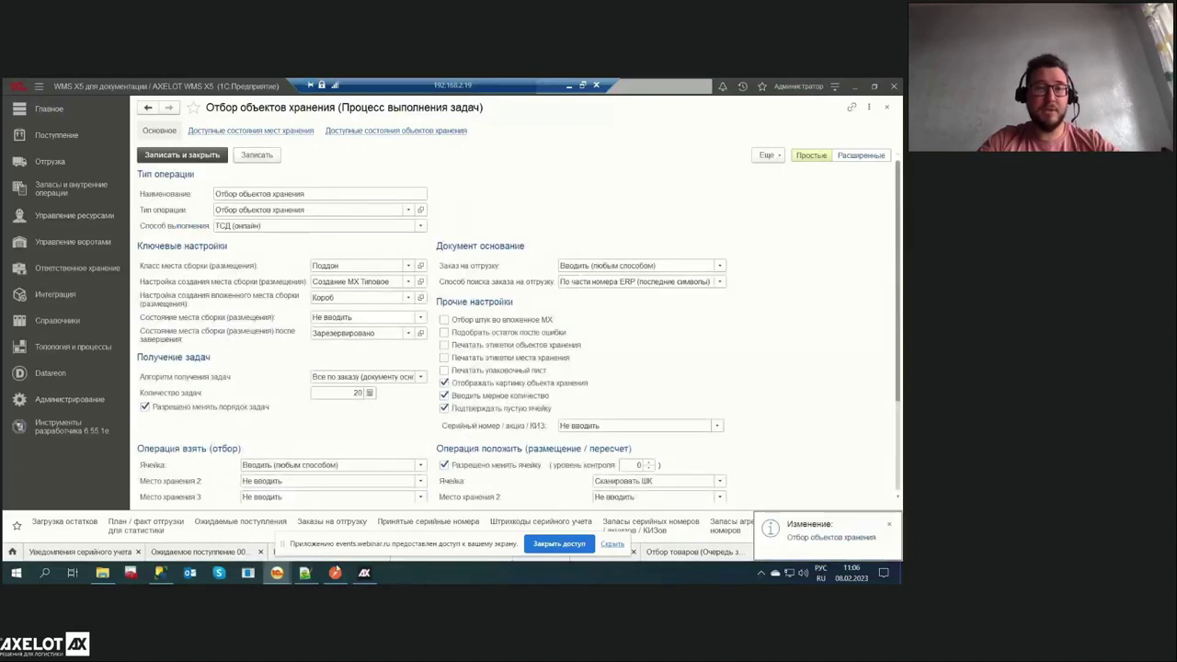
# Switch to the MC 2.0 terminal, exit the current picking task and the task queues, and log in again with the operator's password
pyautogui.click(364, 572)
pyautogui.click(606, 447)
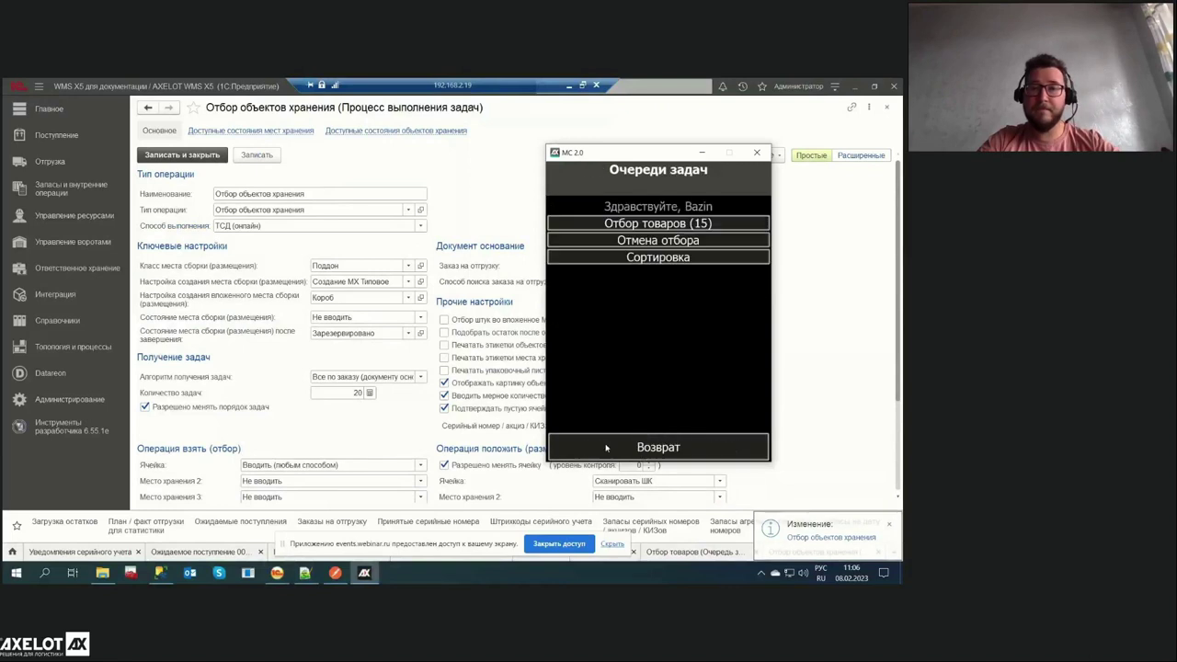
pyautogui.click(621, 448)
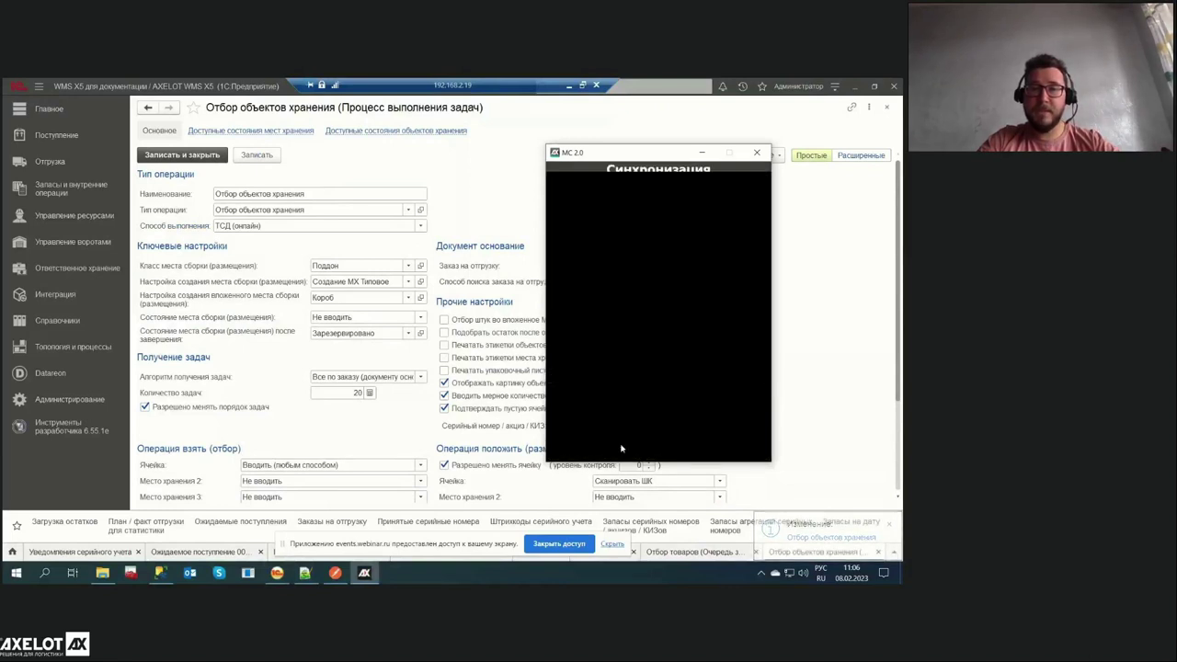
pyautogui.press('Return')
pyautogui.write('11')
pyautogui.press('Return')
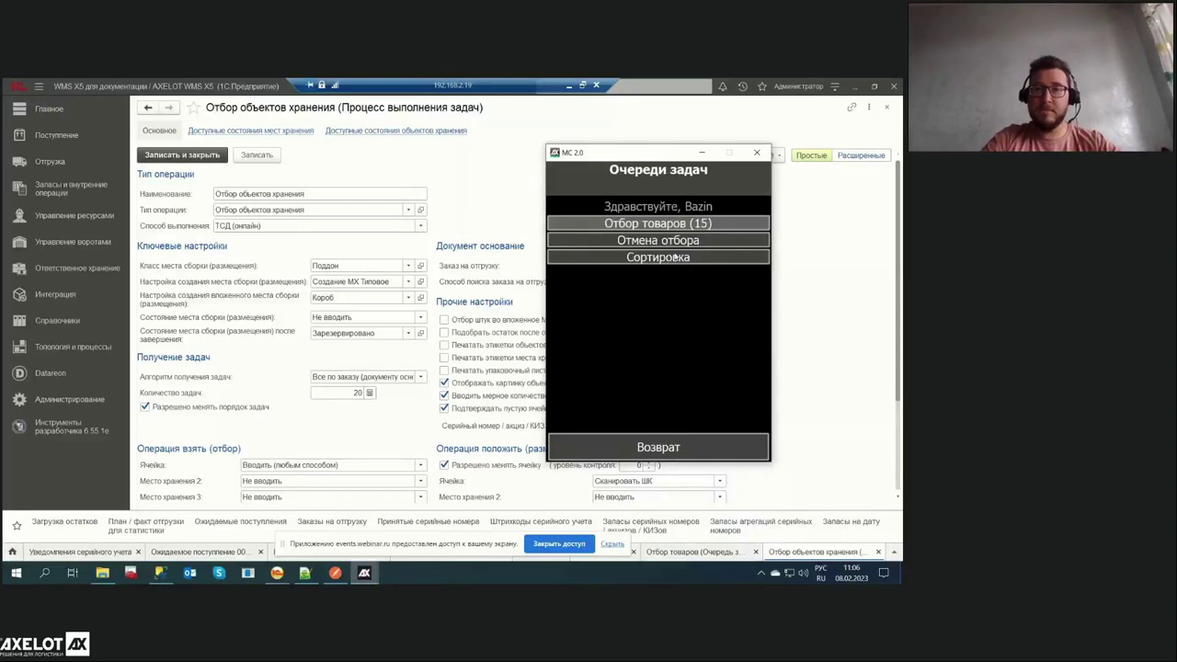
# Start "Отбор товаров" for the first base document from Ротор, ООО and create a new pallet for it
pyautogui.click(669, 227)
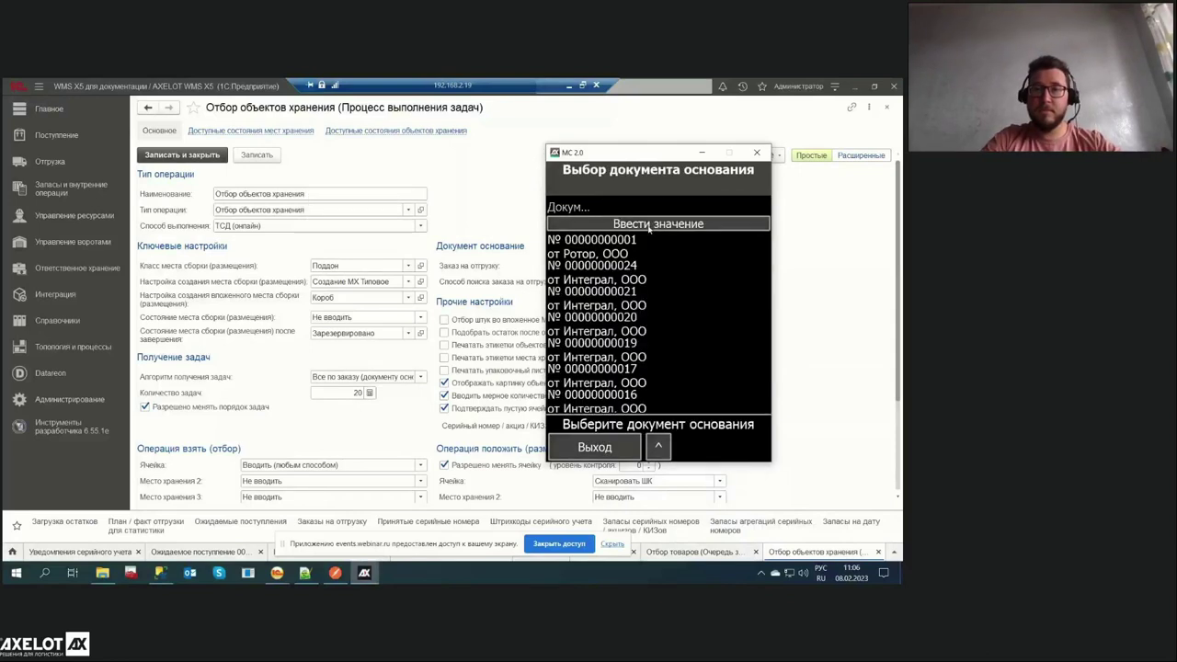
pyautogui.click(621, 259)
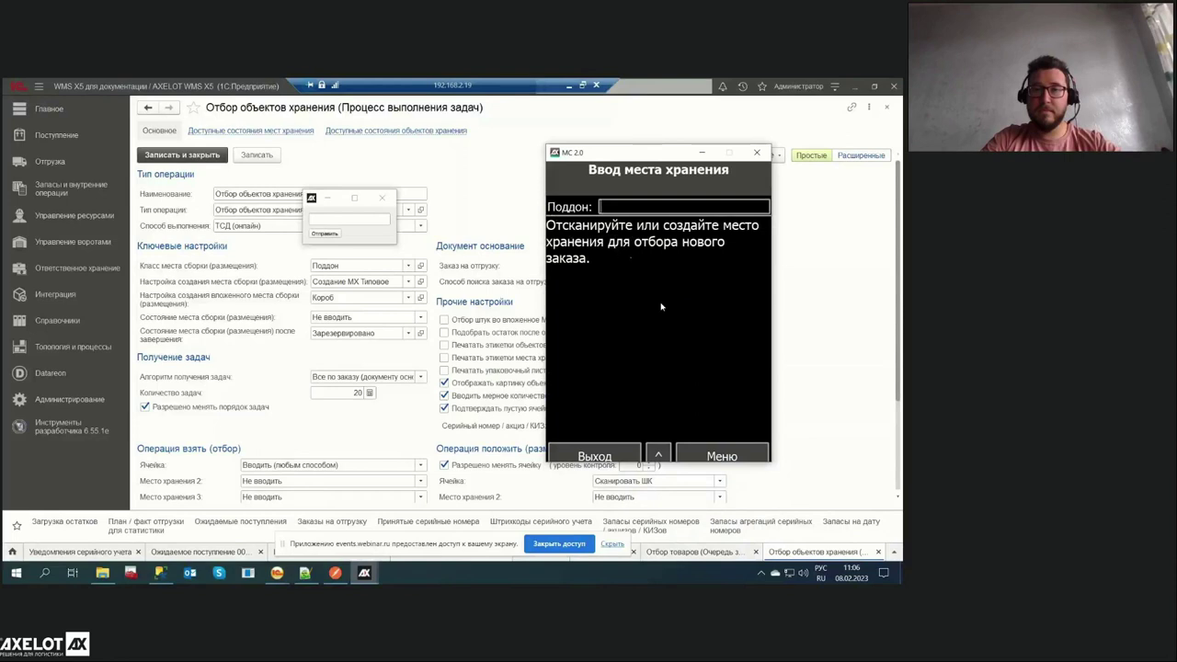
pyautogui.click(710, 455)
pyautogui.click(629, 414)
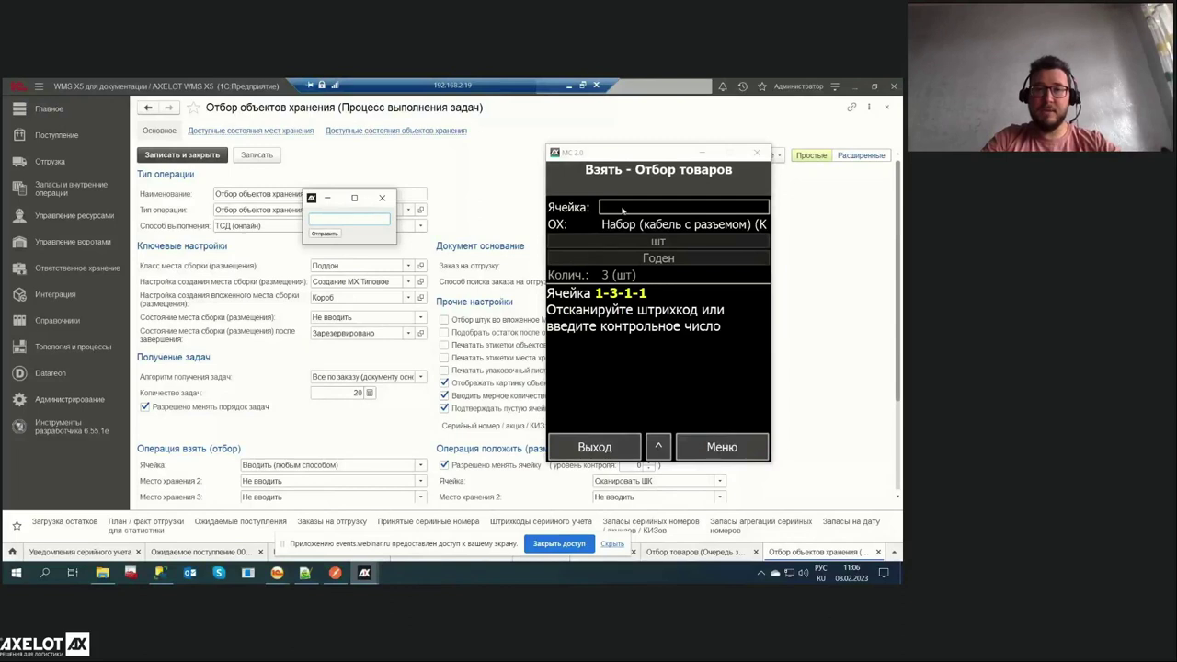
# Switch to WMS X5, open the shipment order dated 20.01.2023 12:24:01 and examine the tasks among its linked documents
pyautogui.click(78, 174)
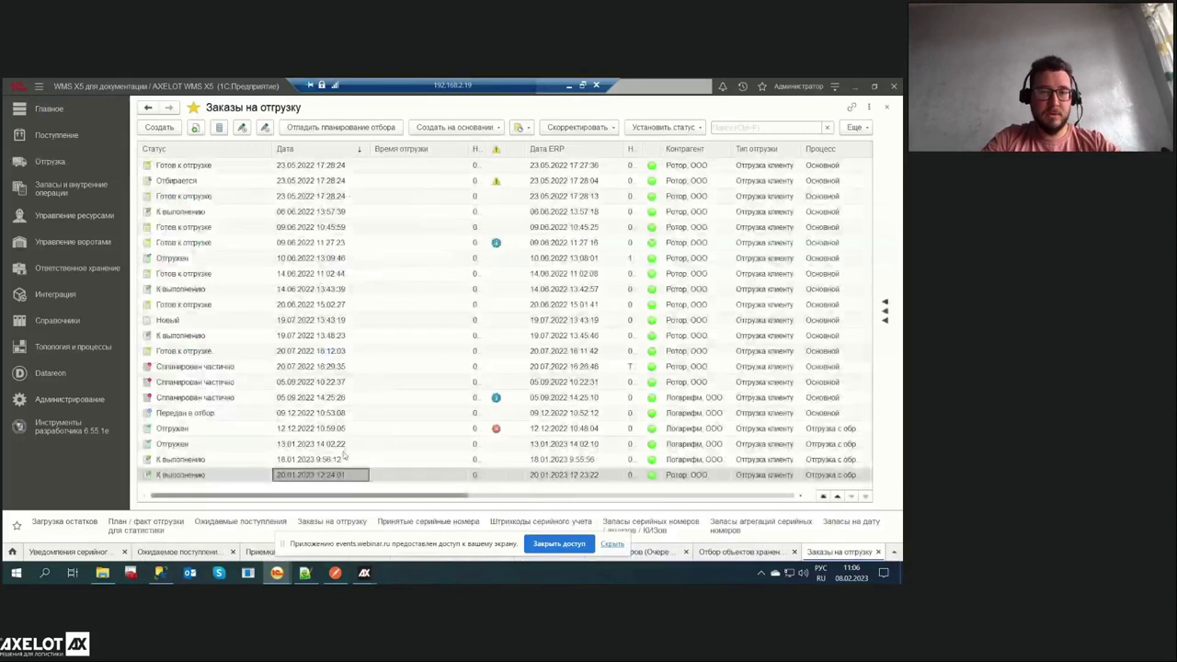
pyautogui.doubleClick(240, 474)
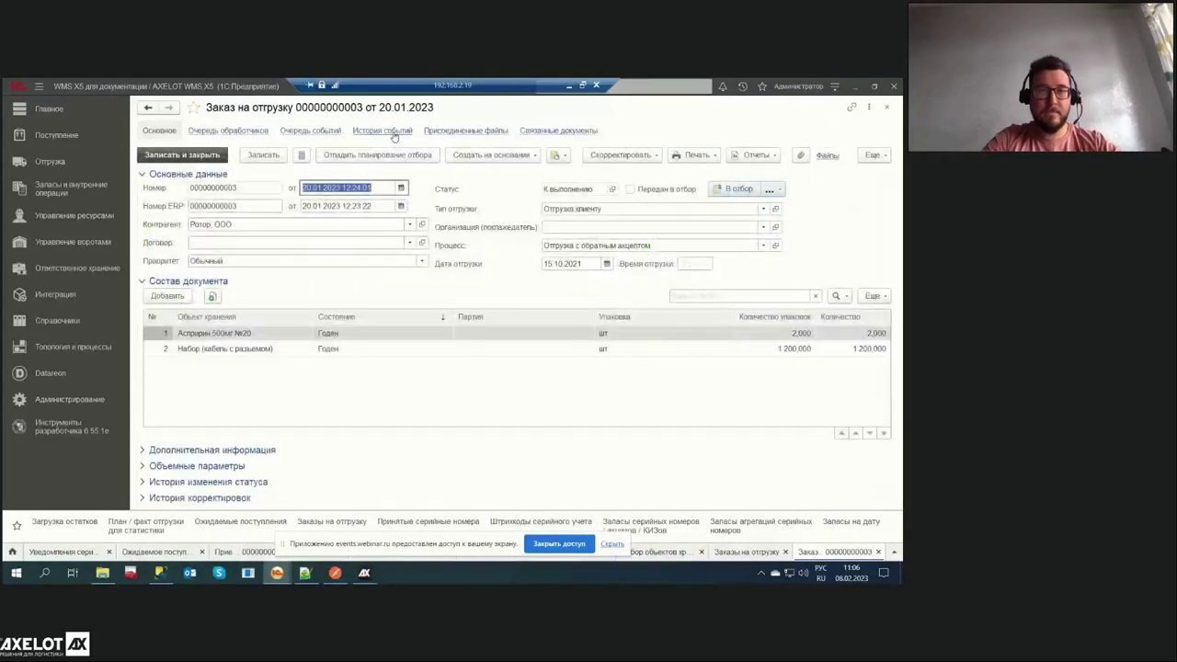
pyautogui.click(537, 131)
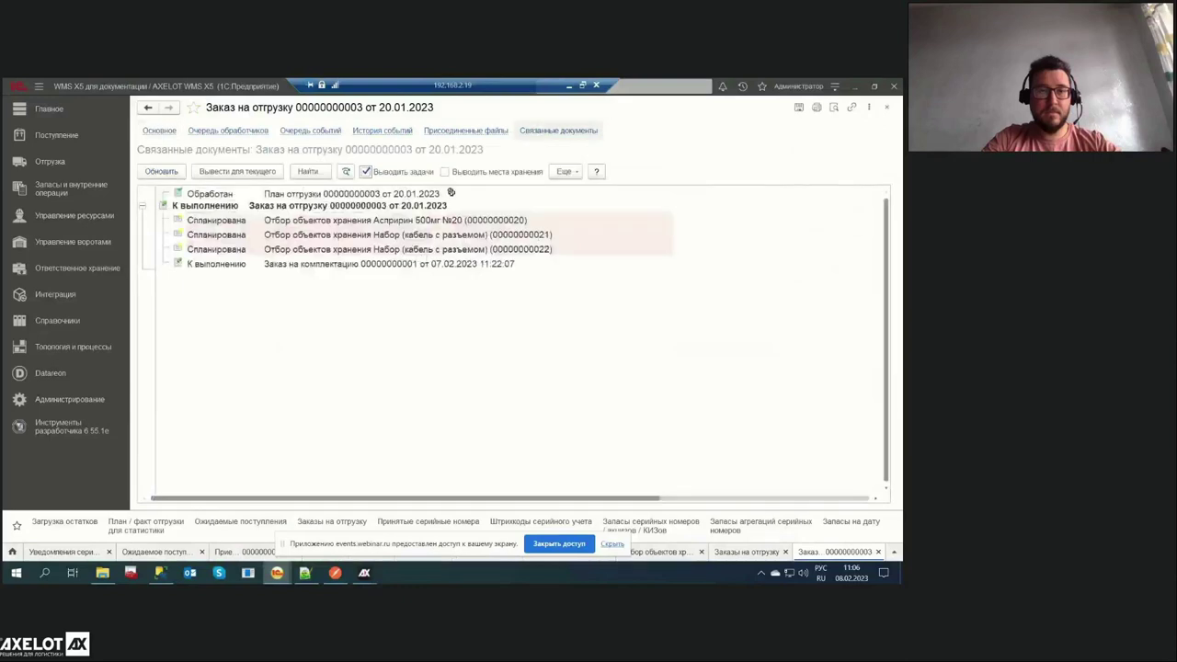
pyautogui.press('Escape')
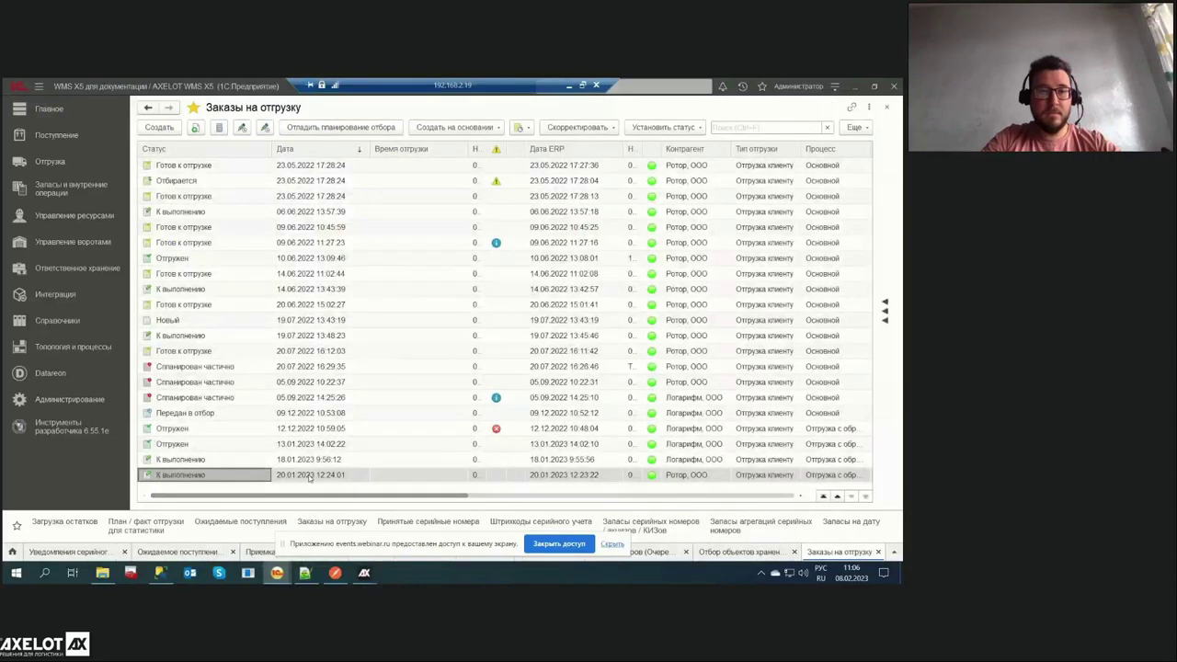
# Transfer the 20.01.2023 shipment order to picking and check its linked picking task for "Набор (кабель с разъемом)"
pyautogui.doubleClick(310, 477)
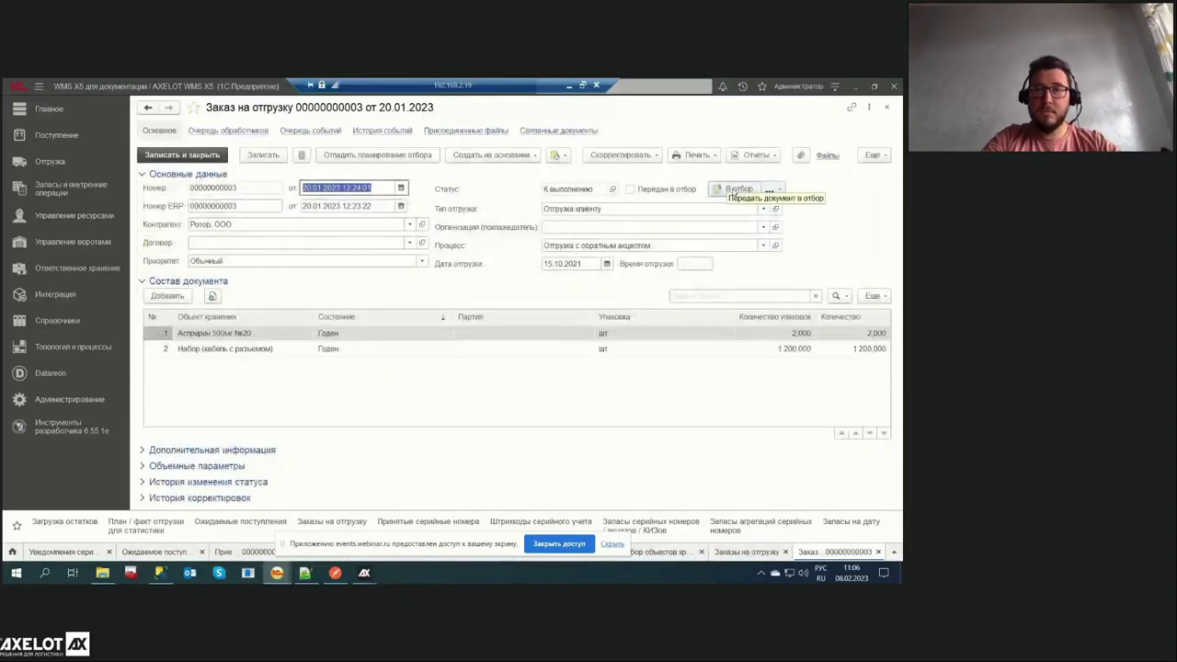
pyautogui.click(731, 189)
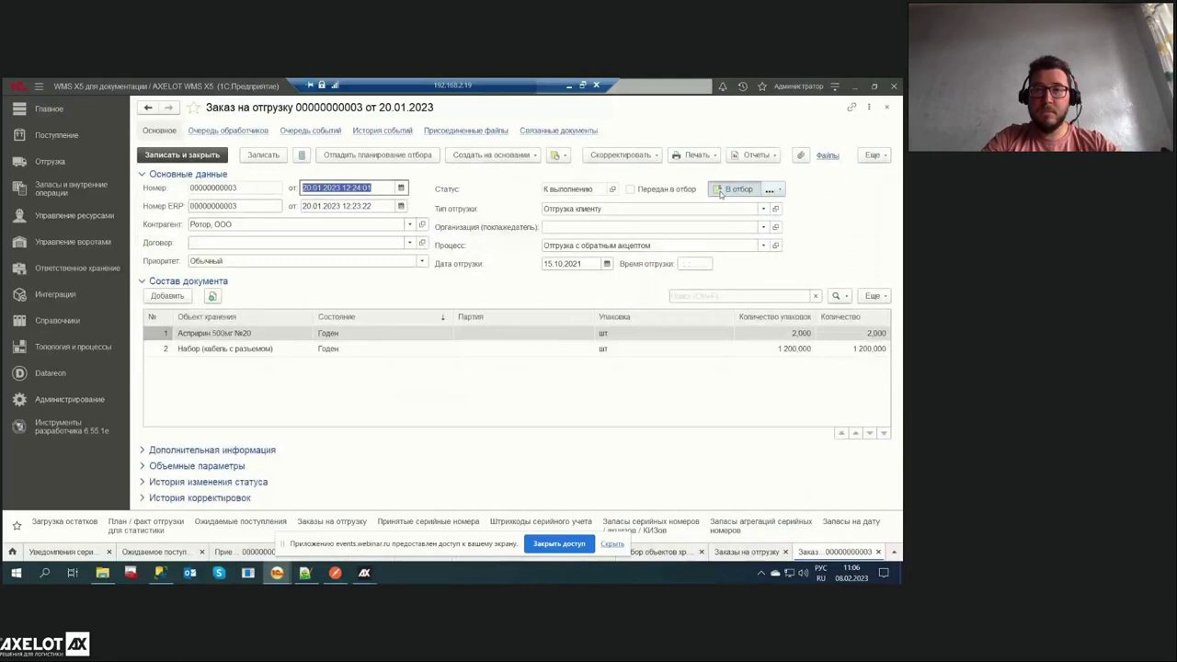
pyautogui.click(555, 131)
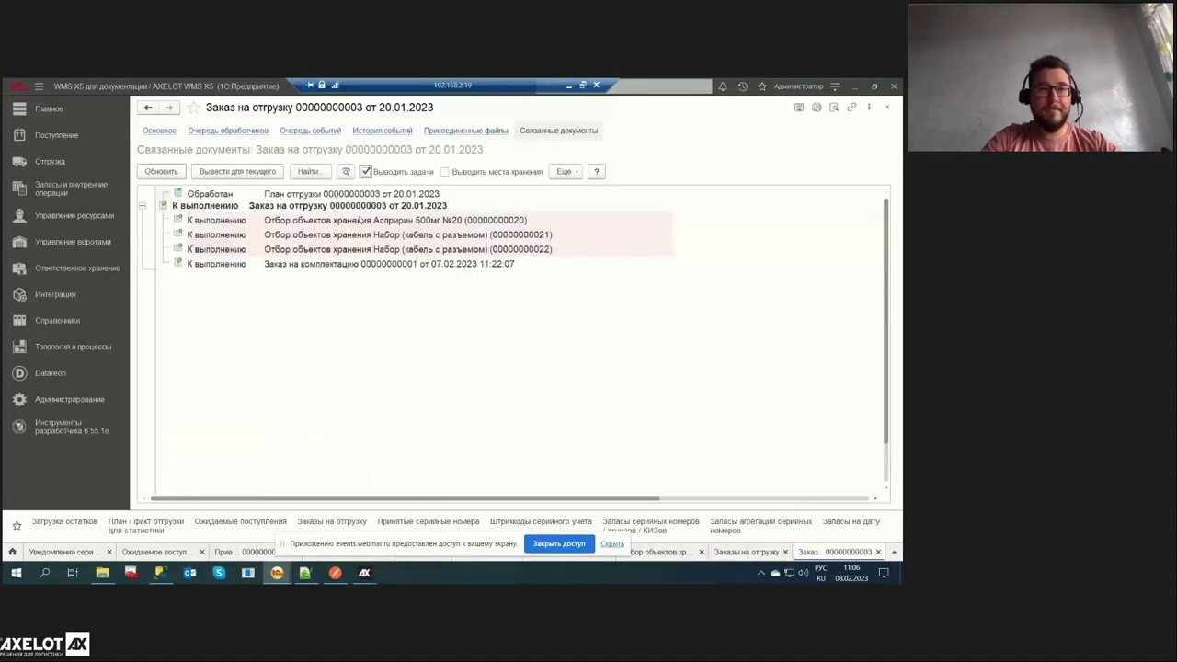
pyautogui.doubleClick(406, 231)
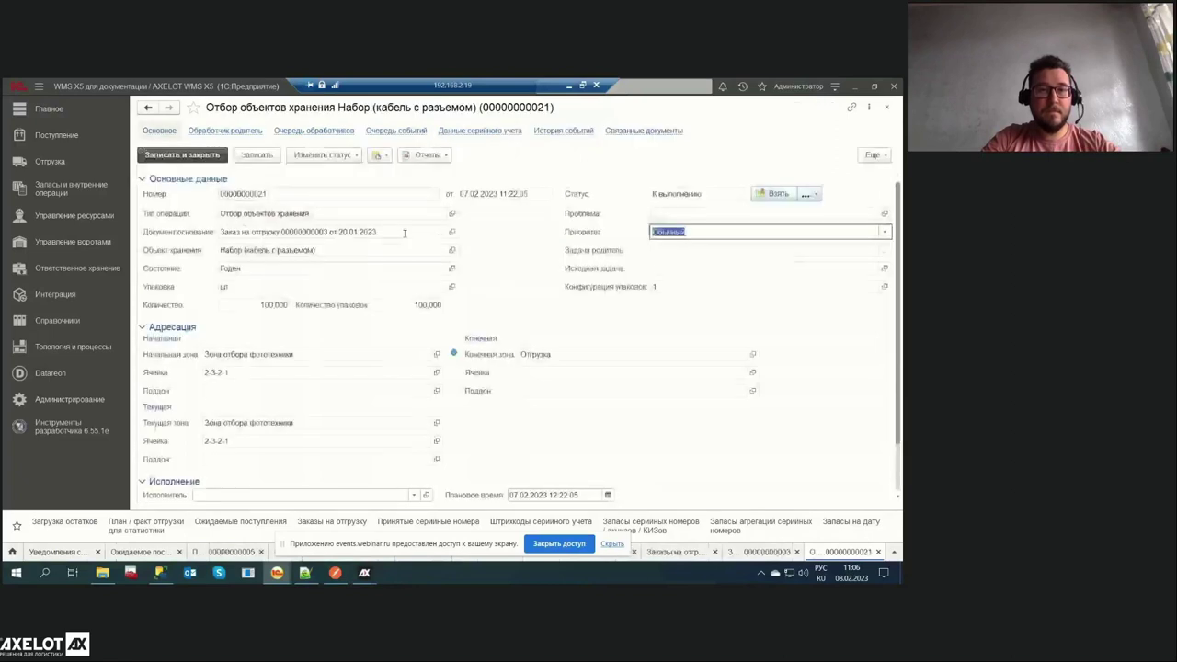
pyautogui.press('Escape')
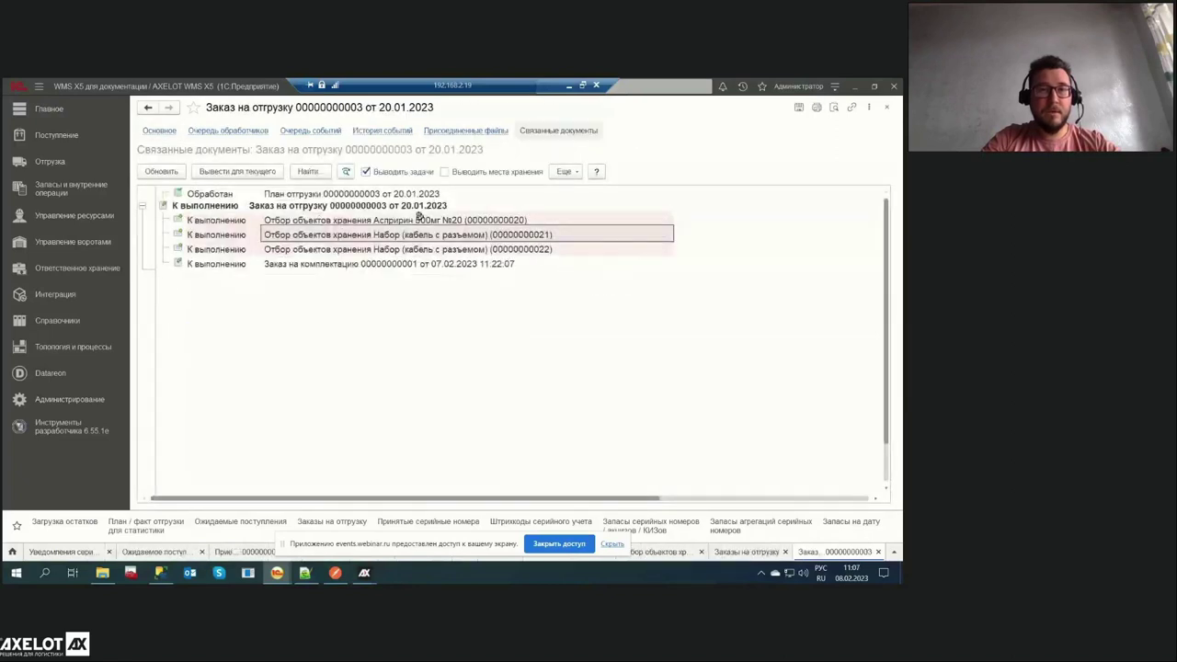
# Switch to the MC 2.0 terminal, exit the current picking task and restart "Отбор товаров" for the second base document from Ротор, ООО
pyautogui.moveTo(407, 534)
pyautogui.click(304, 515)
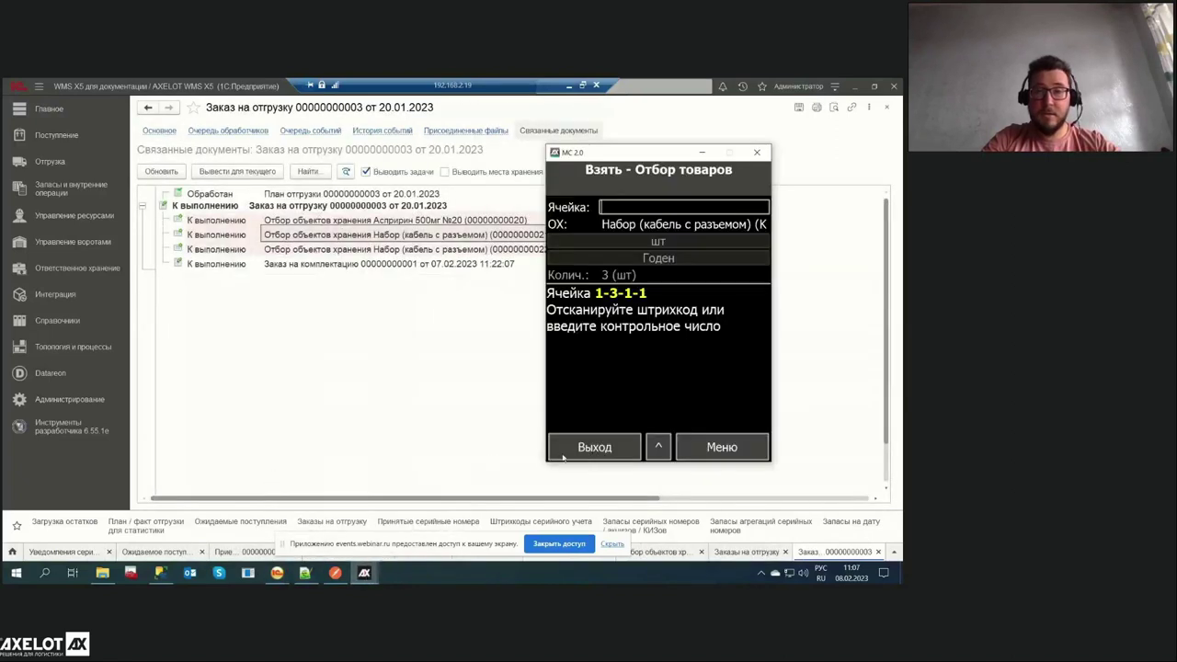
pyautogui.click(609, 450)
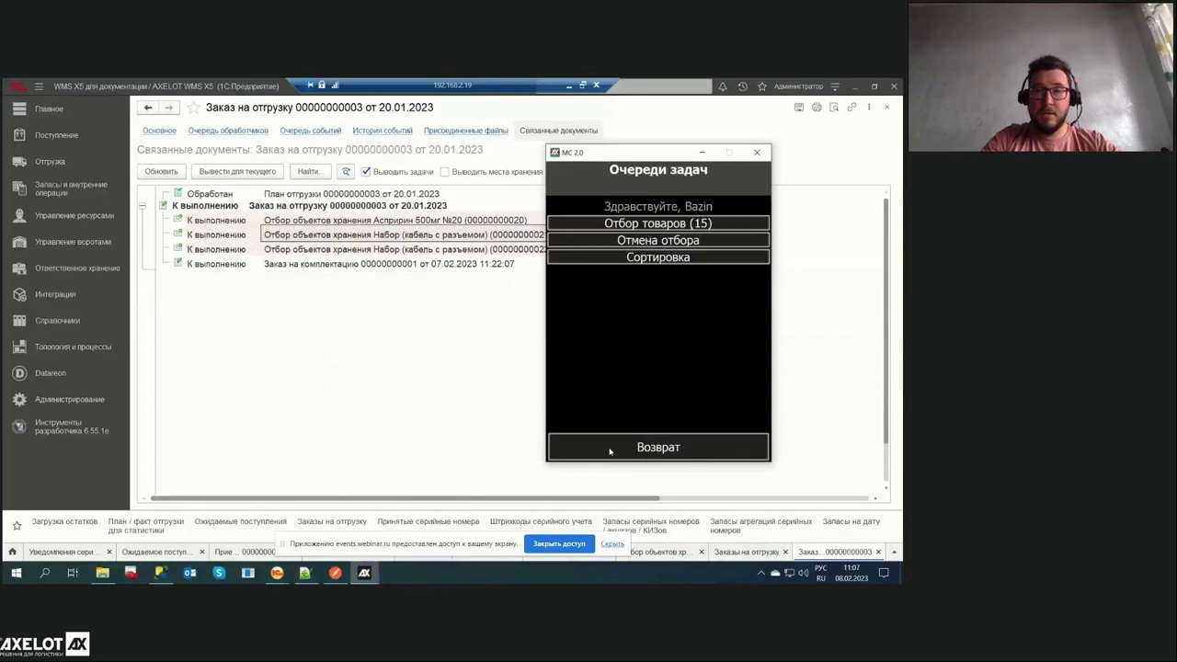
pyautogui.click(708, 226)
pyautogui.click(680, 226)
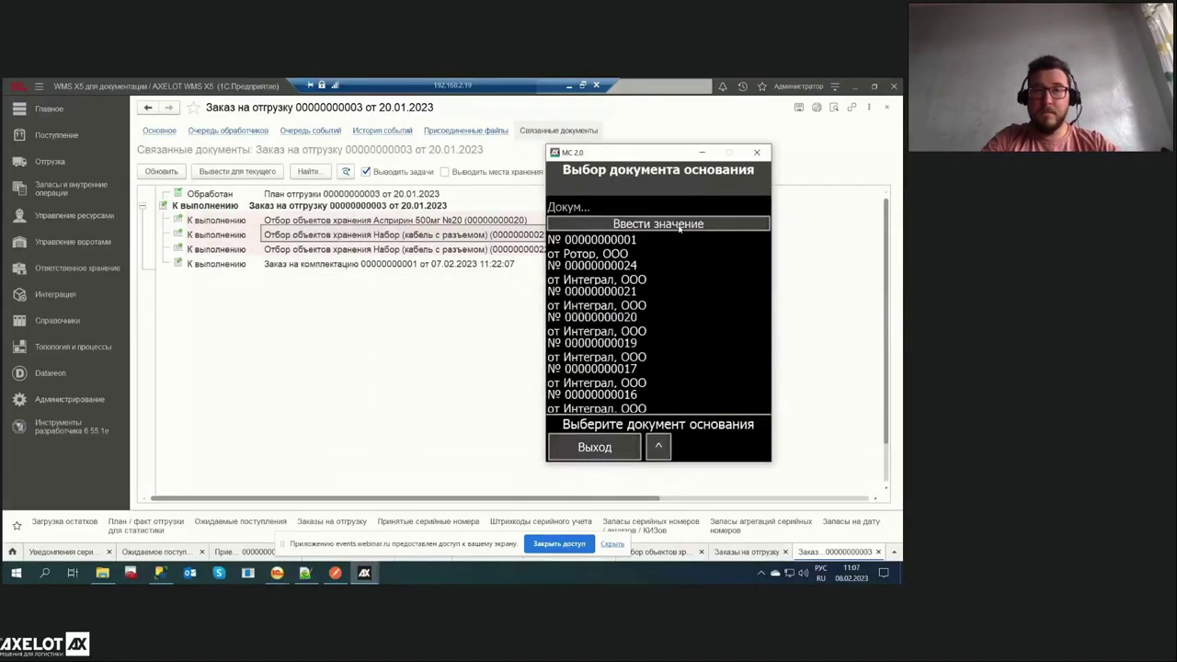
pyautogui.scroll(-1, 688, 368)
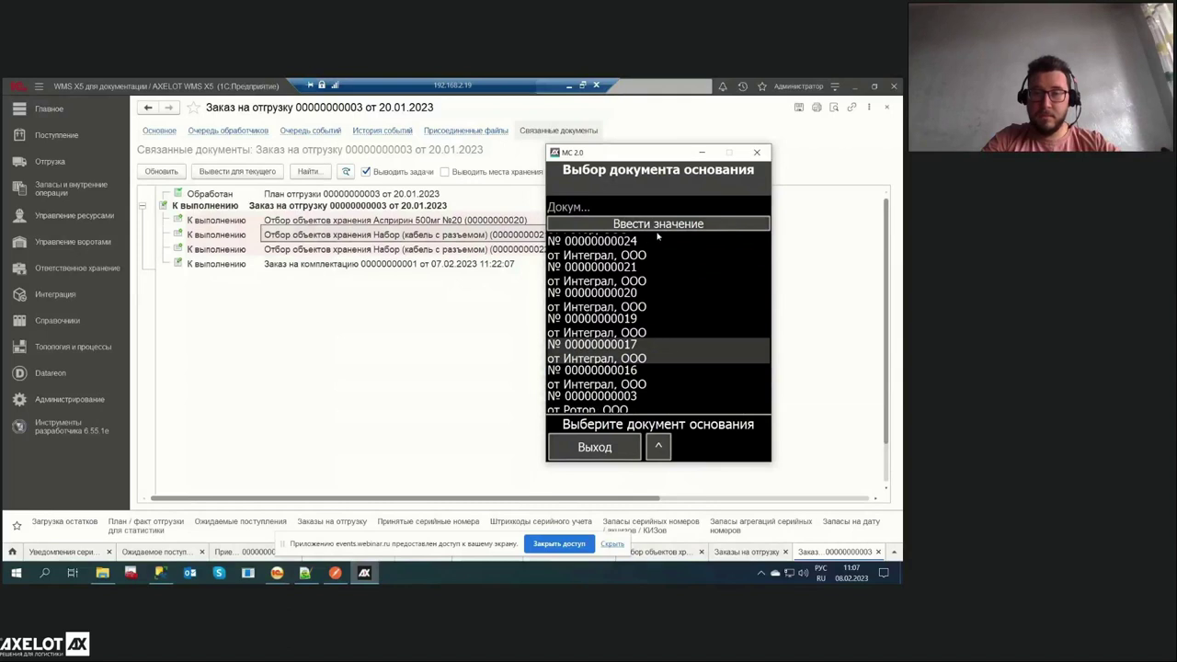
pyautogui.click(640, 405)
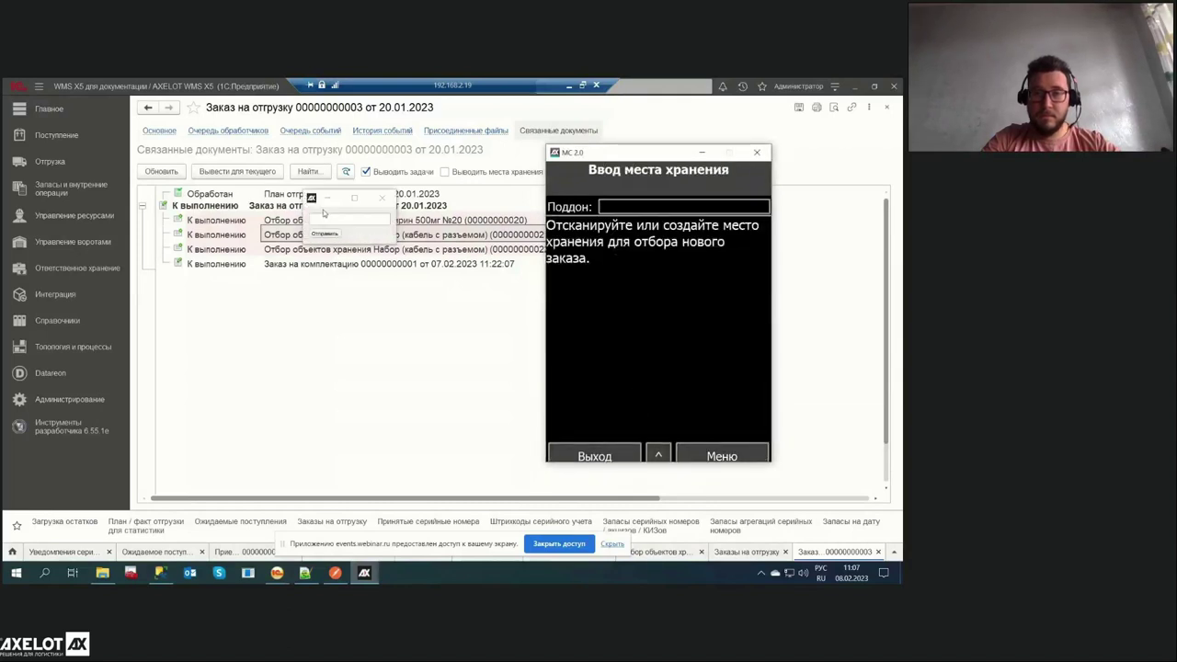
# Refresh the shipment order's linked documents in WMS X5 and register a pallet for the order in the MC 2.0 terminal
pyautogui.click(170, 173)
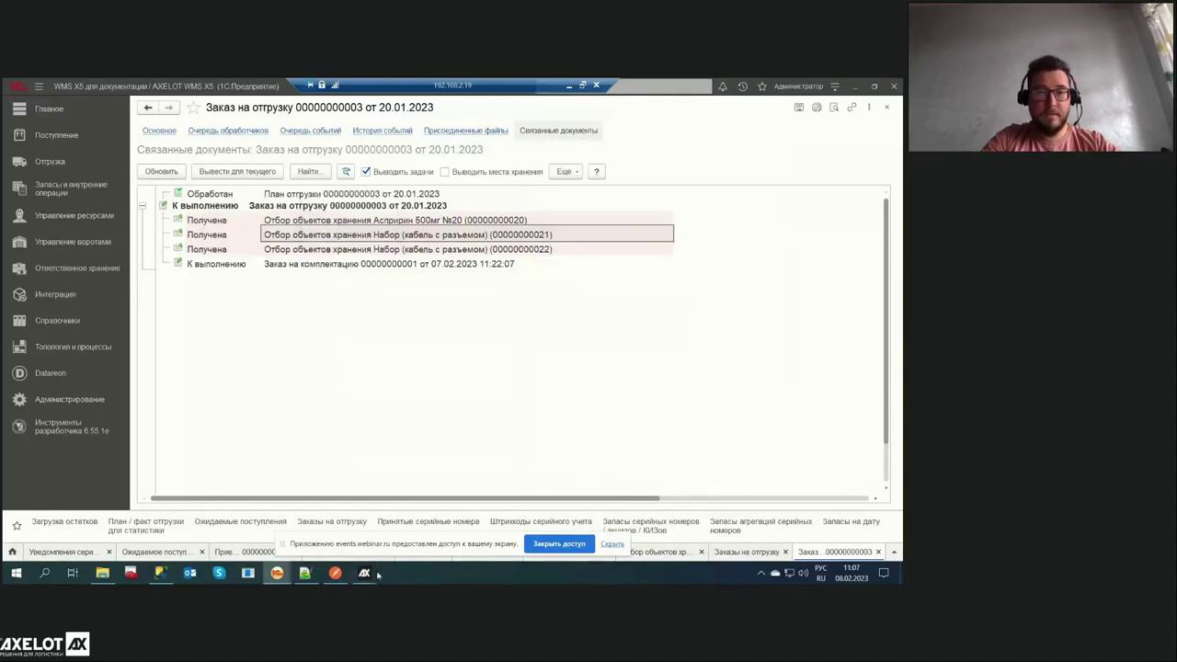
pyautogui.moveTo(364, 573)
pyautogui.click(305, 515)
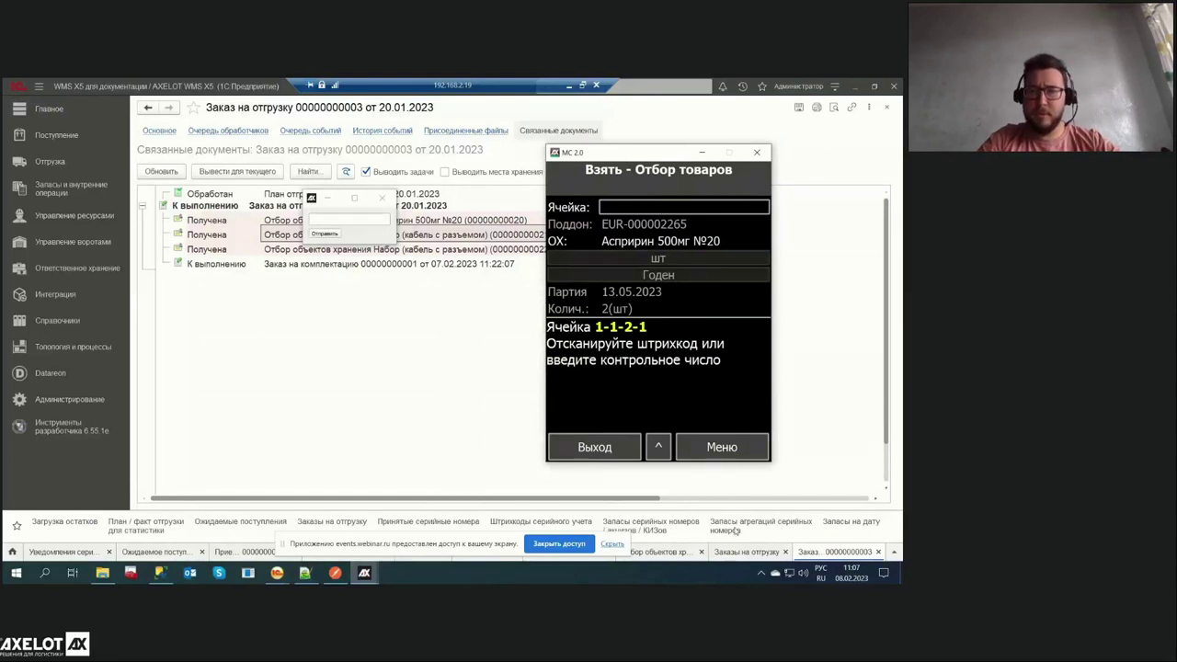
# Review the quantity setting of the "Отбор объектов хранения" process in WMS X5 and return to the shipment order's linked documents
pyautogui.click(664, 552)
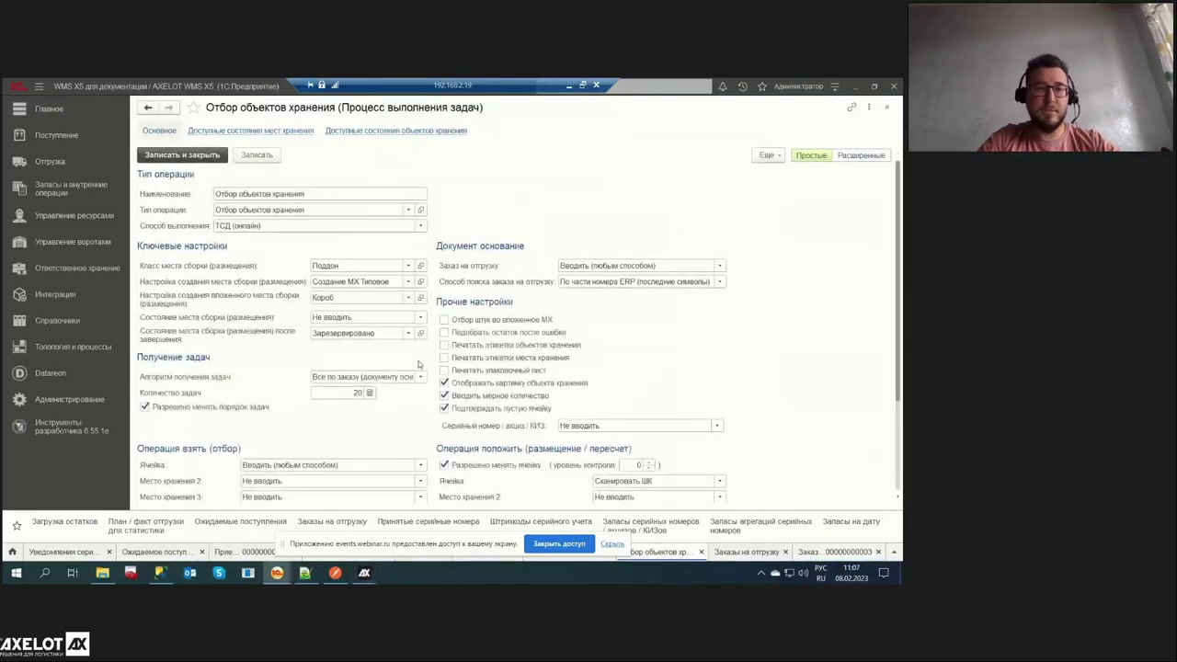
pyautogui.scroll(-3, 421, 365)
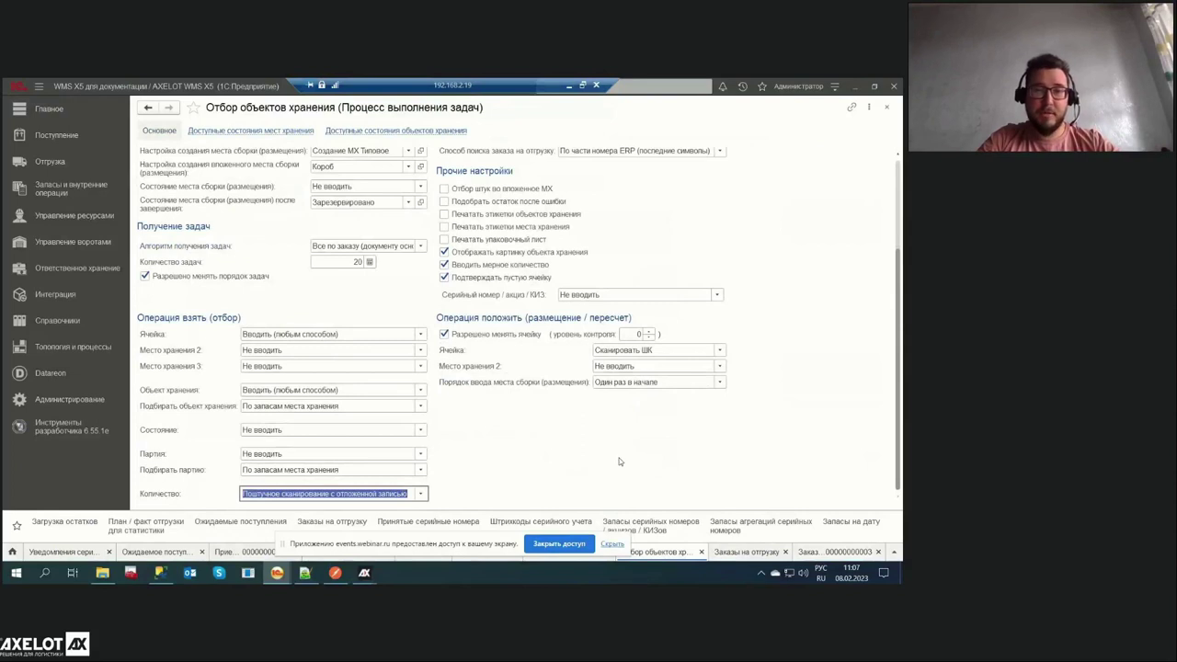
pyautogui.click(810, 552)
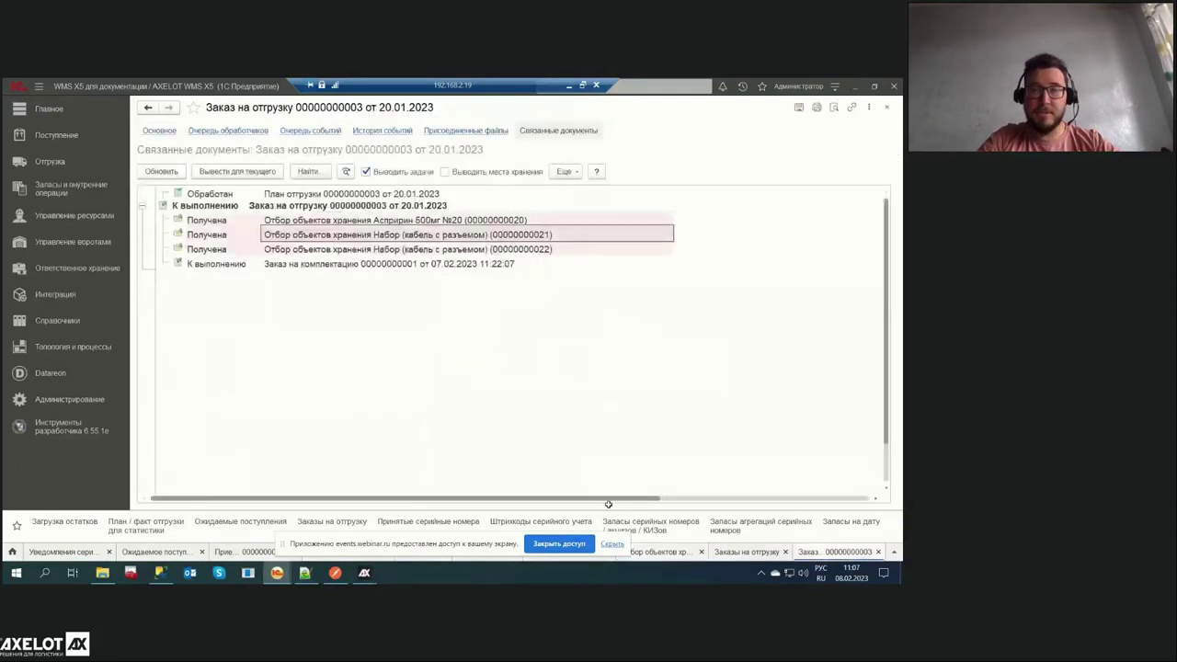
# In the MC 2.0 terminal, confirm cell 1-1-2-1 and pick one piece of "Аспририн 500мг №20" by choosing it from the list
pyautogui.moveTo(364, 572)
pyautogui.click(368, 521)
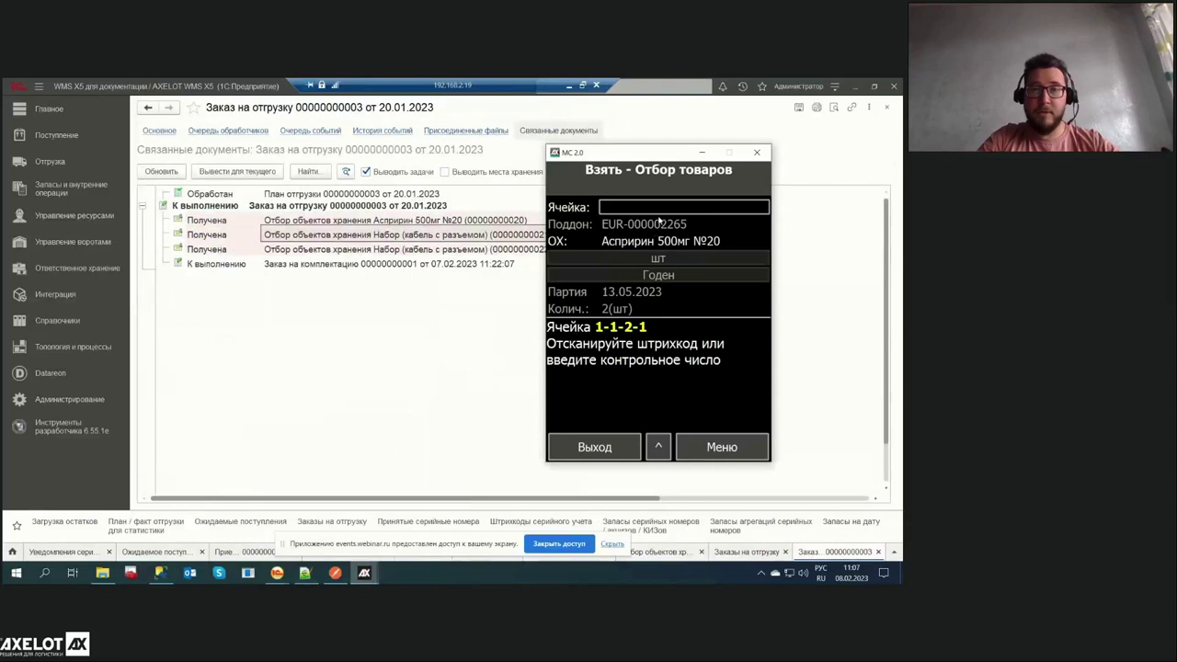
pyautogui.write('1-1-2-1')
pyautogui.press('Return')
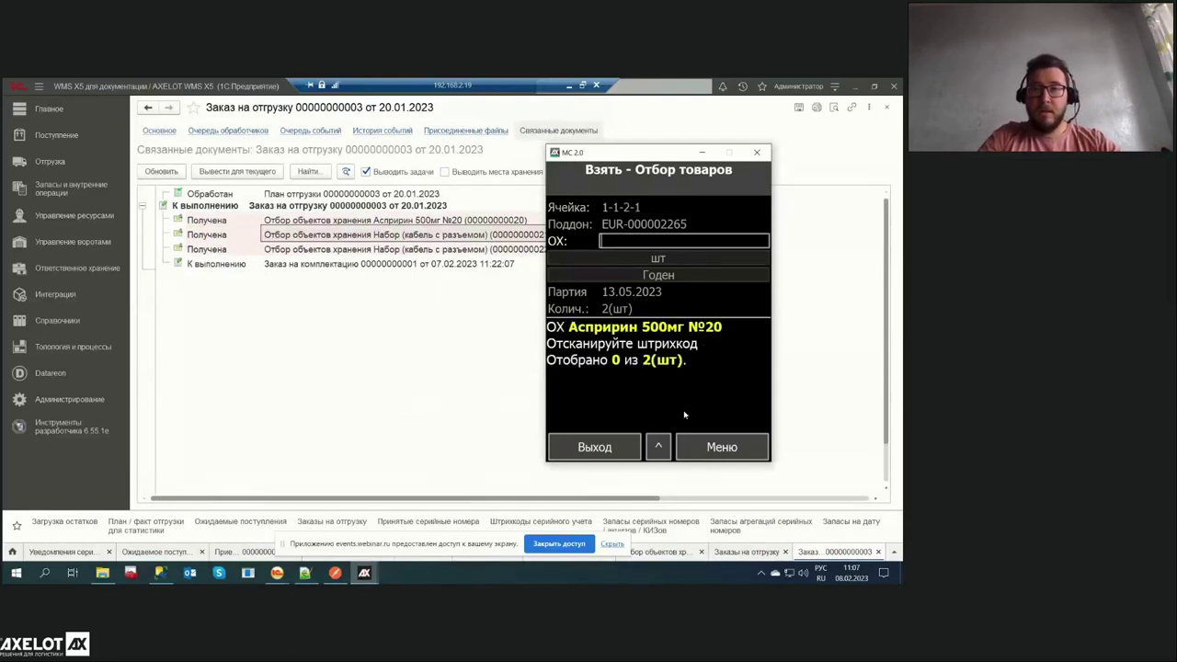
pyautogui.click(659, 447)
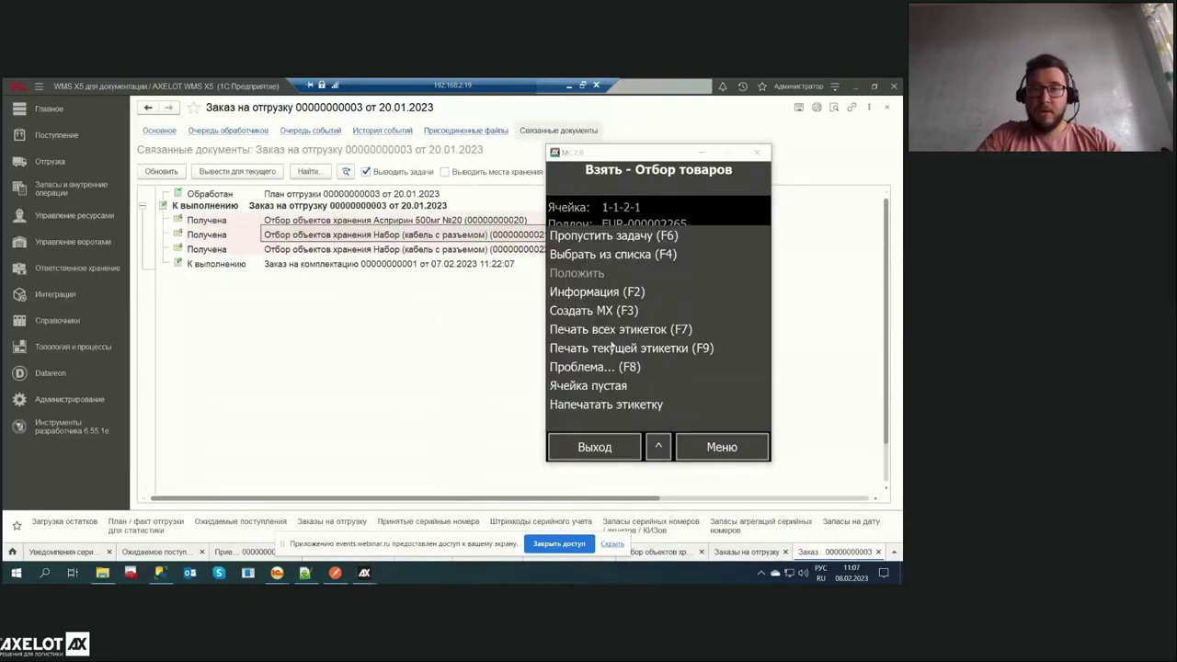
pyautogui.click(613, 255)
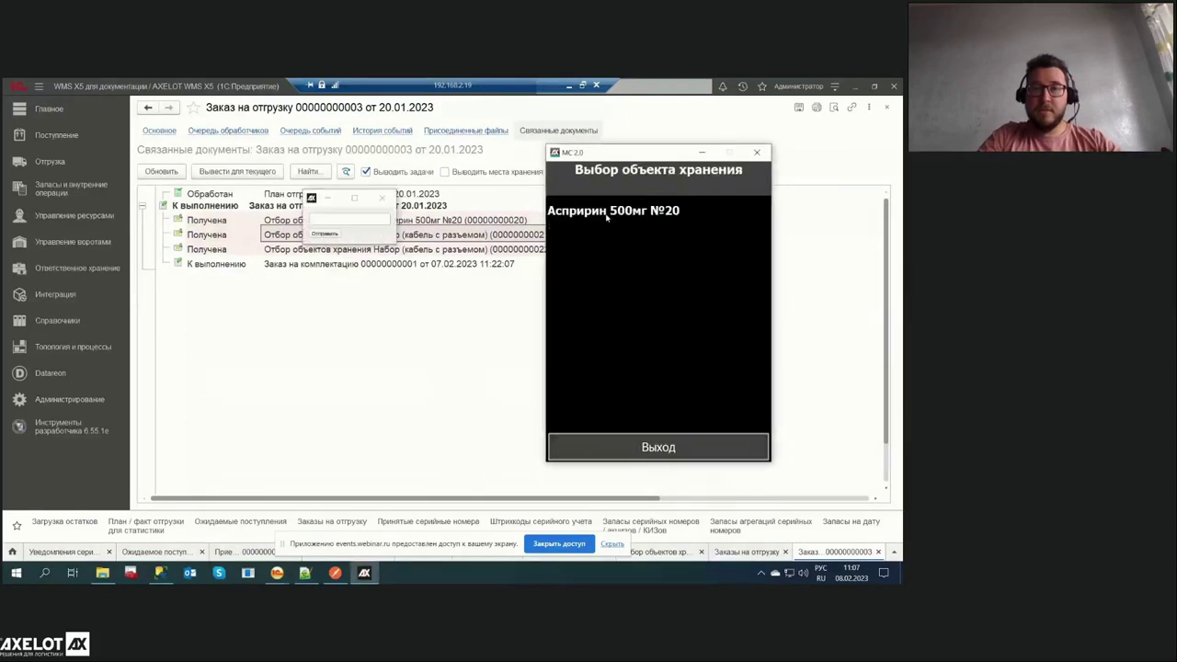
pyautogui.click(607, 213)
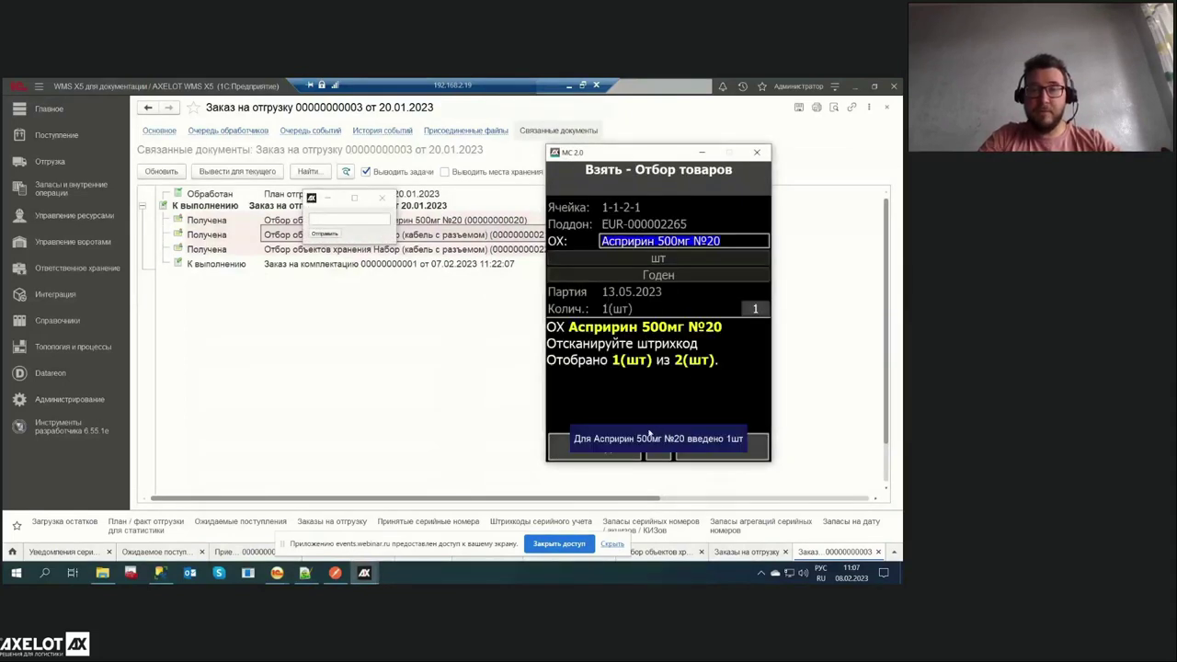
# Refresh the order's linked documents in WMS X5 and examine the status and quantity of the "Аспририн 500мг №20" picking task
pyautogui.click(161, 171)
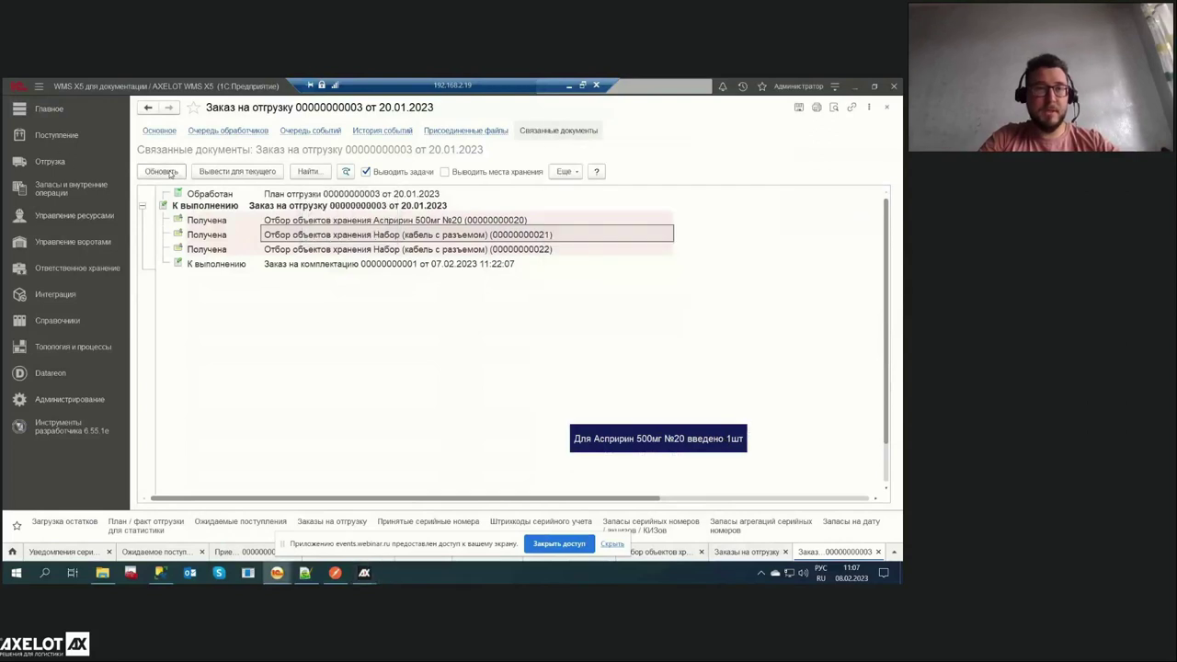
pyautogui.doubleClick(385, 221)
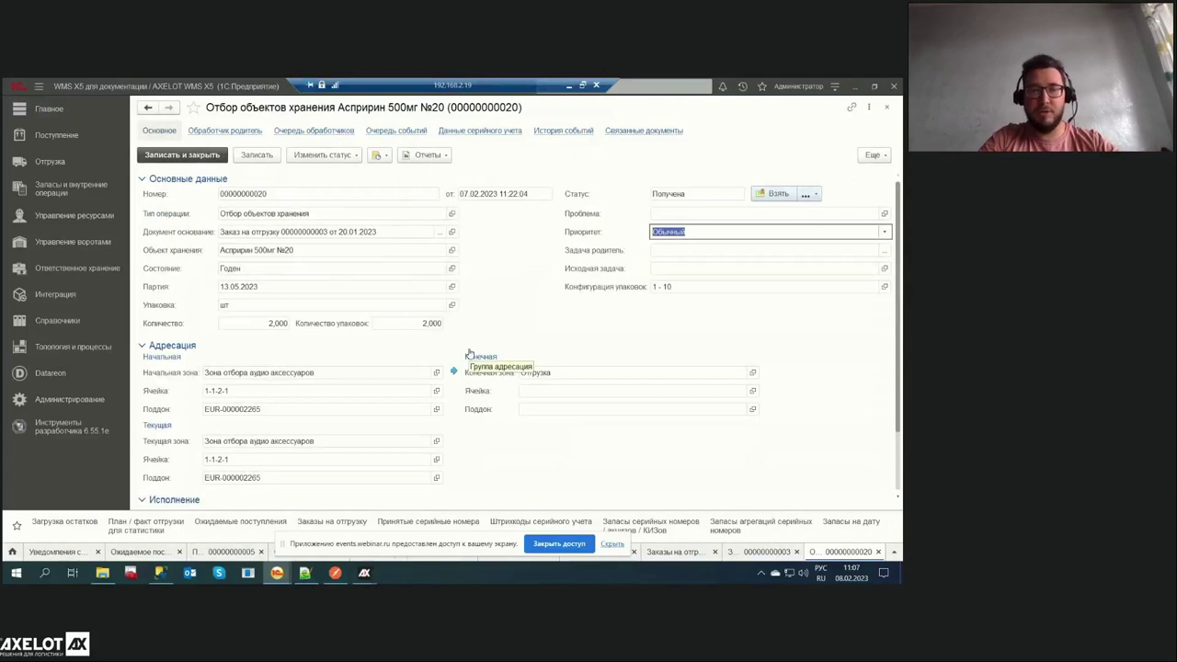
pyautogui.press('Escape')
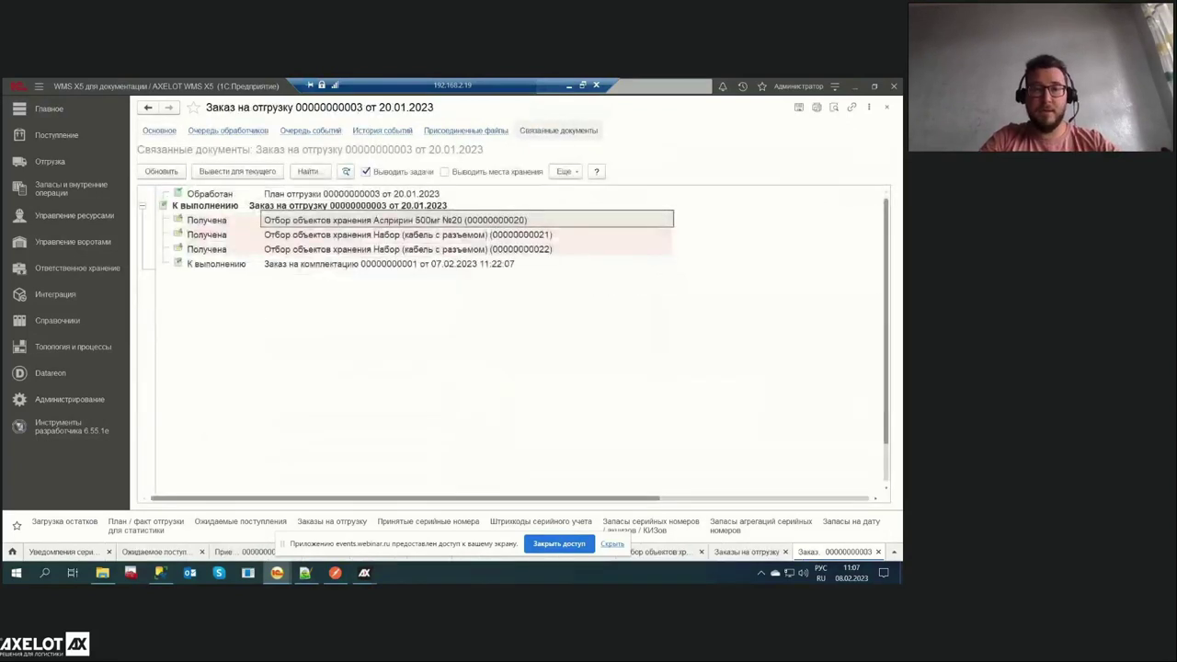
# Pick the second piece of "Аспририн 500мг №20" in the MC 2.0 terminal and check its tasks in the order's refreshed linked documents
pyautogui.click(366, 573)
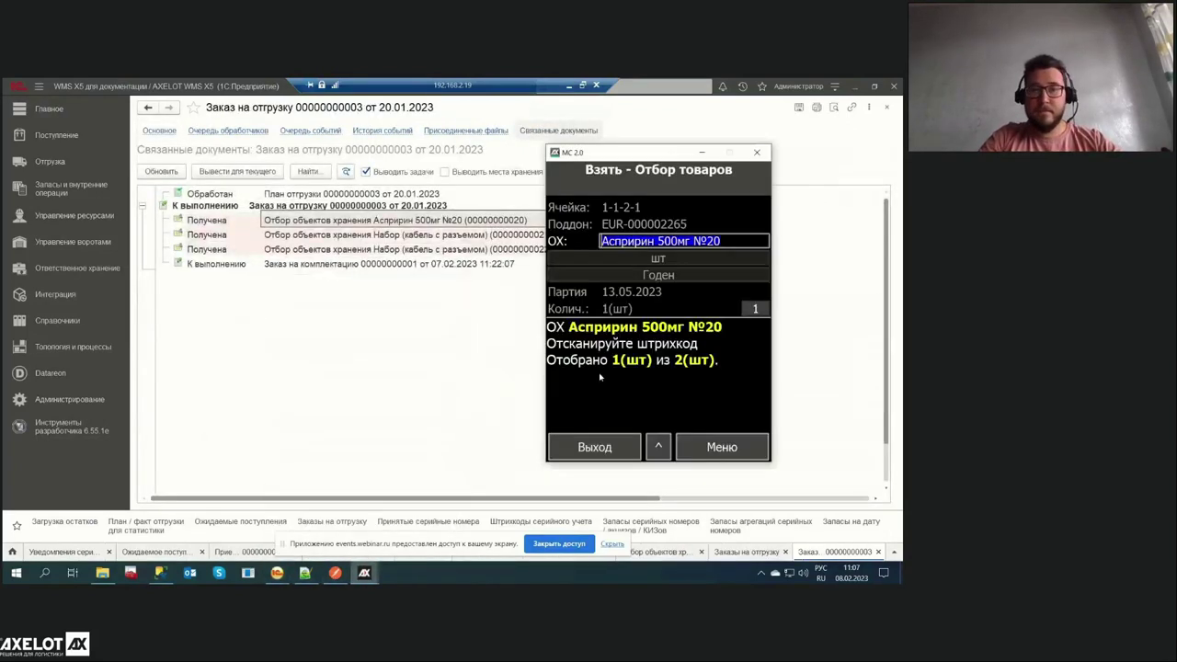
pyautogui.click(408, 517)
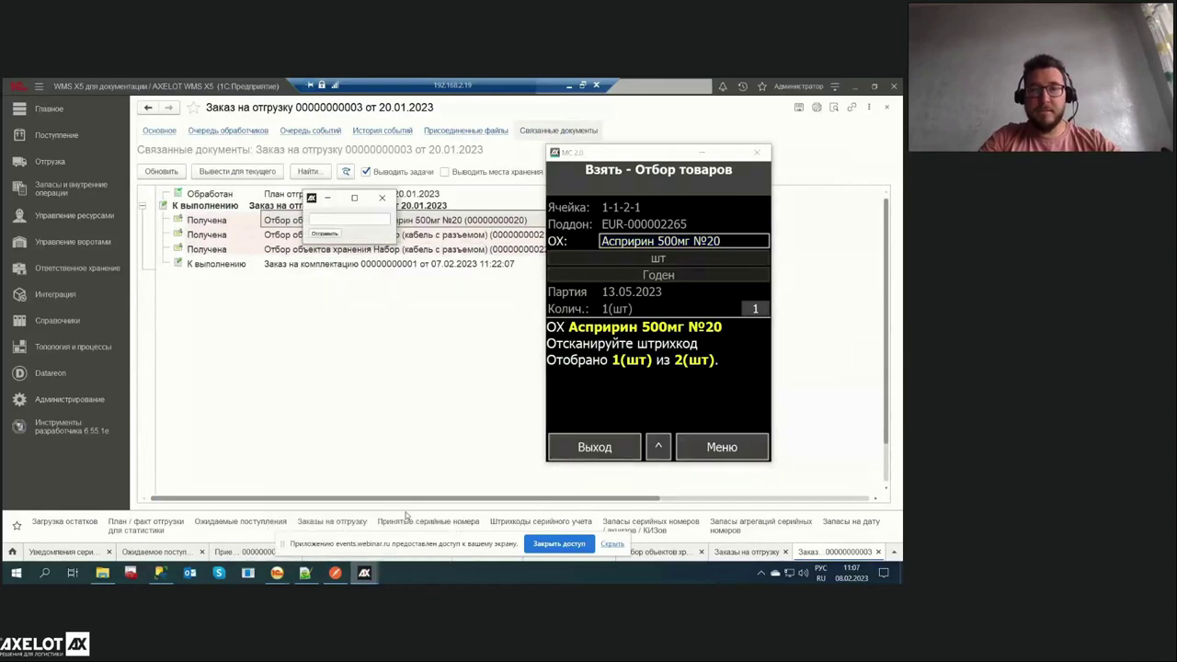
pyautogui.click(710, 448)
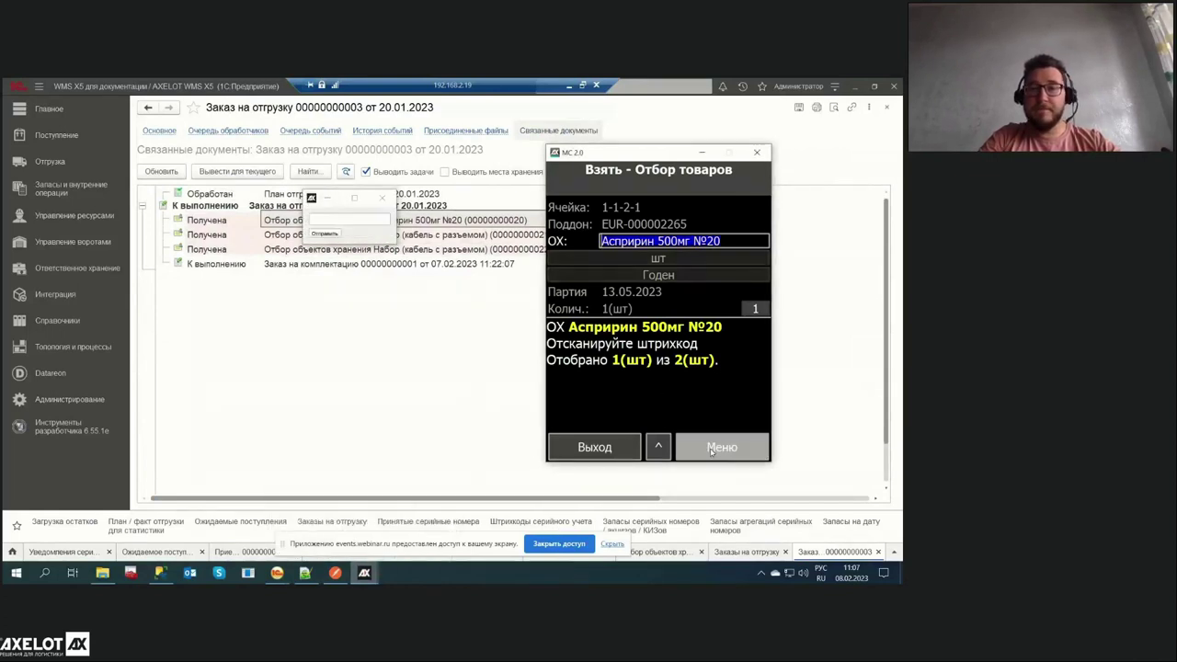
pyautogui.click(625, 258)
pyautogui.click(620, 217)
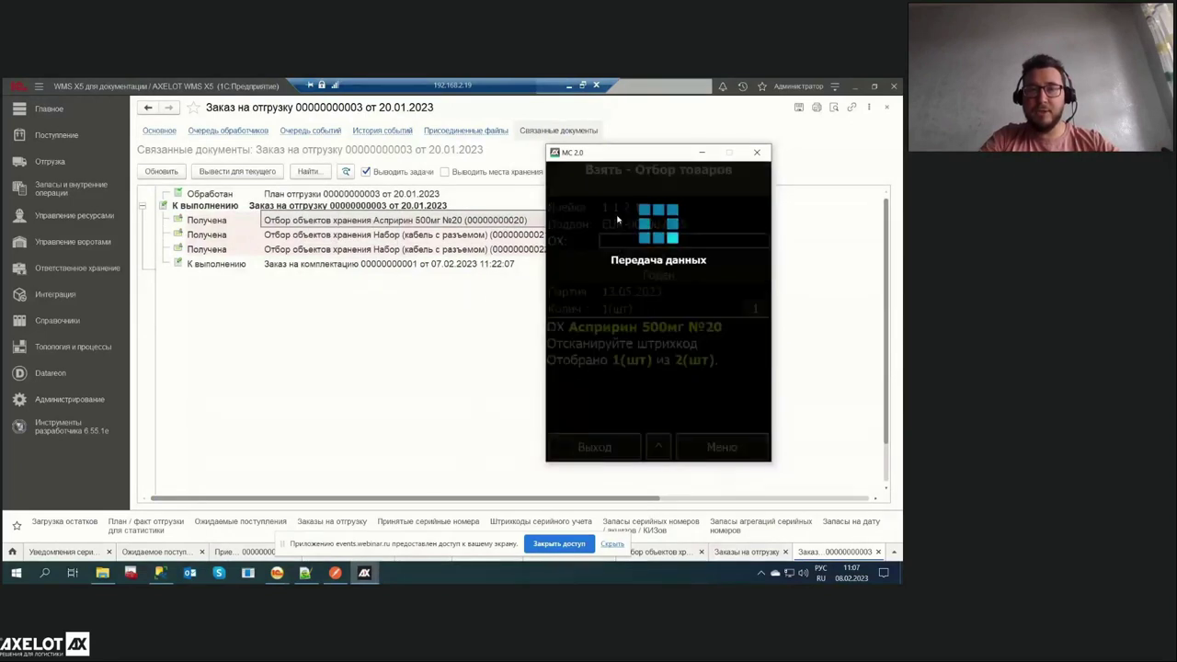
pyautogui.click(171, 172)
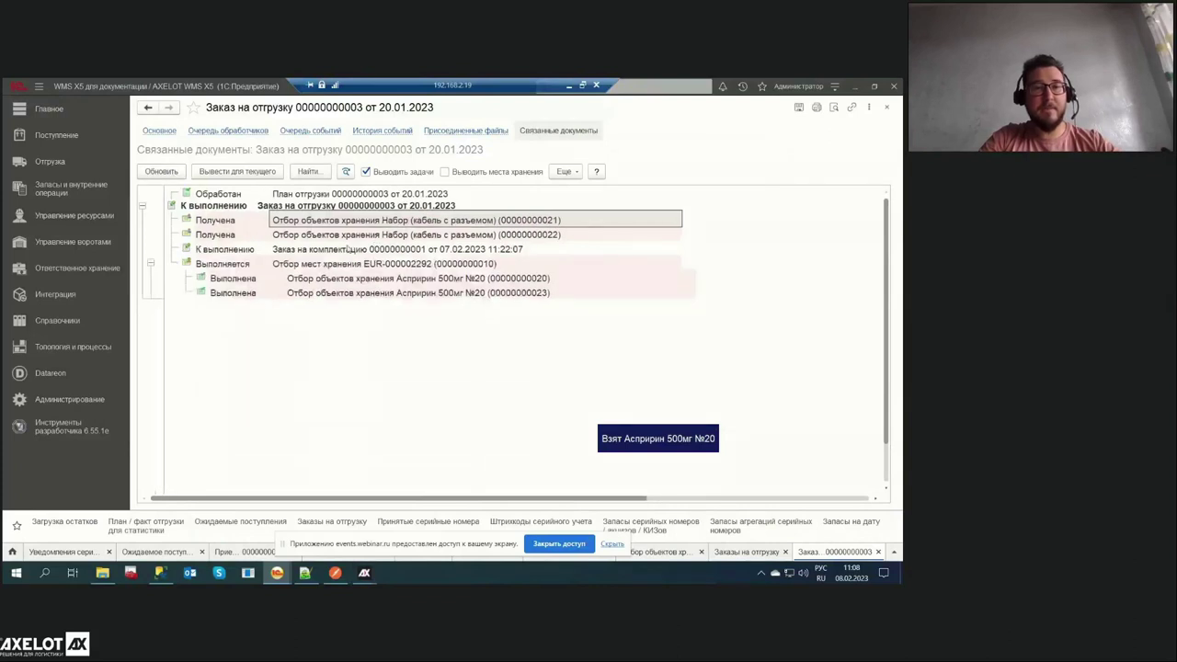
pyautogui.click(342, 279)
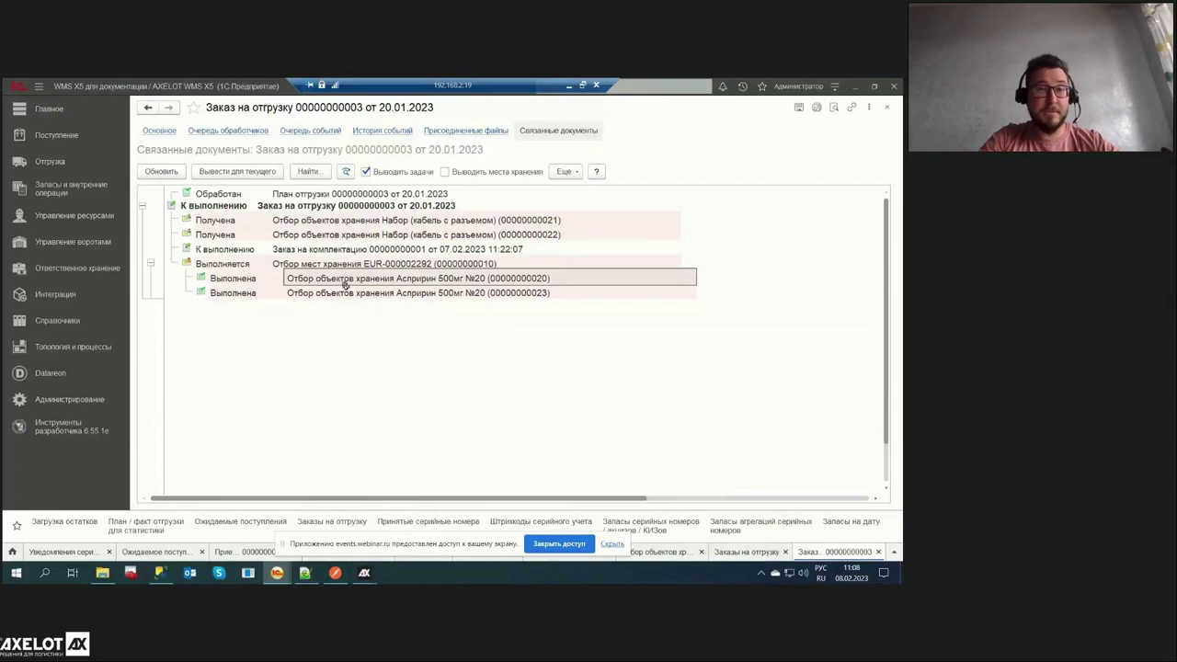
# In the MC 2.0 terminal, confirm cell 2-3-2-1 and pick one piece of "Набор (кабель с разъемом)" from the list
pyautogui.moveTo(364, 573)
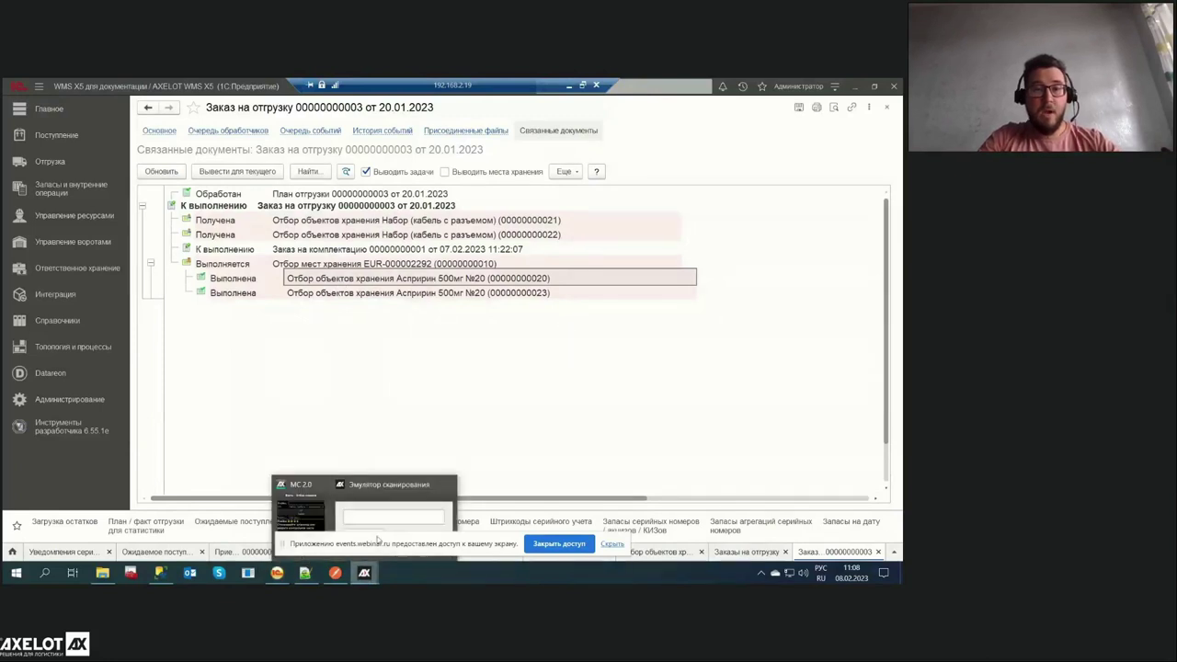
pyautogui.click(298, 505)
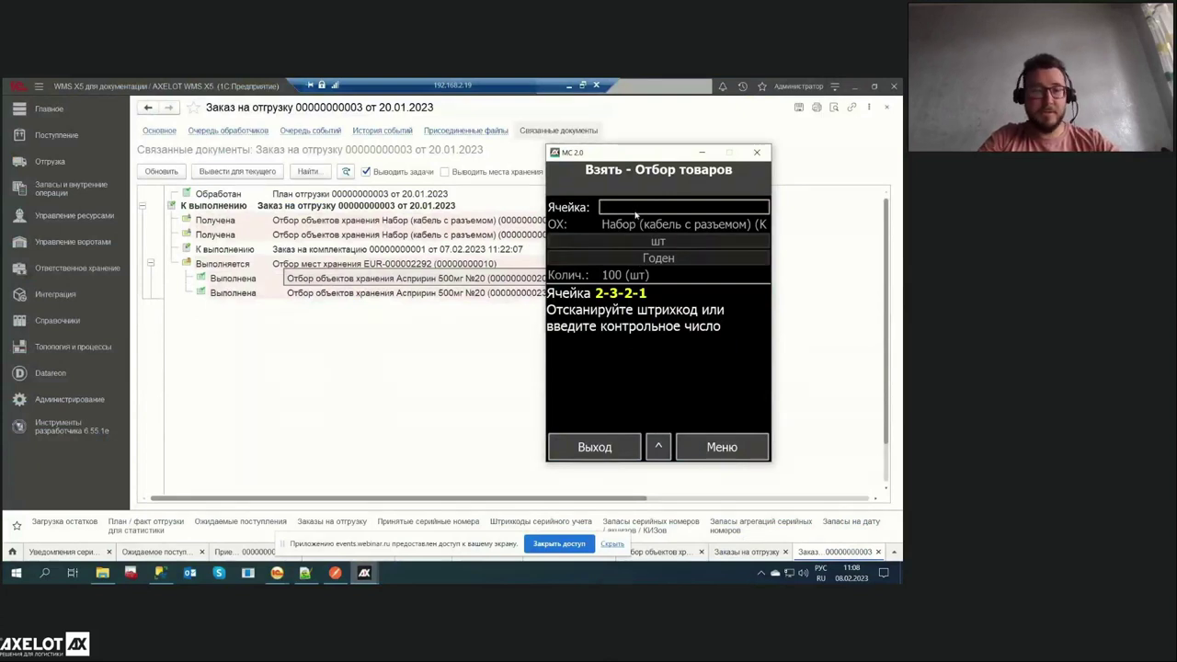
pyautogui.write('2')
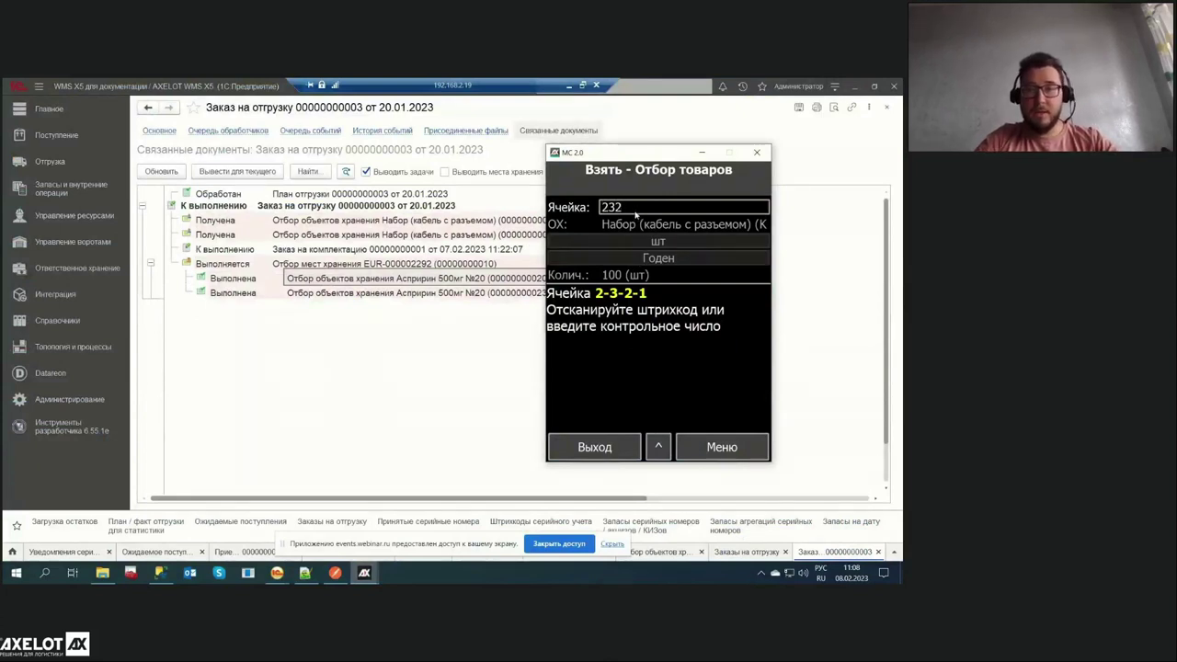
pyautogui.write('-3-2-1')
pyautogui.press('Return')
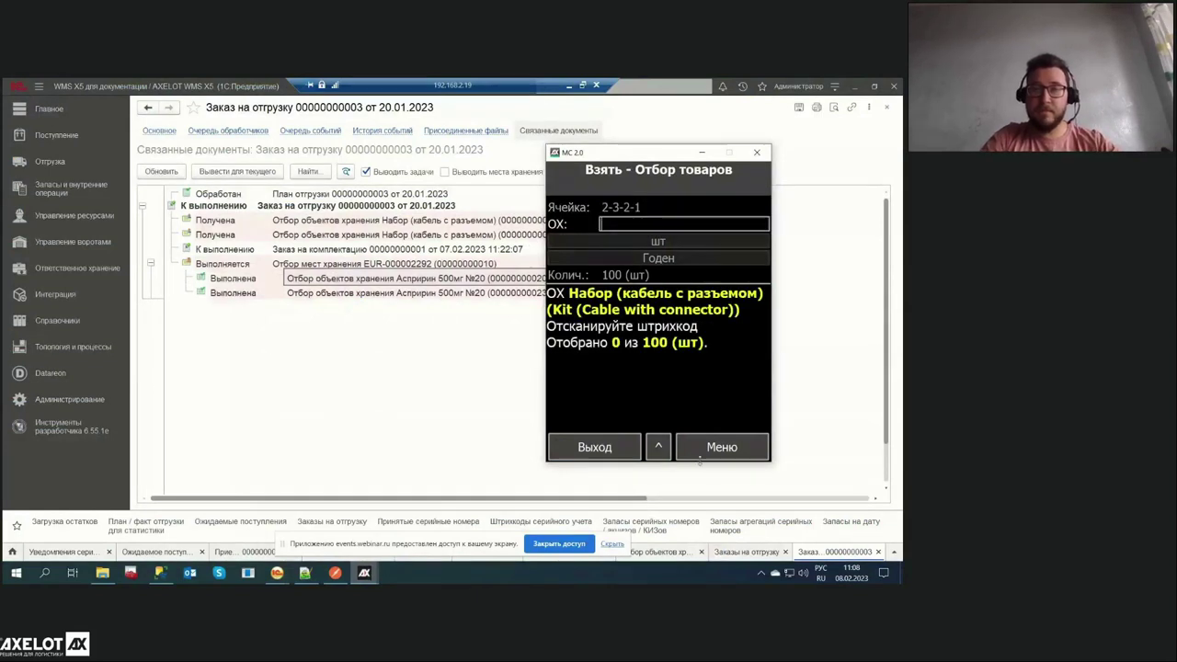
pyautogui.click(701, 450)
pyautogui.click(629, 258)
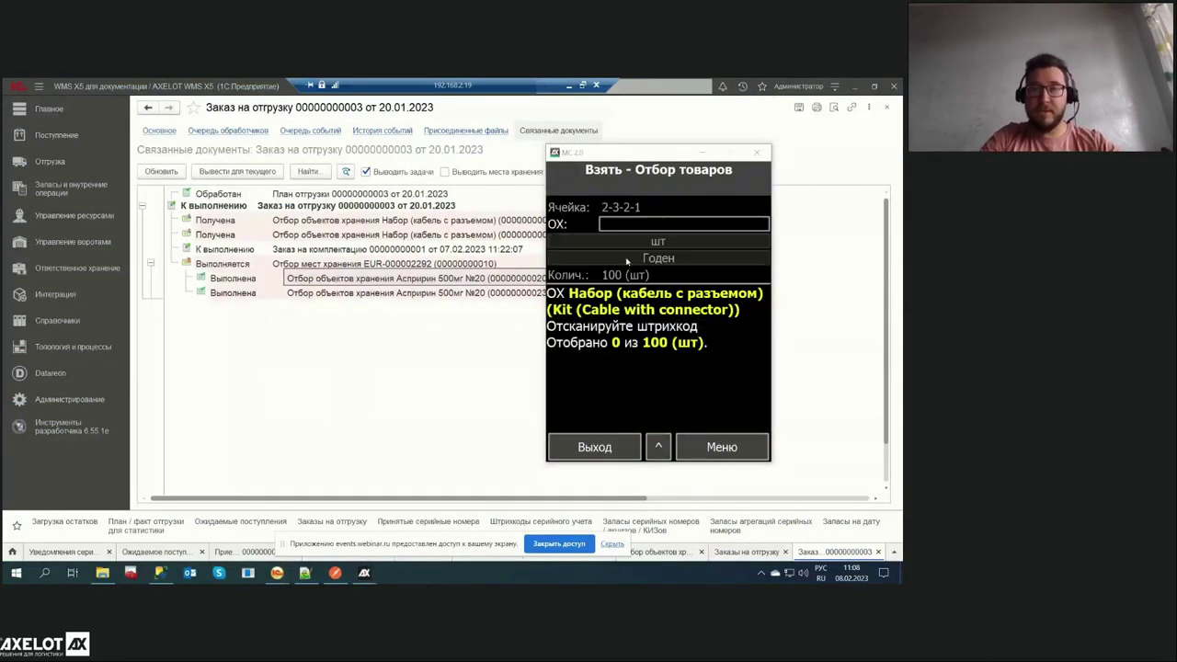
pyautogui.click(607, 269)
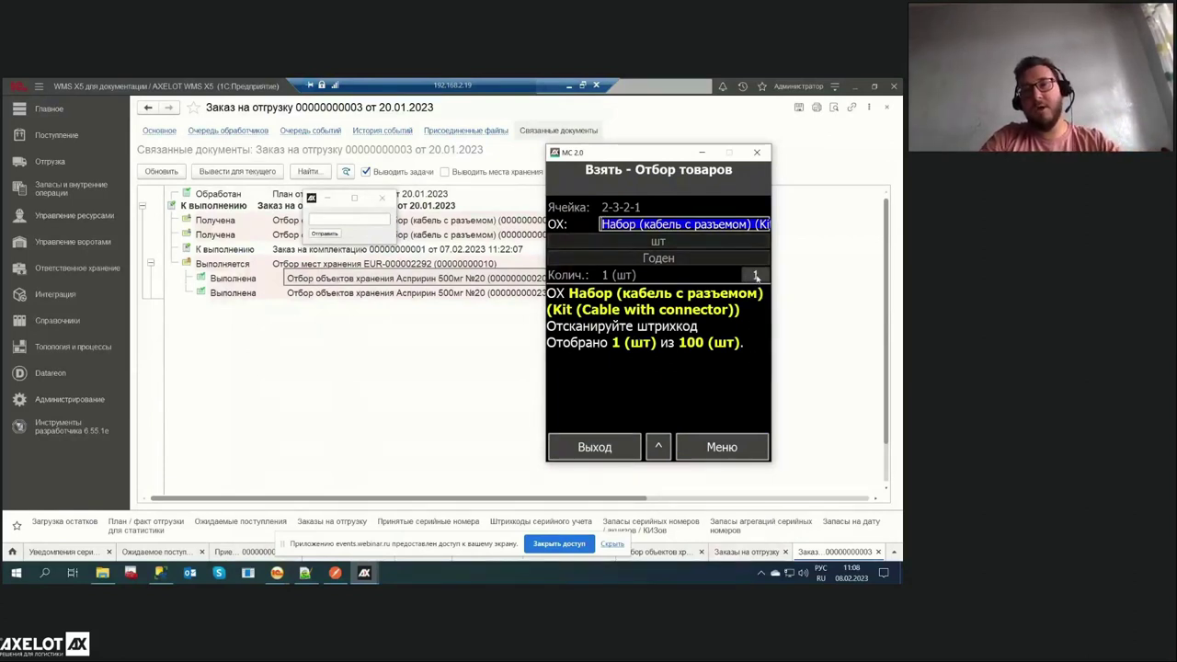
# Switch to manual quantity entry, enter 99 for "Набор (кабель с разъемом)" and refresh the shipment order's linked documents in WMS X5
pyautogui.click(756, 275)
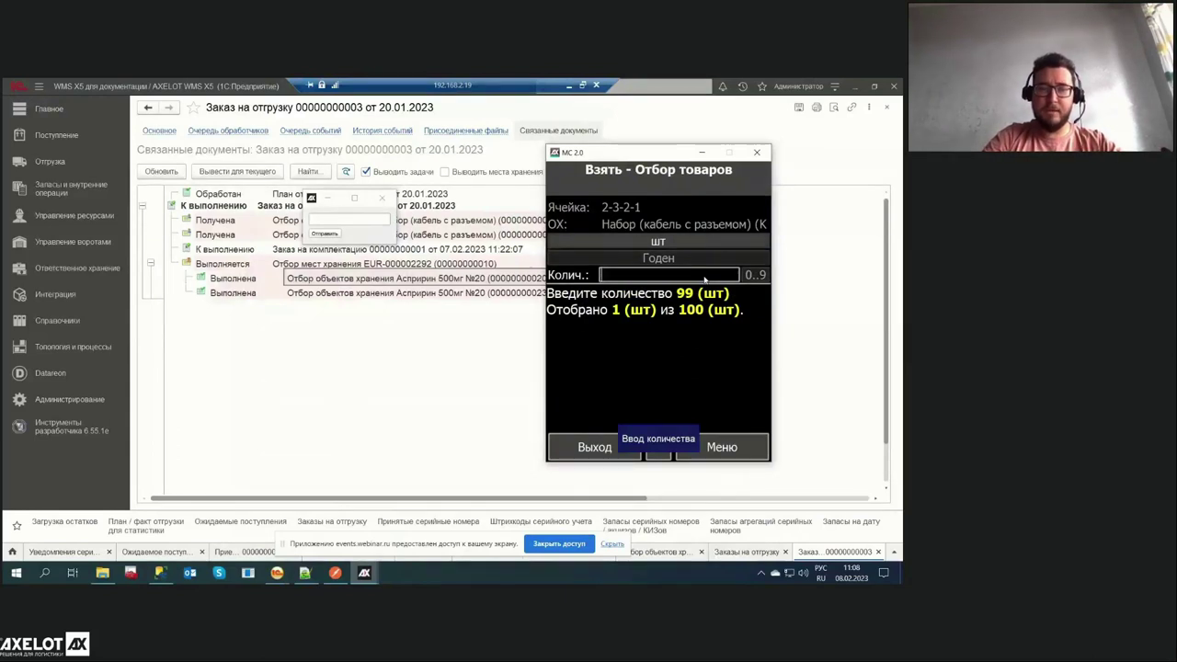
pyautogui.write('99')
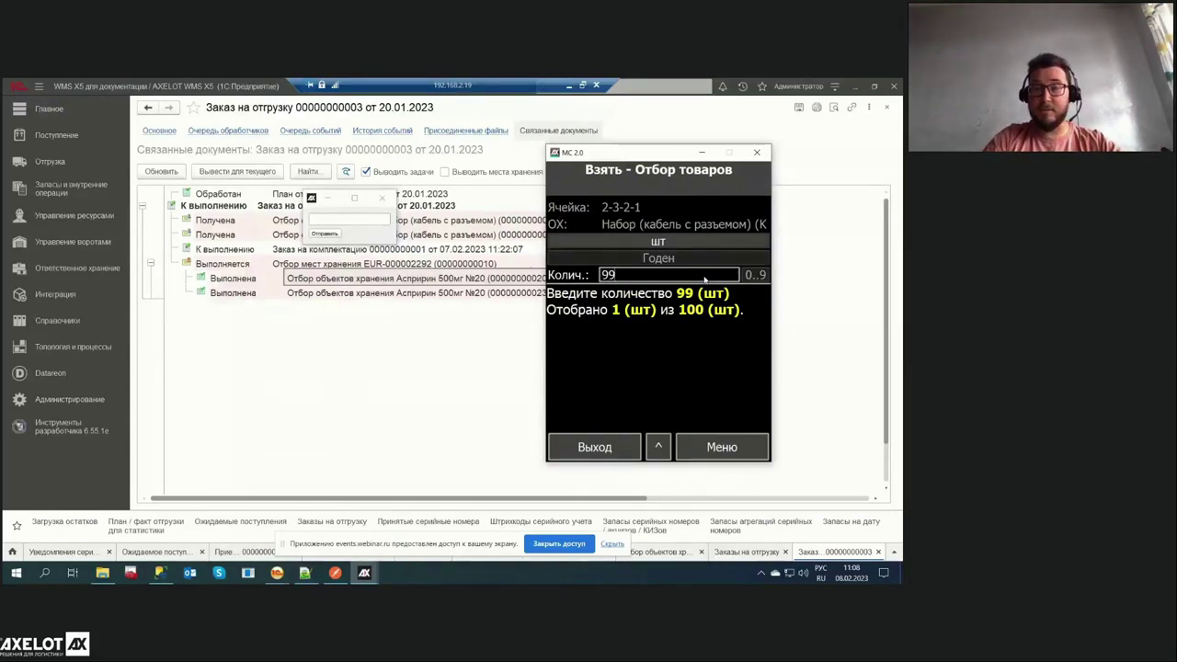
pyautogui.press('Return')
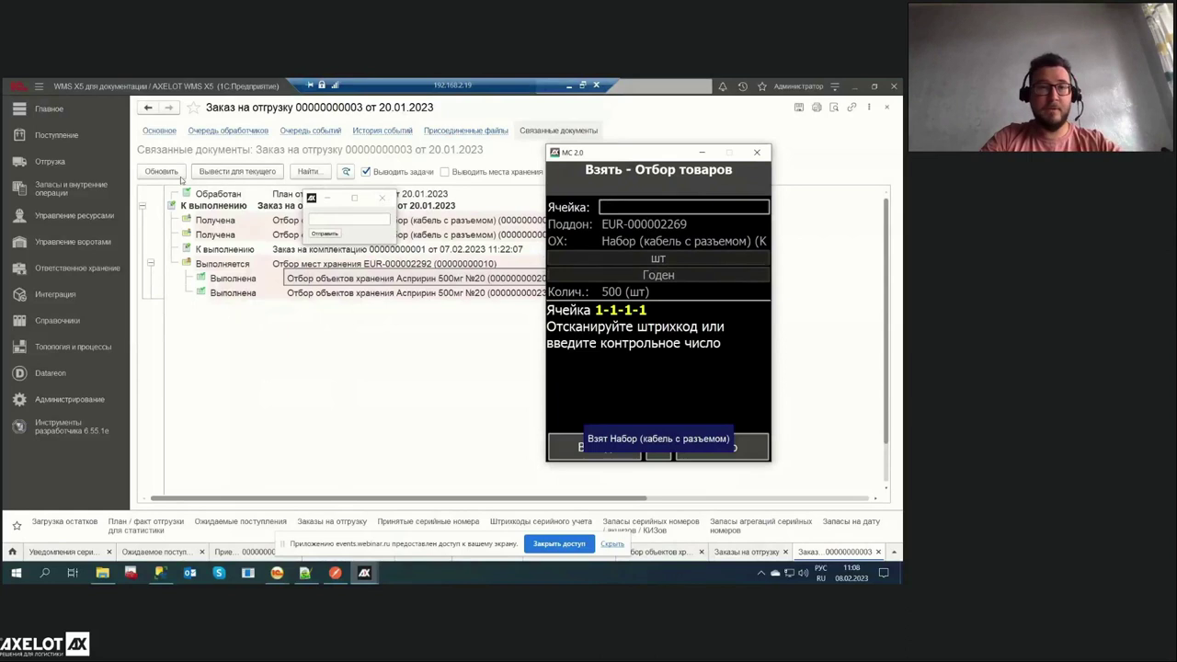
pyautogui.click(164, 172)
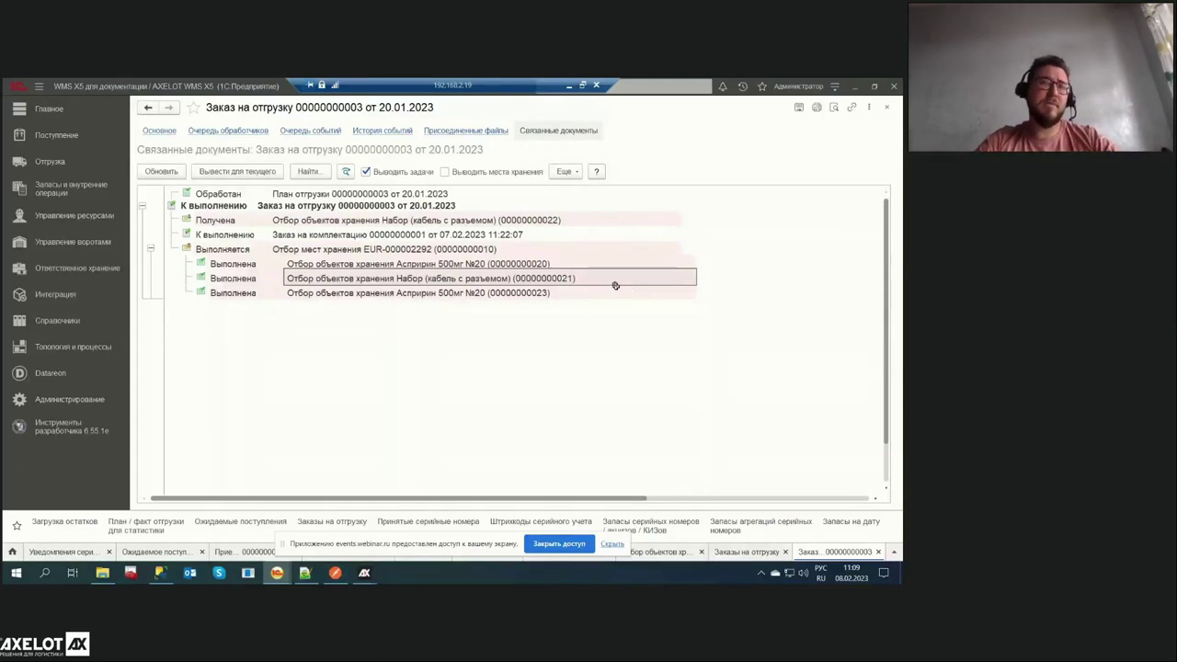
# Review the quantity entry modes available for the pick operation in the "Отбор объектов хранения" process settings in WMS X5
pyautogui.moveTo(365, 573)
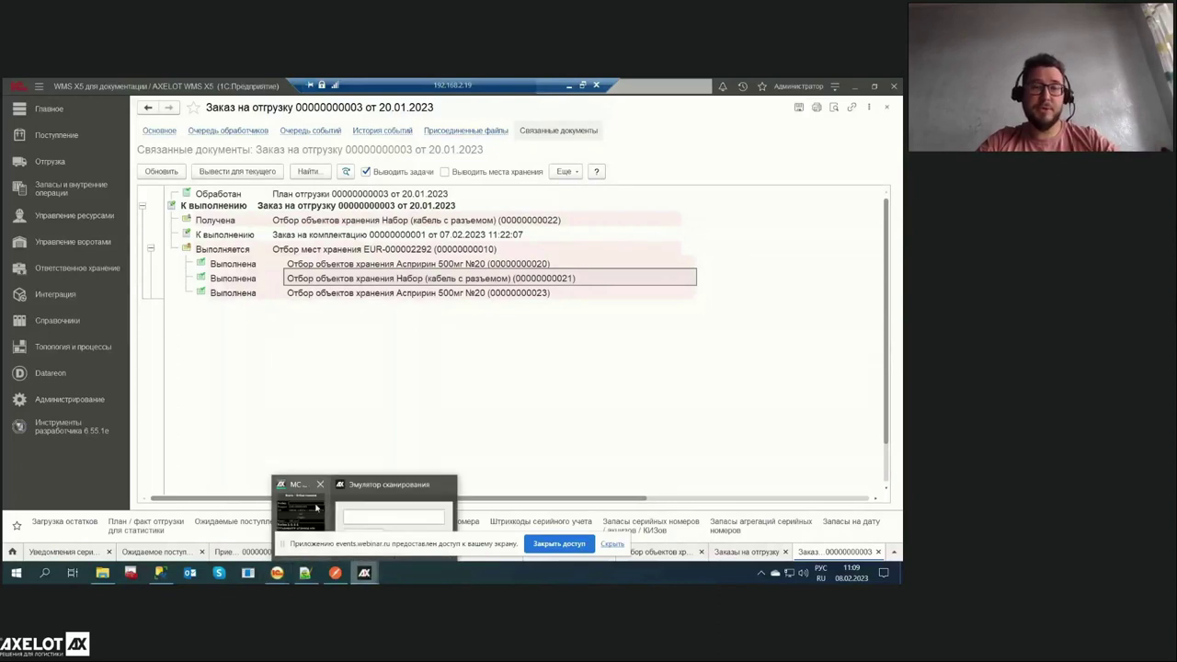
pyautogui.click(313, 509)
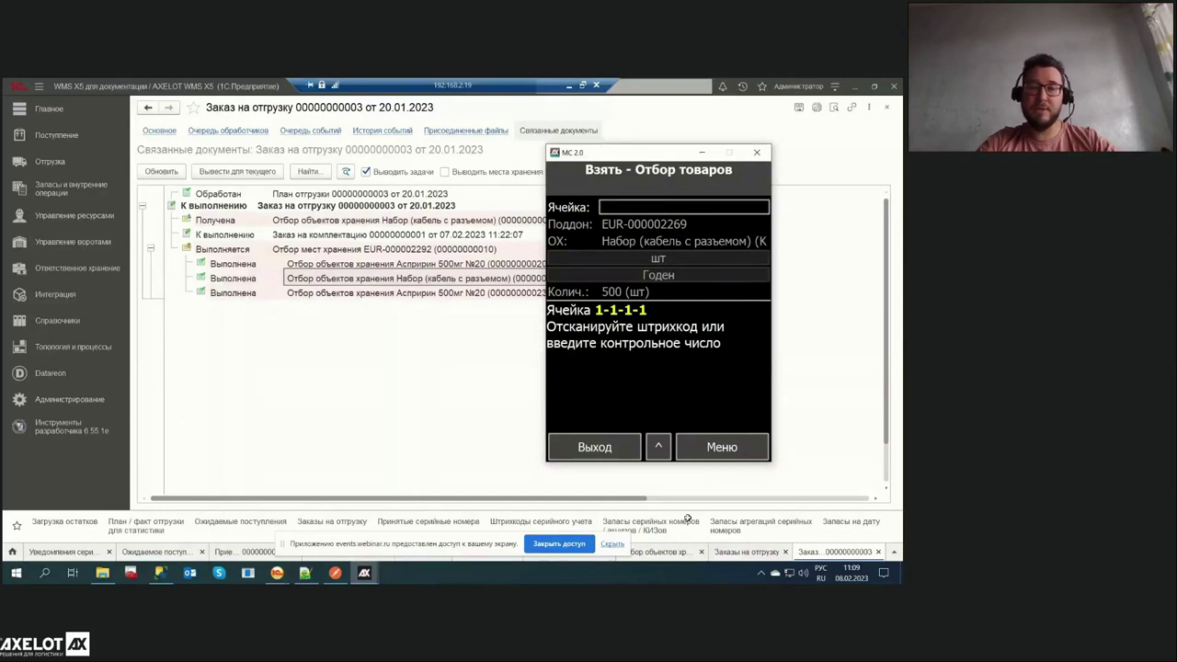
pyautogui.click(660, 555)
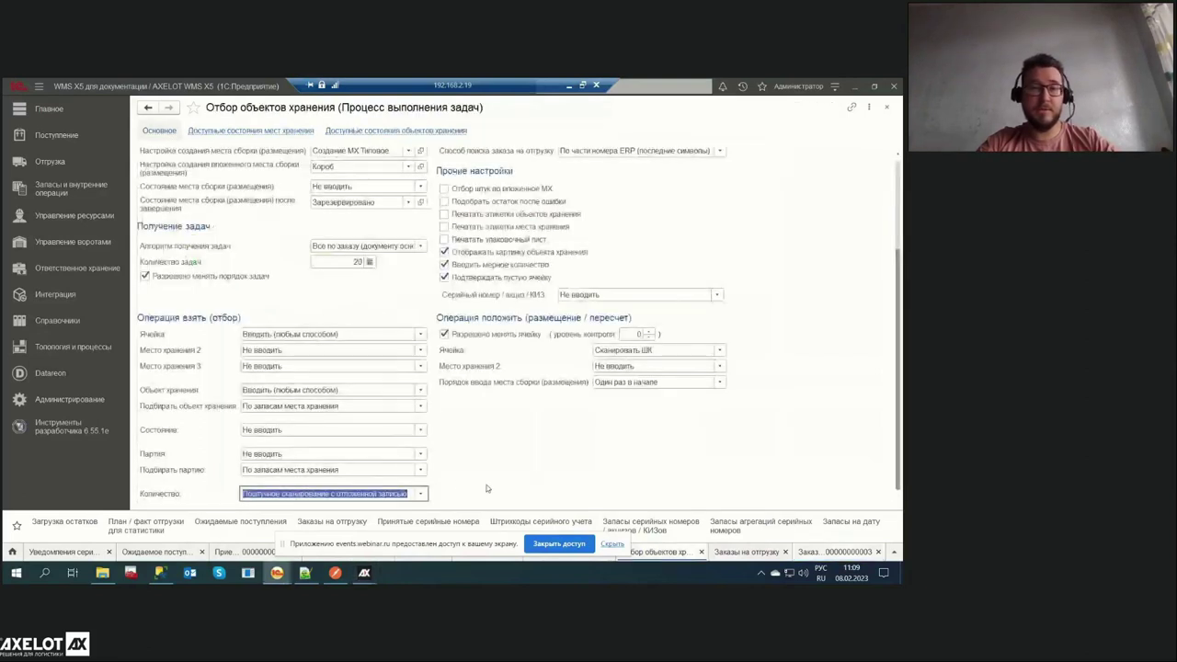
pyautogui.click(421, 494)
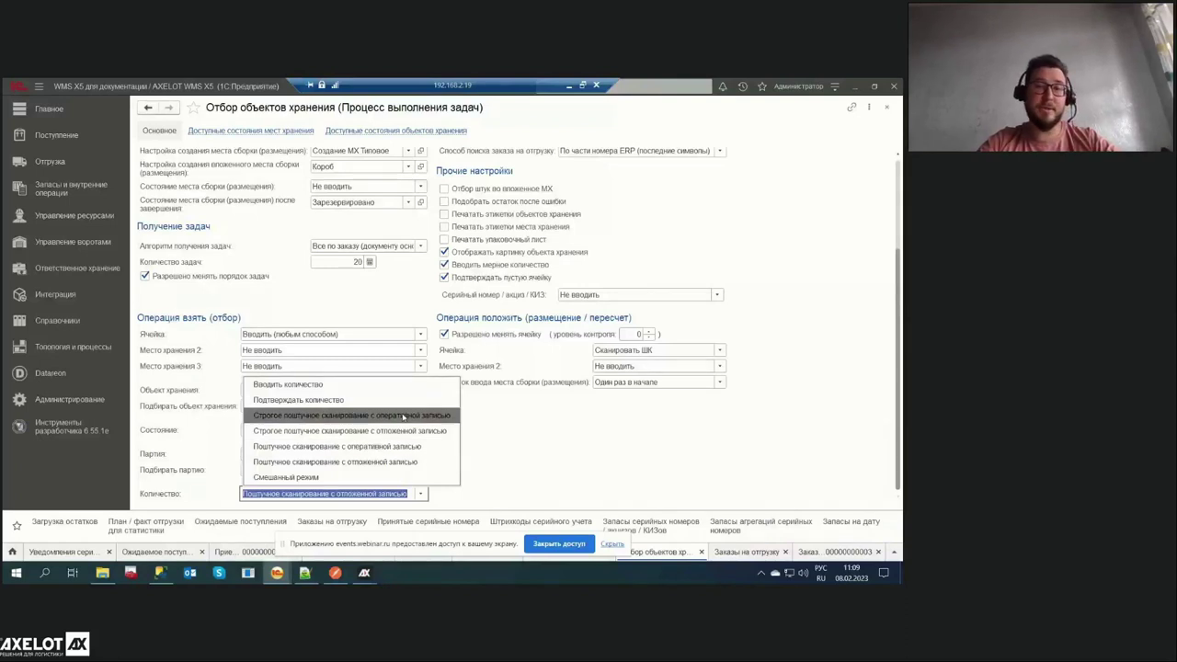
pyautogui.click(629, 447)
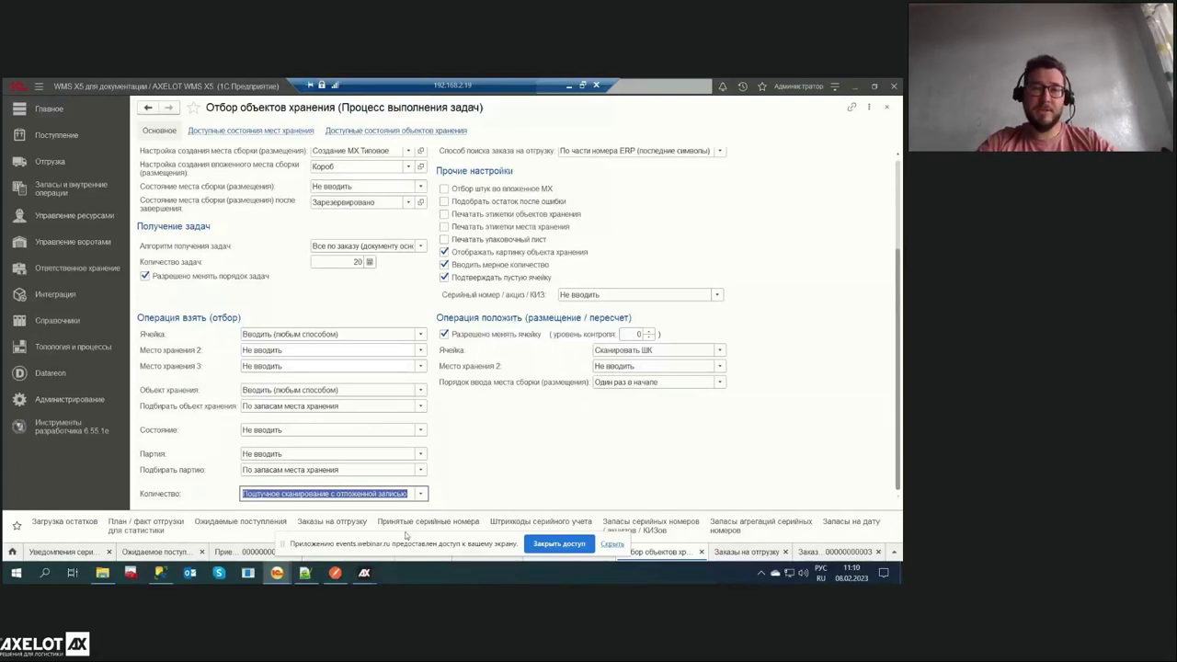
# Request an inventory of storage location 1311 from the goods picking screen in the MC 2.0 terminal
pyautogui.moveTo(364, 573)
pyautogui.click(306, 511)
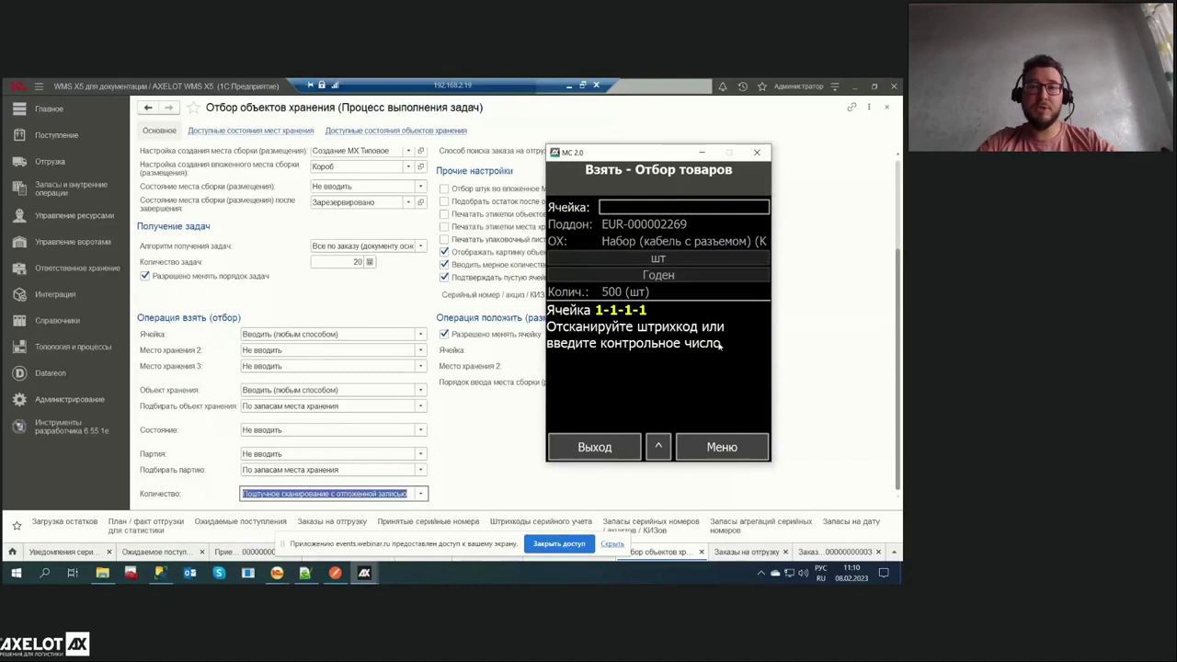
pyautogui.click(718, 448)
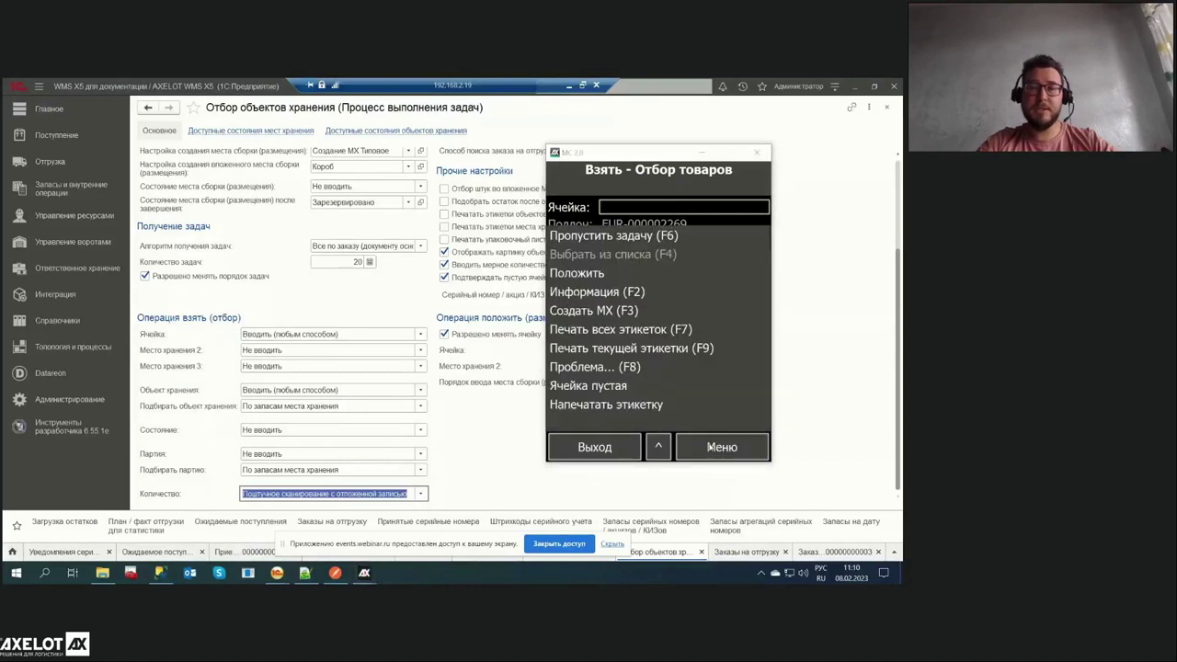
pyautogui.click(651, 387)
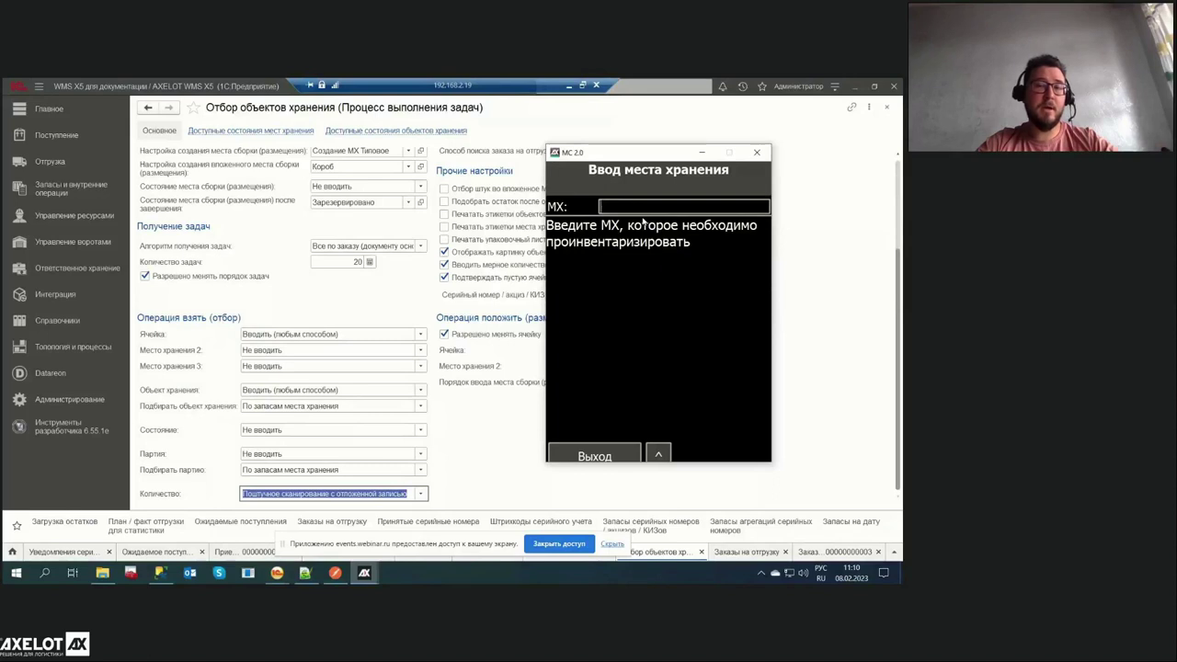
pyautogui.write('1311')
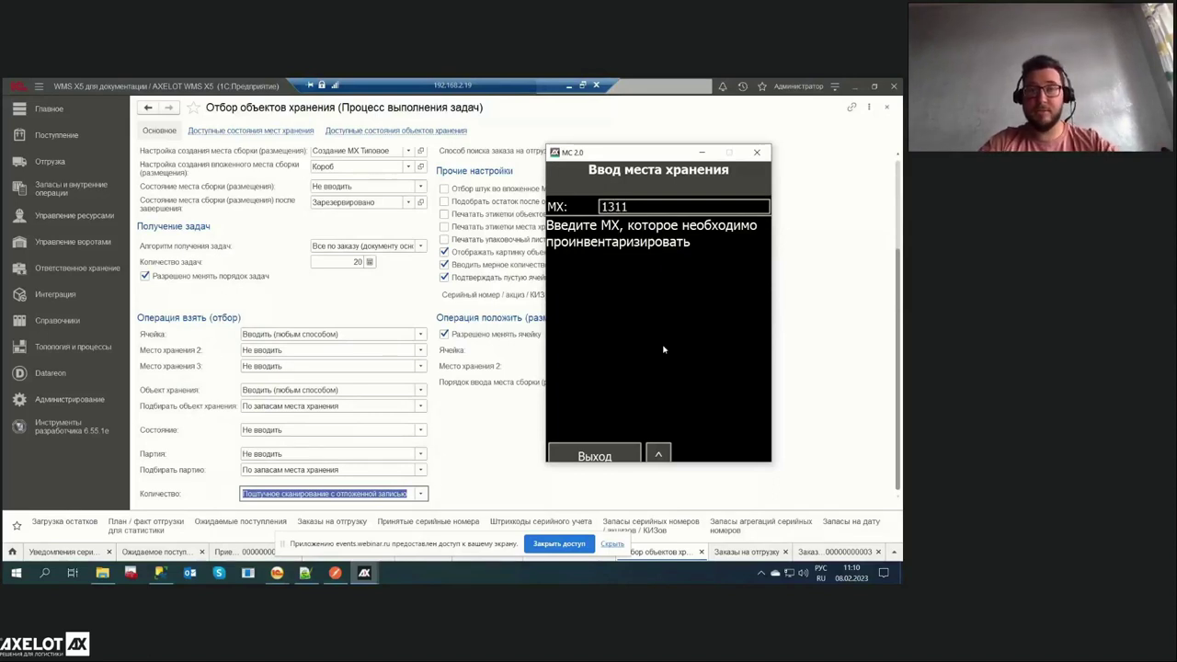
pyautogui.press('Return')
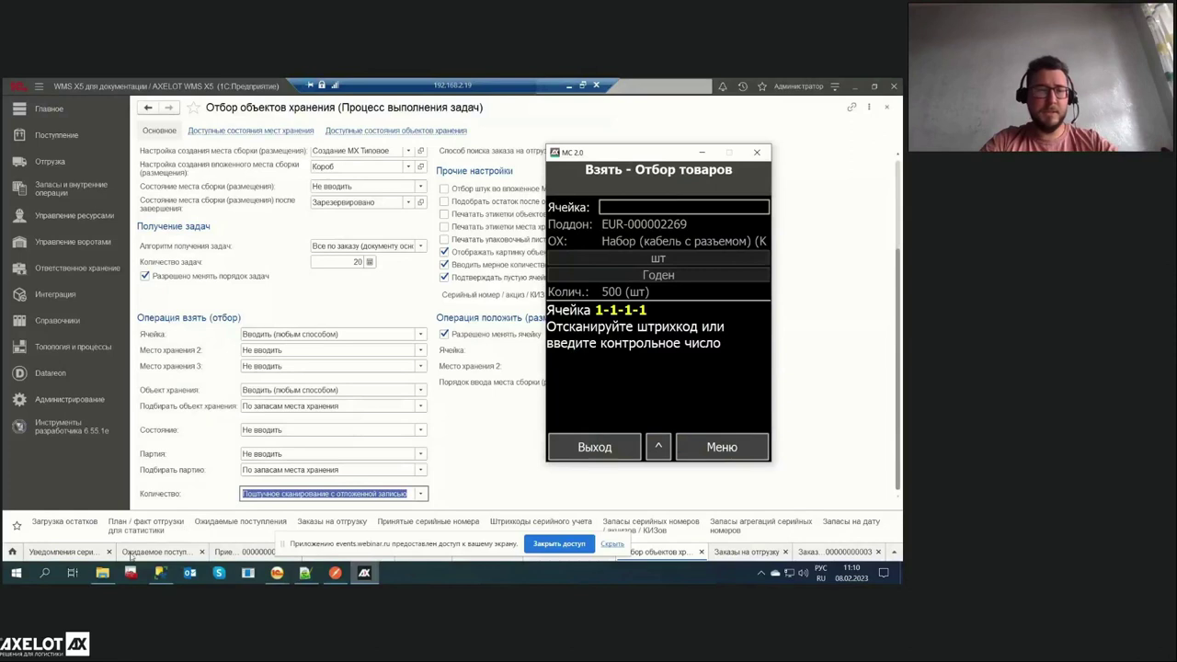
# Open the recount tasks in WMS X5 and examine the newest inventory task for cell 1-3-1-1
pyautogui.click(71, 188)
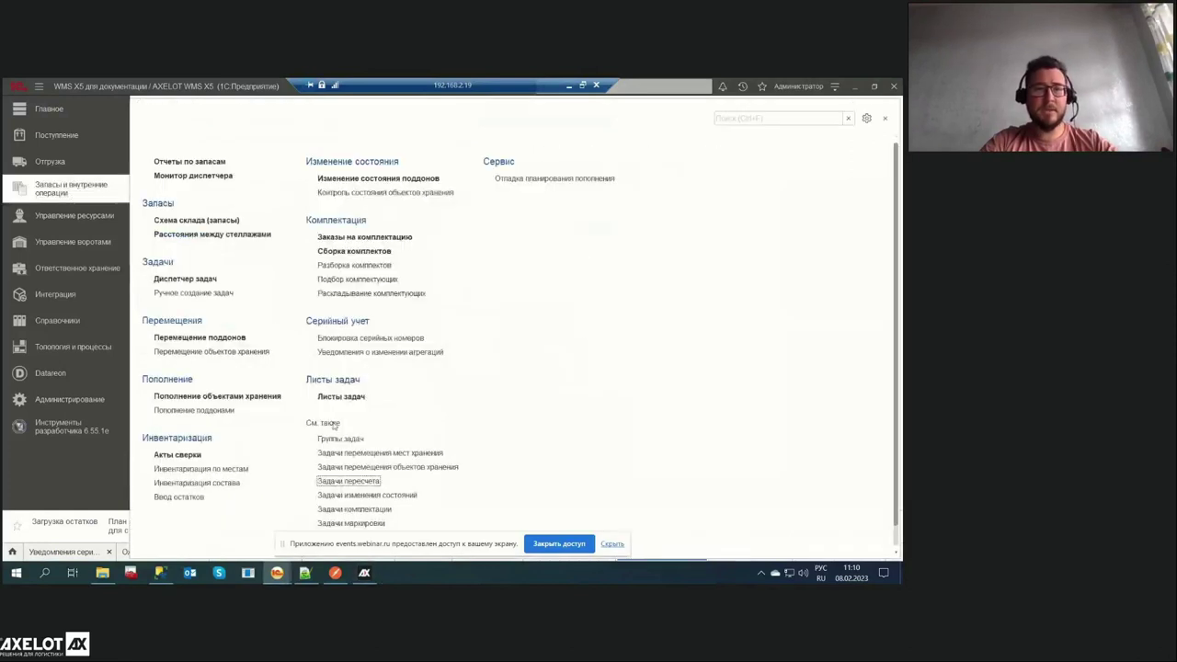
pyautogui.click(340, 481)
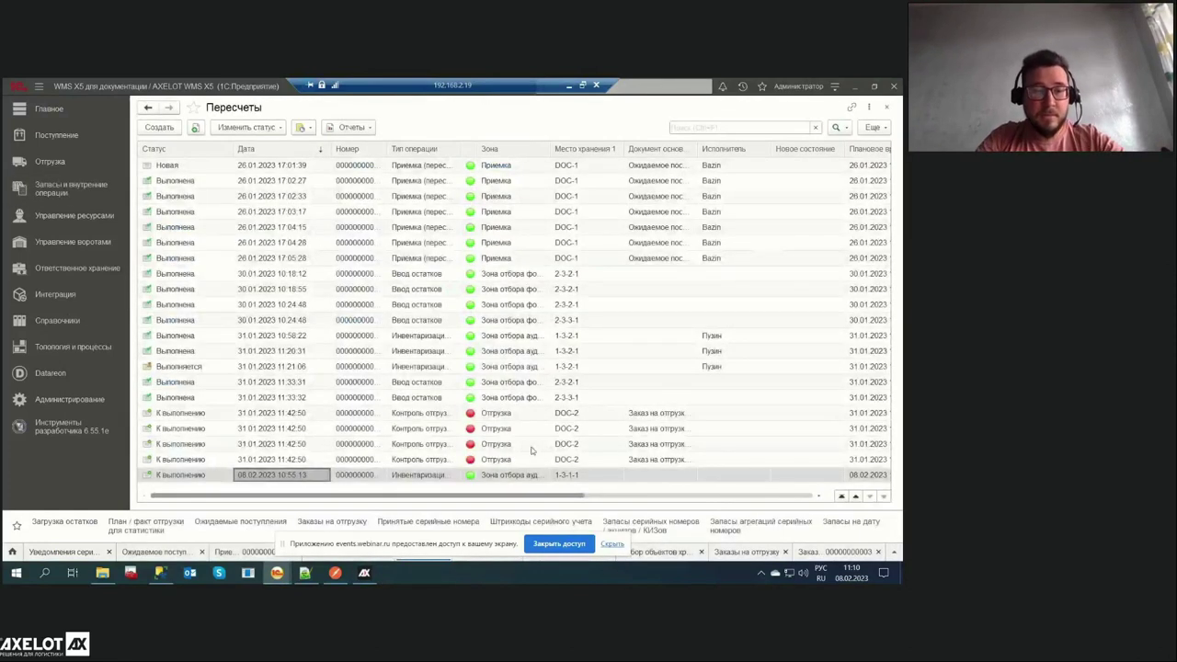
pyautogui.click(547, 475)
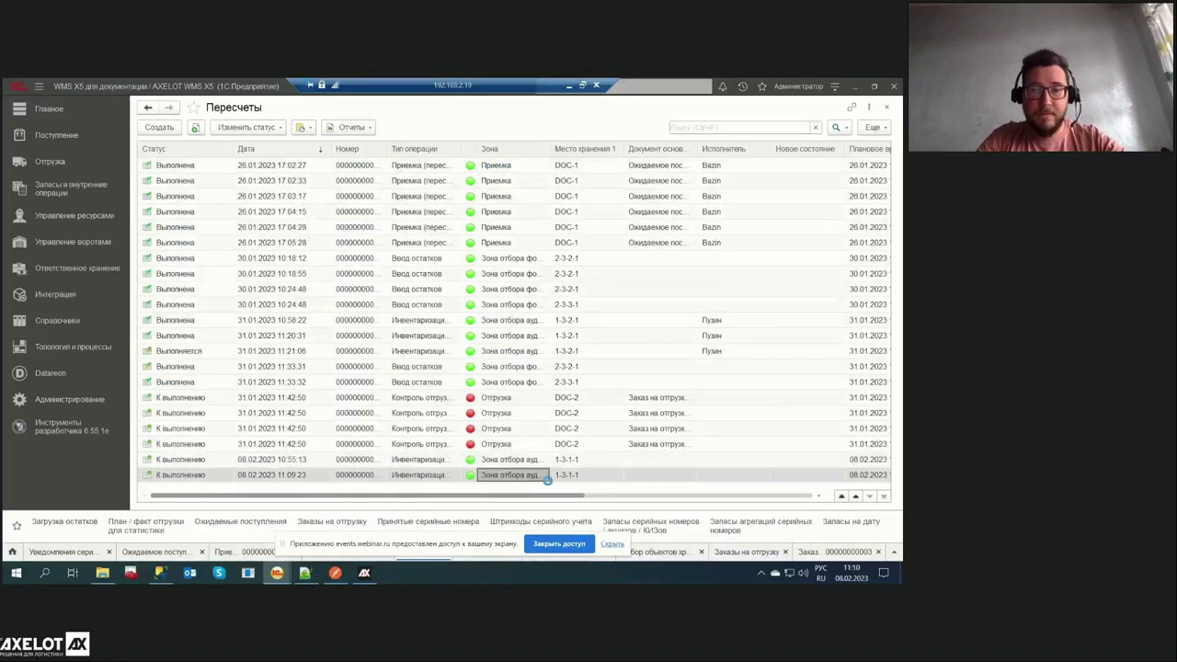
pyautogui.doubleClick(547, 476)
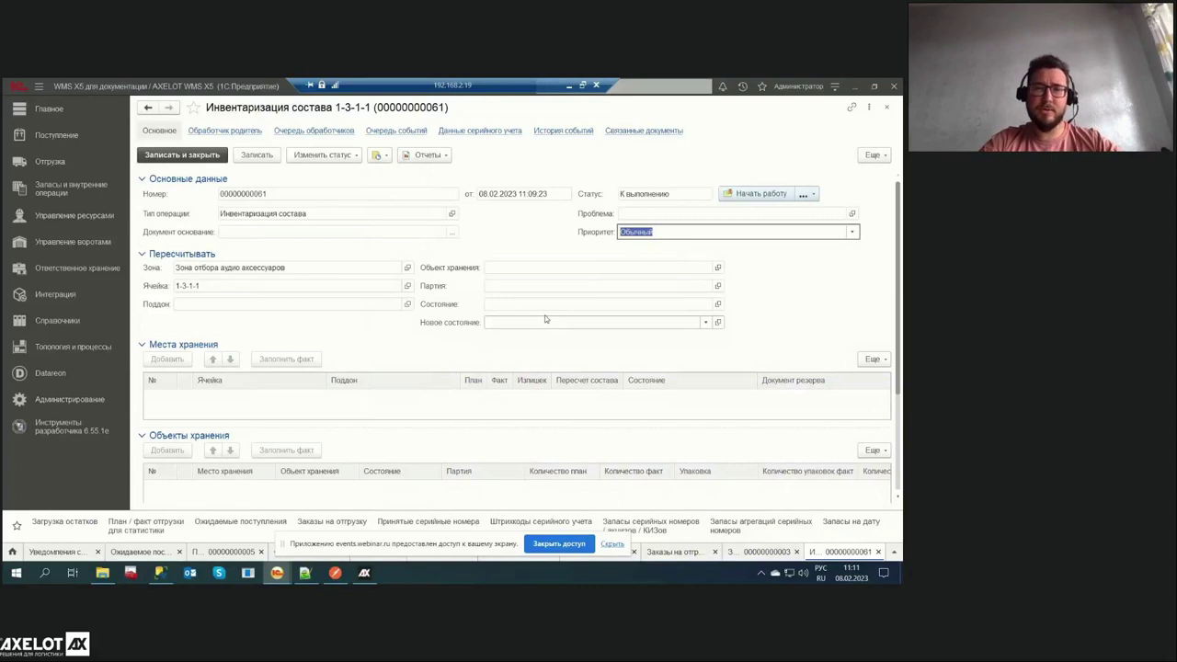
pyautogui.press('Escape')
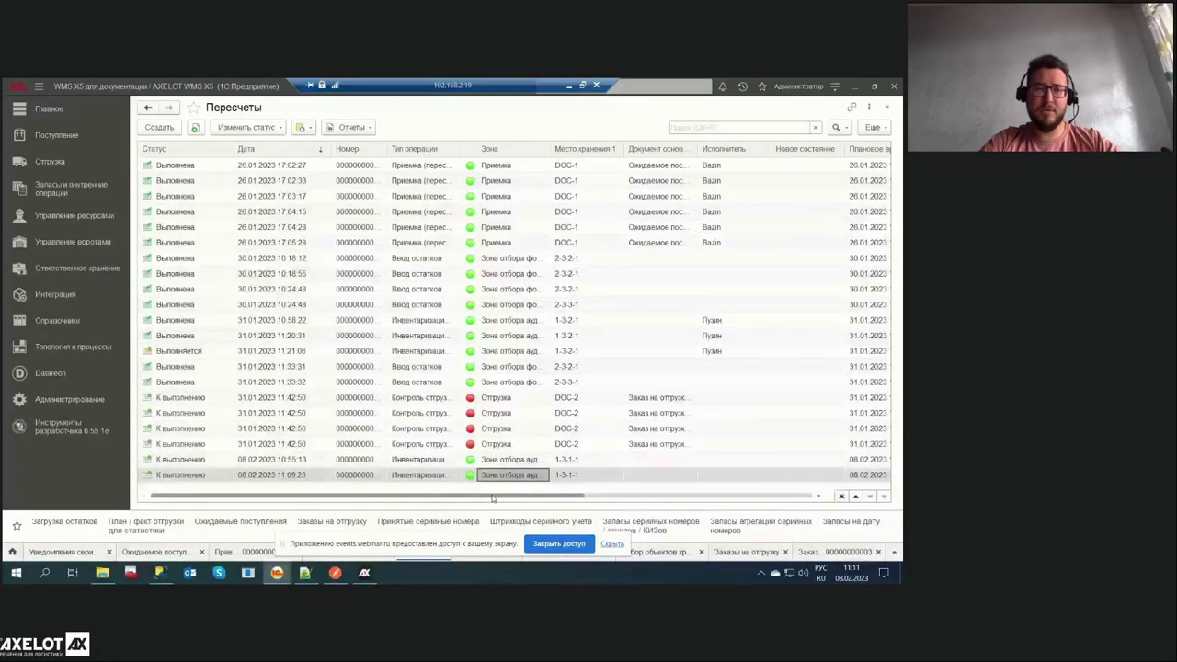
# Close the "Отбор объектов хранения" process settings and the "Пересчеты" list to return to the shipment order
pyautogui.hotkey('alt', 'Tab')
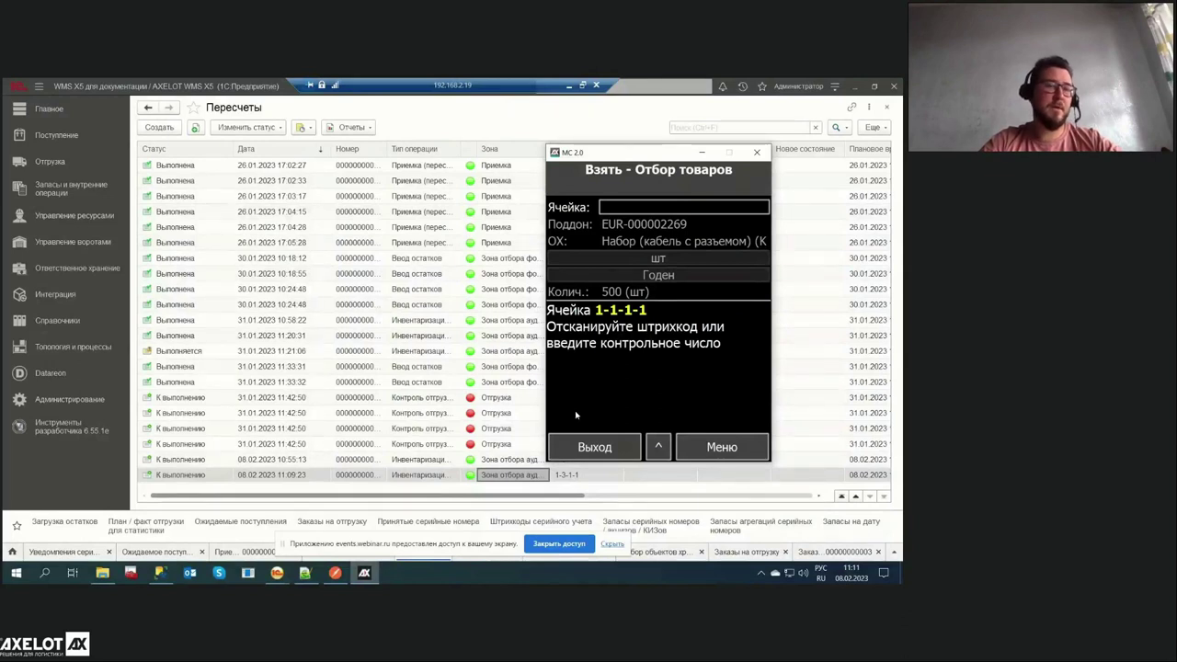
pyautogui.click(679, 553)
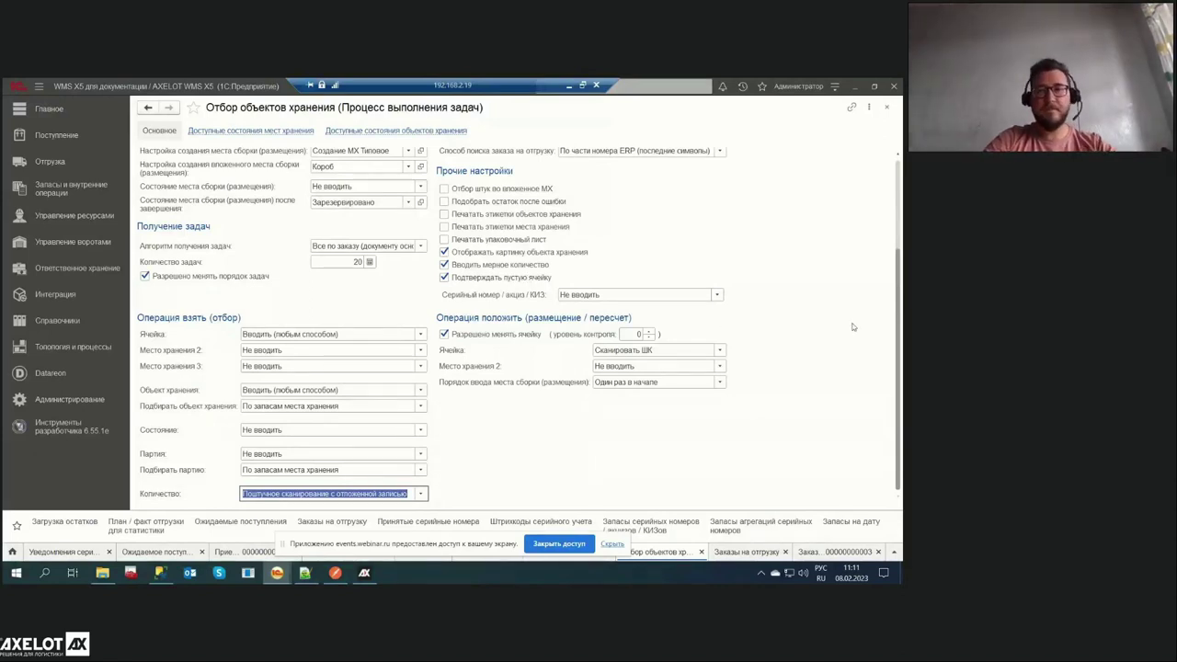
pyautogui.press('Escape')
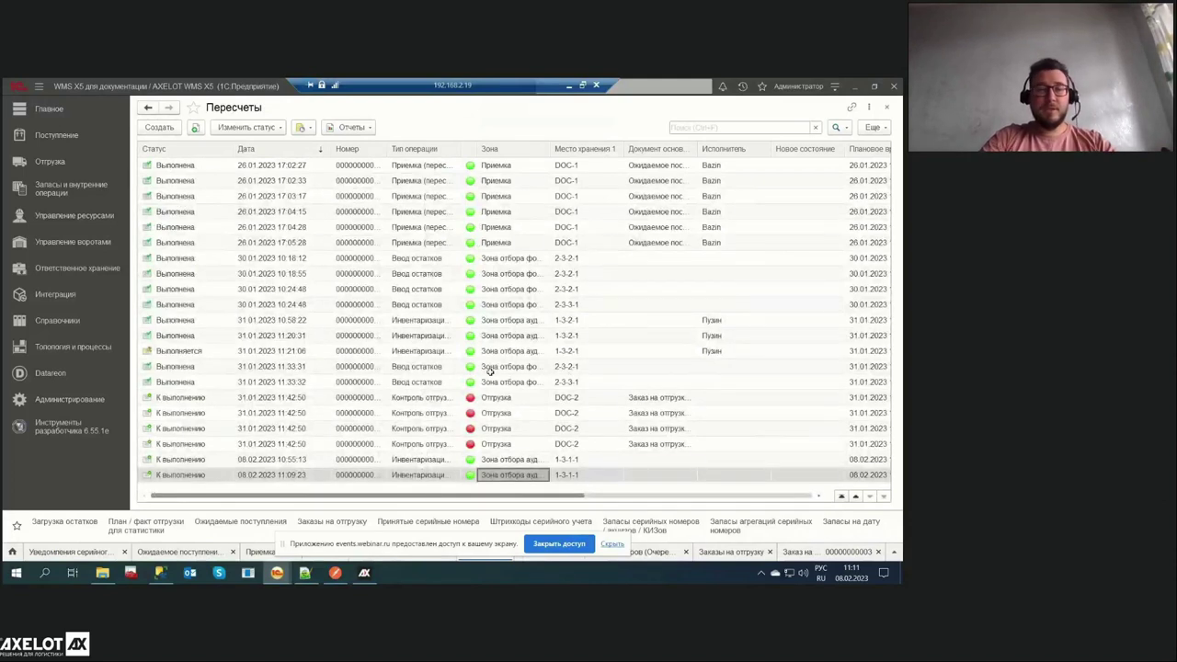
pyautogui.press('Escape')
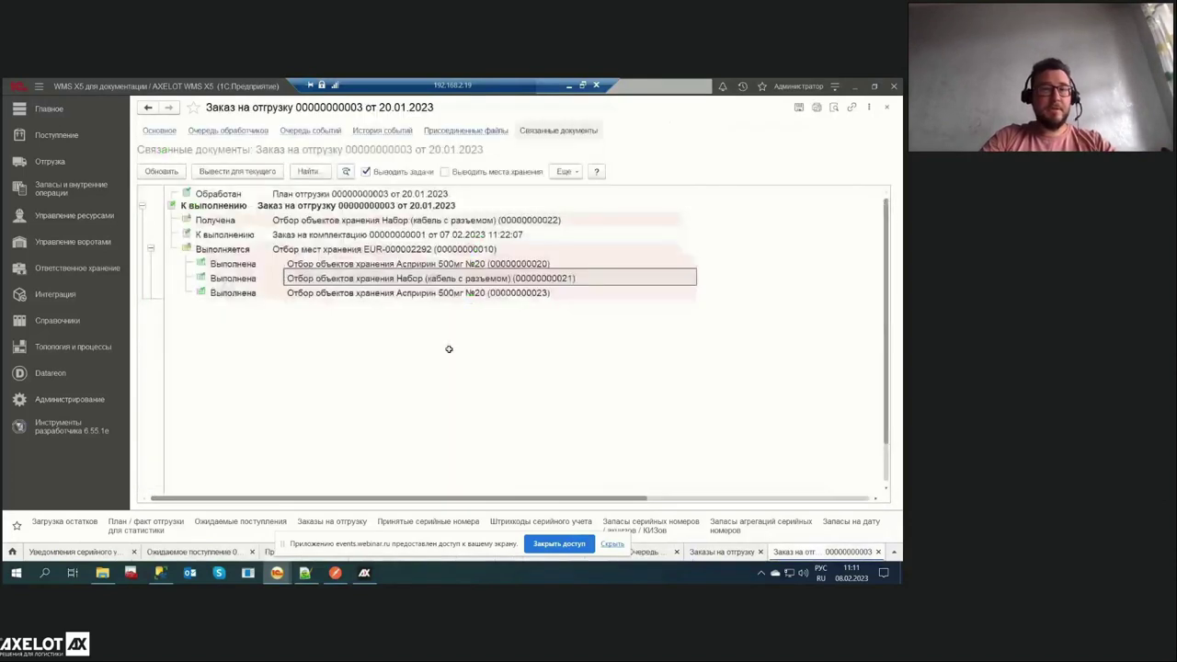
# Open the "Старший кладовщик" performer role and expand its functions to examine the assigned key combinations
pyautogui.click(78, 348)
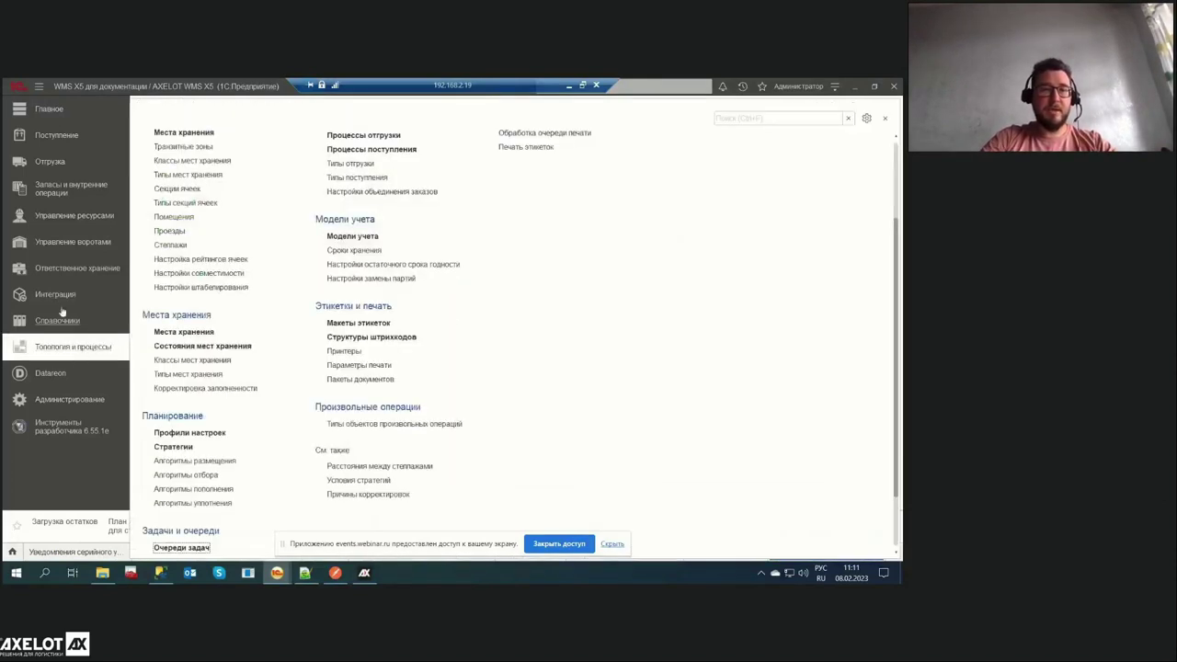
pyautogui.click(66, 217)
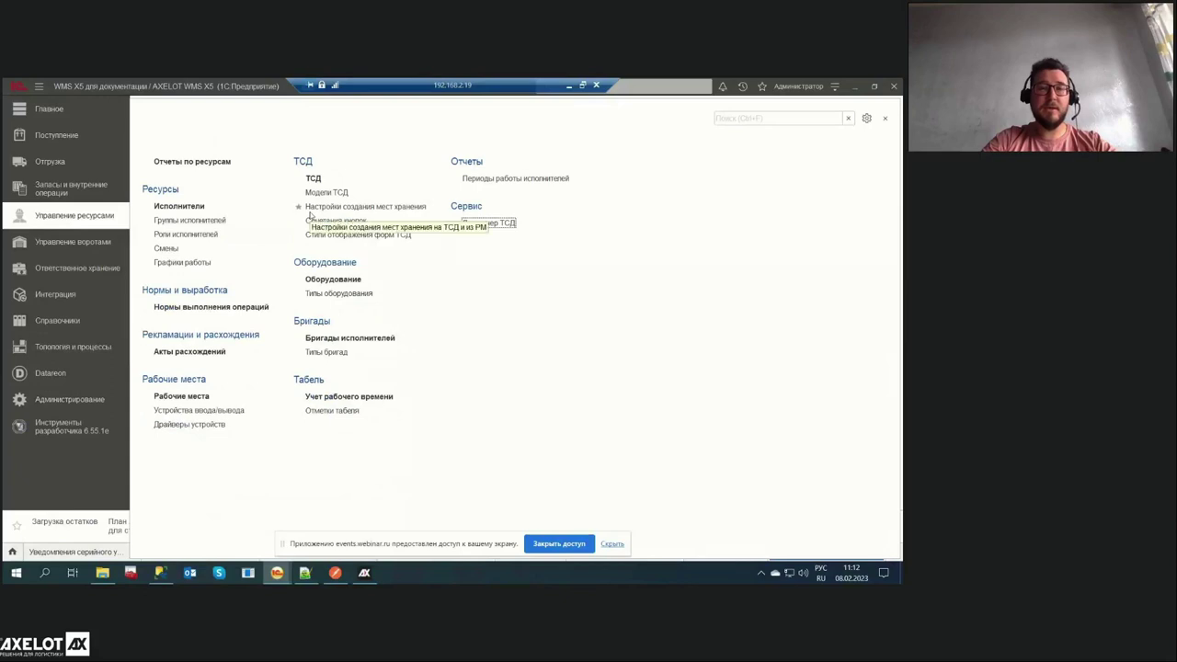
pyautogui.click(193, 235)
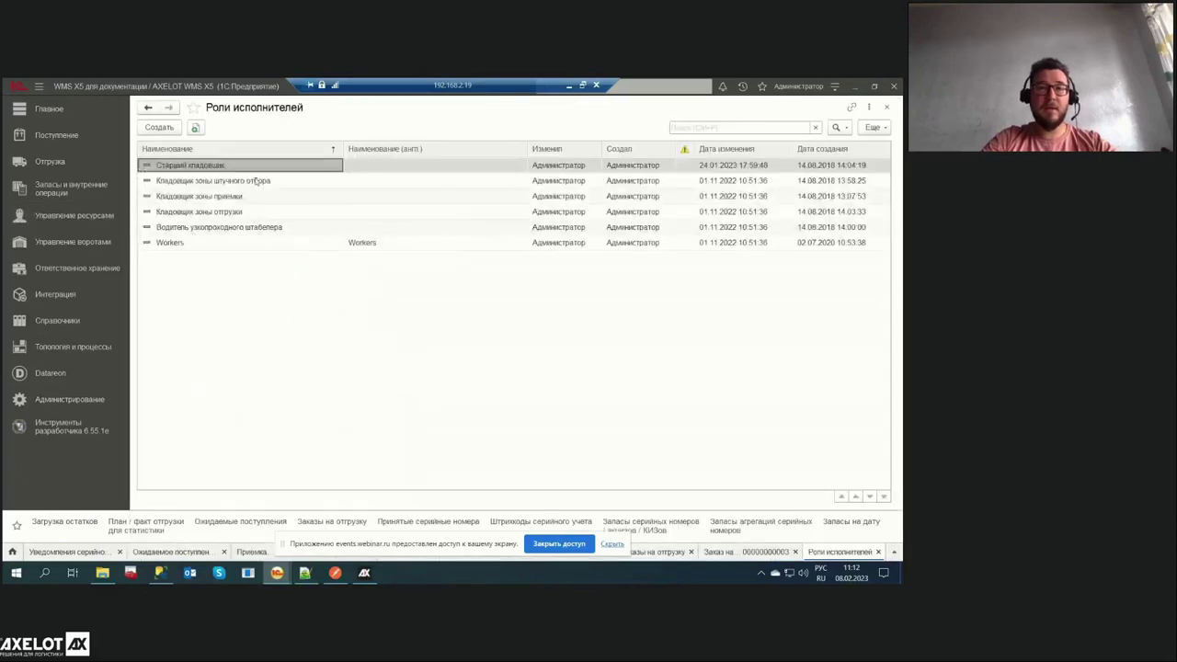
pyautogui.doubleClick(249, 165)
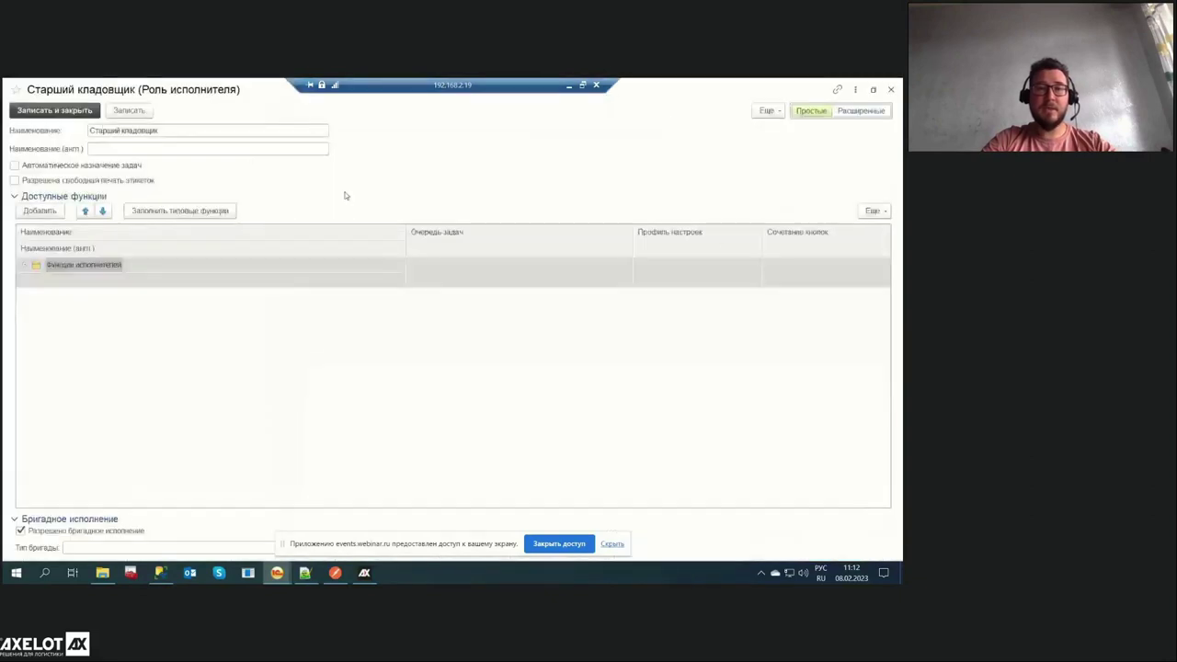
pyautogui.click(27, 265)
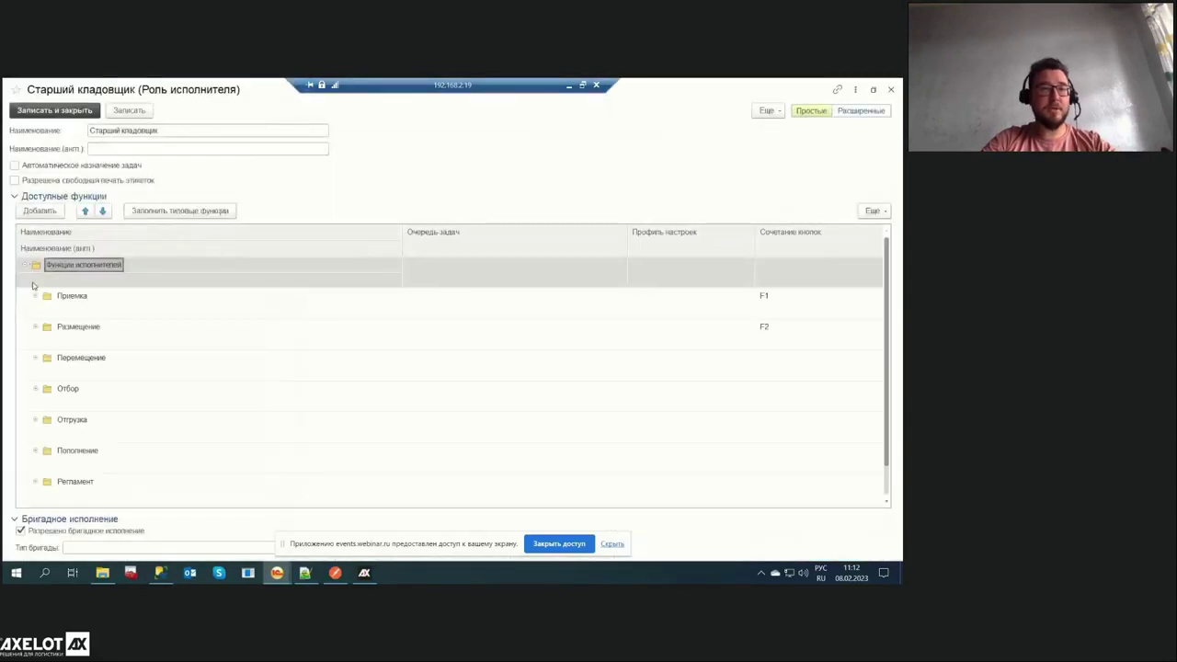
pyautogui.click(787, 313)
pyautogui.click(773, 338)
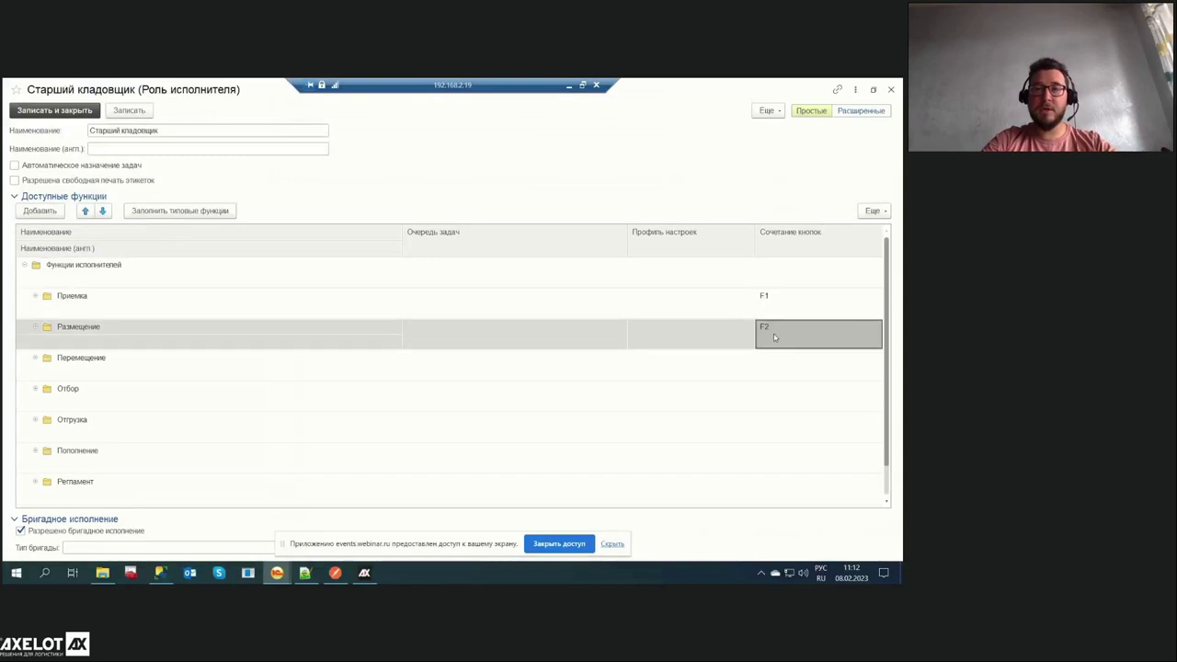
pyautogui.click(35, 296)
pyautogui.click(34, 296)
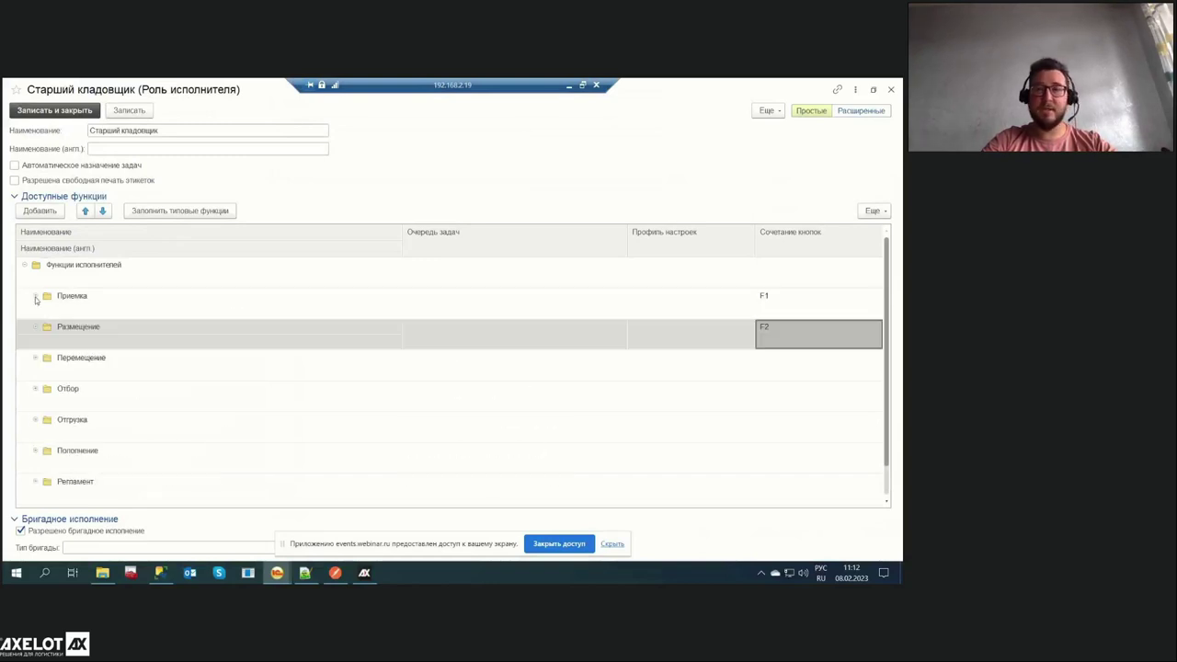
# Review the full list of key combinations for the "Приемка" function and the form for creating a new one
pyautogui.doubleClick(831, 297)
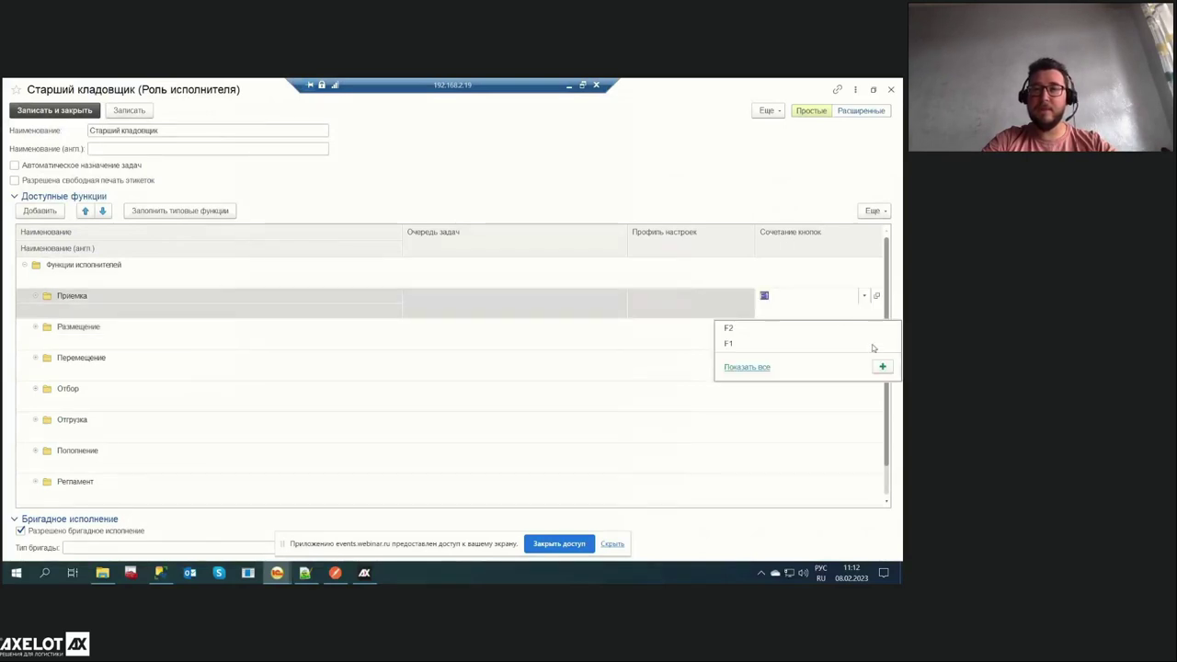
pyautogui.click(876, 297)
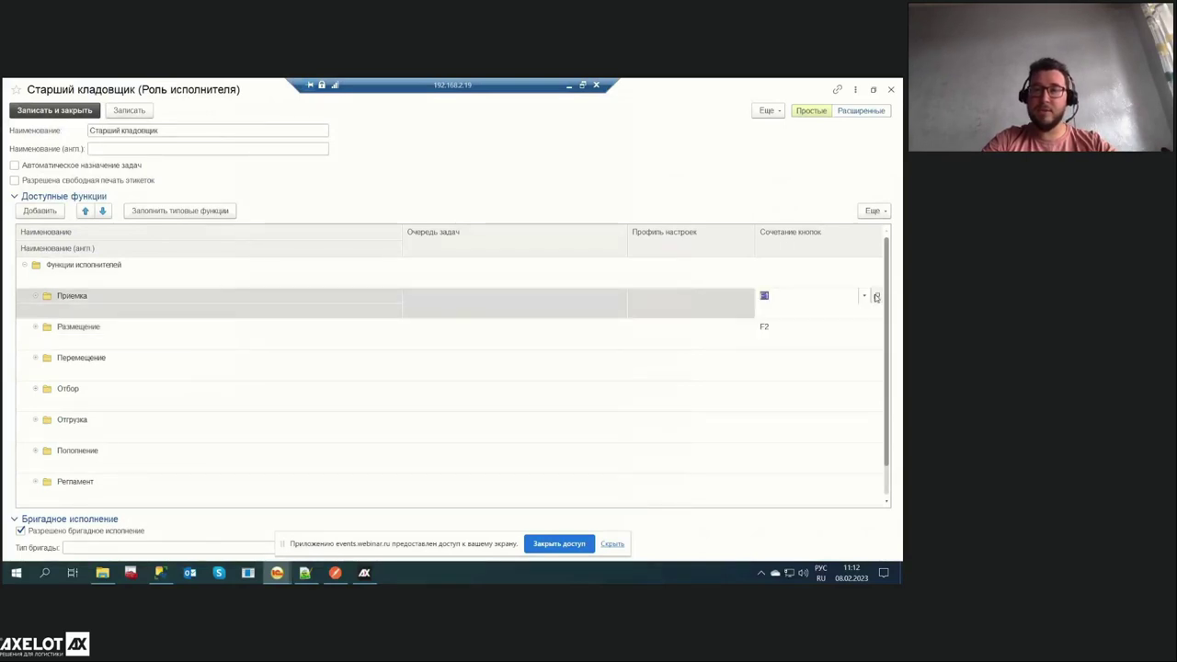
pyautogui.click(865, 295)
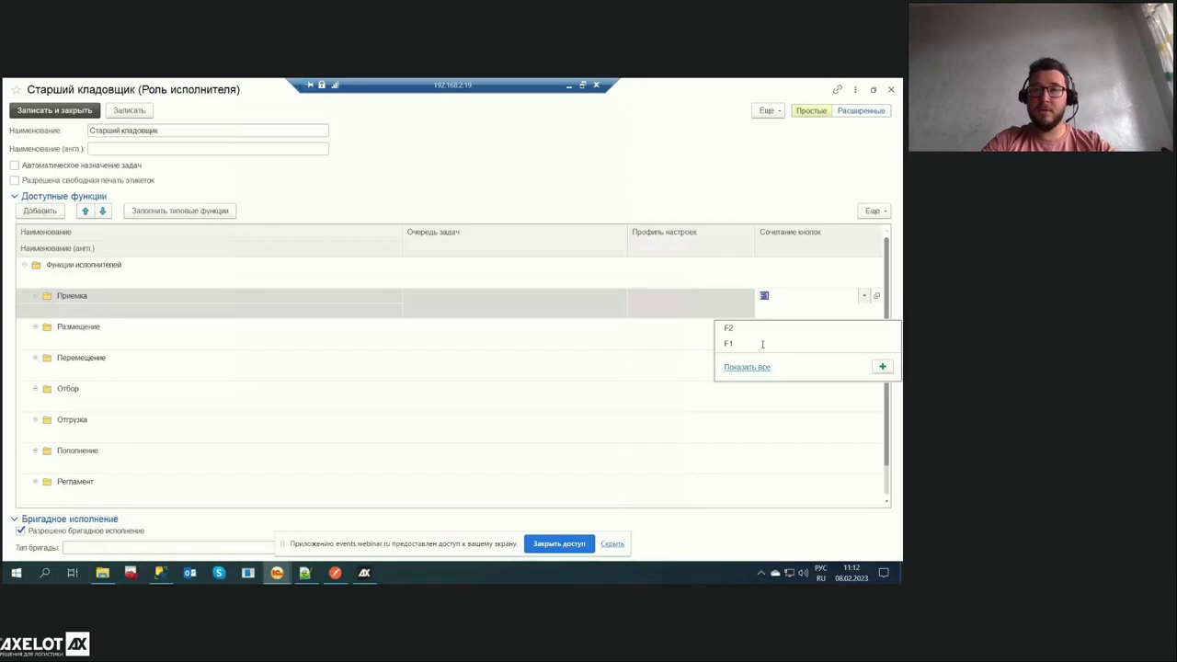
pyautogui.click(743, 368)
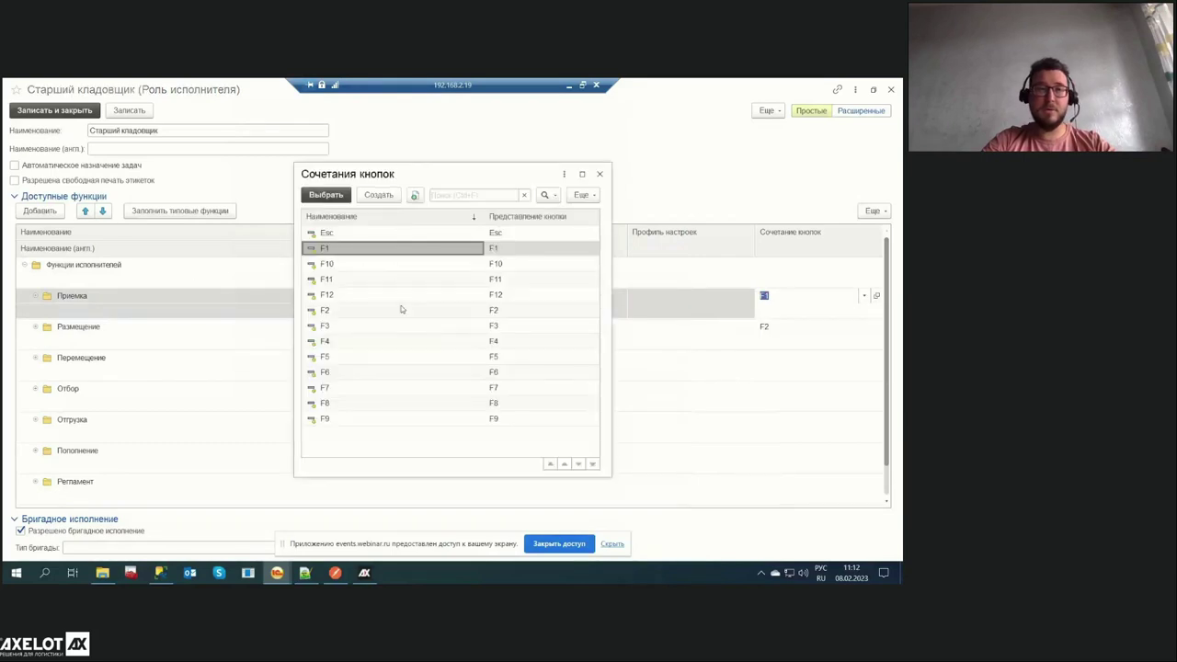
pyautogui.click(380, 195)
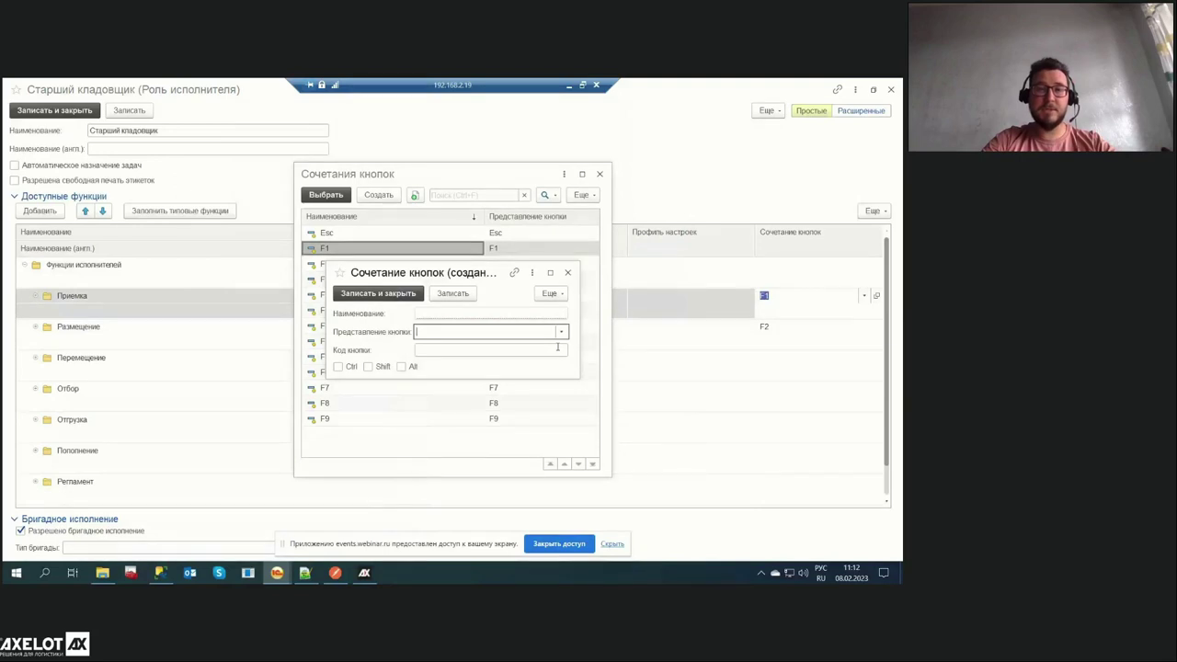
pyautogui.press('Escape')
pyautogui.press('Escape')
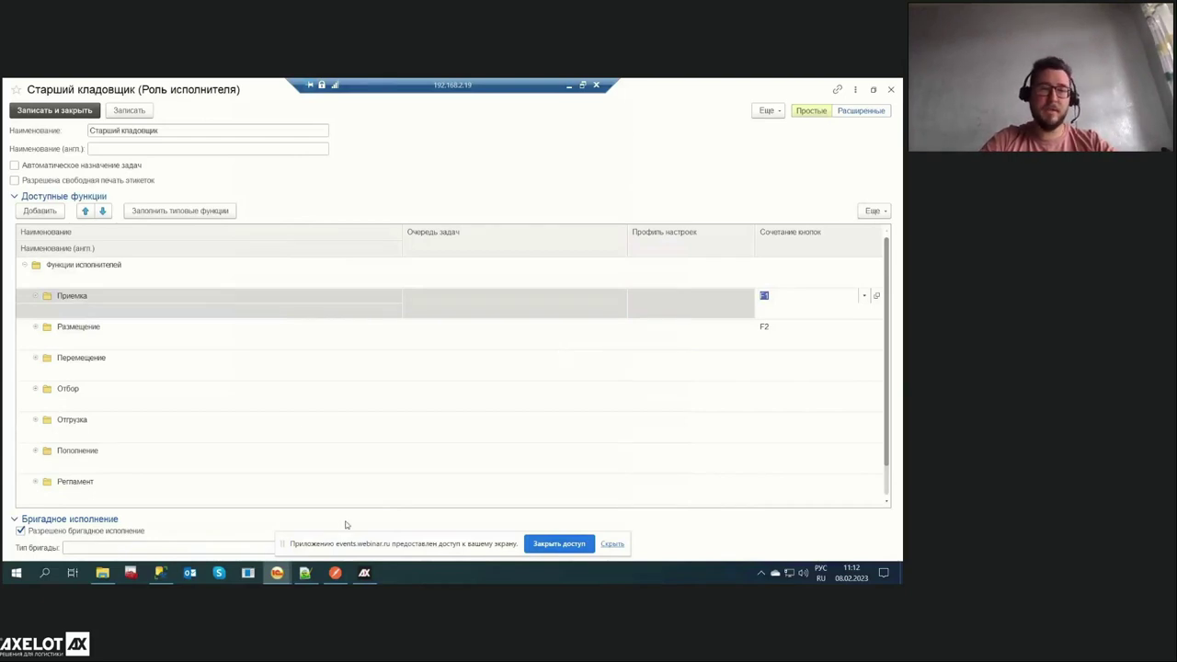
# Switch to MC 2.0 and put the taken pallet EUR-000002292 into cell DOC2 in the "Отбор товаров" process
pyautogui.click(364, 573)
pyautogui.click(569, 447)
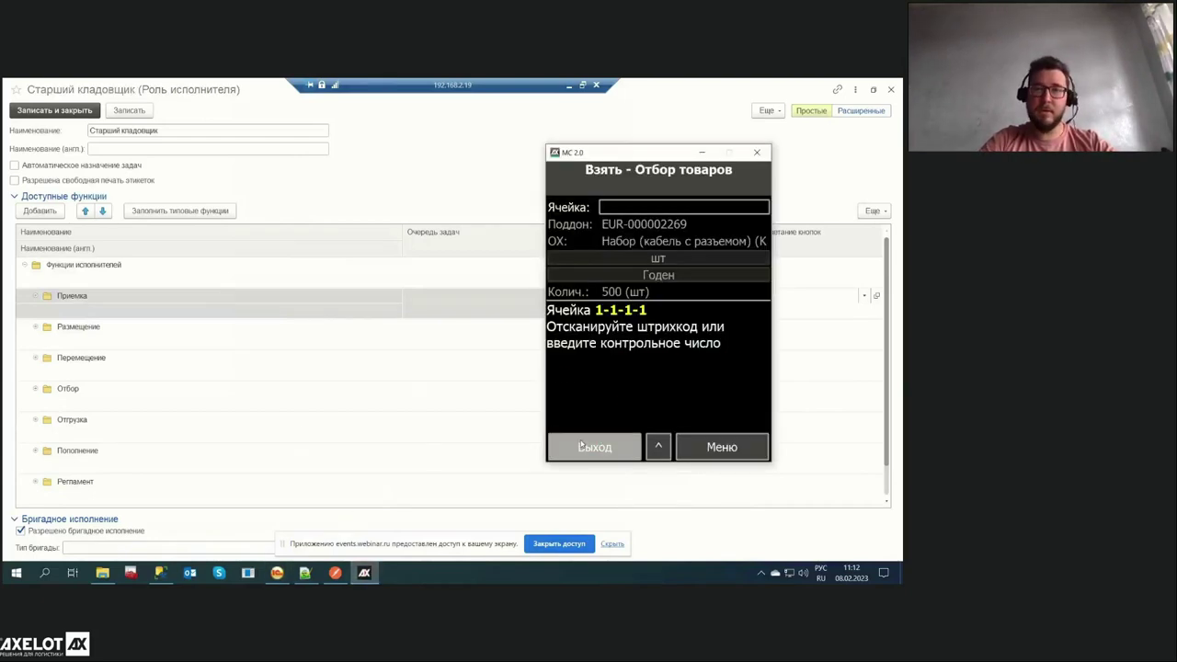
pyautogui.click(720, 449)
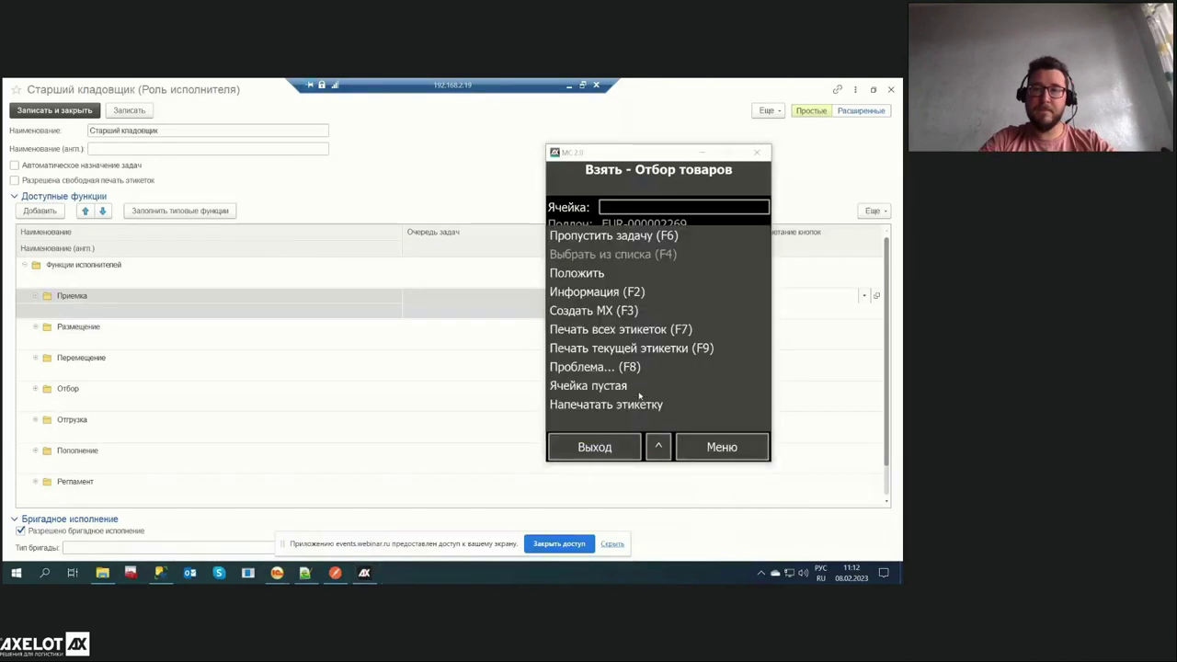
pyautogui.click(577, 273)
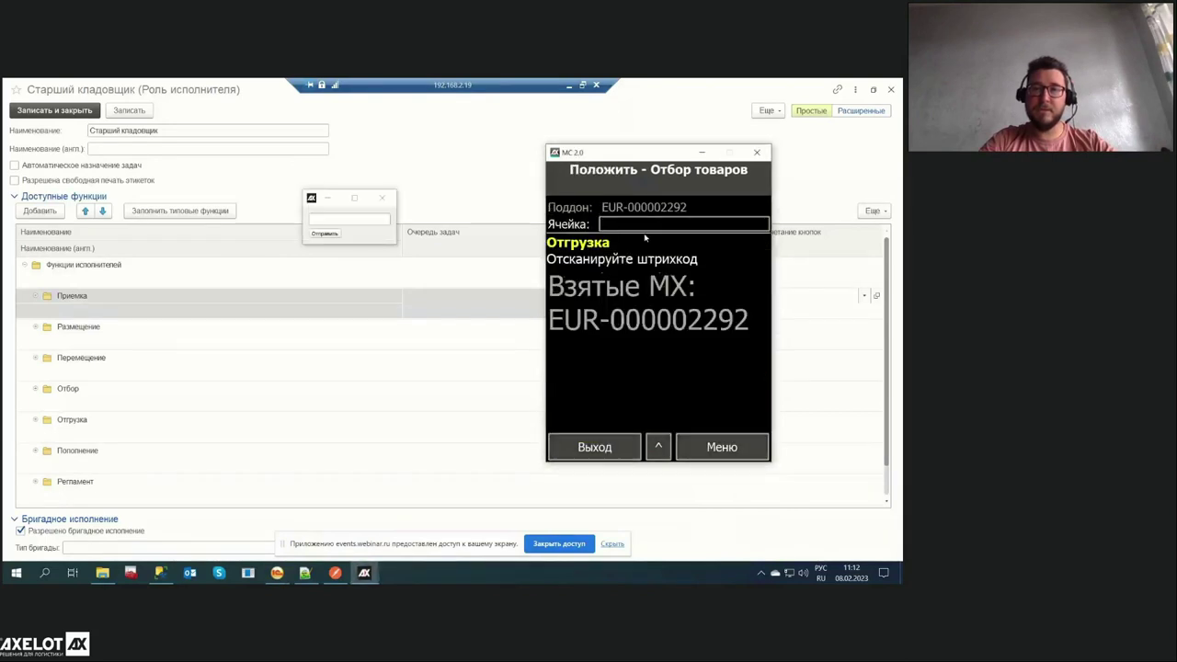
pyautogui.hotkey('alt', 'shift')
pyautogui.write('D')
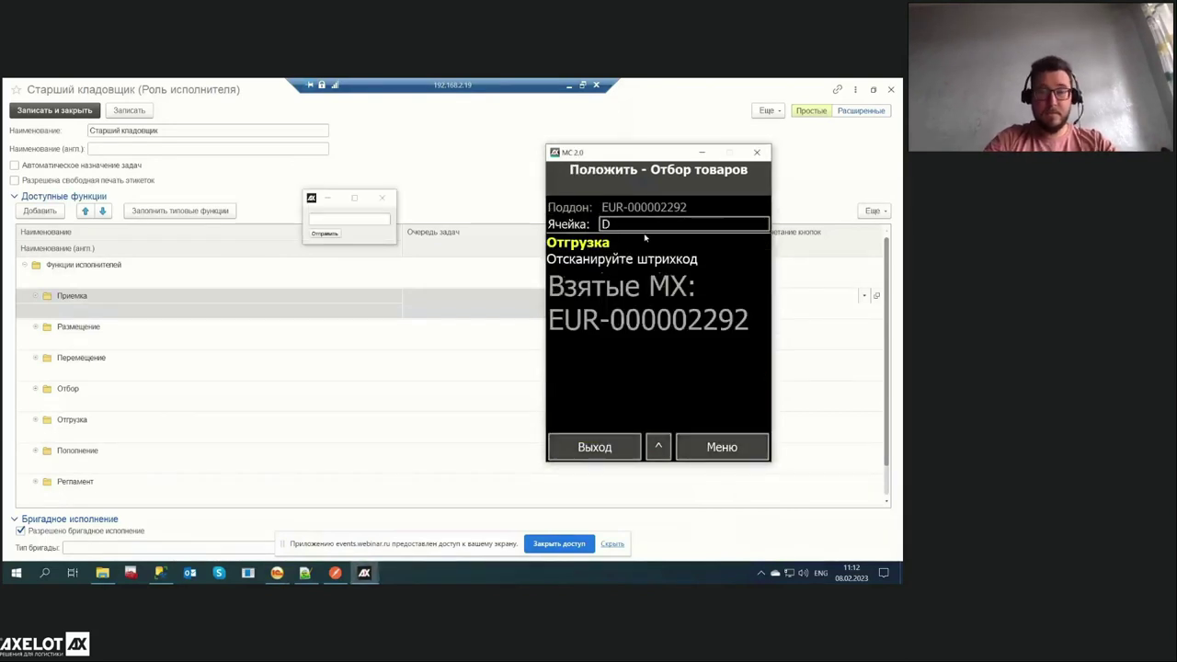
pyautogui.write('OC2')
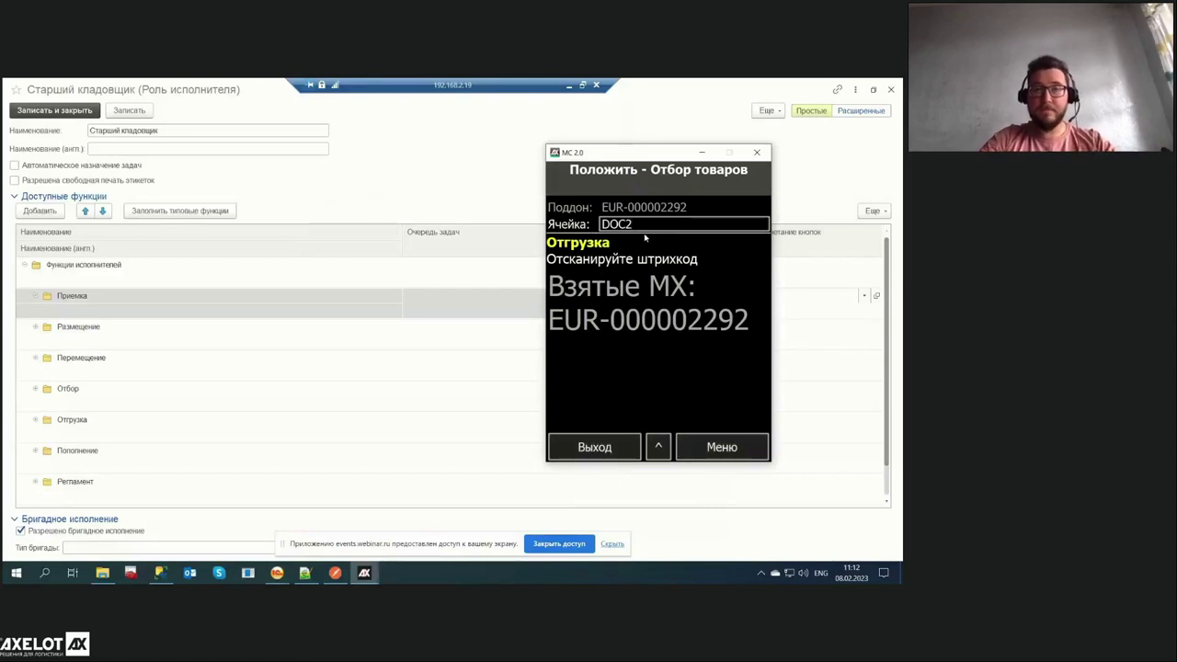
pyautogui.press('Return')
# Exit picking to the task queues and check that the assigned key combination opens the "Размещение" functions
pyautogui.click(600, 454)
pyautogui.click(600, 455)
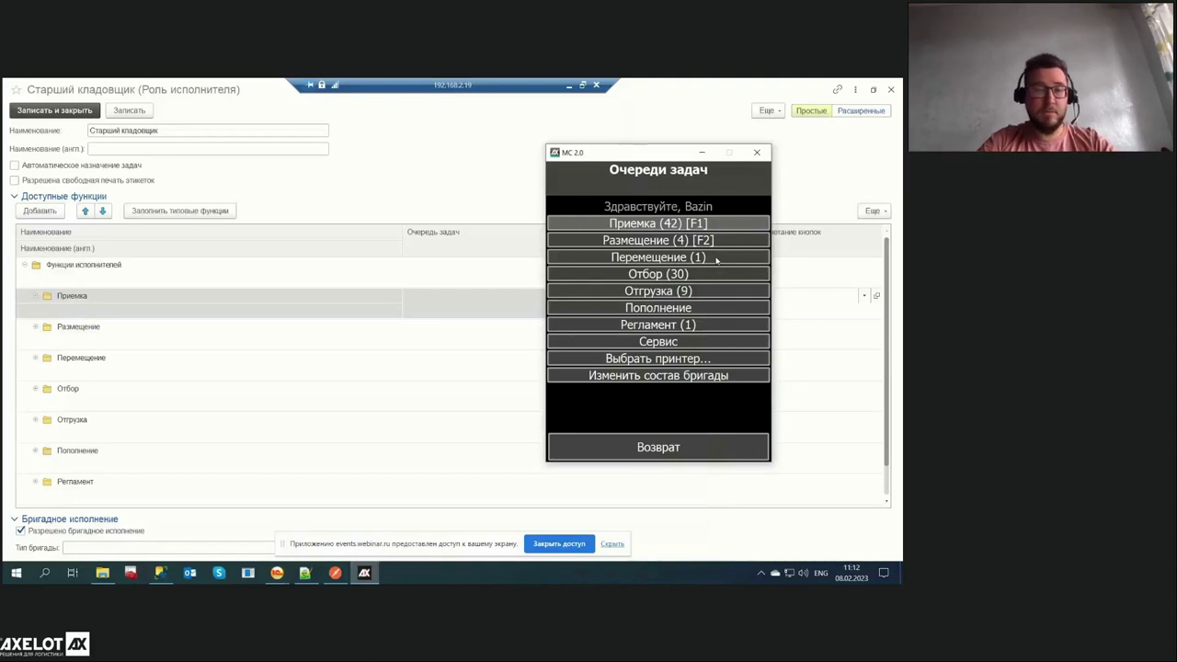
pyautogui.press('F2')
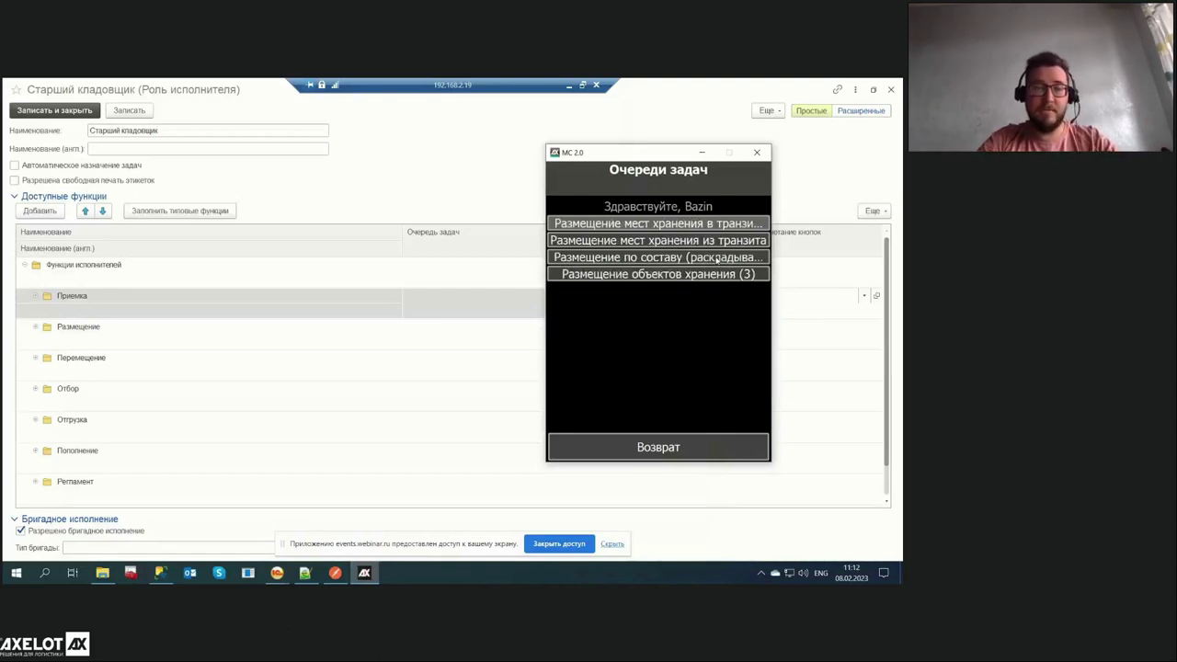
pyautogui.press('Escape')
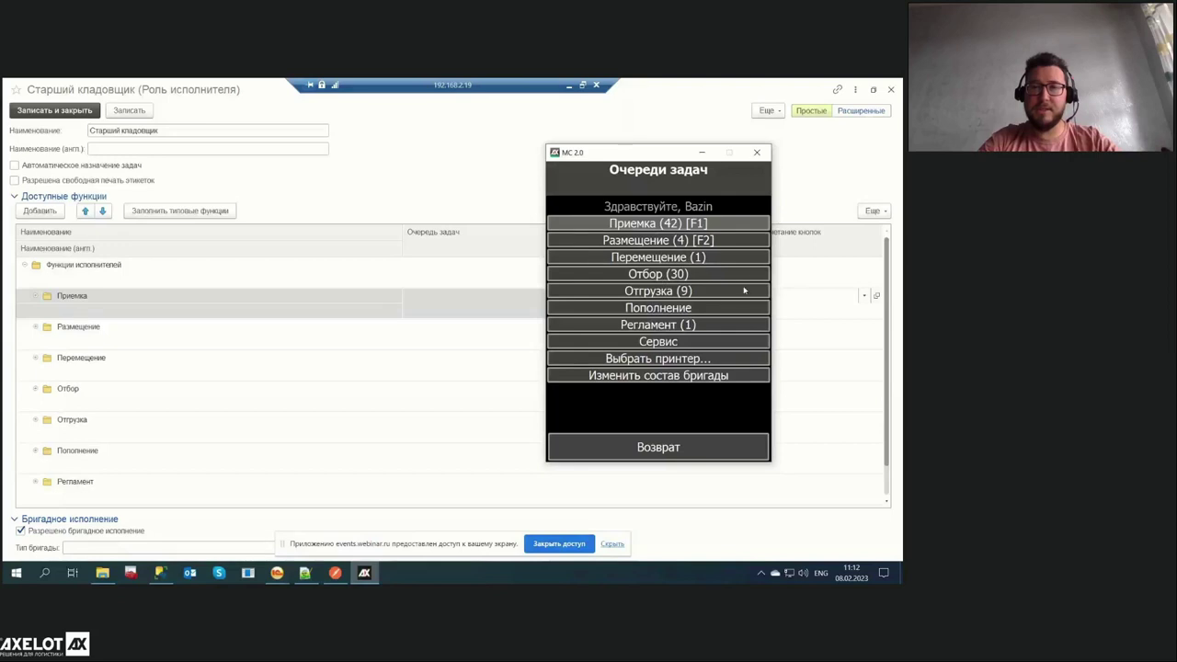
# In the "Старший кладовщик" role, assign the key combination F3 to the "Перемещение" function and save the role
pyautogui.click(846, 333)
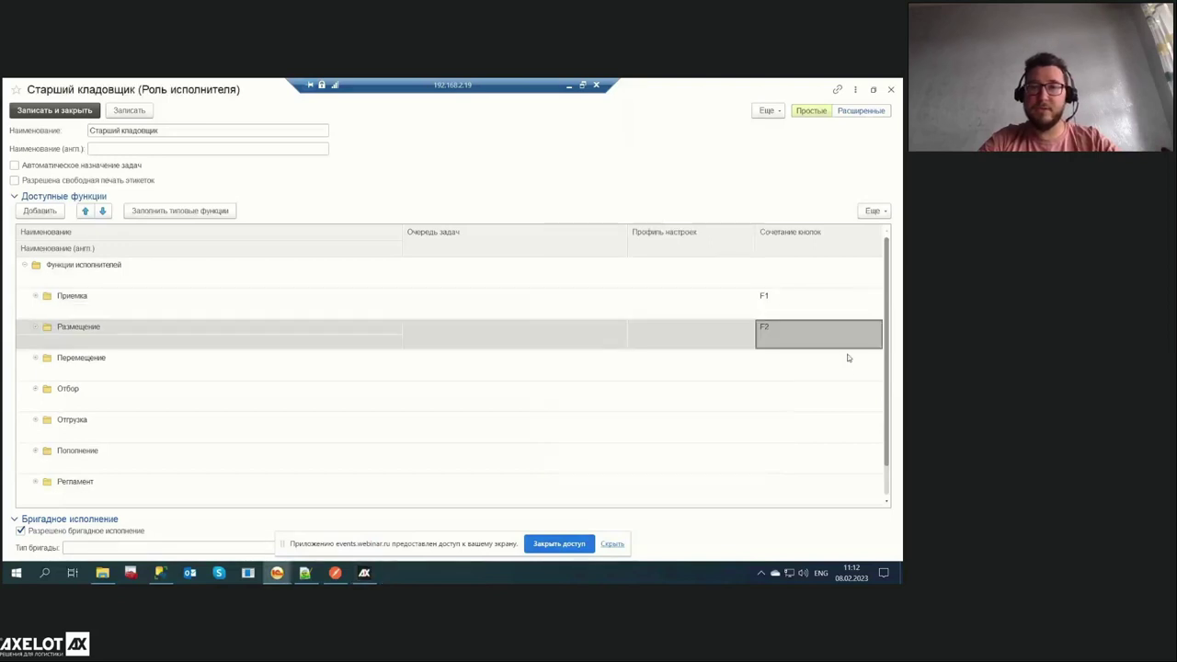
pyautogui.click(845, 363)
pyautogui.click(846, 366)
pyautogui.click(747, 429)
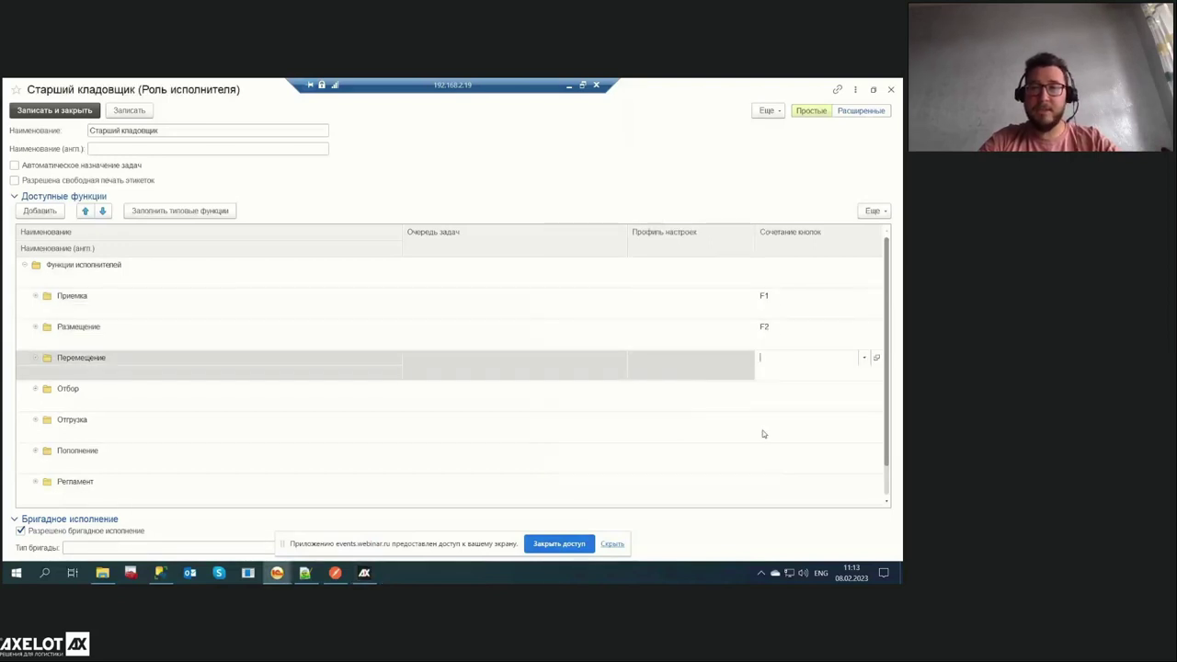
pyautogui.doubleClick(366, 329)
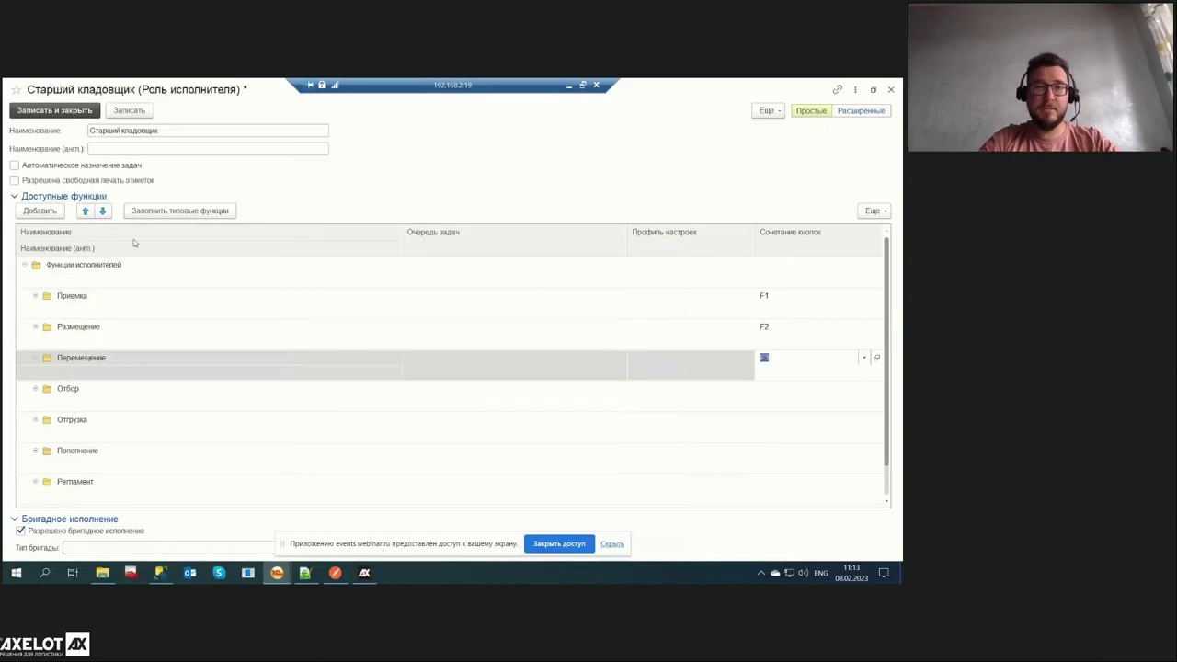
pyautogui.click(126, 110)
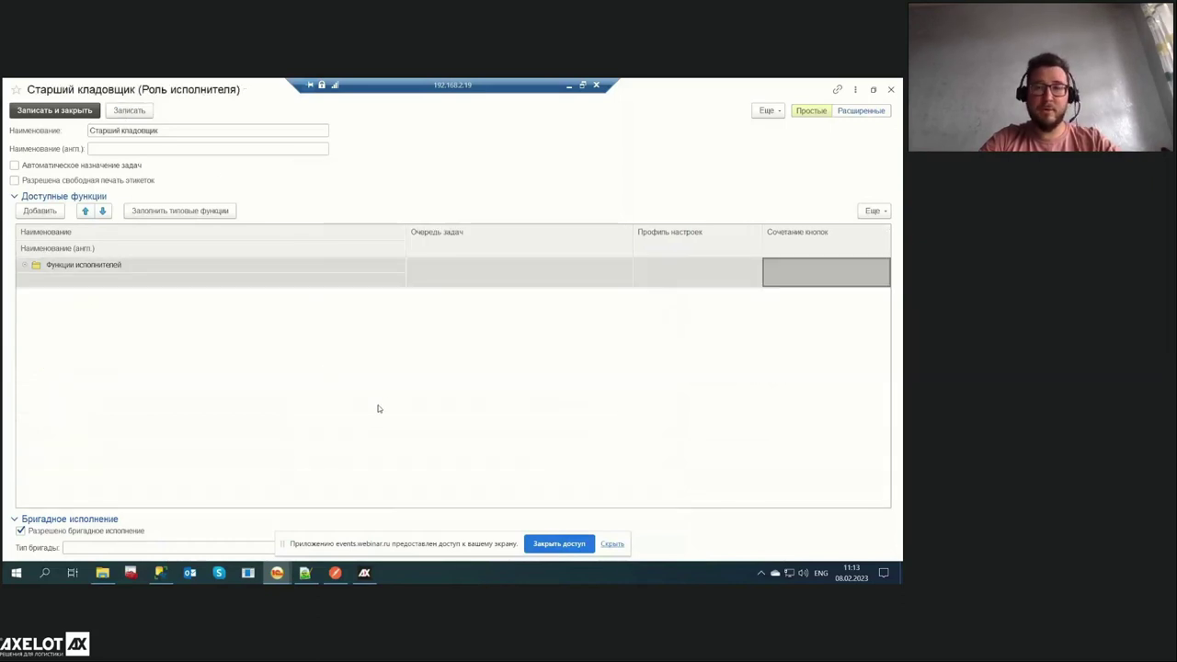
# Sign in to MC 2.0 again with the login and password, and view the functions under "Перемещение"
pyautogui.click(364, 573)
pyautogui.click(617, 448)
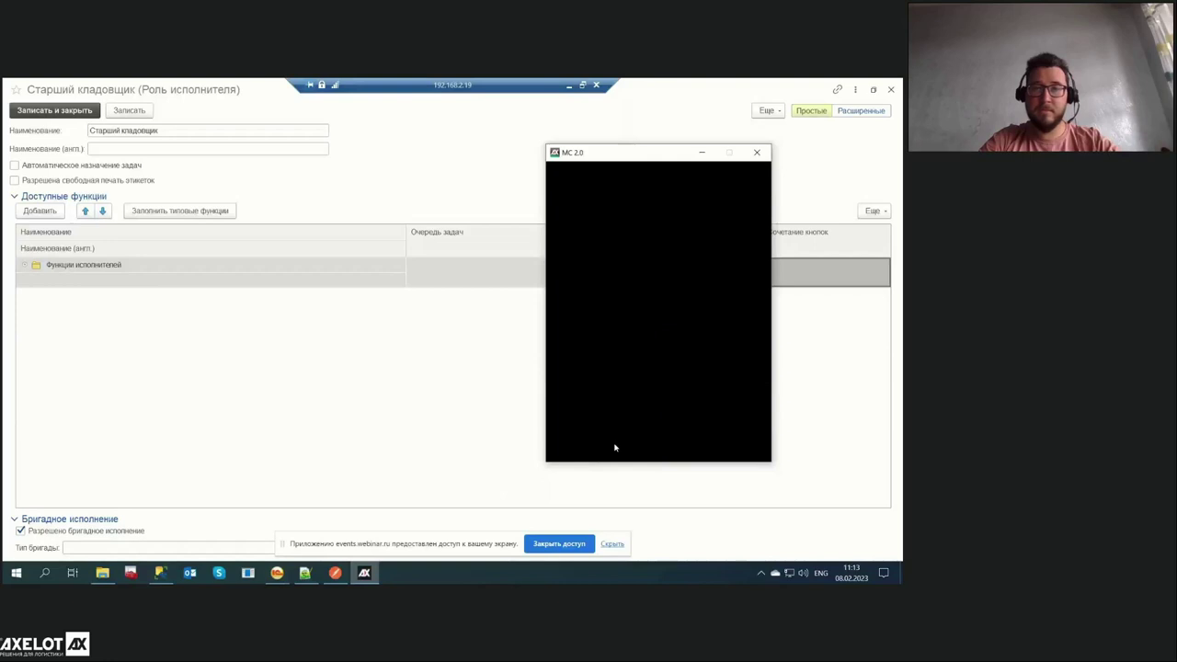
pyautogui.write('11')
pyautogui.press('Return')
pyautogui.write('11')
pyautogui.press('Return')
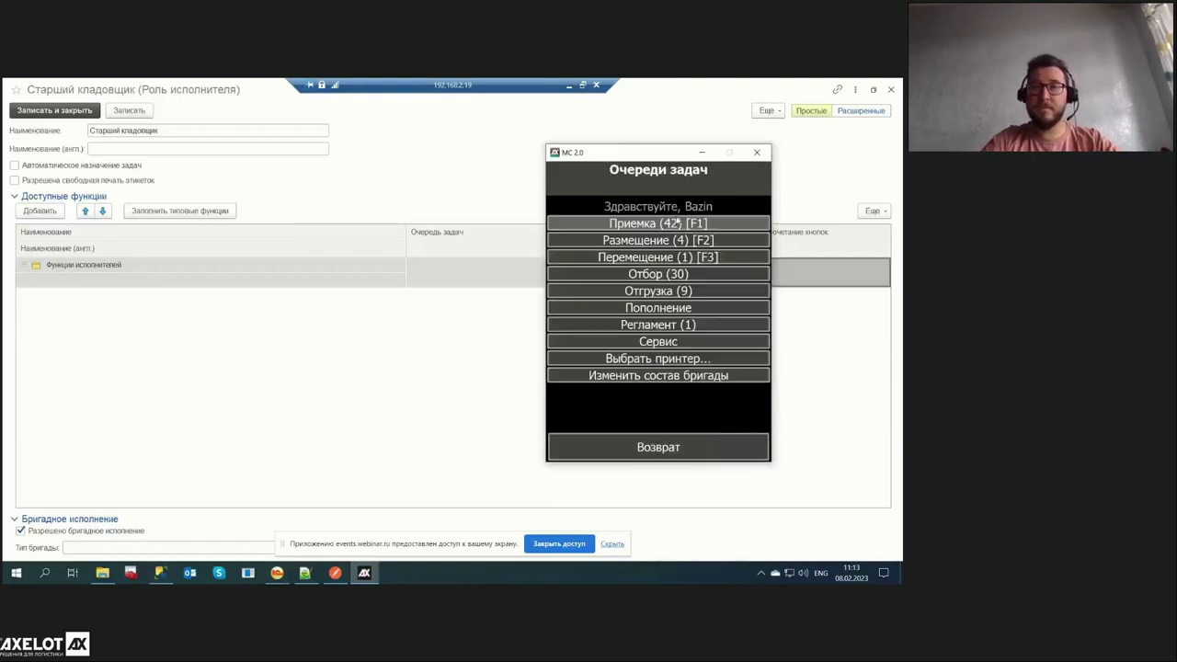
pyautogui.click(724, 263)
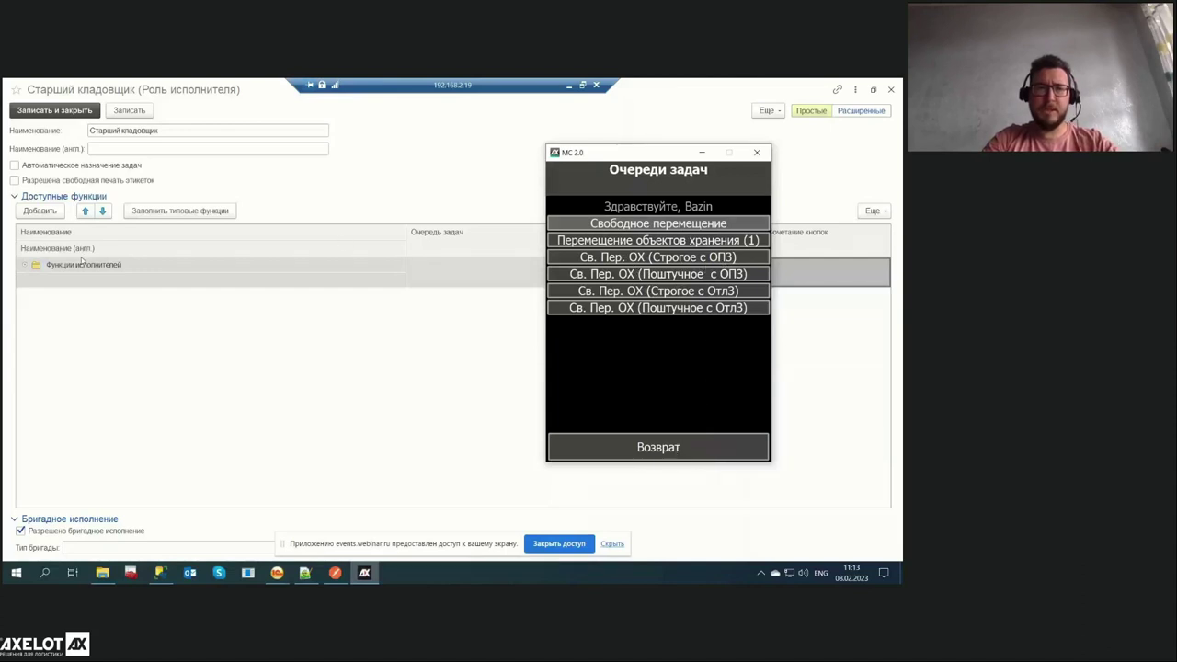
pyautogui.click(601, 449)
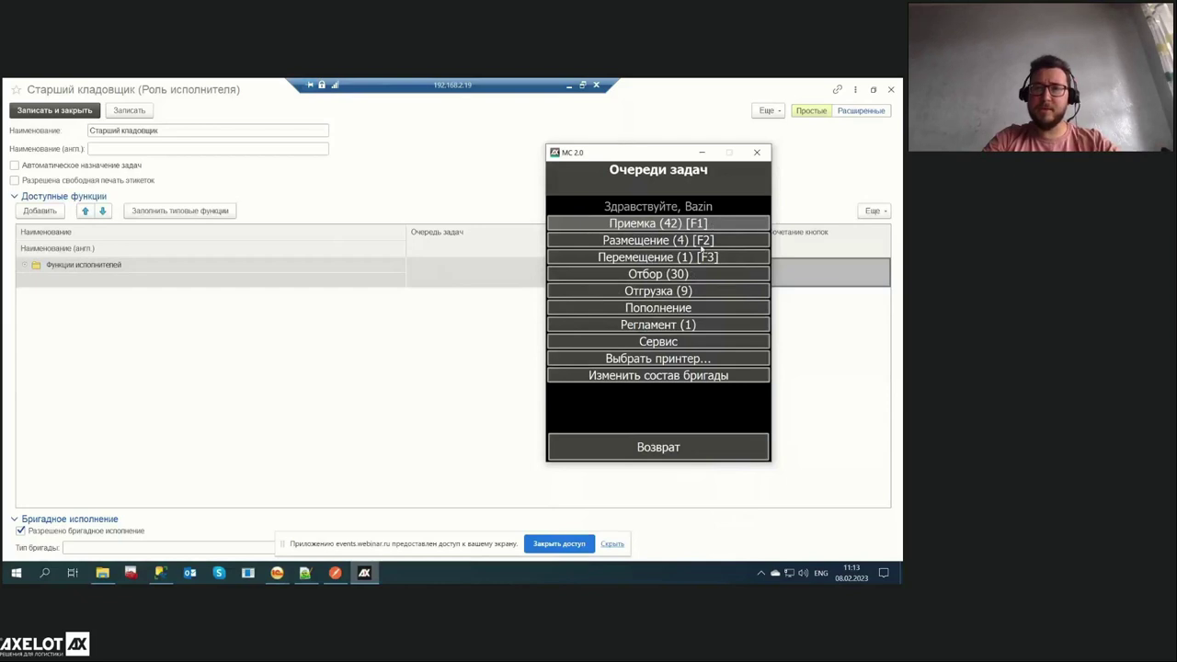
# Expand the "Приемка" group in the role and examine the key combination setting of the nested "Предварительная приемка" function
pyautogui.click(24, 266)
pyautogui.click(36, 296)
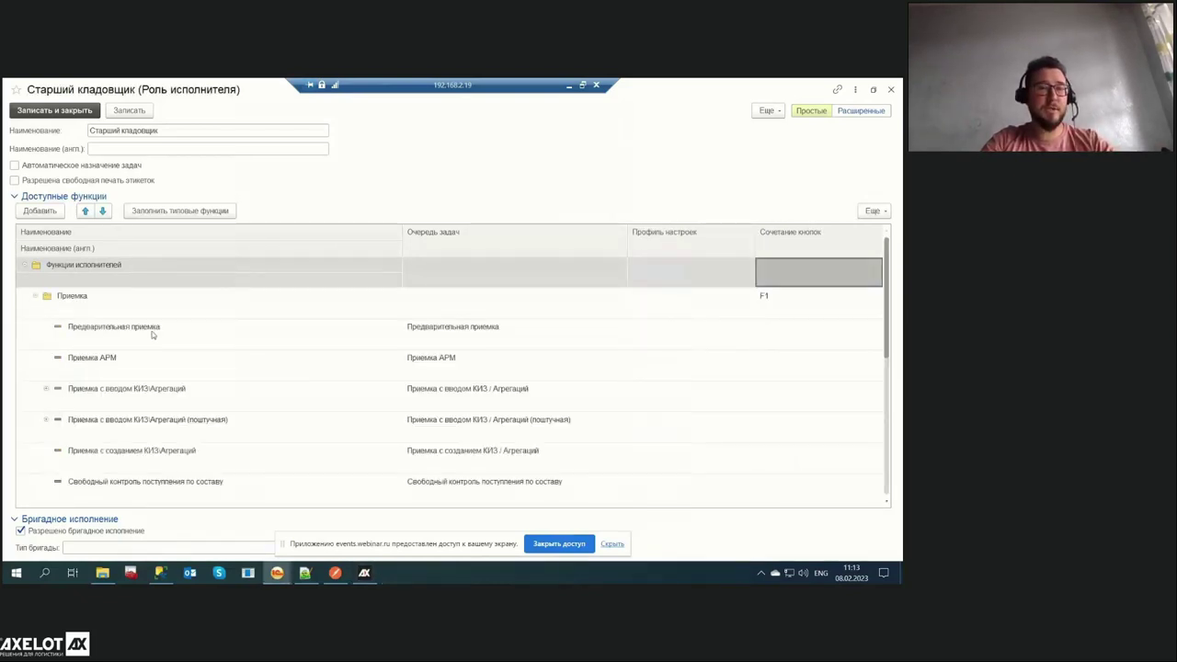
pyautogui.click(153, 334)
pyautogui.click(797, 337)
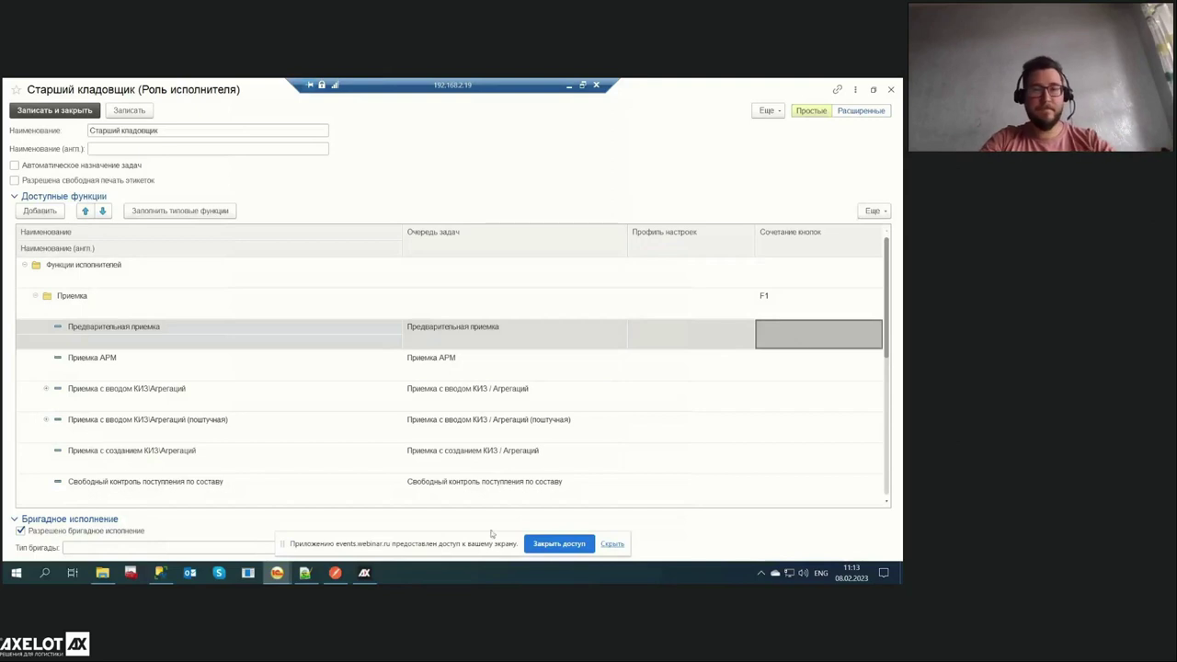
# Start picking in MC 2.0 for a basis document chosen from the list and create a storage place for the order
pyautogui.click(366, 575)
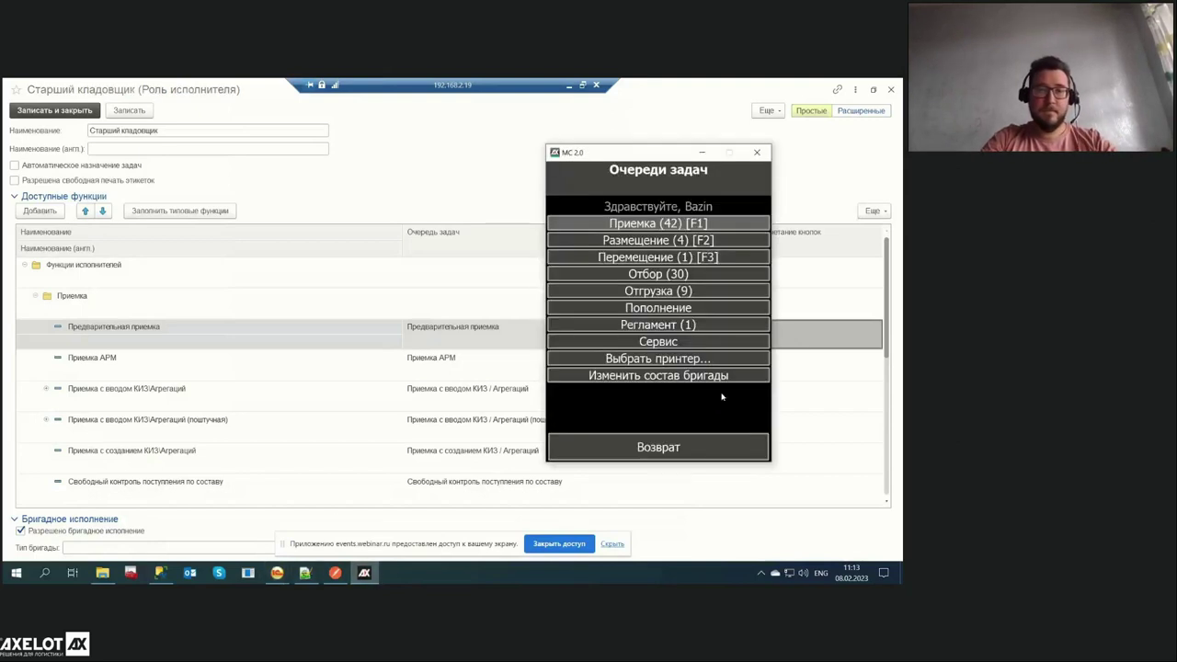
pyautogui.click(686, 275)
pyautogui.click(673, 229)
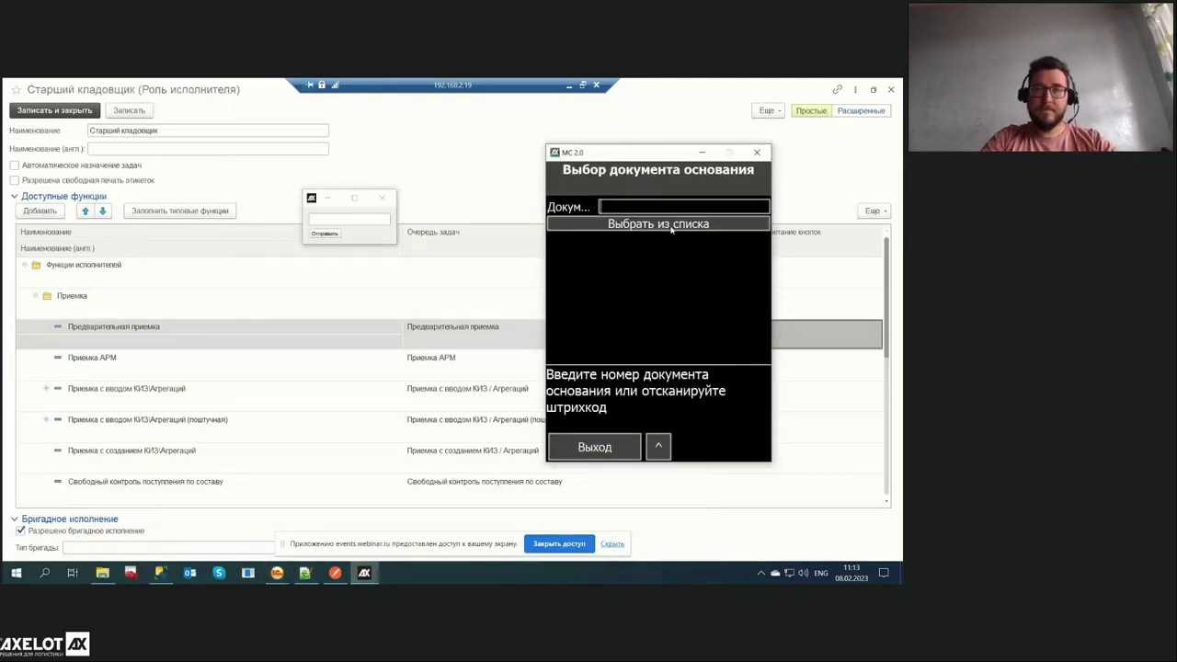
pyautogui.click(677, 228)
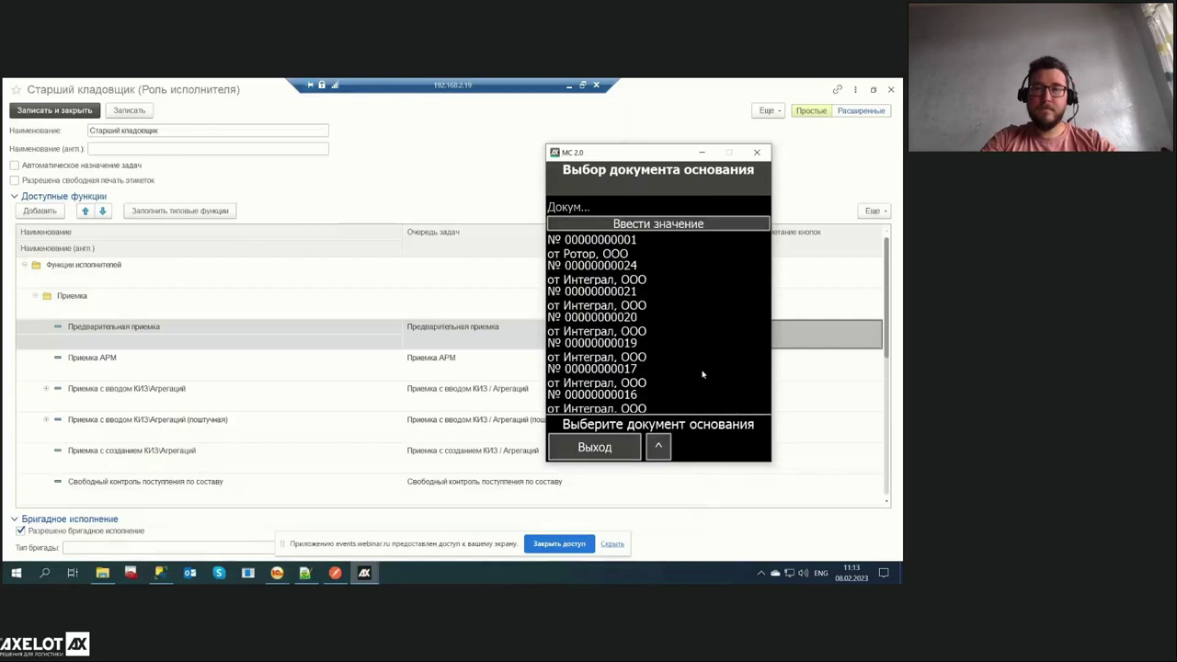
pyautogui.scroll(-1, 685, 383)
pyautogui.click(690, 406)
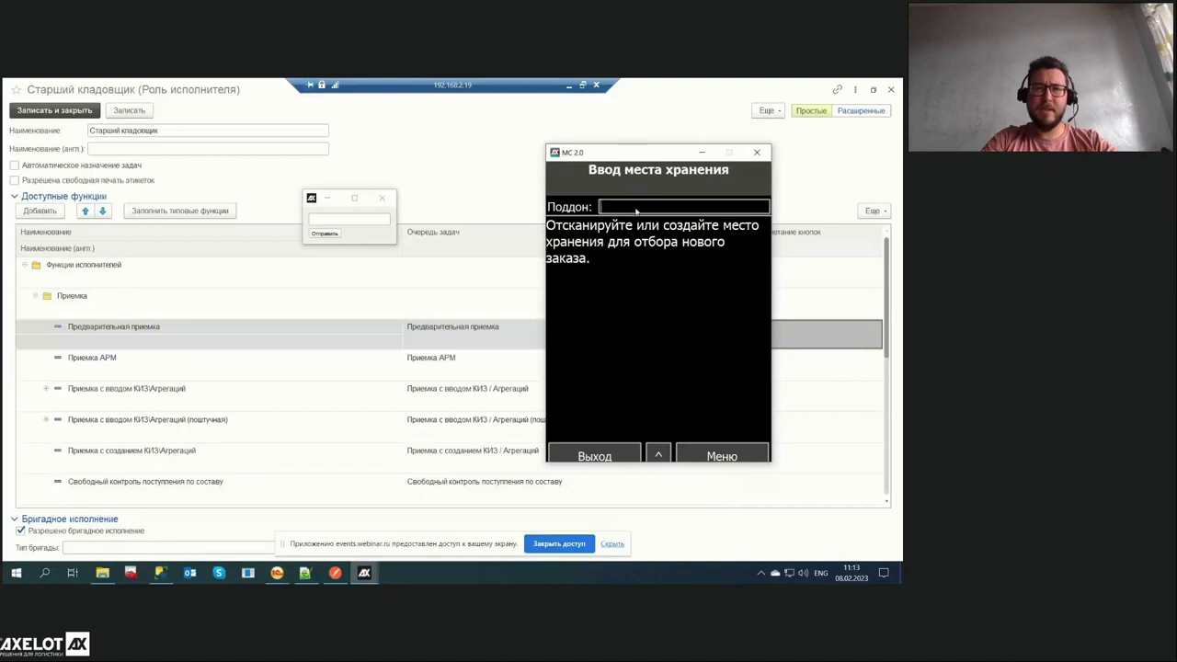
pyautogui.click(722, 456)
pyautogui.click(645, 414)
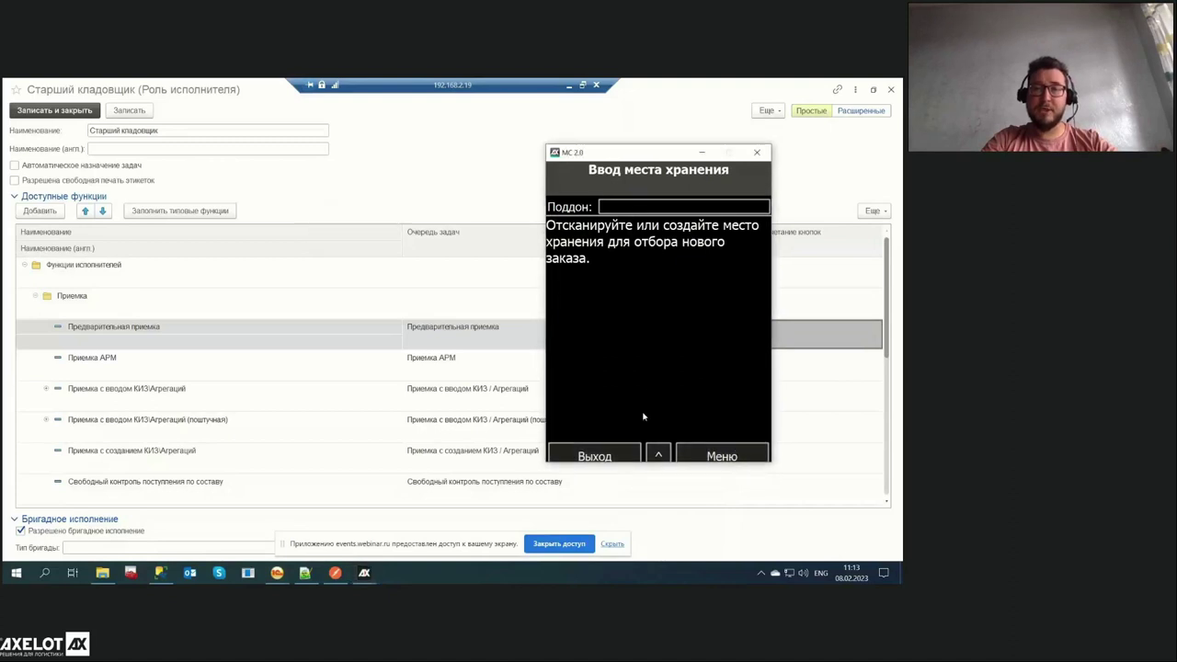
# Open the "Напечатать этикетку" function for the current picking task, examine the printer selection and its print data, and leave it
pyautogui.click(704, 457)
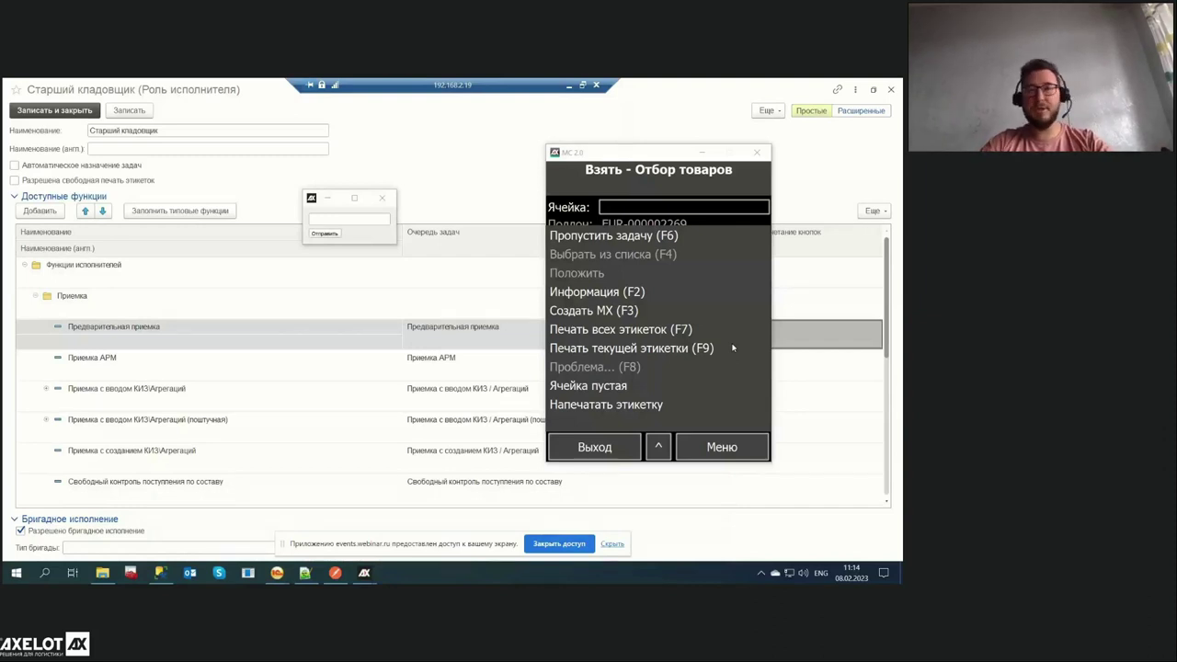
pyautogui.click(660, 405)
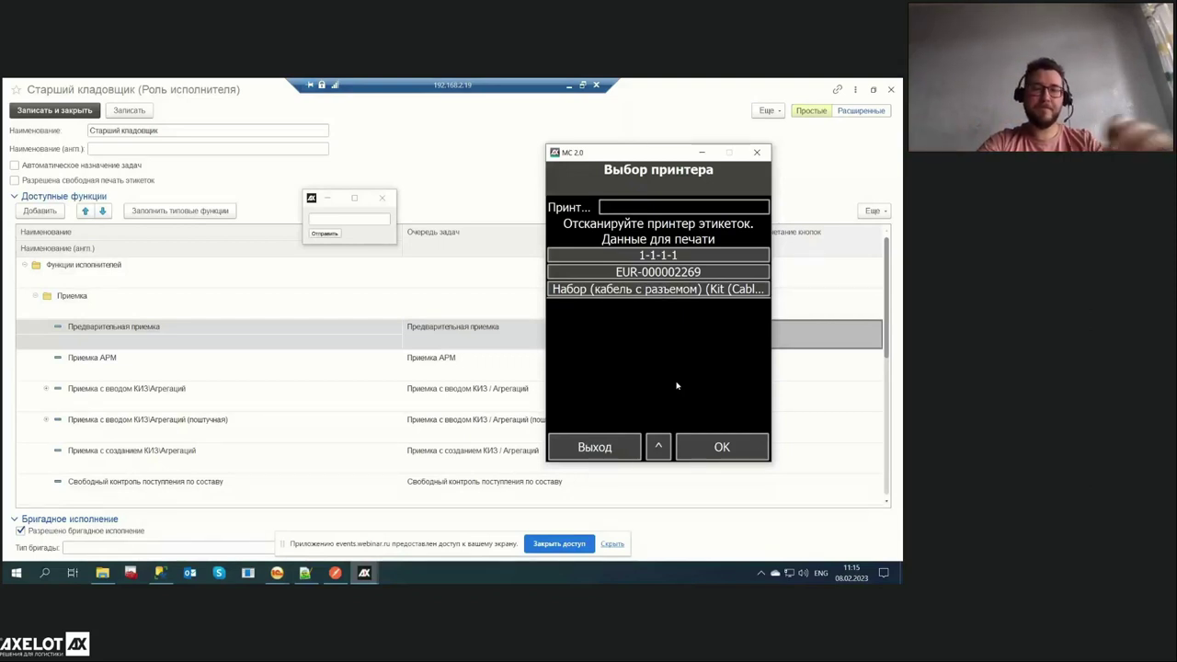
pyautogui.press('Return')
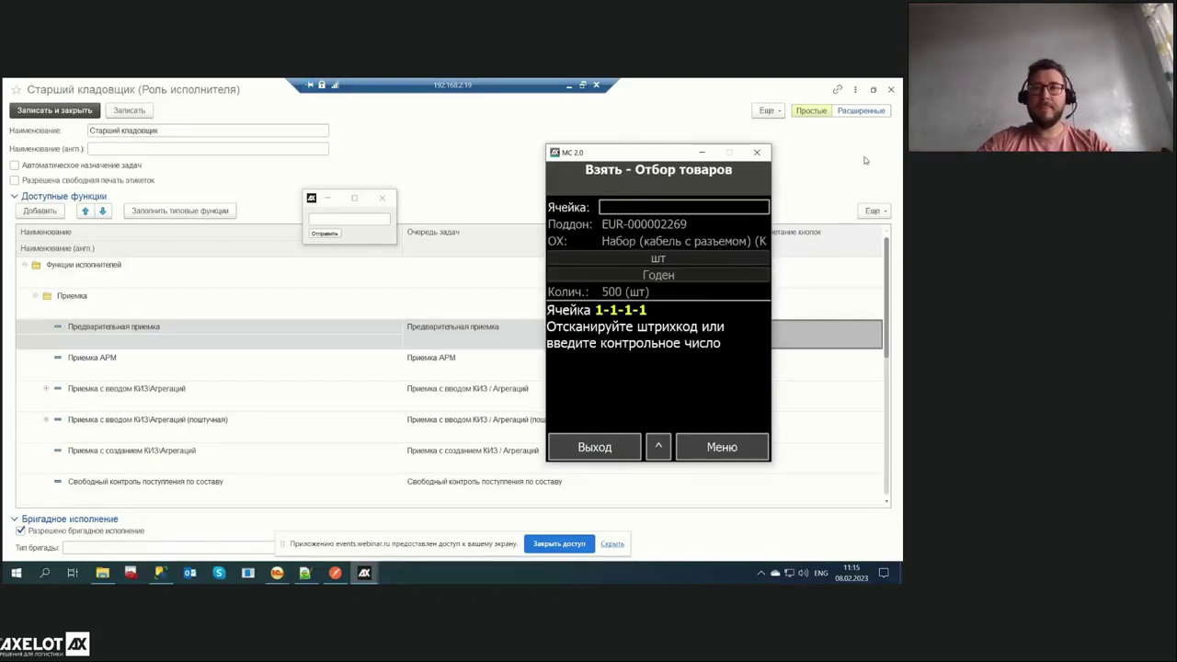
# Close the performer role and examine the "ТСД и рабочие места" section of the WMS X5 system settings
pyautogui.click(891, 92)
pyautogui.click(891, 92)
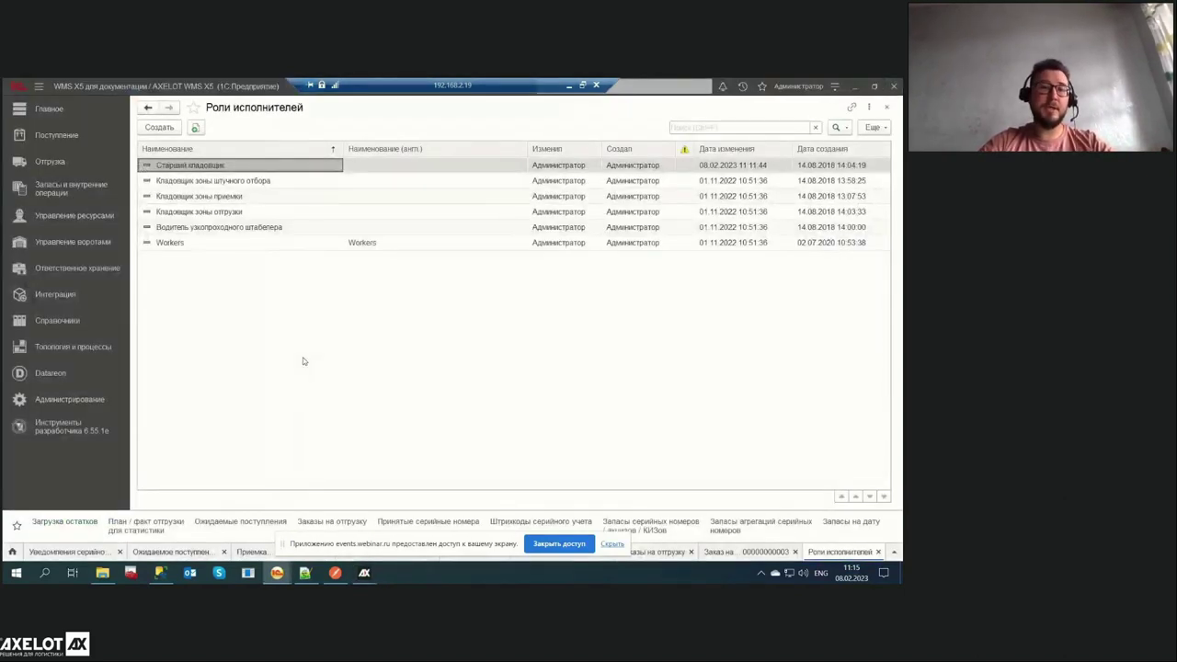
pyautogui.click(95, 402)
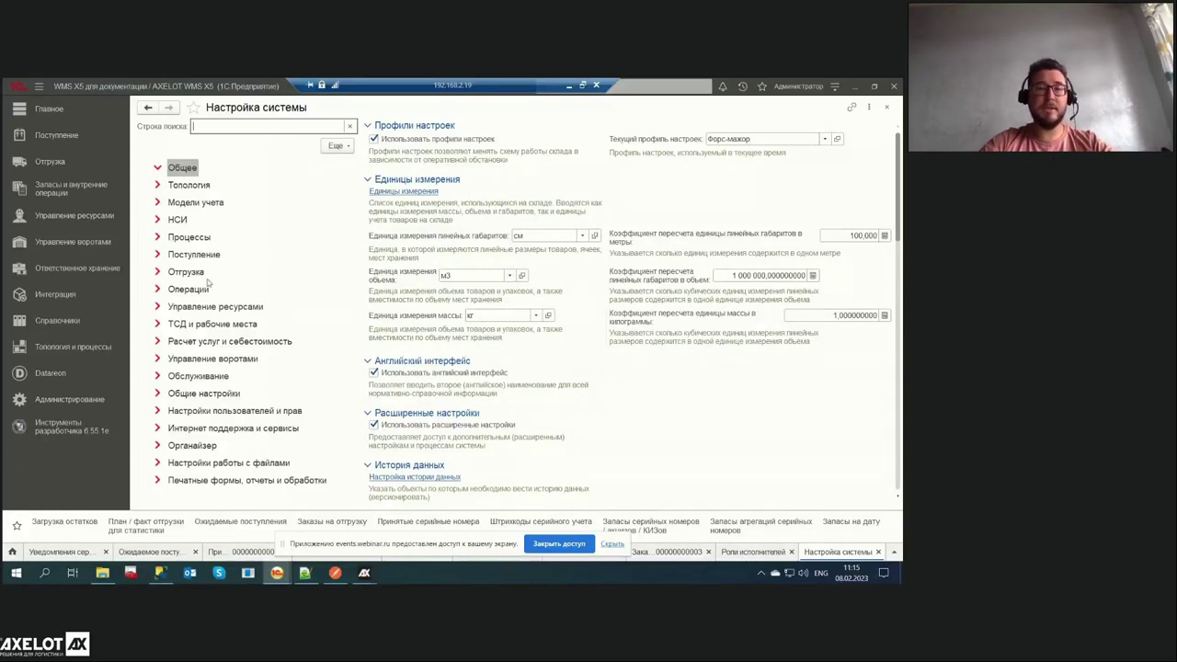
pyautogui.scroll(-3, 259, 320)
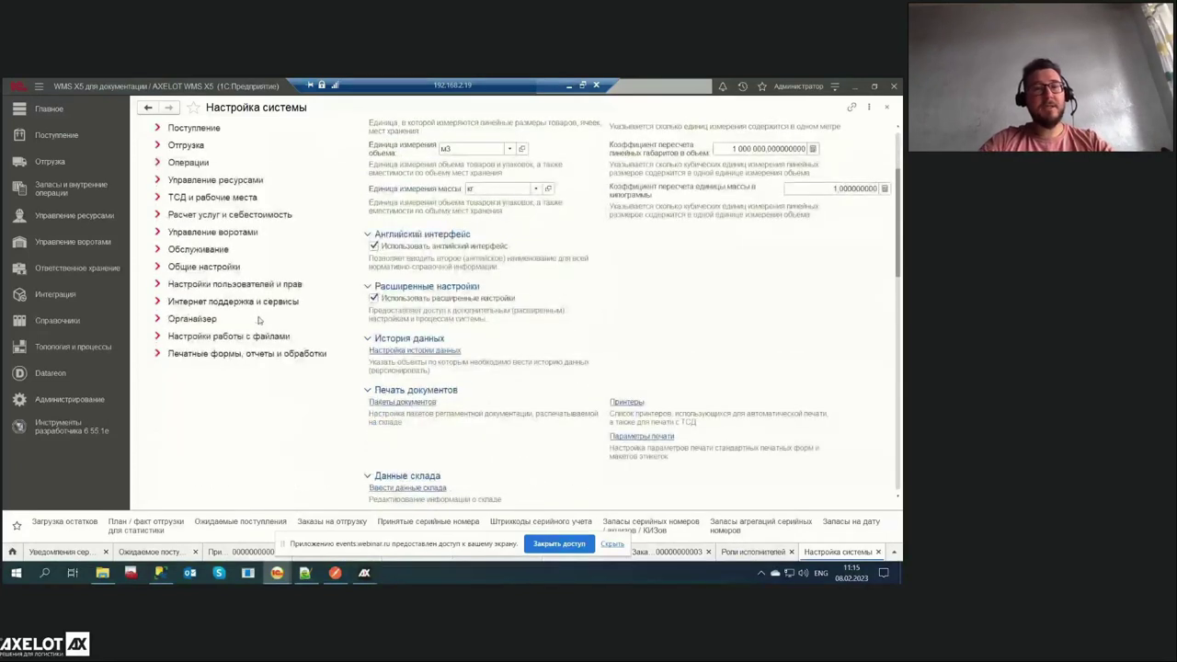
pyautogui.scroll(3, 259, 320)
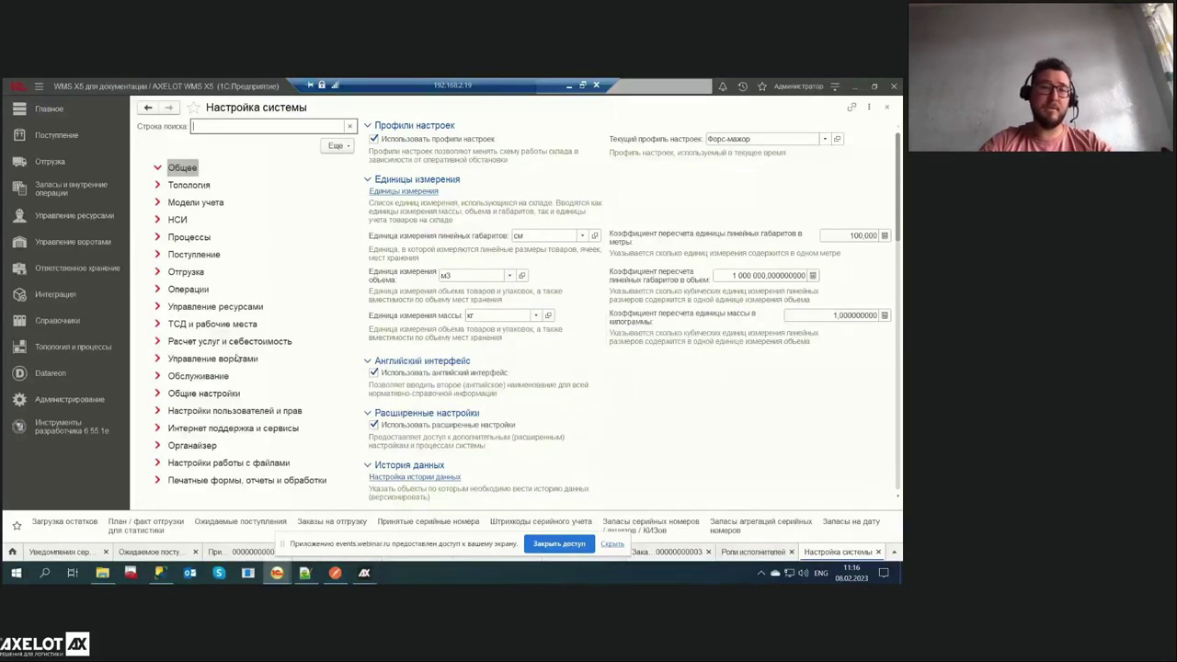
pyautogui.click(221, 325)
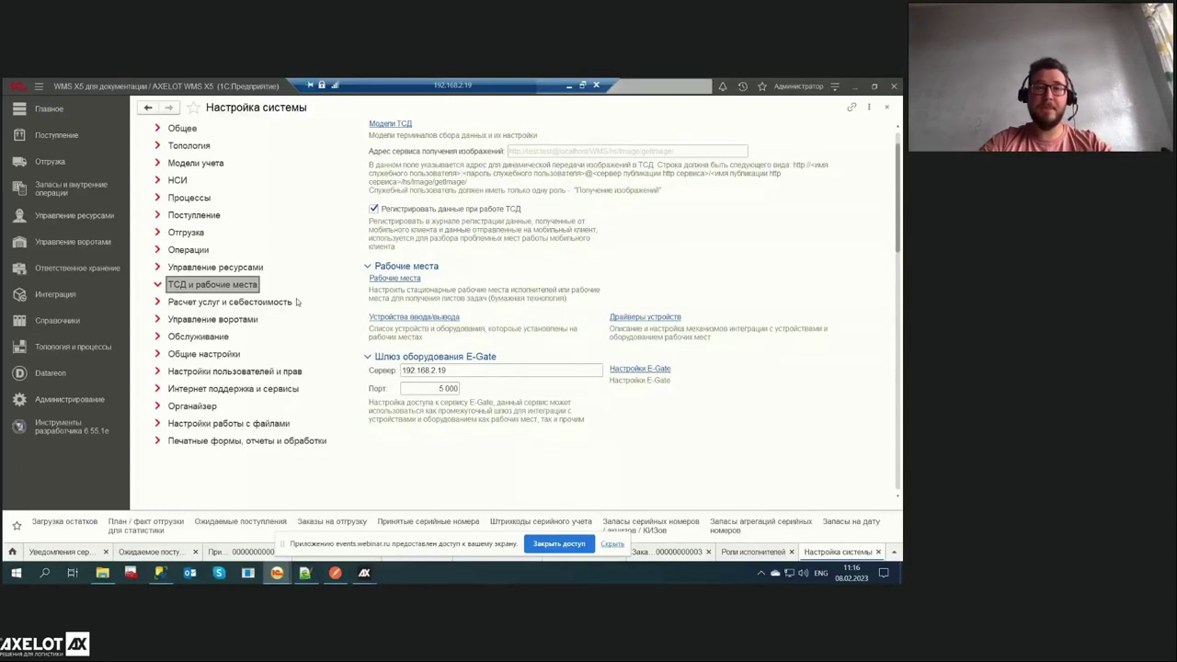
# Review the label printing method options under "Этикетки" in the "НСИ" section of the system settings
pyautogui.scroll(1, 296, 298)
pyautogui.click(181, 220)
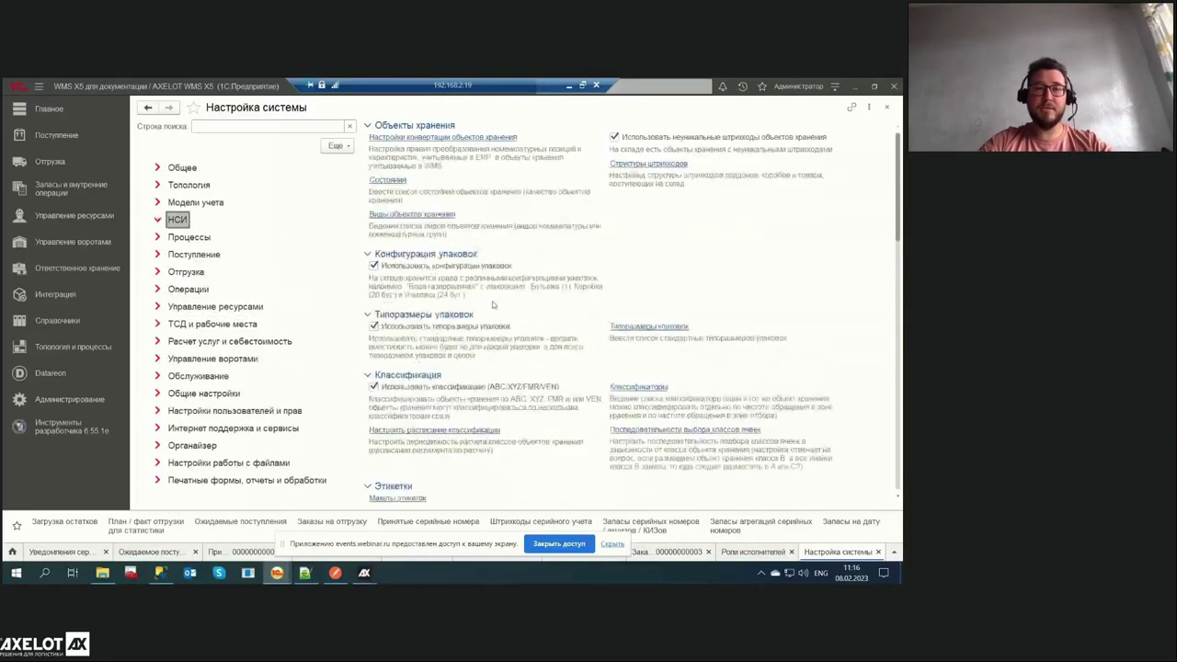
pyautogui.scroll(-5, 539, 350)
pyautogui.scroll(3, 544, 354)
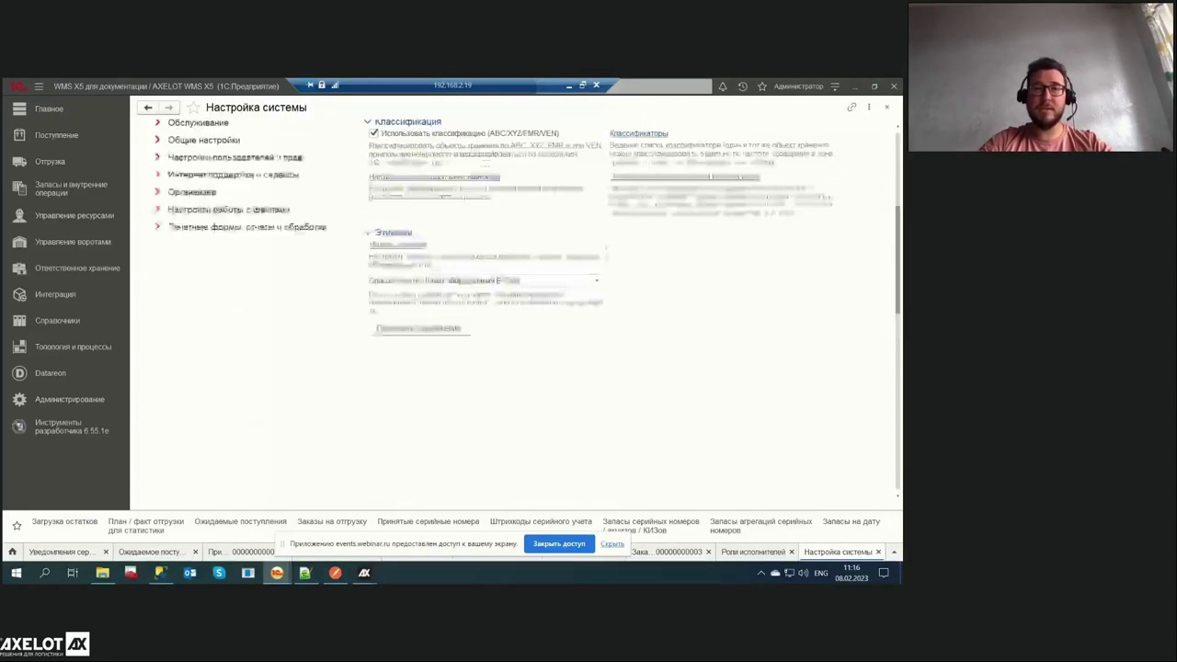
pyautogui.click(596, 280)
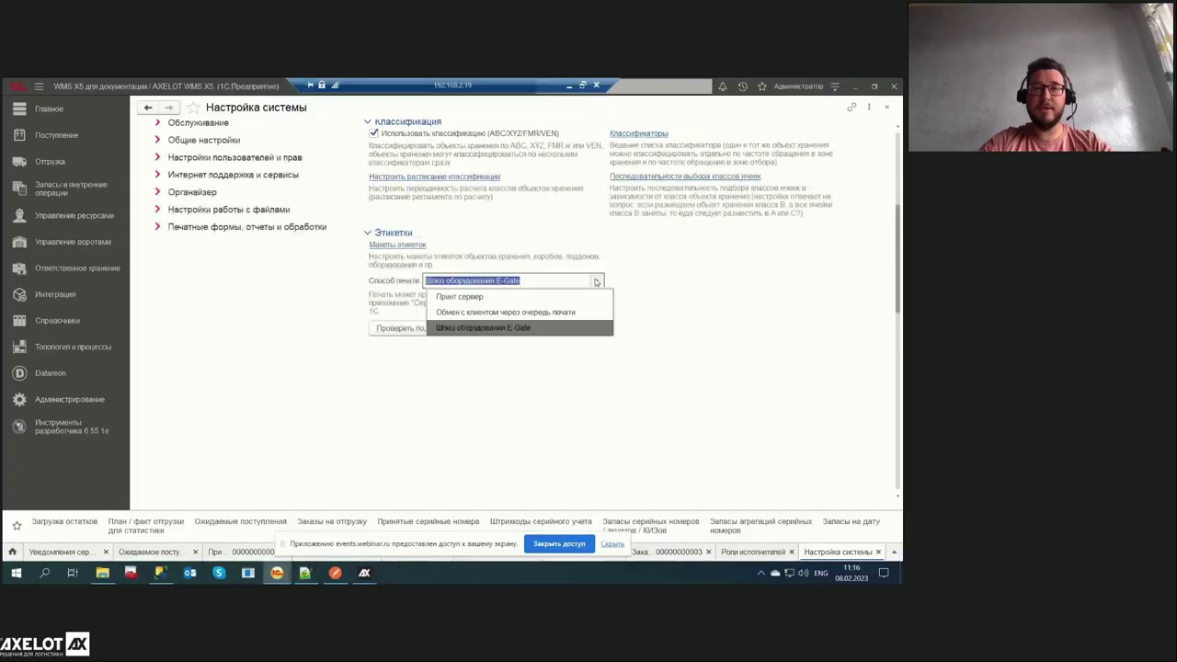
pyautogui.click(699, 274)
pyautogui.scroll(5, 698, 274)
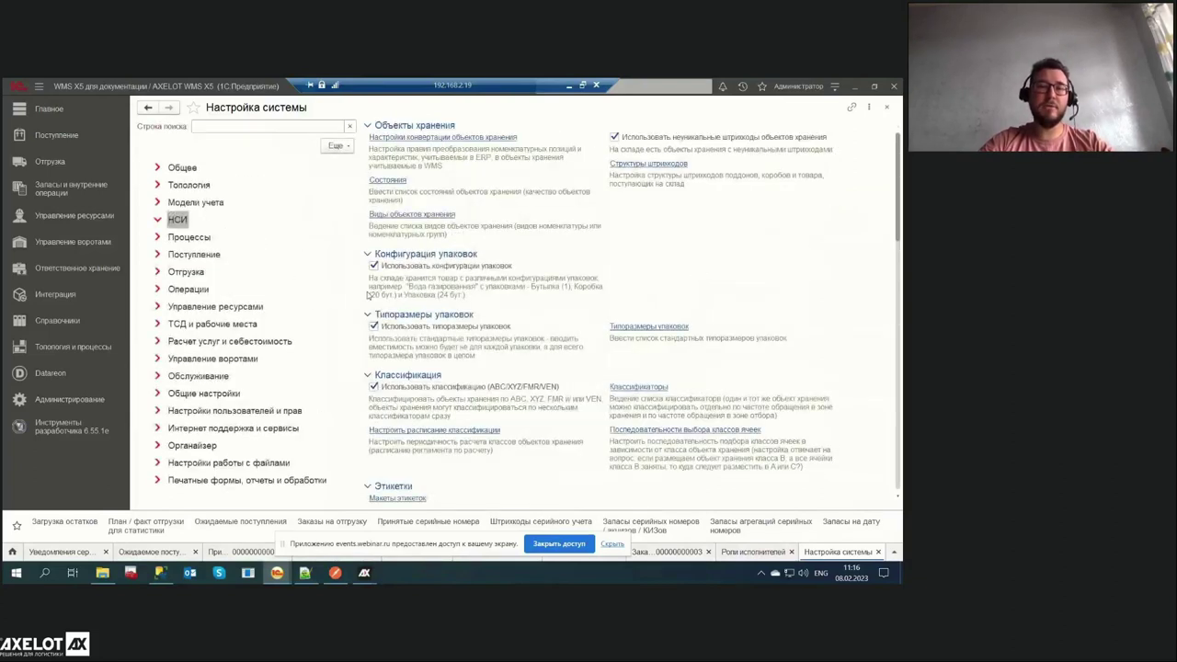
# Examine the "Этикетки" settings with the connection check, and close the system settings and the performer roles list
pyautogui.scroll(-2, 302, 295)
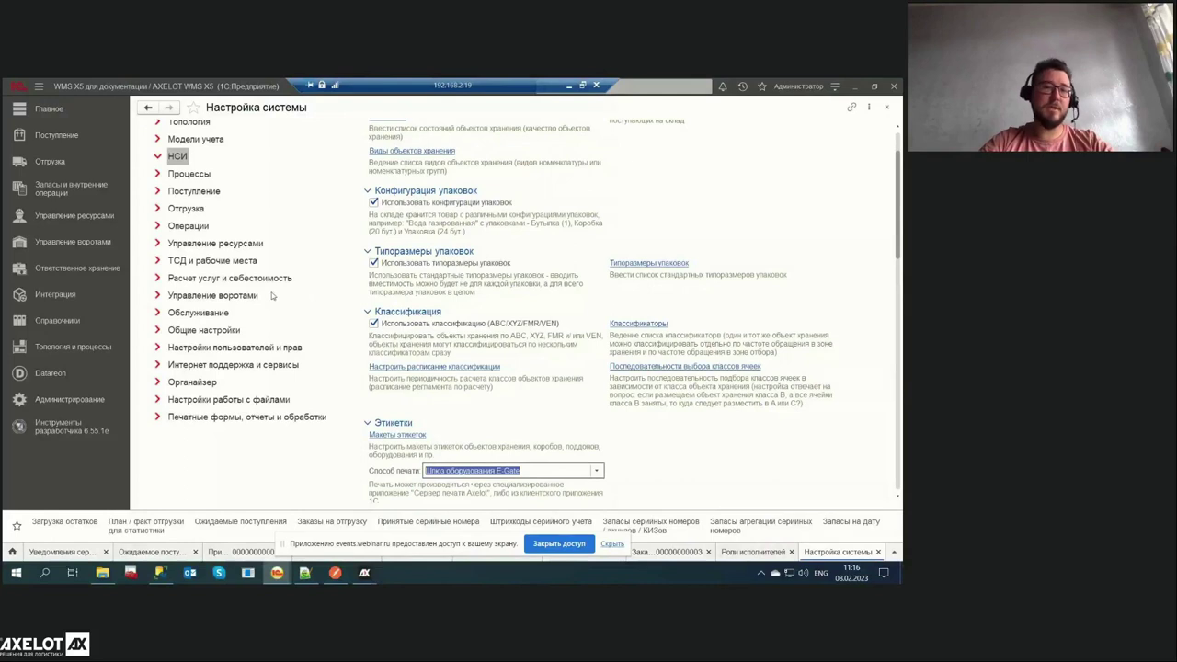
pyautogui.scroll(-2, 272, 295)
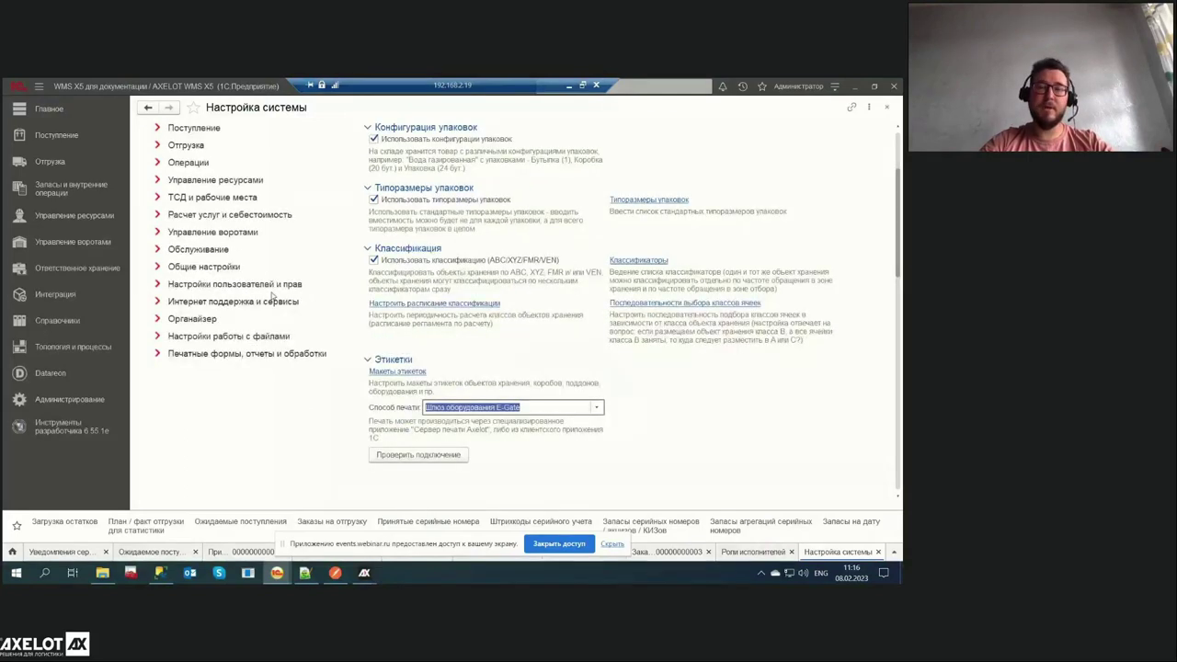
pyautogui.scroll(2, 567, 272)
pyautogui.scroll(-5, 567, 273)
pyautogui.scroll(3, 567, 273)
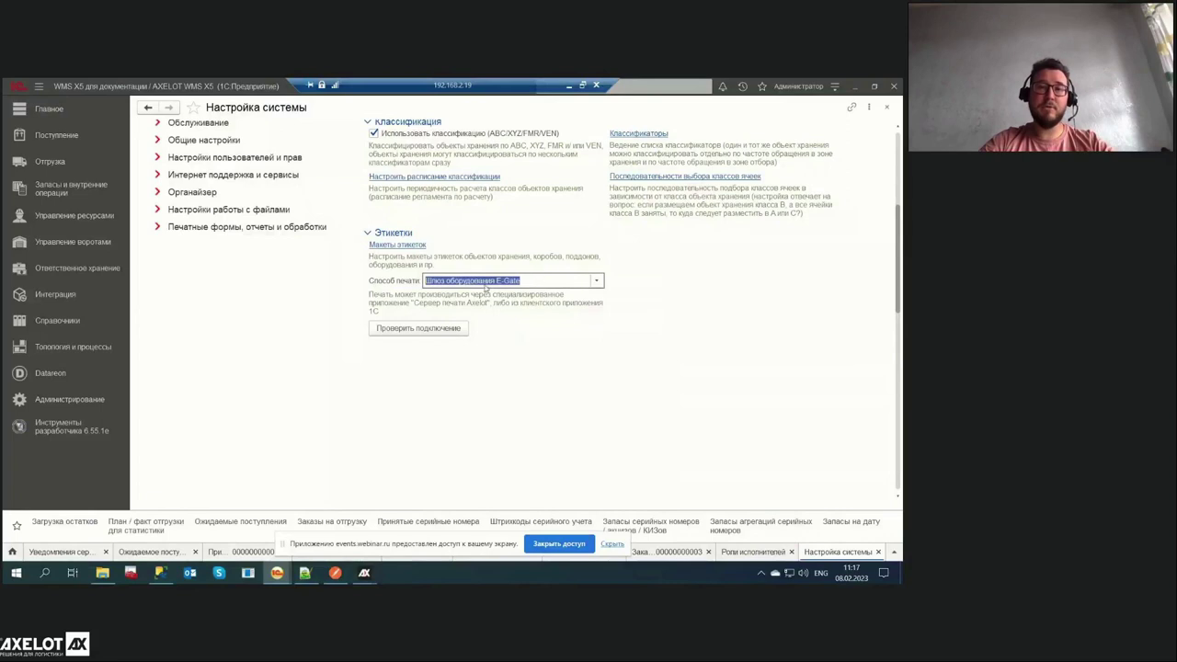
pyautogui.scroll(2, 330, 249)
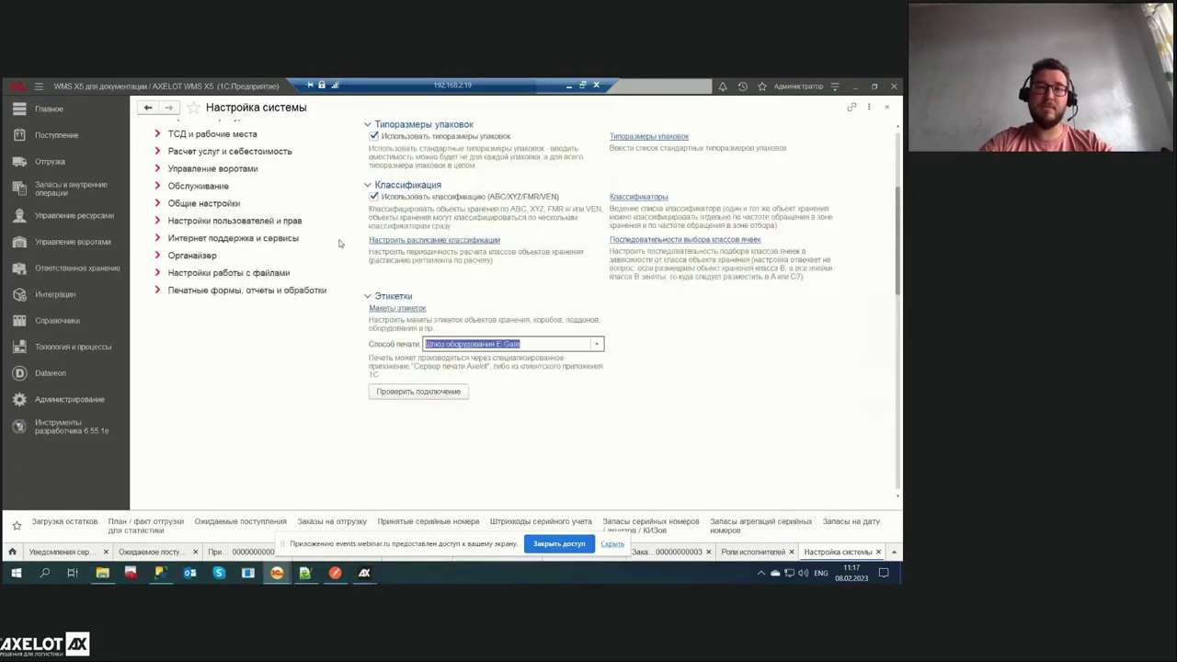
pyautogui.press('Escape')
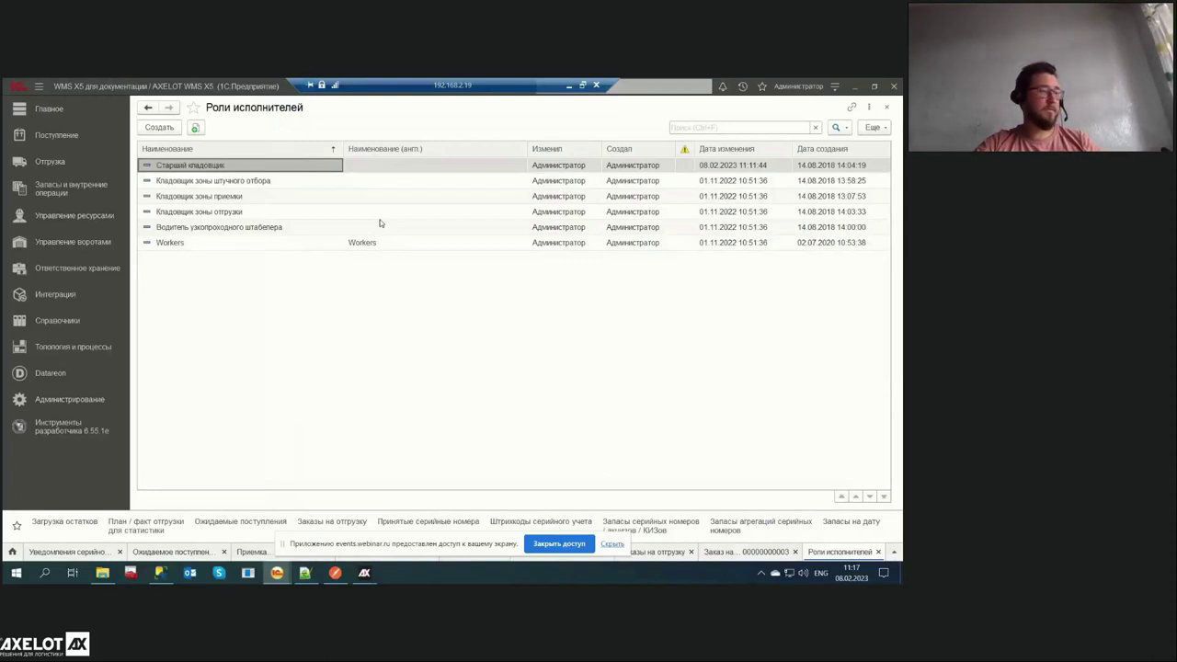
pyautogui.hotkey('ctrl', 'F4')
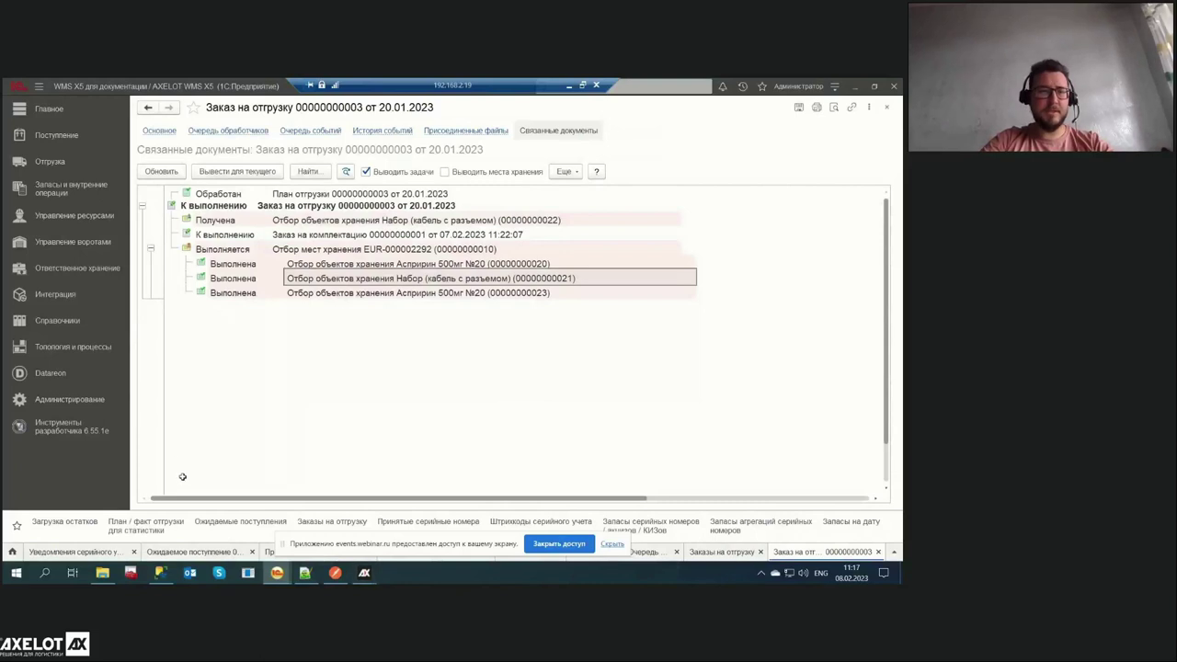
# Enable "Запрещена инвентаризация" for the storage place type "Безразмерная ячейка" and save it
pyautogui.click(79, 401)
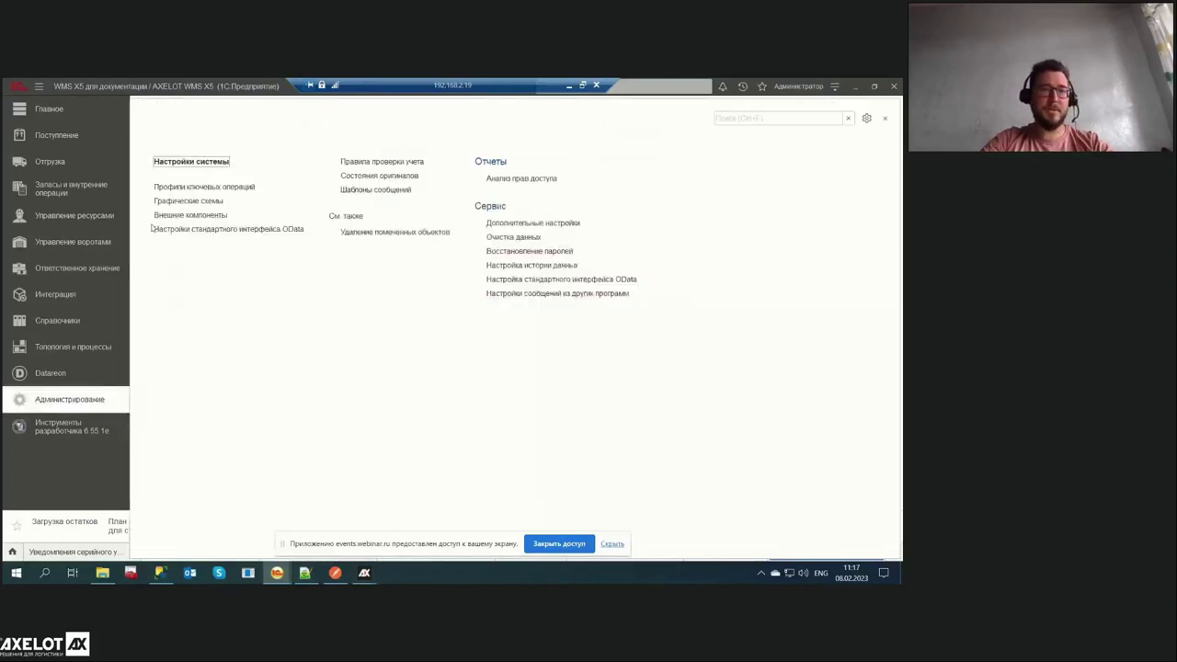
pyautogui.click(66, 184)
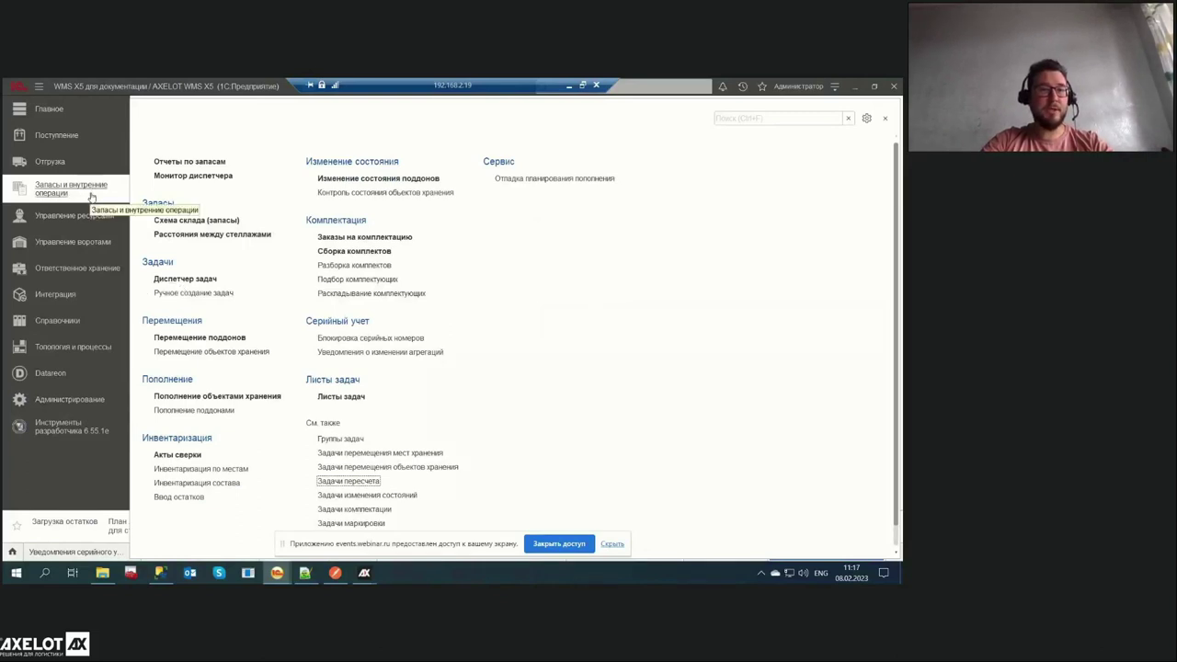
pyautogui.click(77, 346)
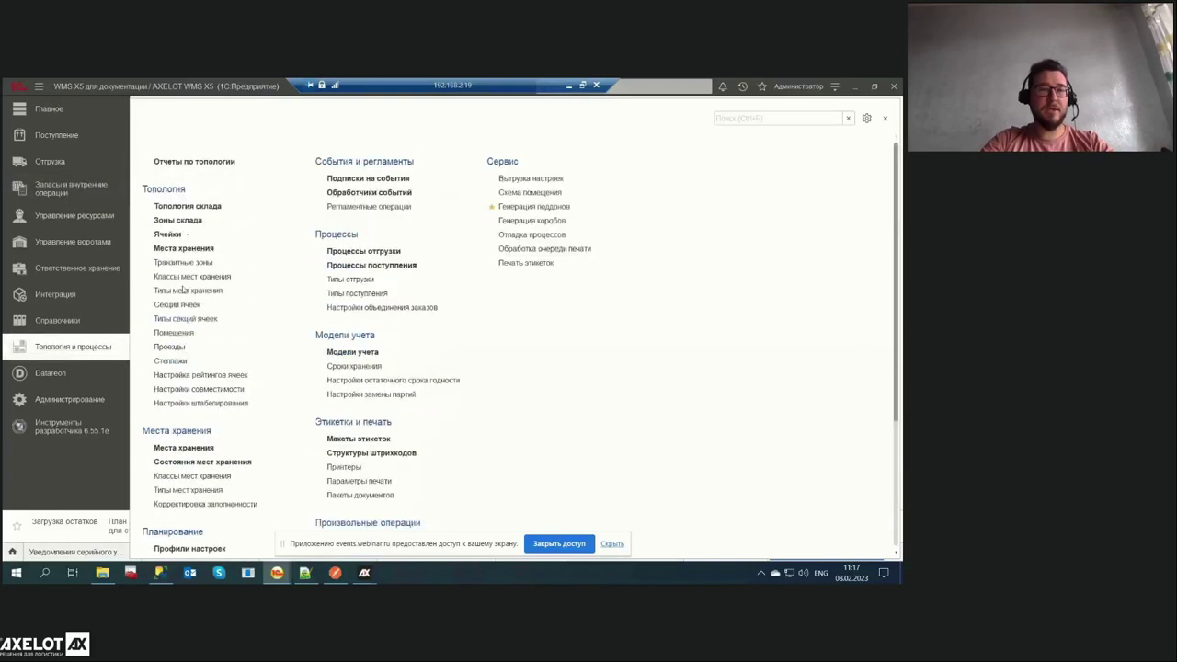
pyautogui.click(184, 290)
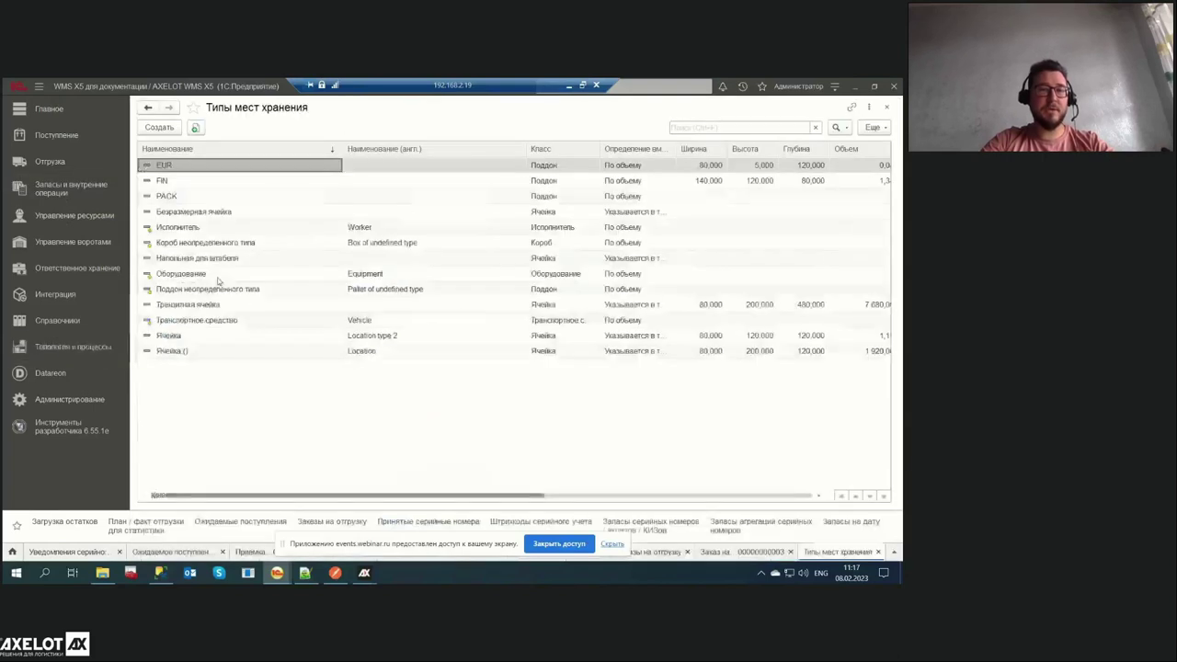
pyautogui.doubleClick(197, 212)
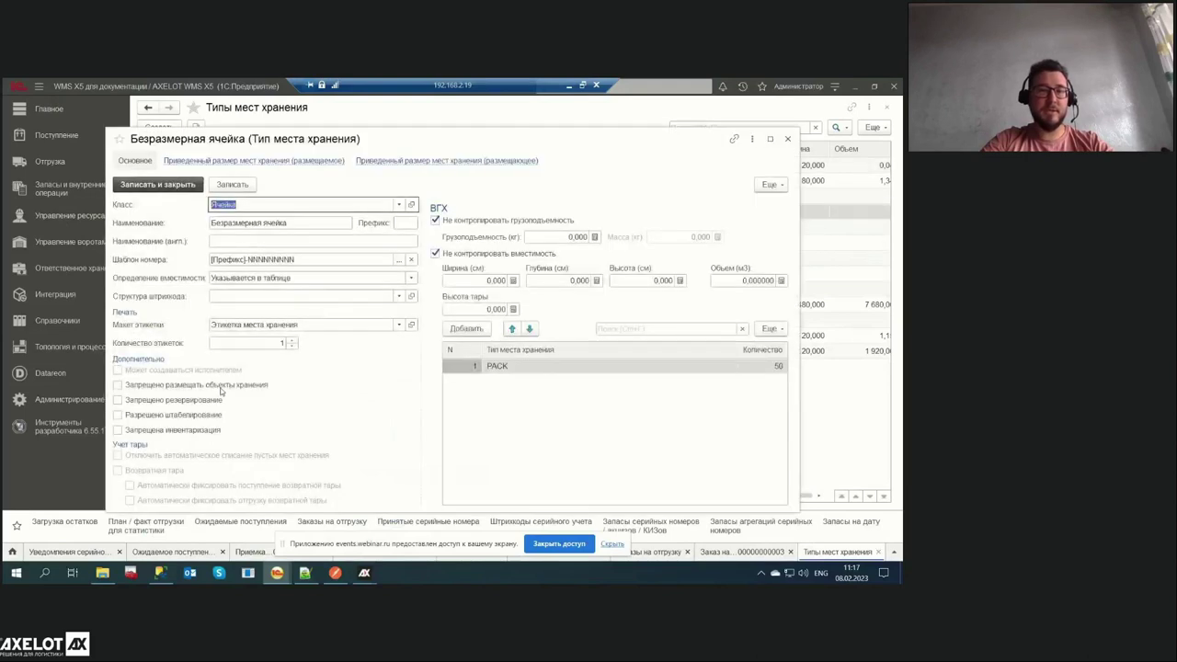
pyautogui.click(188, 431)
pyautogui.click(246, 185)
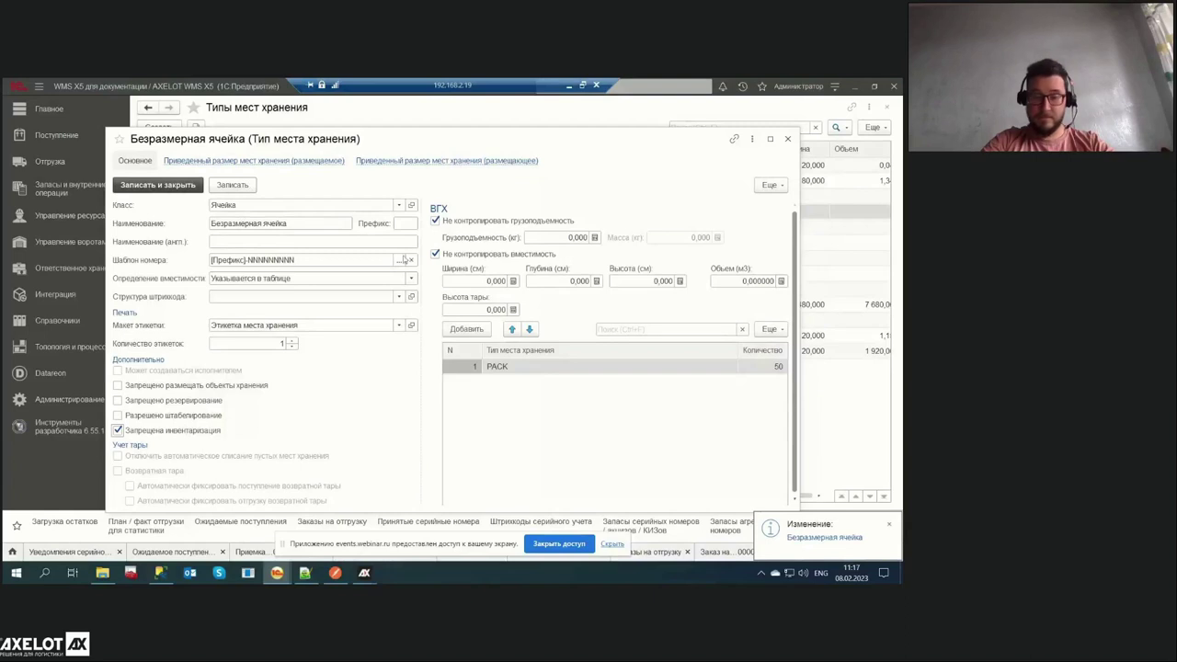
# Switch to MC 2.0, leave the task queues, and sign in again with the performer's login and password
pyautogui.moveTo(364, 573)
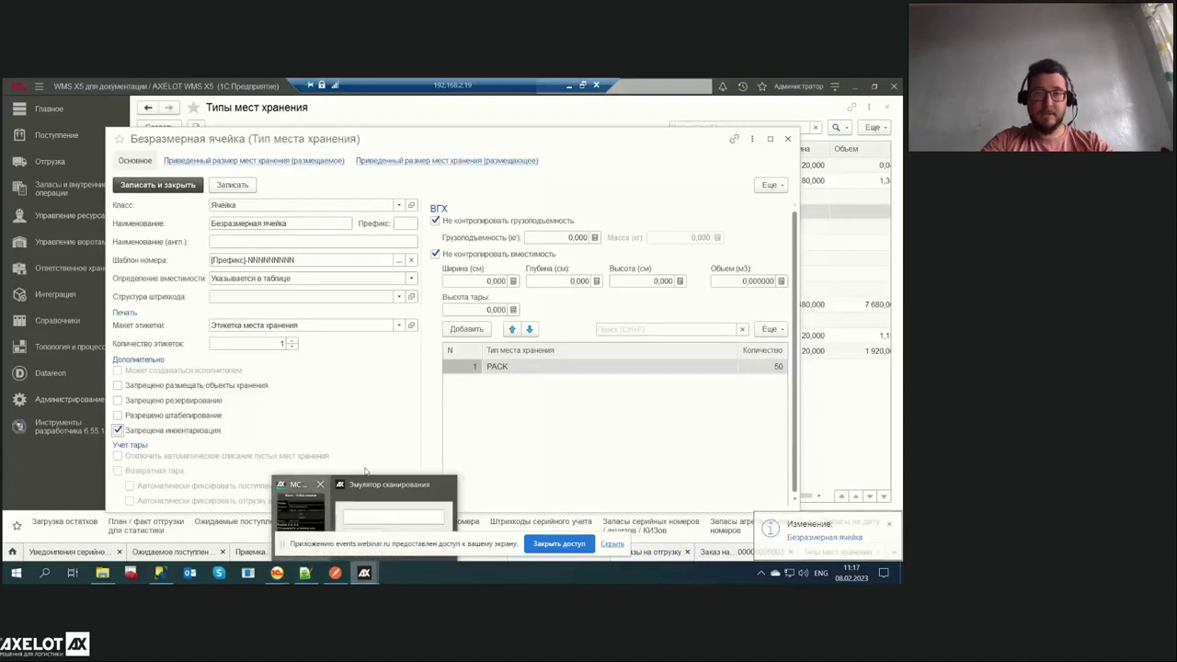
pyautogui.click(299, 506)
pyautogui.click(598, 448)
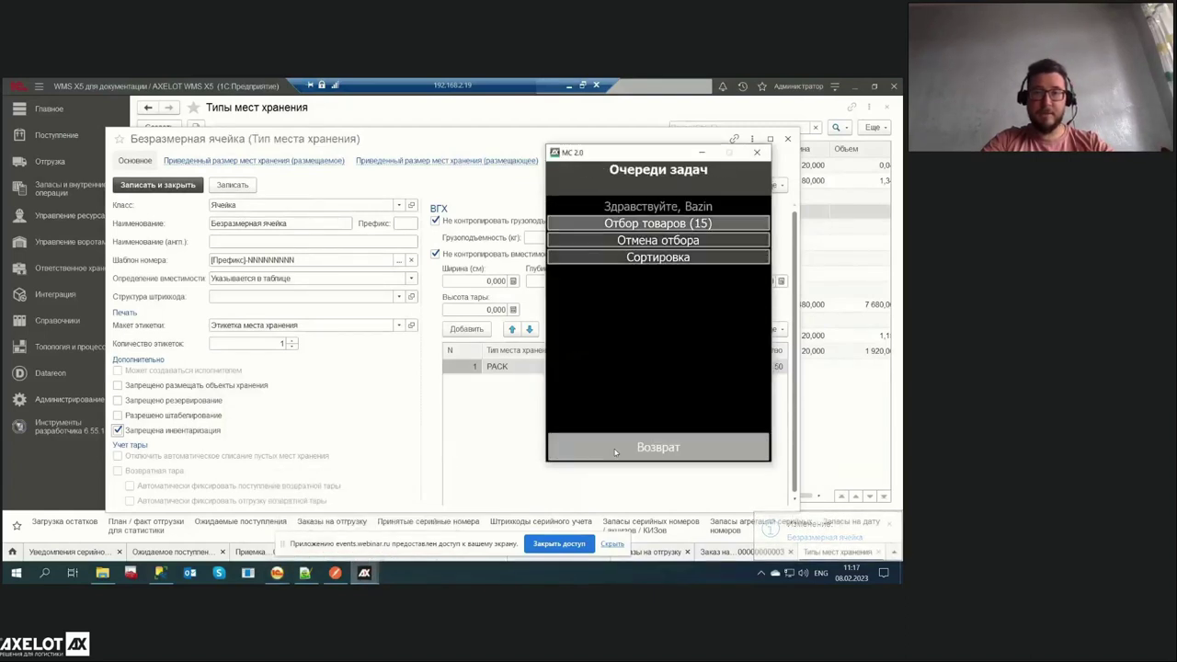
pyautogui.click(615, 451)
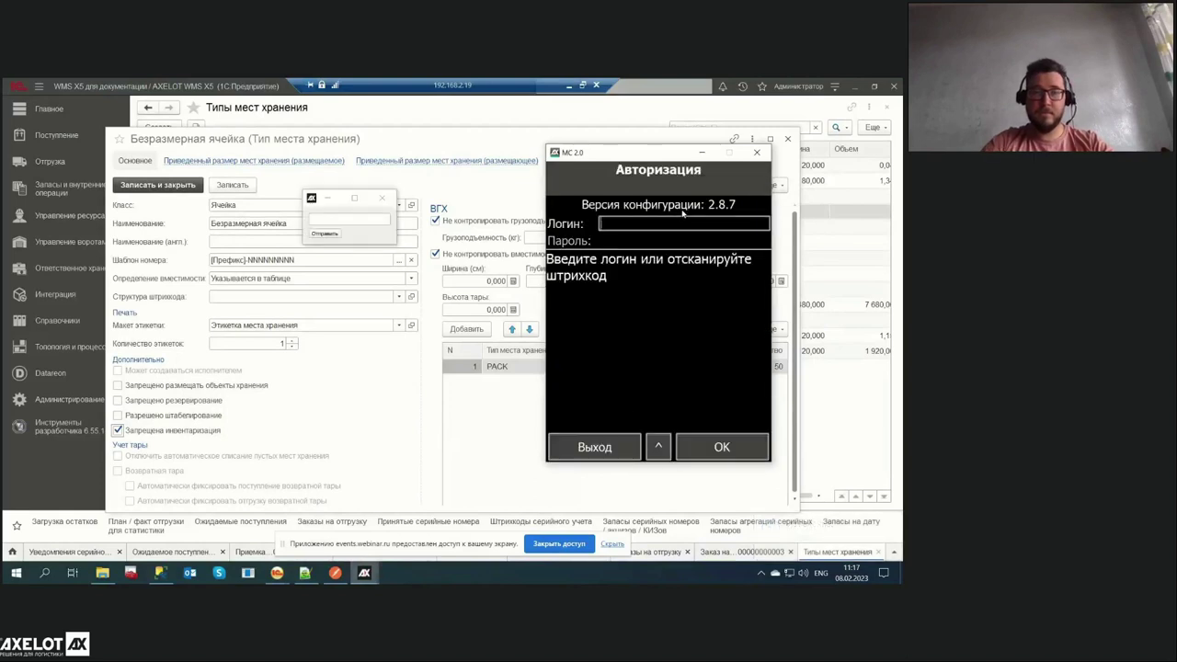
pyautogui.write('11')
pyautogui.press('Return')
pyautogui.write('11')
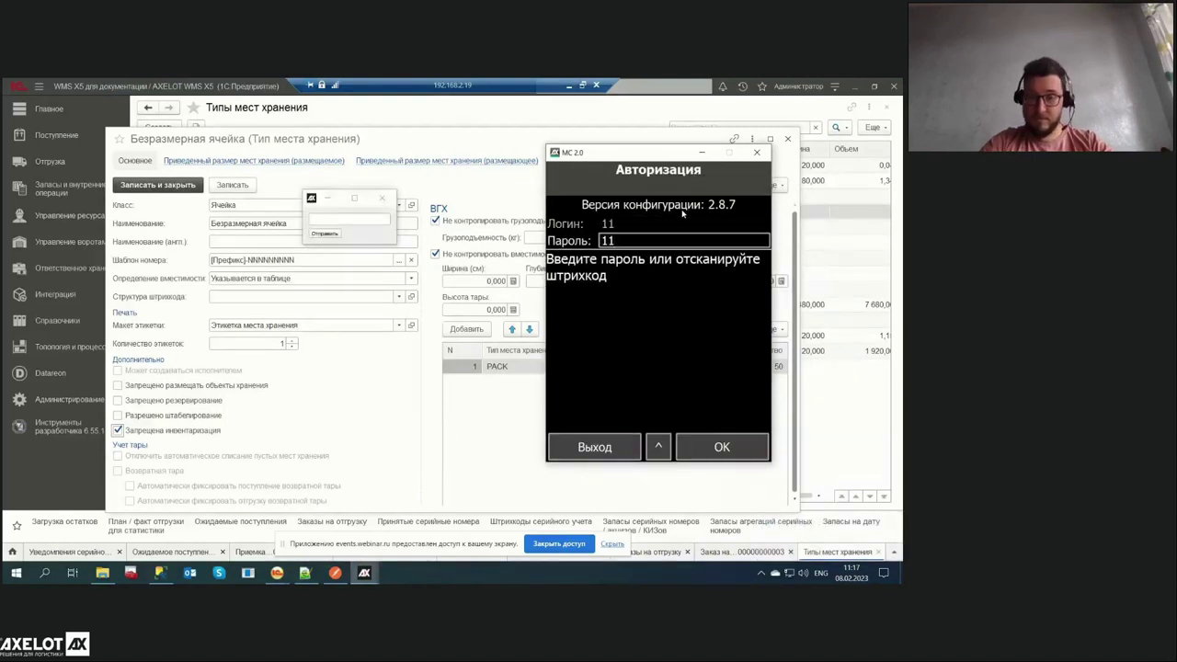
pyautogui.press('Return')
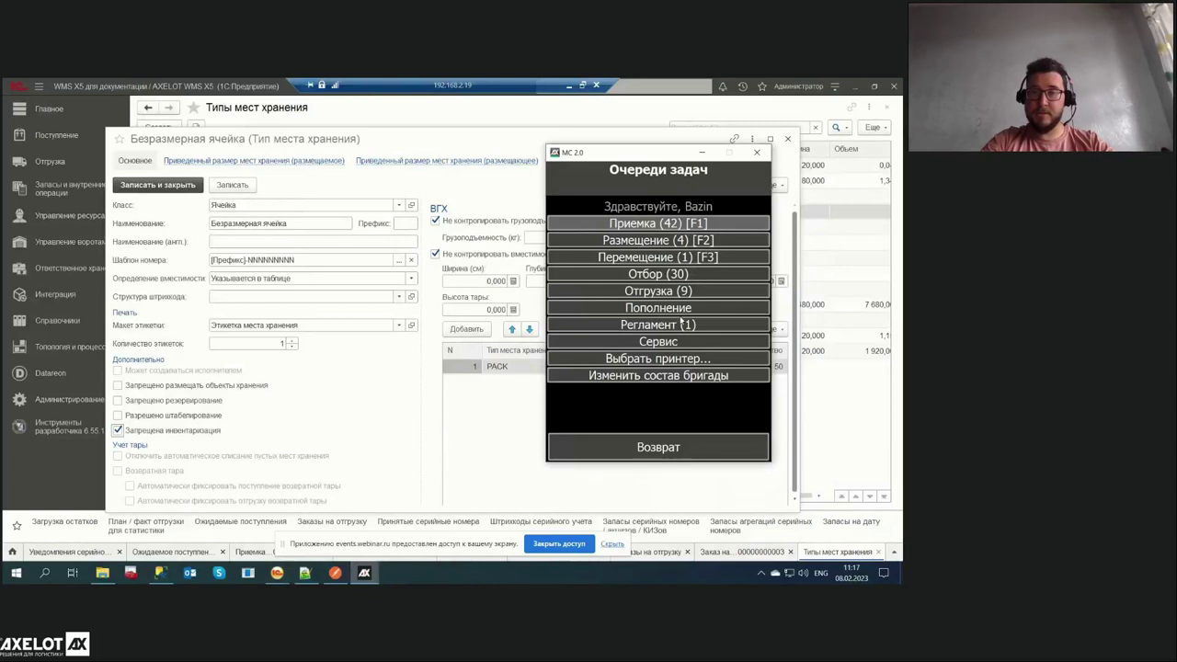
# Try to start "Свободная инвентаризация состава" from the "Регламент" queues for storage place DOC1
pyautogui.click(682, 326)
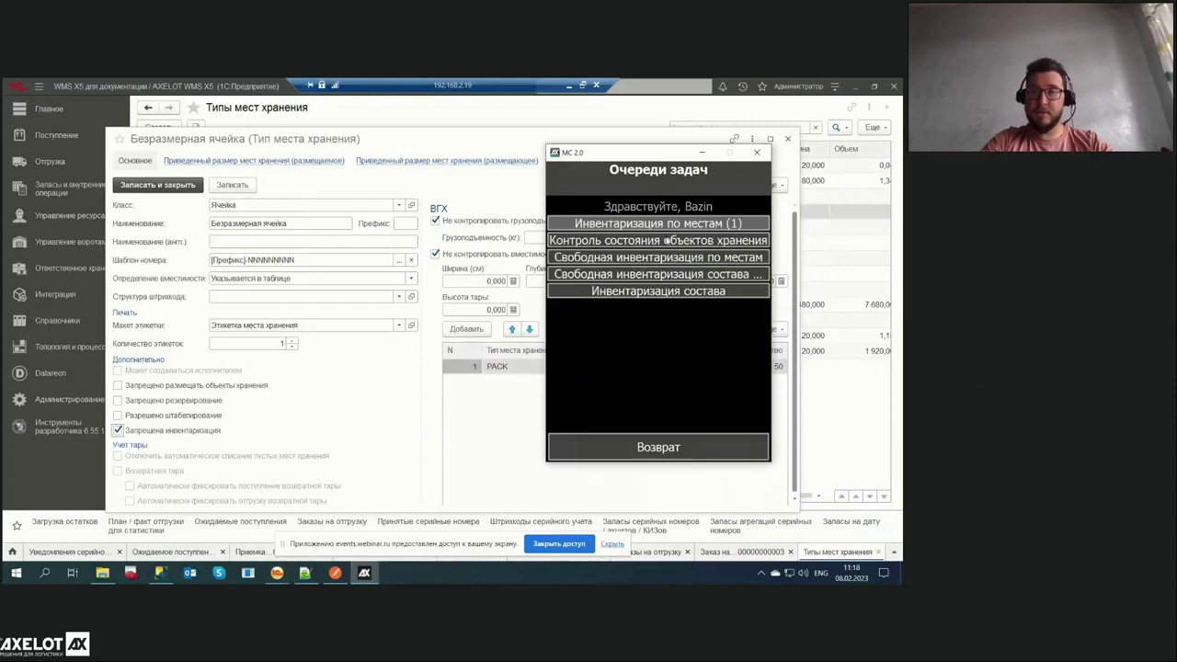
pyautogui.click(661, 274)
pyautogui.click(662, 246)
pyautogui.write('DOC1')
pyautogui.press('Return')
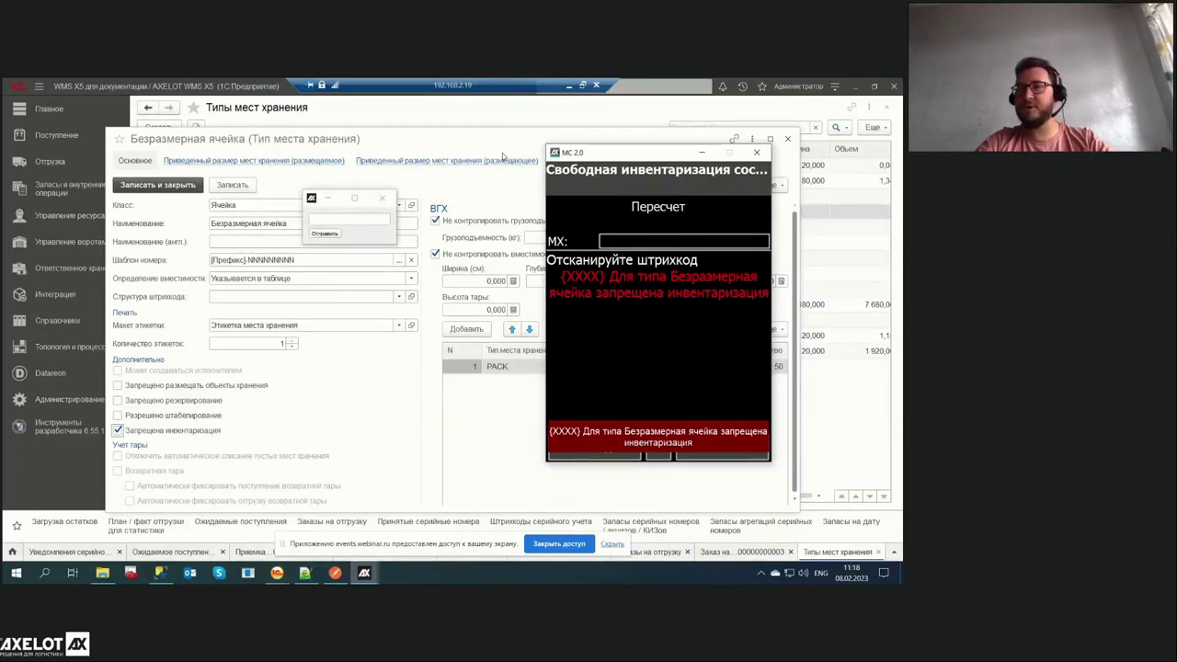
# Switch to WMS X5, disable "Запрещена инвентаризация" for "Безразмерная ячейка", and save and close the type
pyautogui.click(181, 430)
pyautogui.click(232, 185)
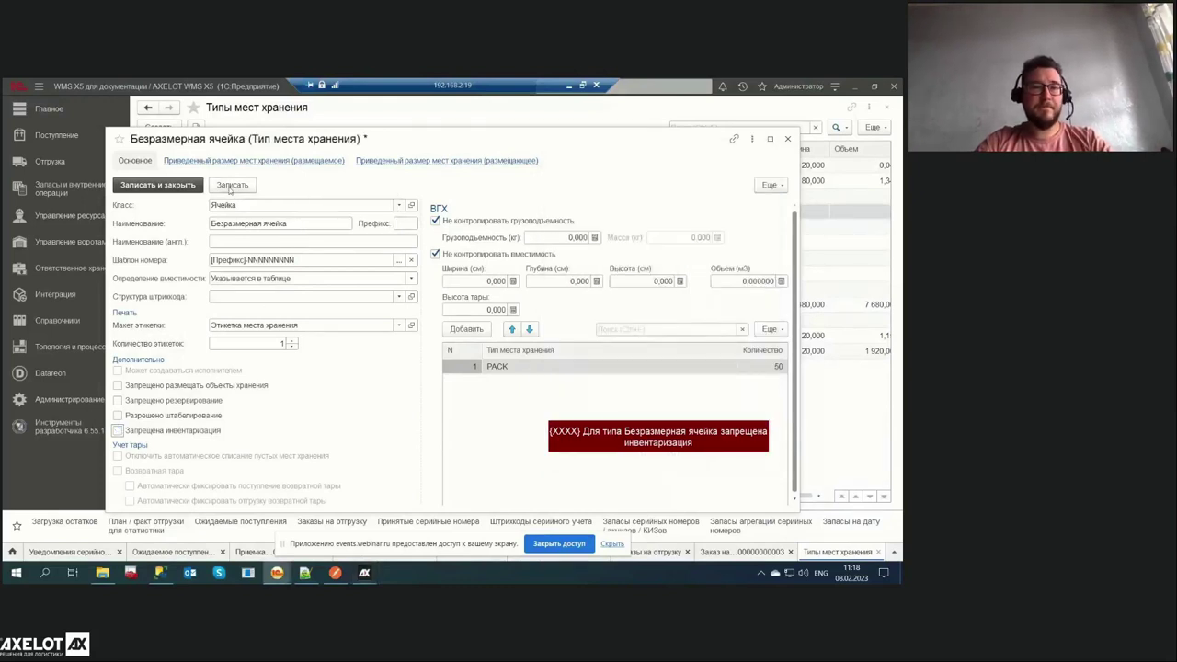
pyautogui.click(152, 186)
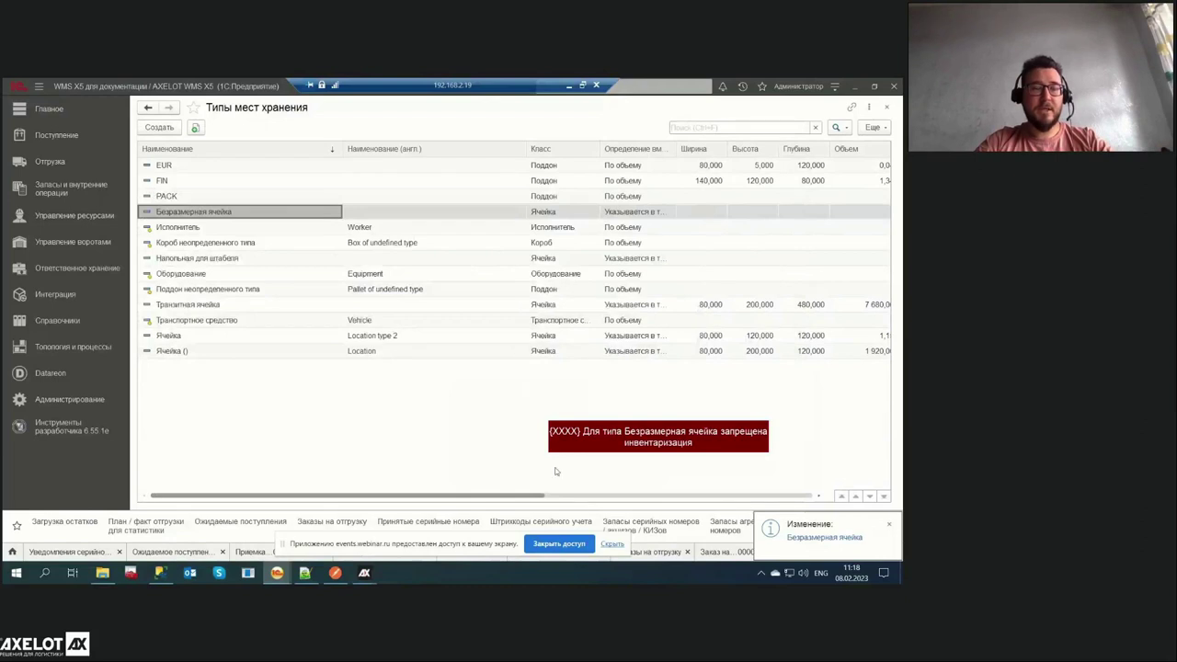
pyautogui.click(888, 527)
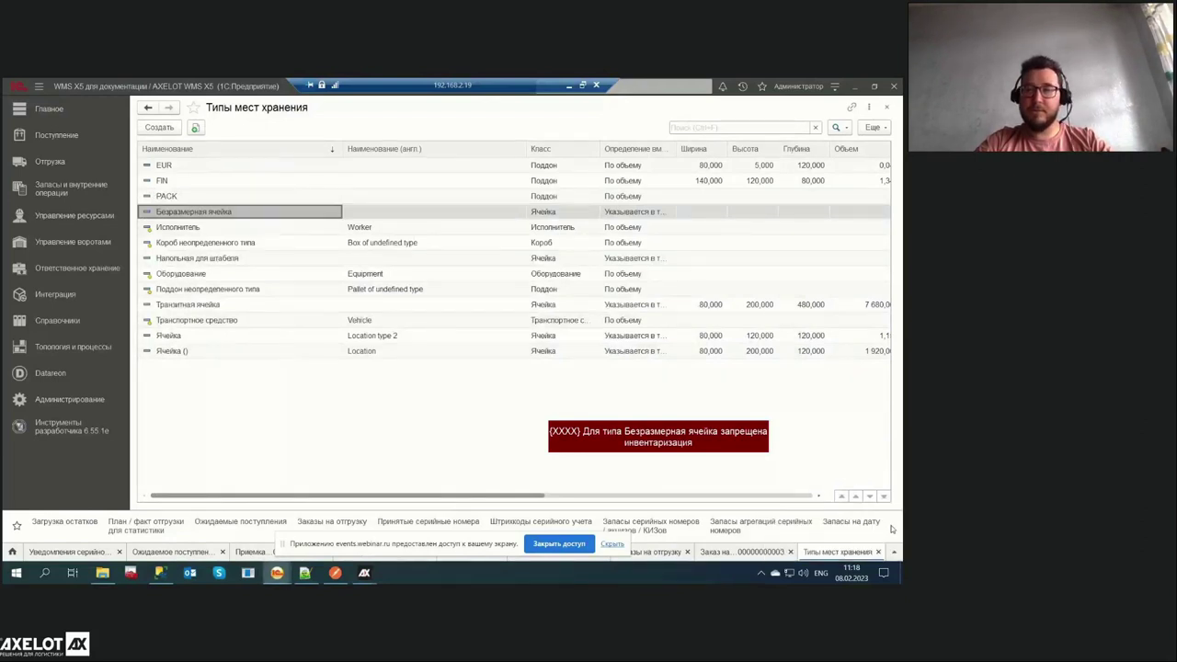
# Open the "Очереди задач" list under "Топология и процессы" and filter it by names containing "инвен"
pyautogui.click(95, 348)
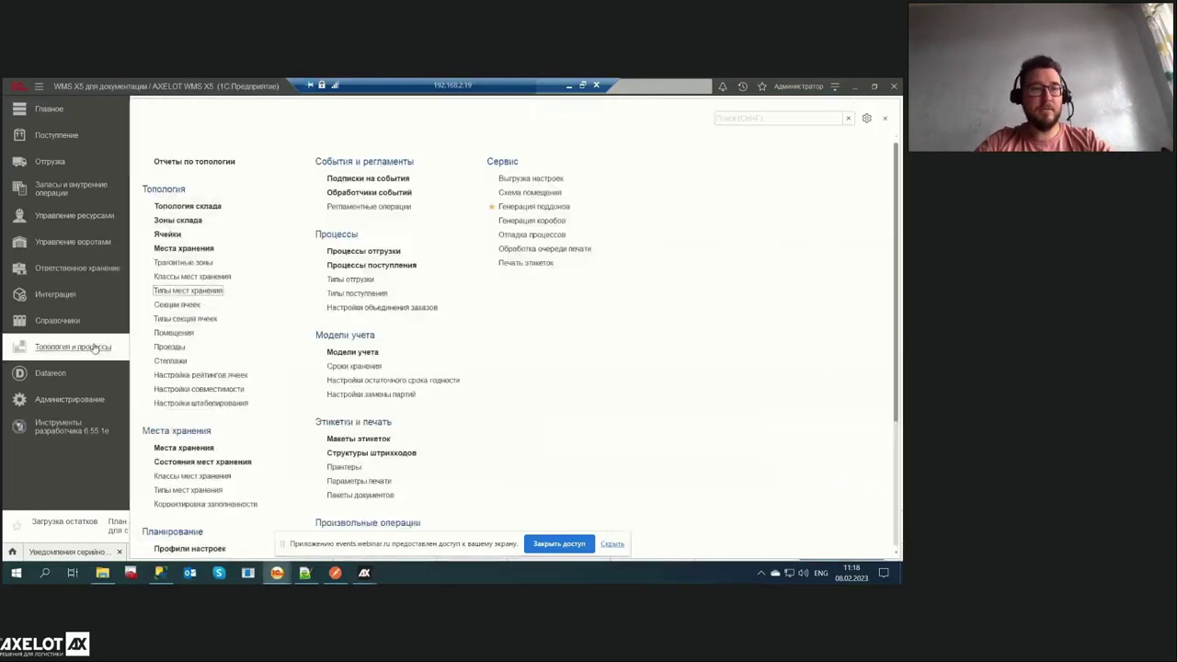
pyautogui.scroll(-4, 209, 395)
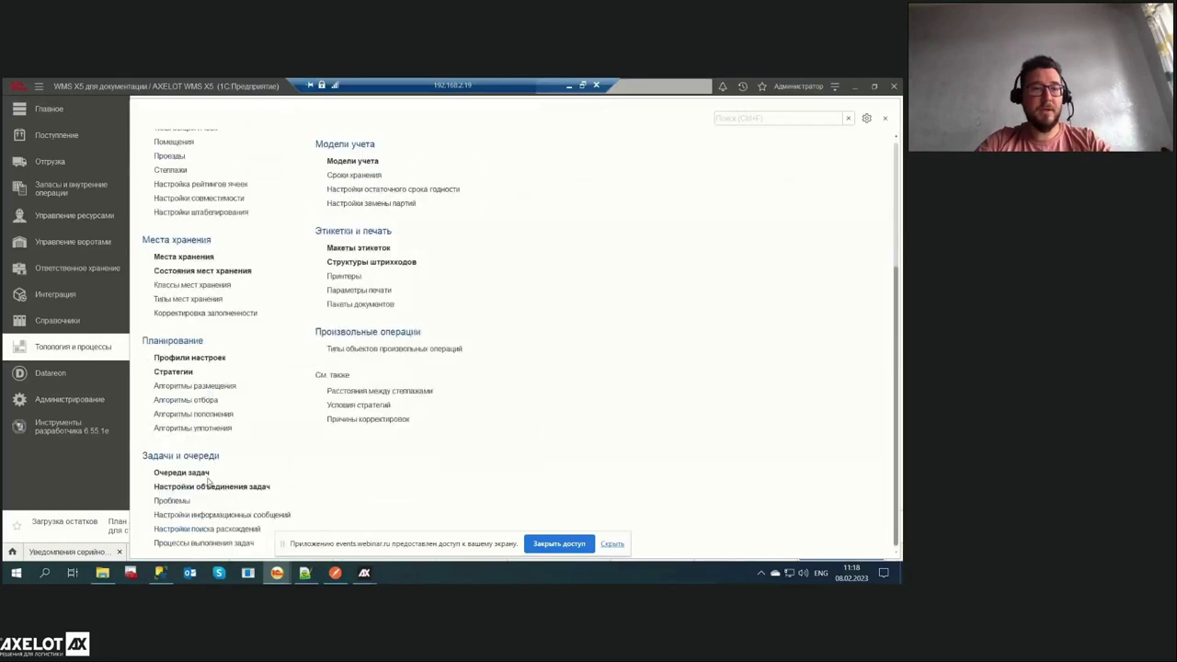
pyautogui.click(182, 473)
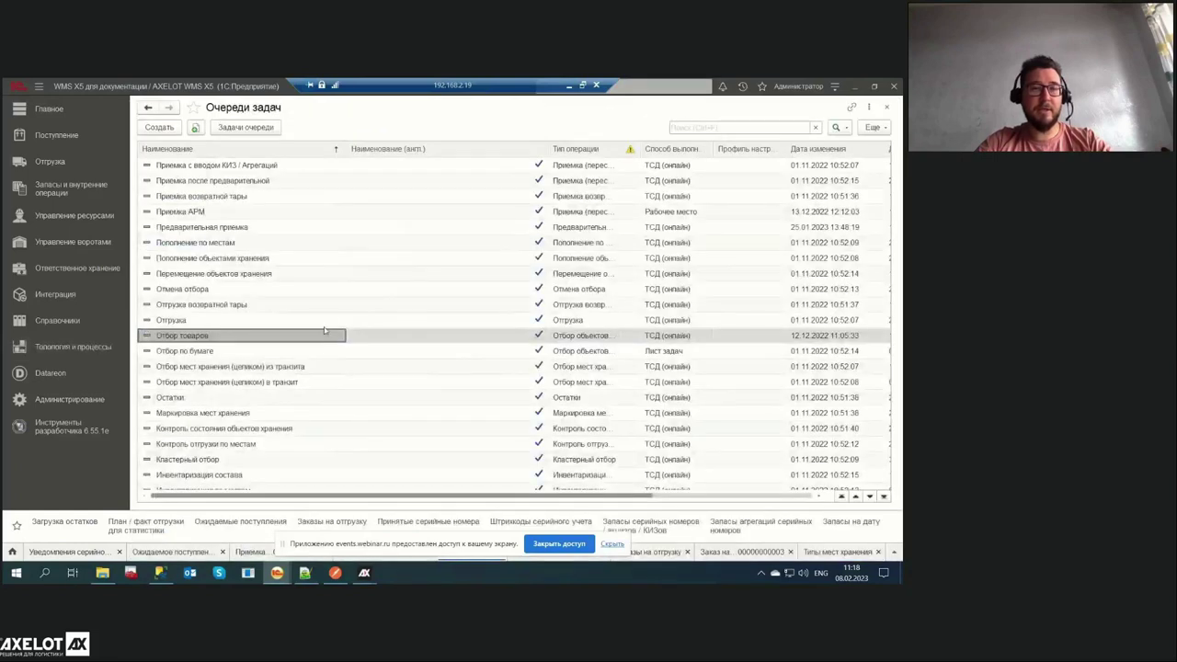
pyautogui.scroll(-2, 309, 296)
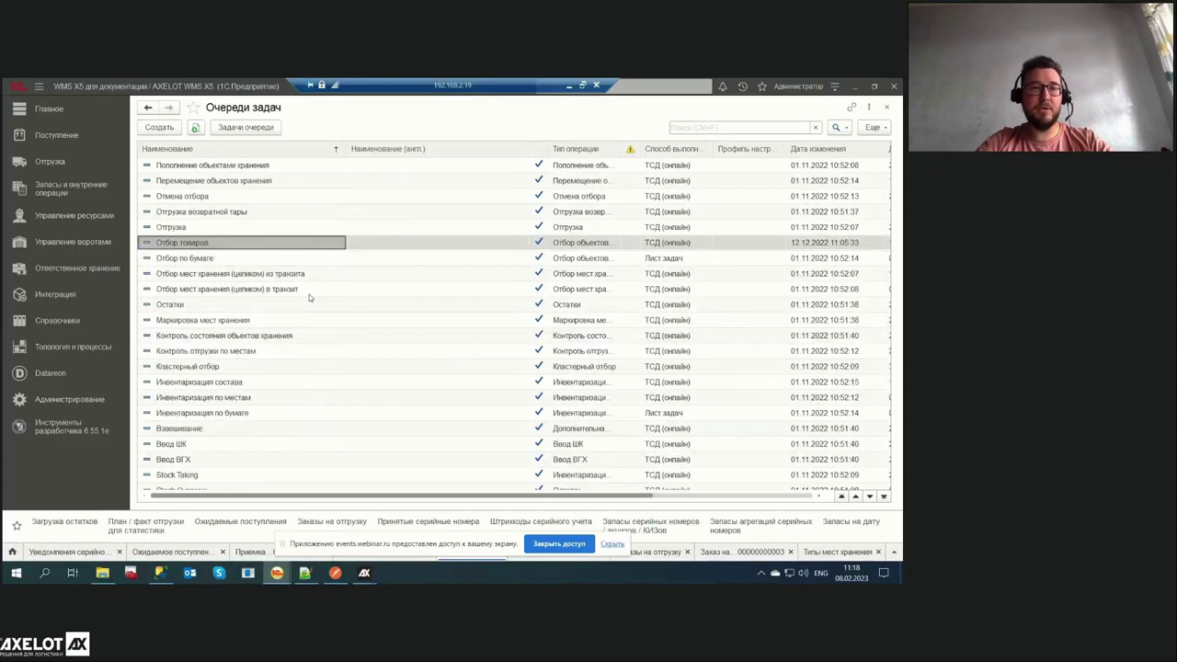
pyautogui.scroll(-7, 262, 309)
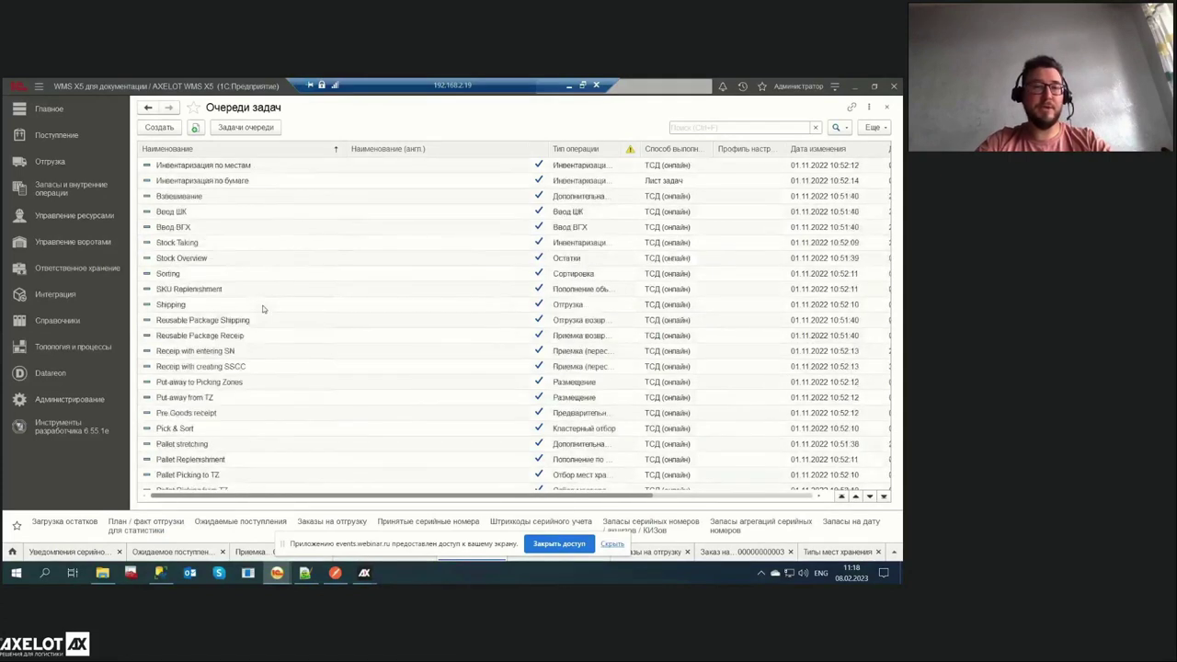
pyautogui.scroll(10, 262, 313)
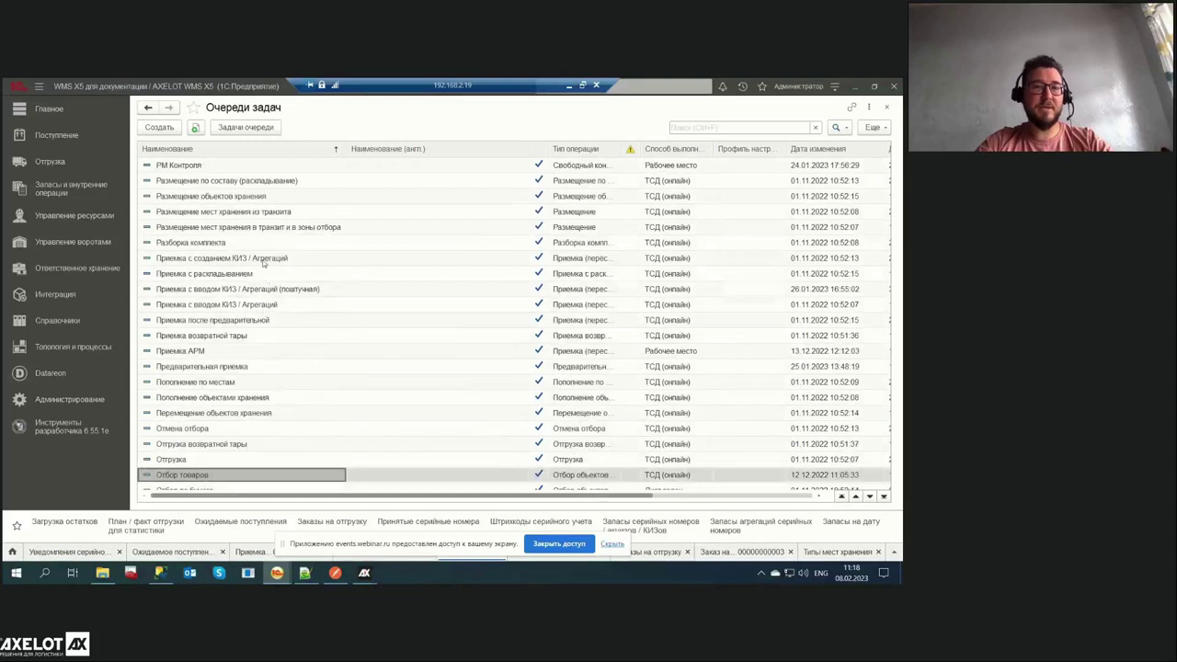
pyautogui.click(247, 279)
pyautogui.hotkey('ctrl', 'f')
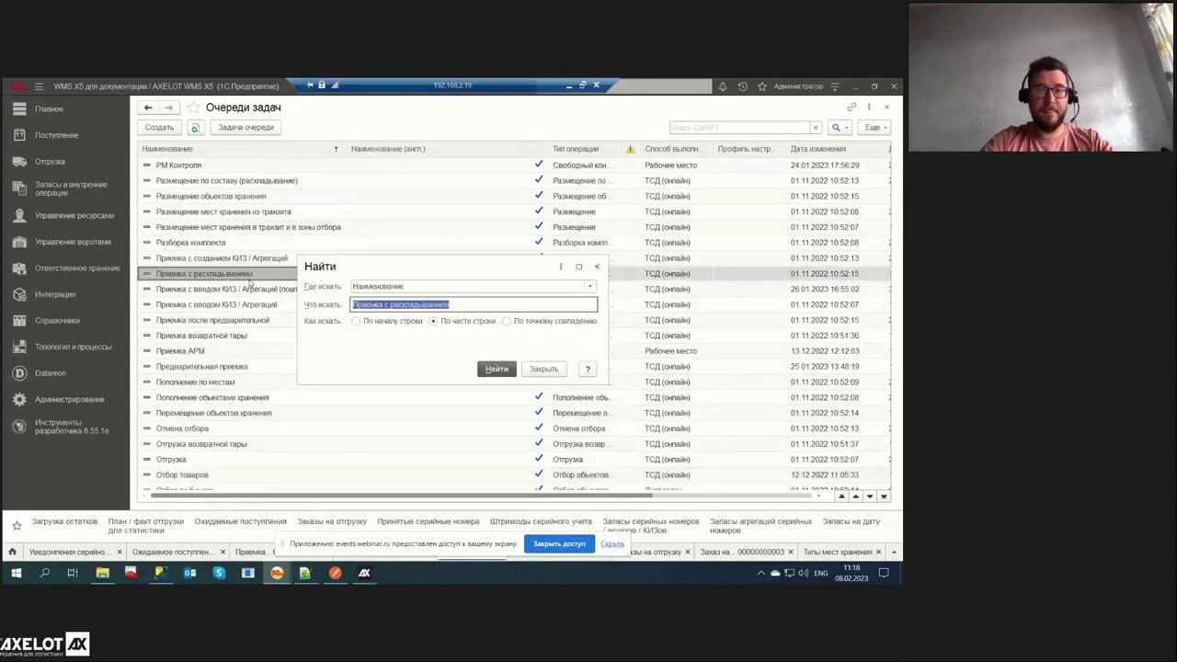
pyautogui.hotkey('alt', 'shift')
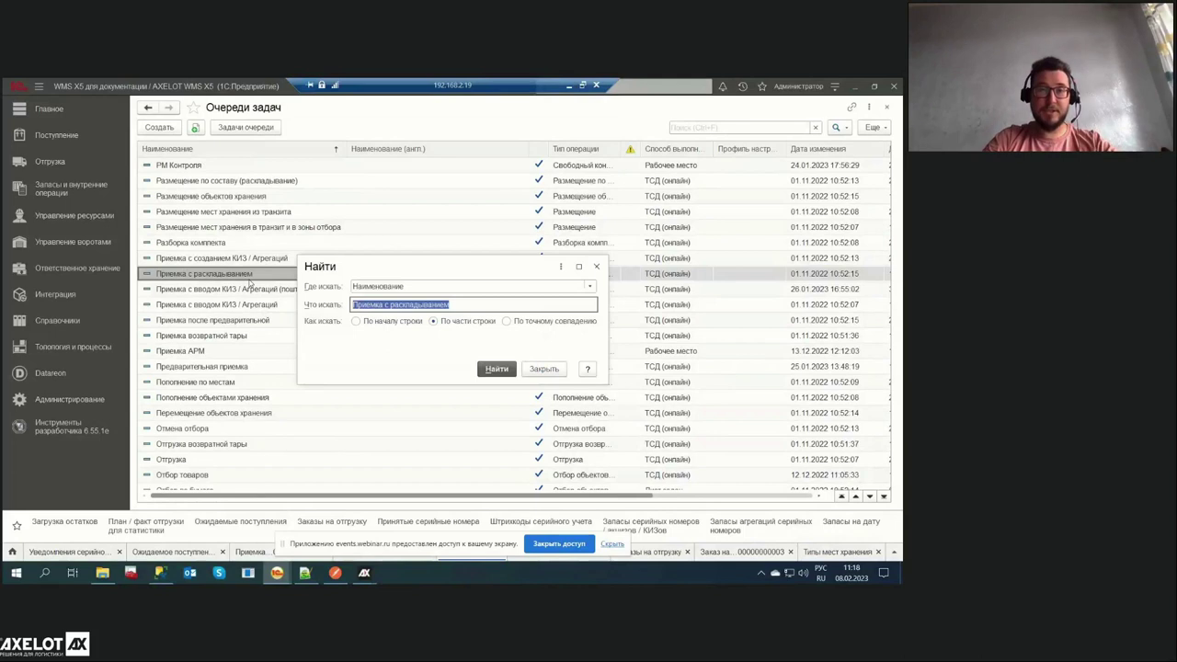
pyautogui.write('инвен')
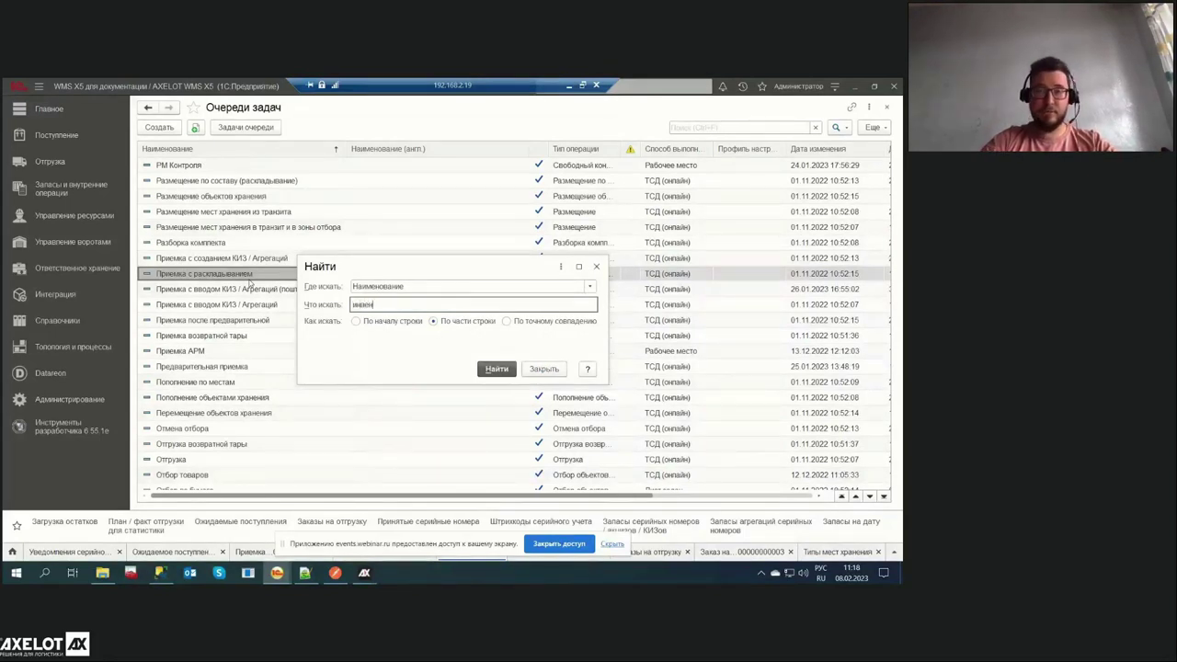
pyautogui.press('Return')
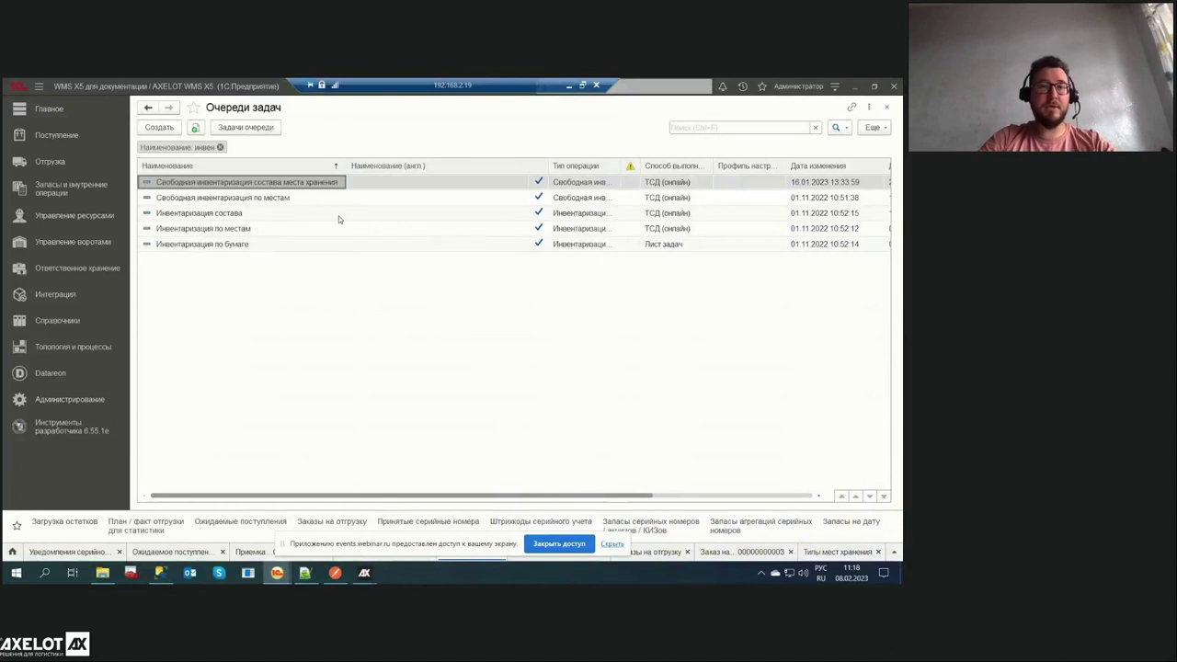
# Examine the execution settings of the queue "Свободная инвентаризация состава места хранения", then save and close them
pyautogui.doubleClick(274, 183)
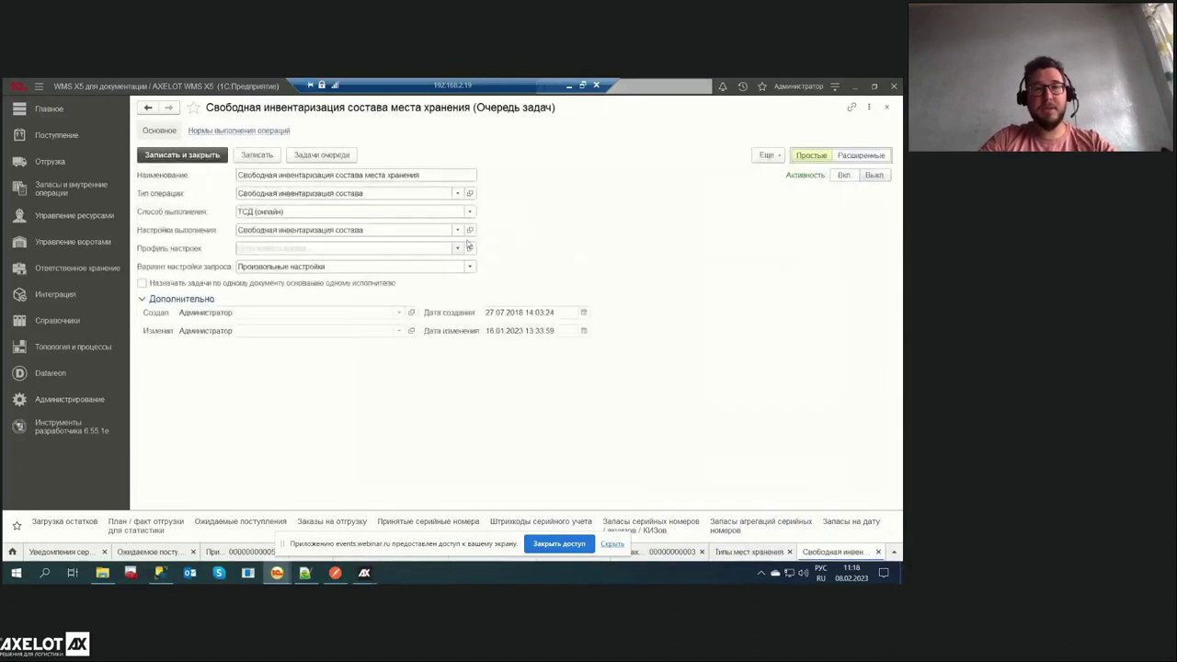
pyautogui.click(472, 229)
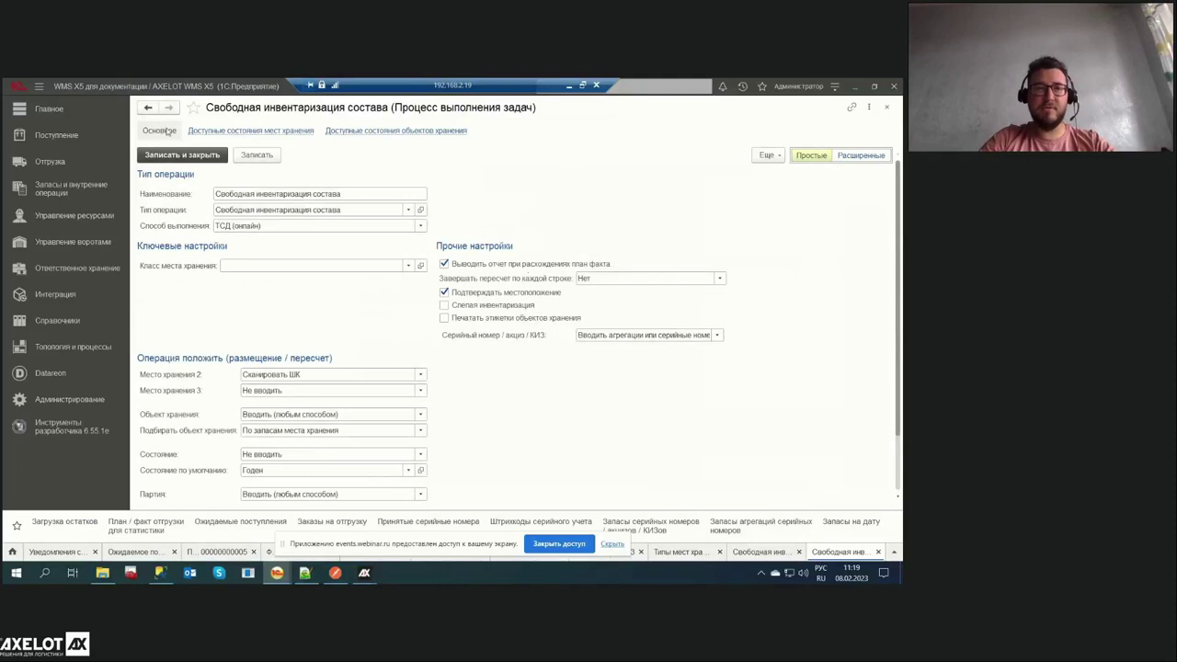
pyautogui.click(181, 154)
pyautogui.click(181, 154)
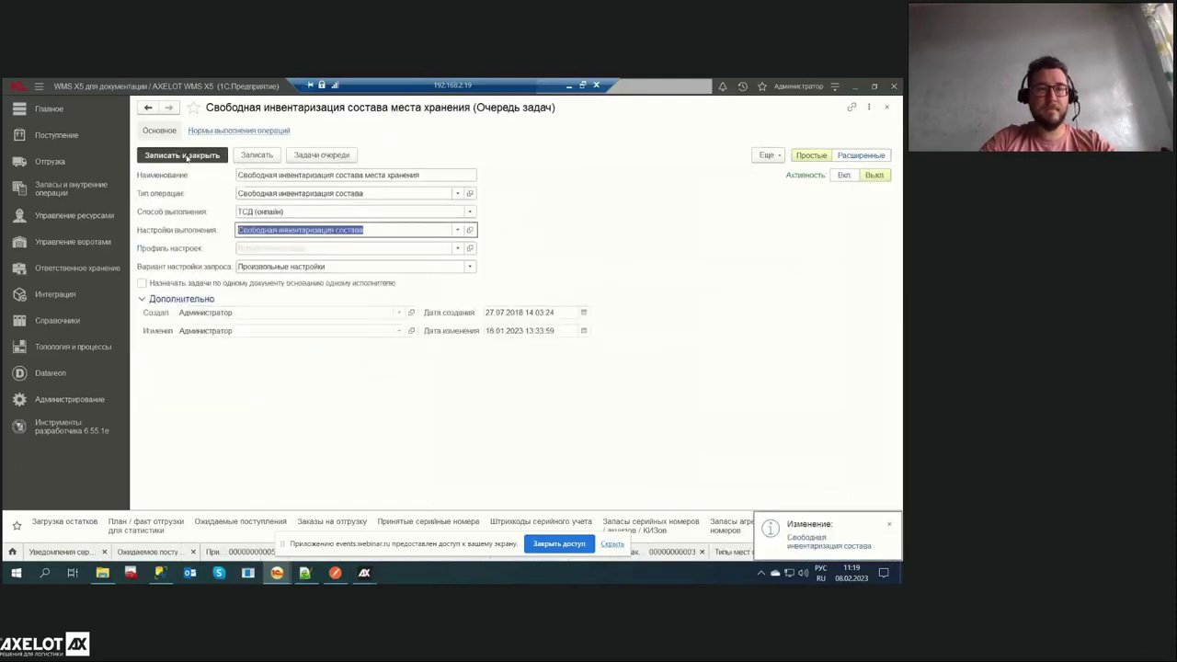
pyautogui.click(888, 524)
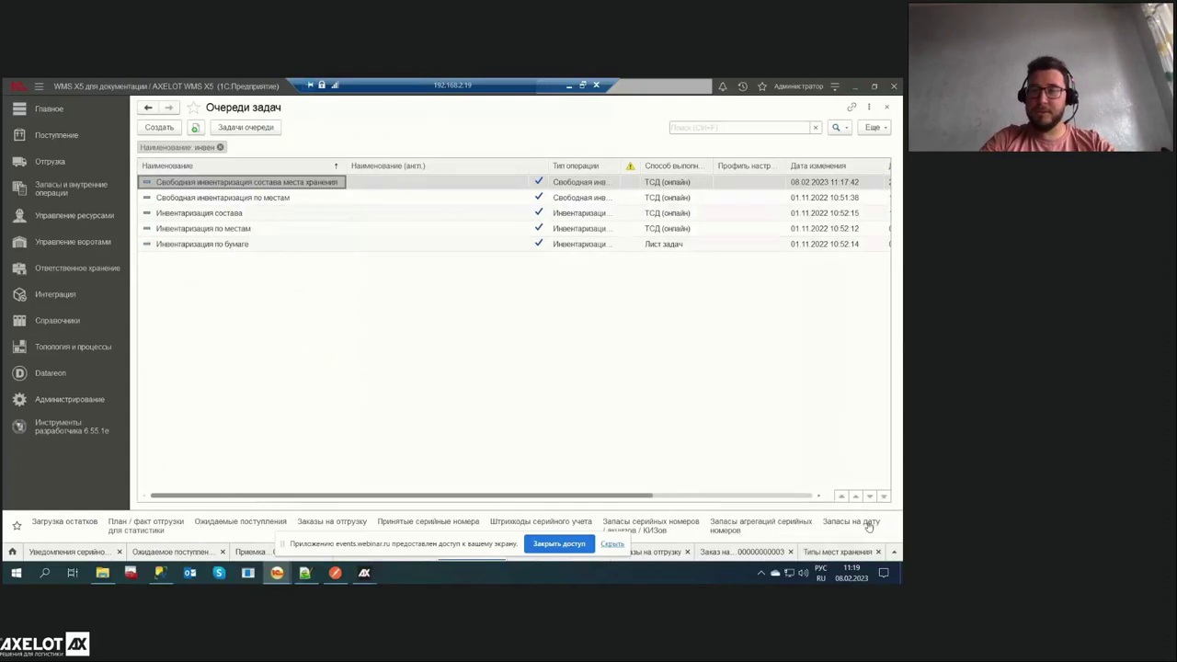
pyautogui.click(16, 525)
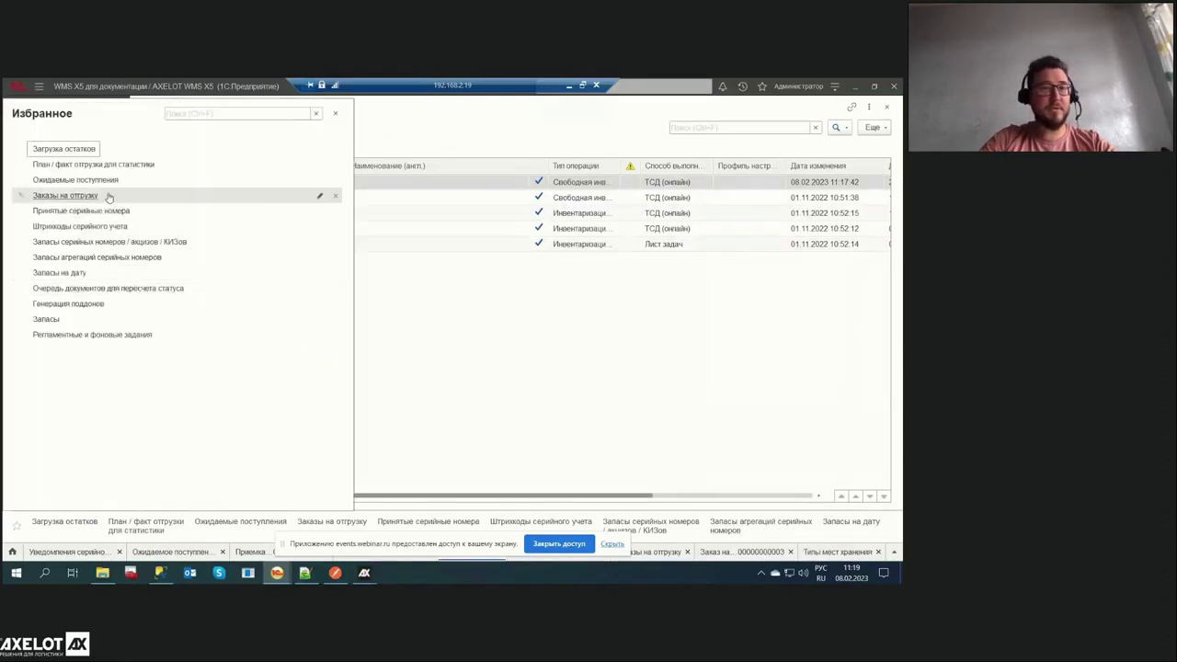
pyautogui.click(400, 324)
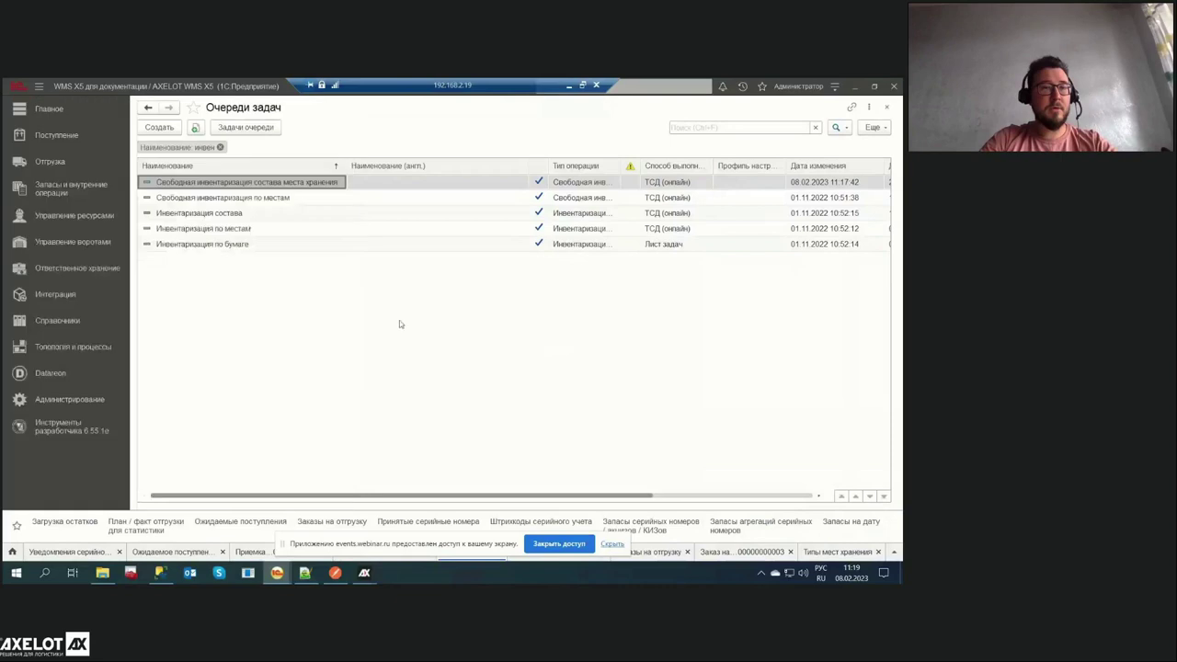
pyautogui.click(71, 189)
pyautogui.click(207, 162)
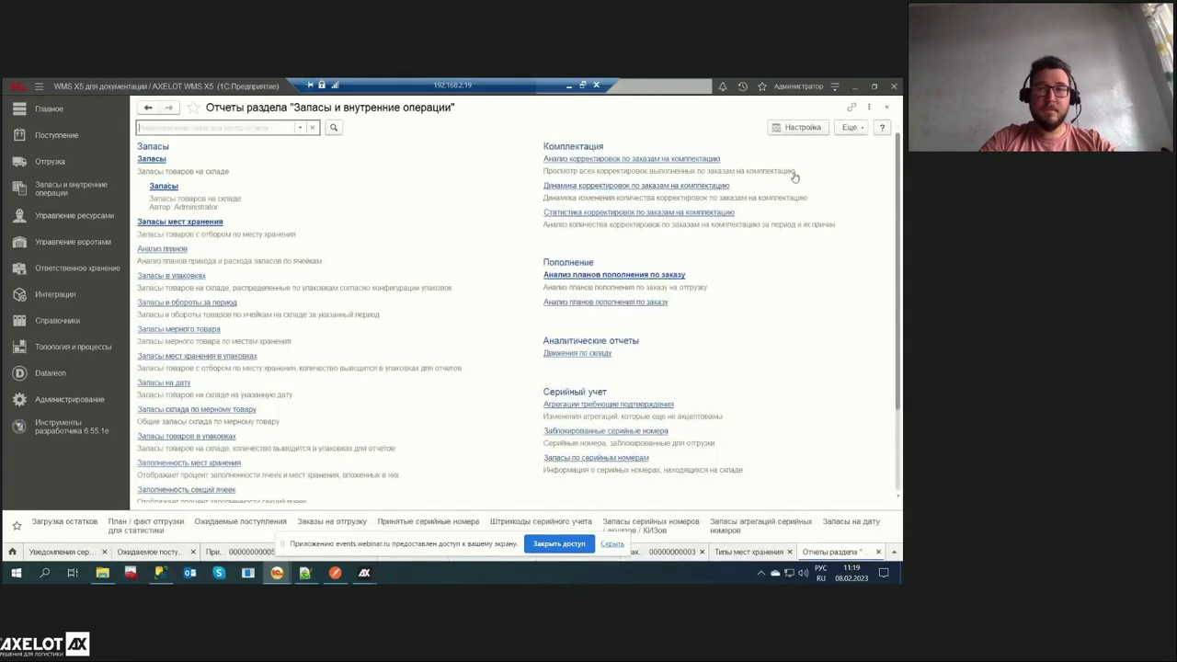
pyautogui.click(888, 109)
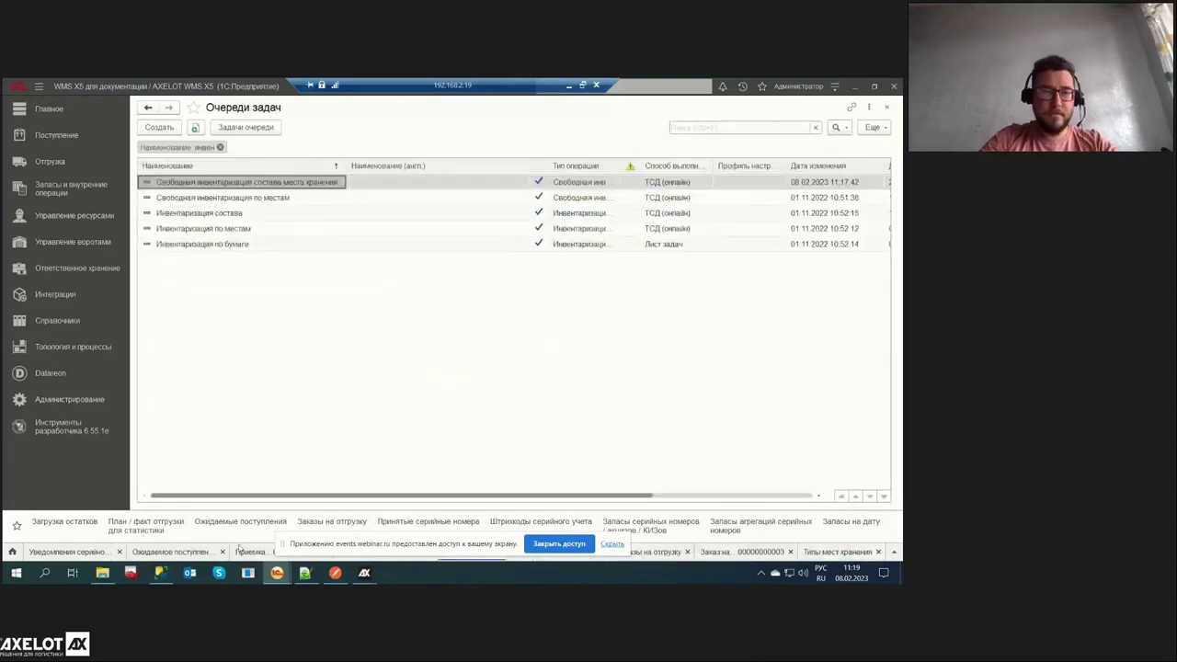
# From the shipment order's related "Получена" picking task for "Набор (кабель с разъемом)", open starting cell 1-1-1-1 and list the storage places inside it
pyautogui.click(734, 553)
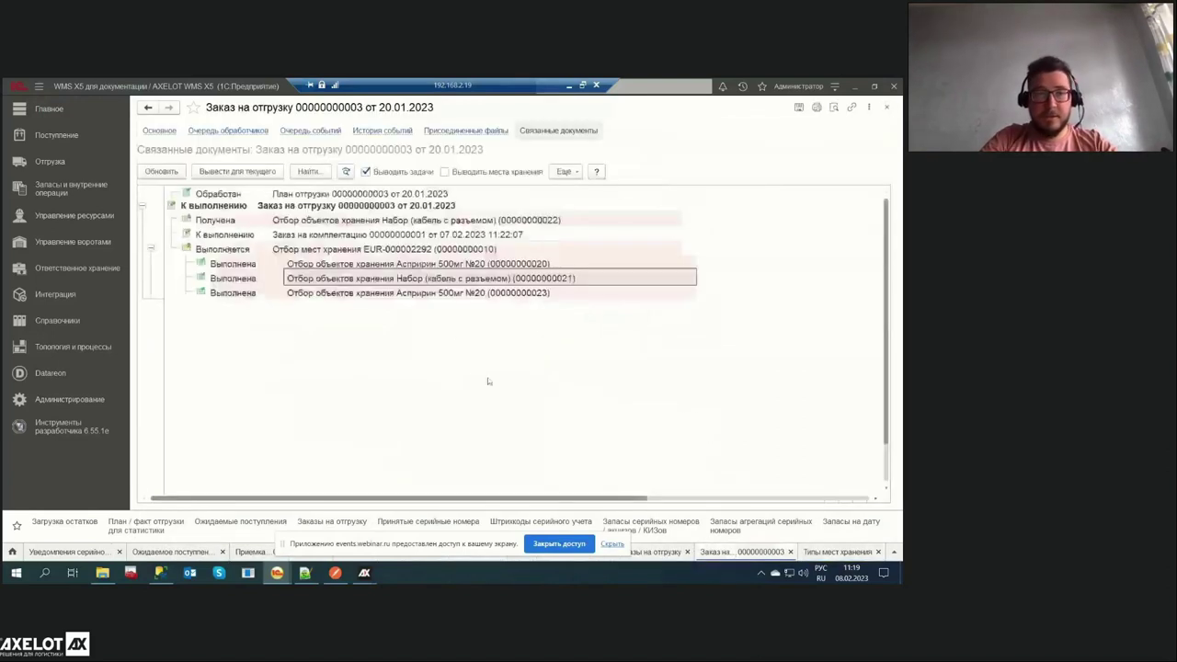
pyautogui.doubleClick(374, 226)
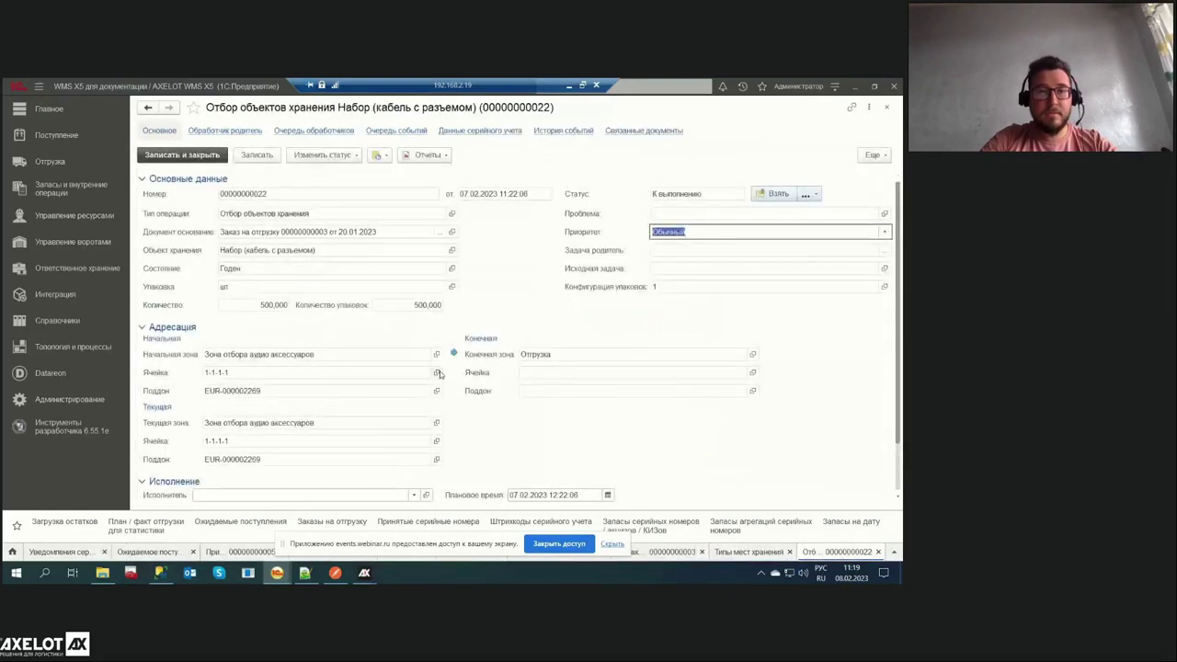
pyautogui.click(436, 373)
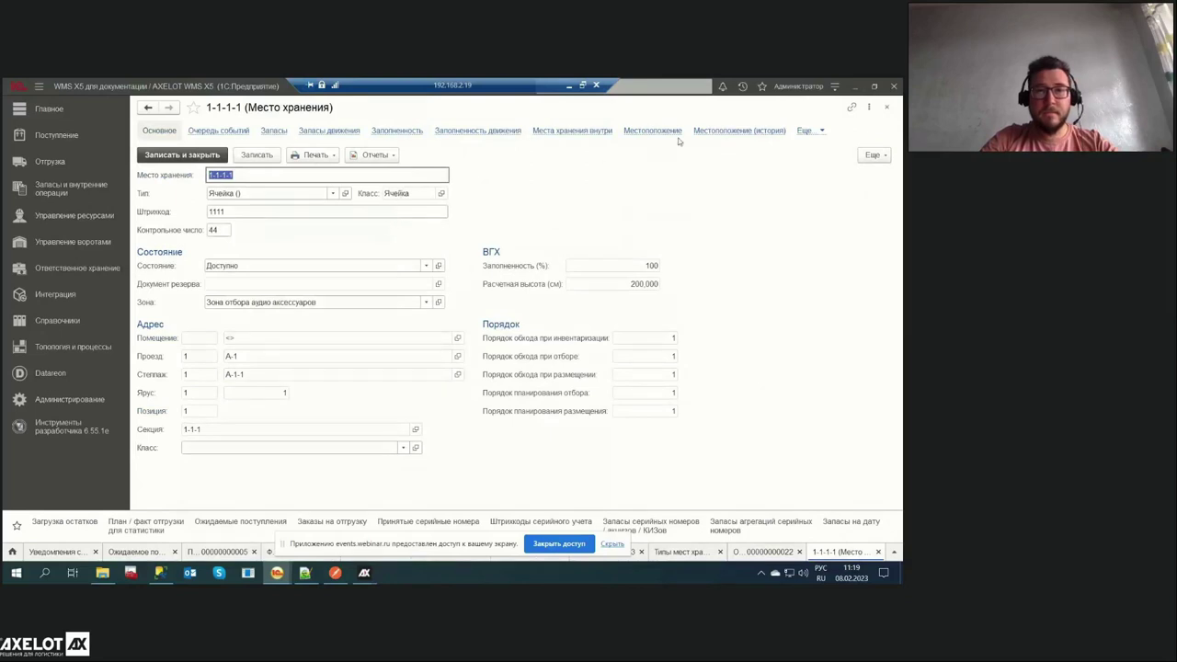
pyautogui.click(586, 130)
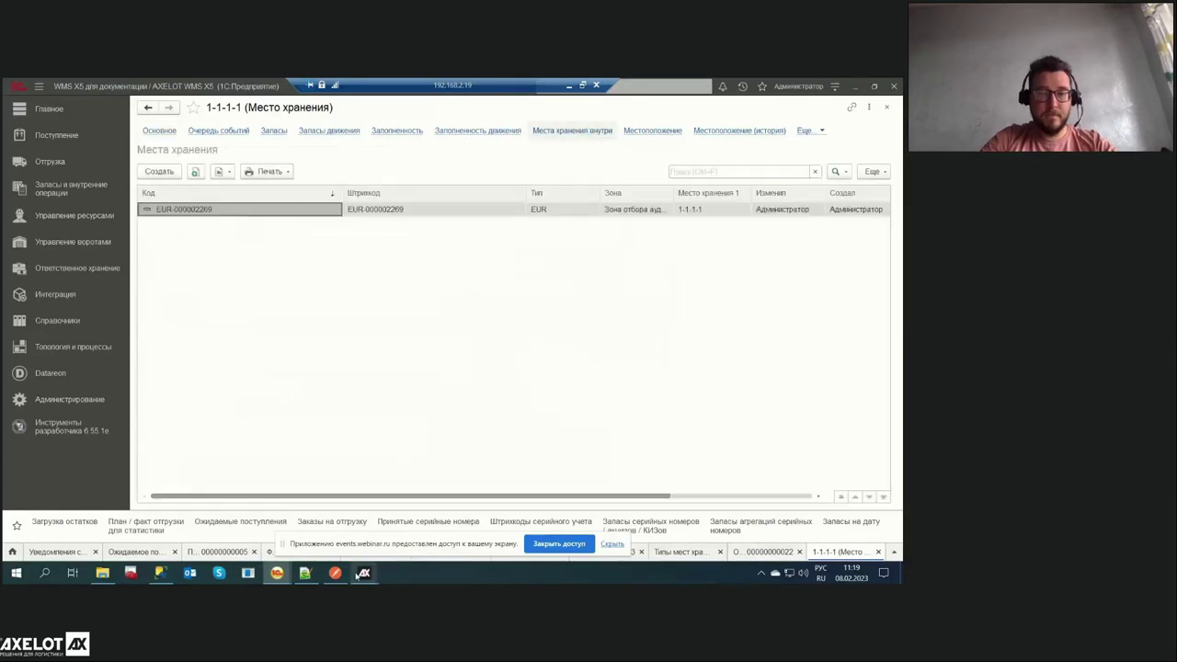
# Switch to MC 2.0, scan pallet EUR-000002269 with the scan emulator for the free inventory, and confirm its location in cell 1-1-1-1
pyautogui.click(365, 573)
pyautogui.click(300, 508)
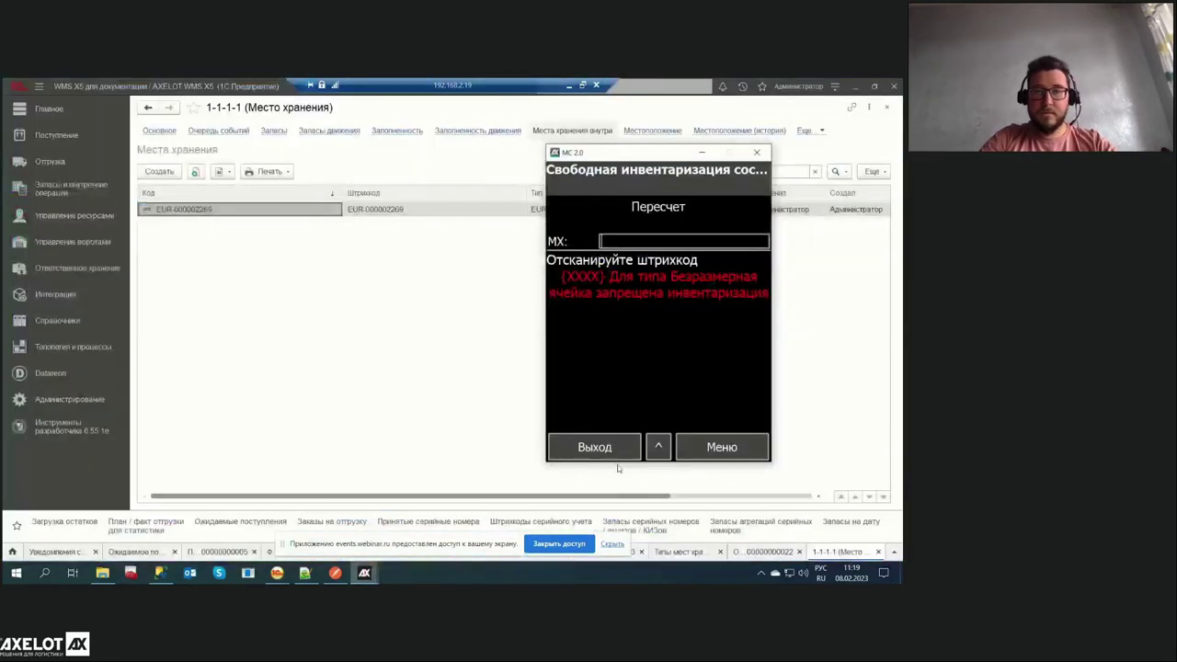
pyautogui.click(365, 573)
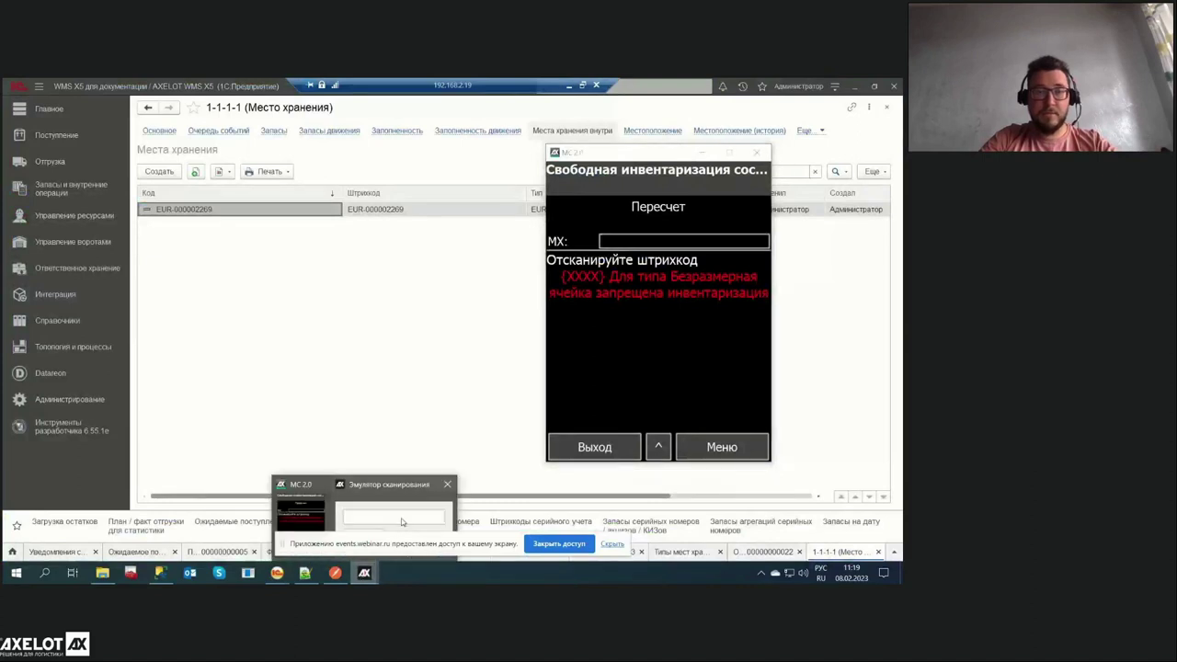
pyautogui.click(404, 520)
pyautogui.write('EUR-000002269')
pyautogui.click(324, 233)
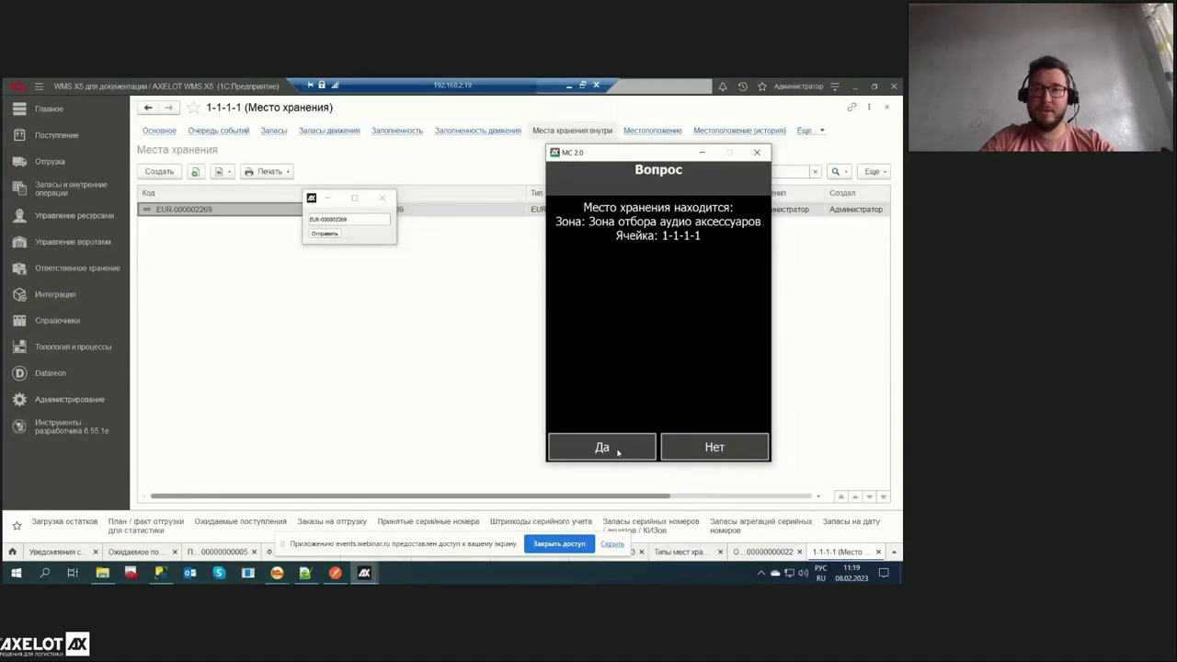
pyautogui.click(619, 454)
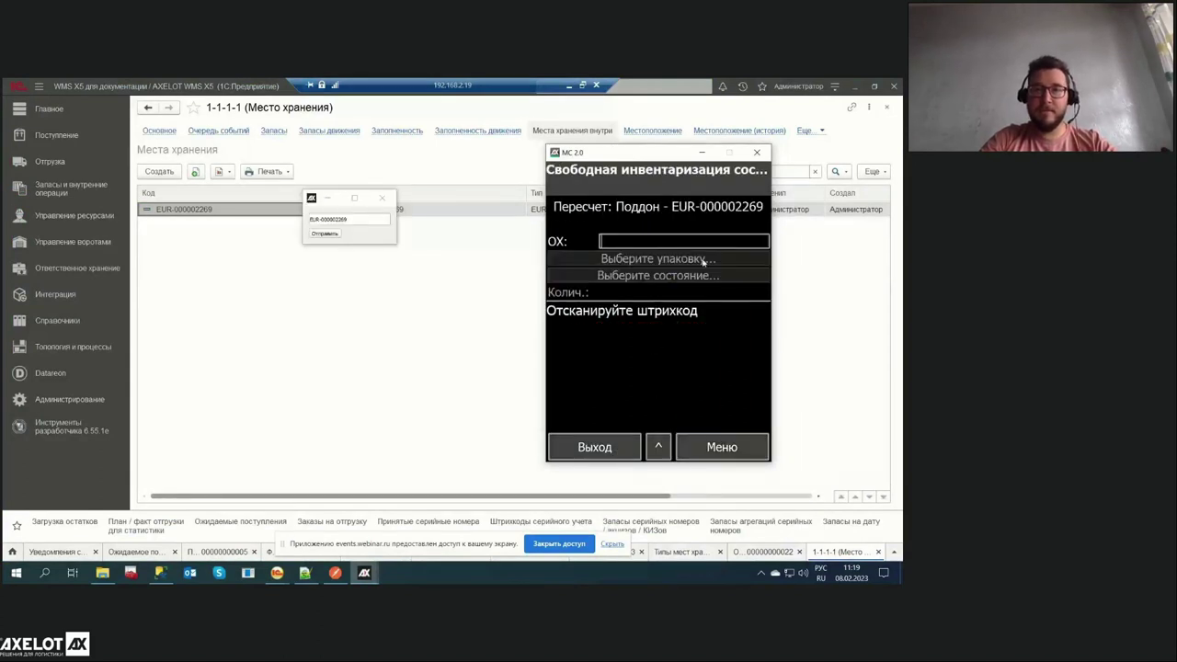
# Choose "Набор (кабель с разъемом)" from the list of storage objects and record a counted quantity of 400 шт
pyautogui.click(718, 443)
pyautogui.click(642, 333)
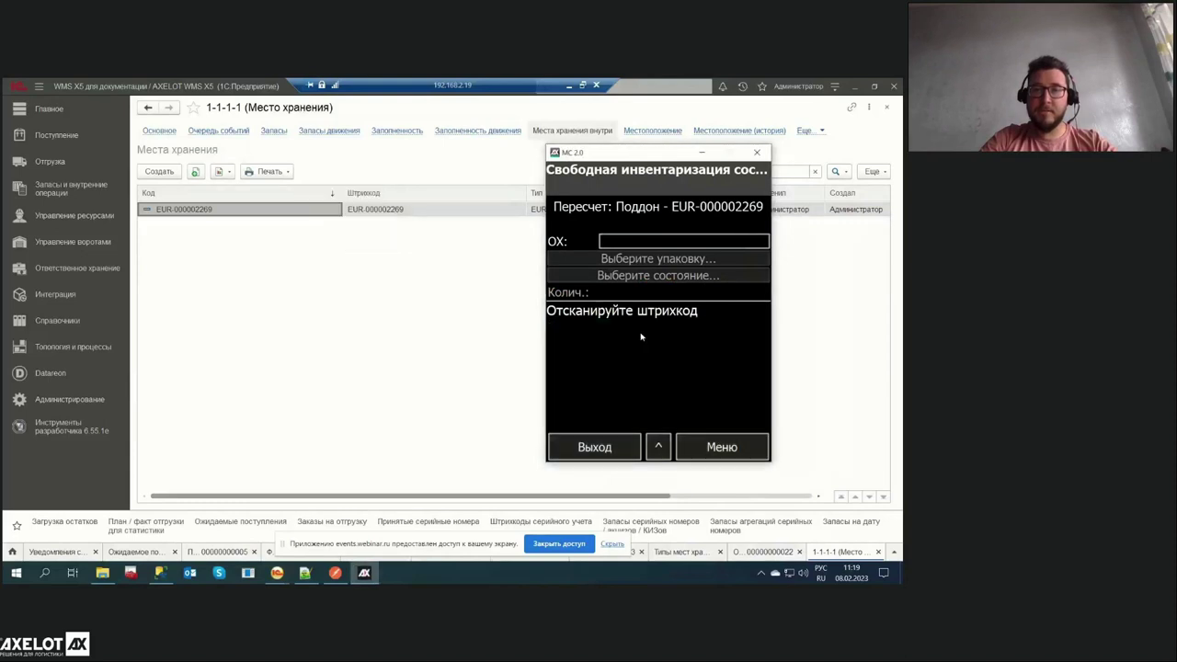
pyautogui.click(648, 210)
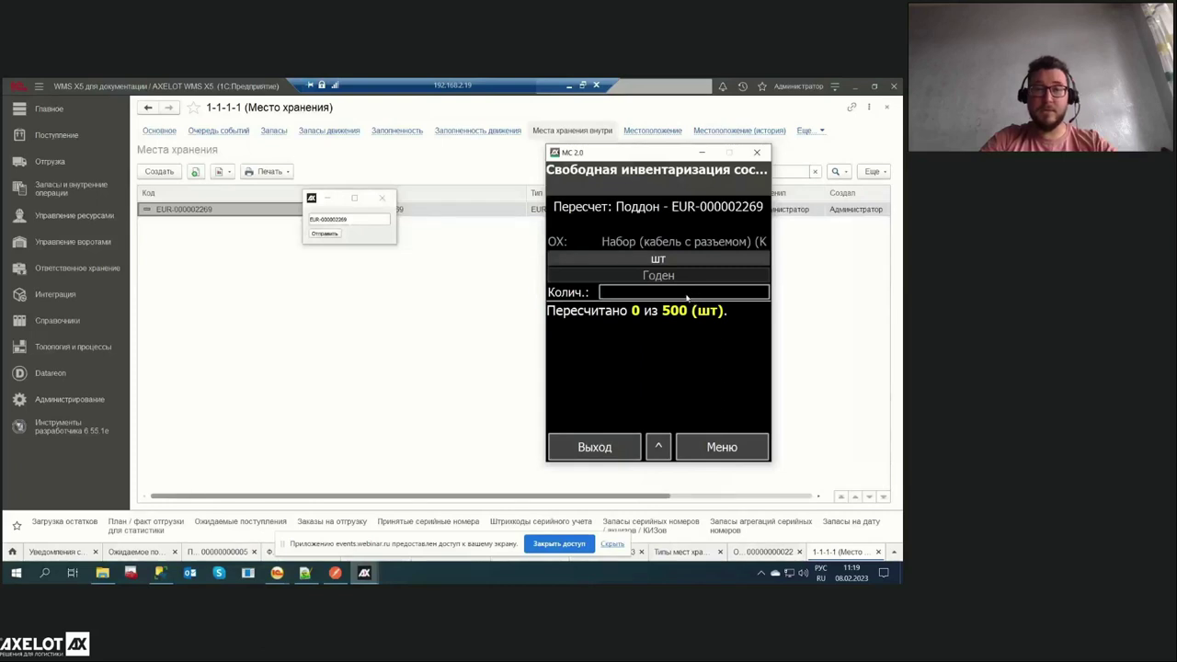
pyautogui.write('400')
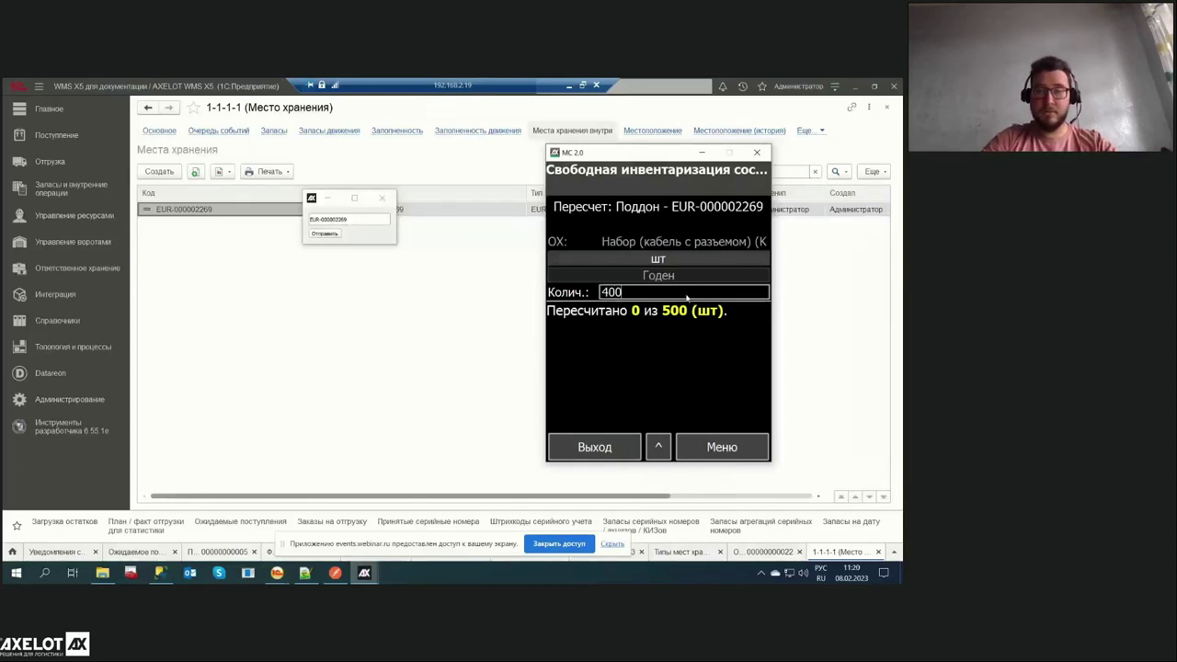
pyautogui.press('Return')
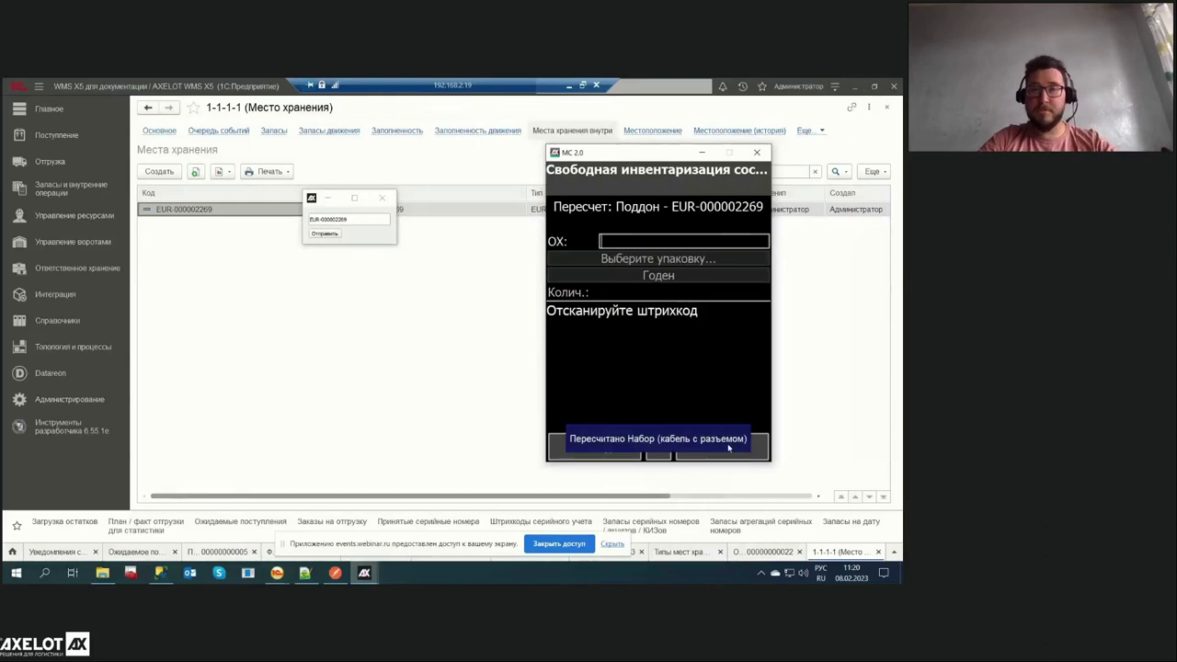
# Finish the recount of pallet EUR-000002269, accept completion with discrepancies, and exit the pallet's count
pyautogui.click(722, 447)
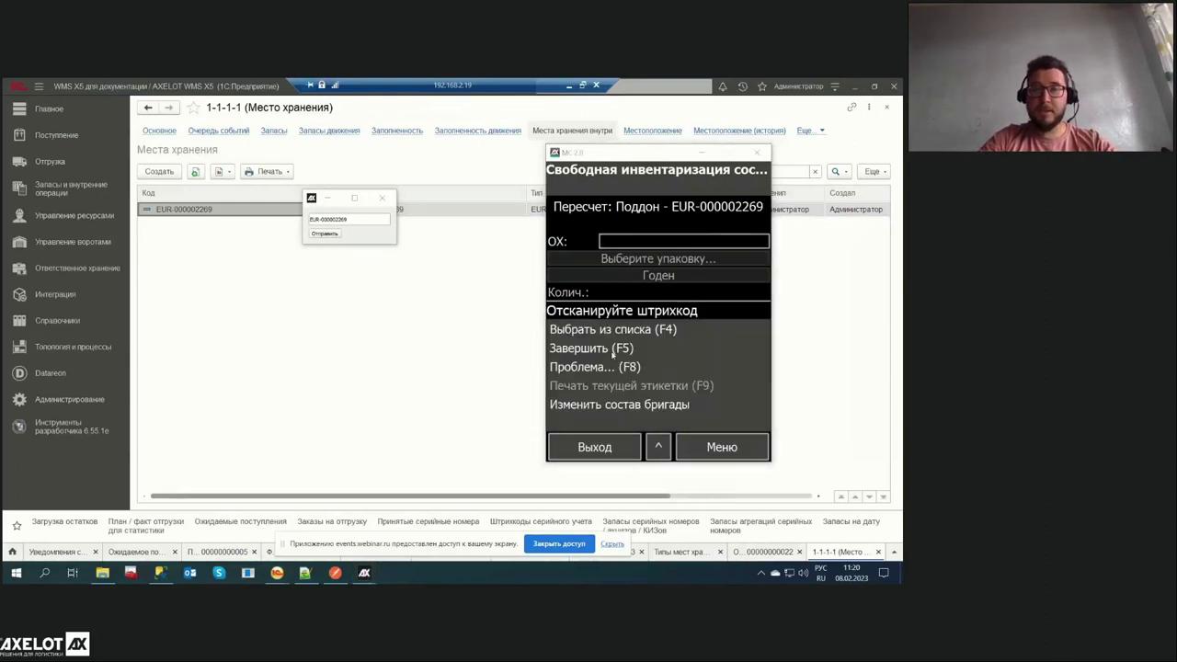
pyautogui.click(612, 350)
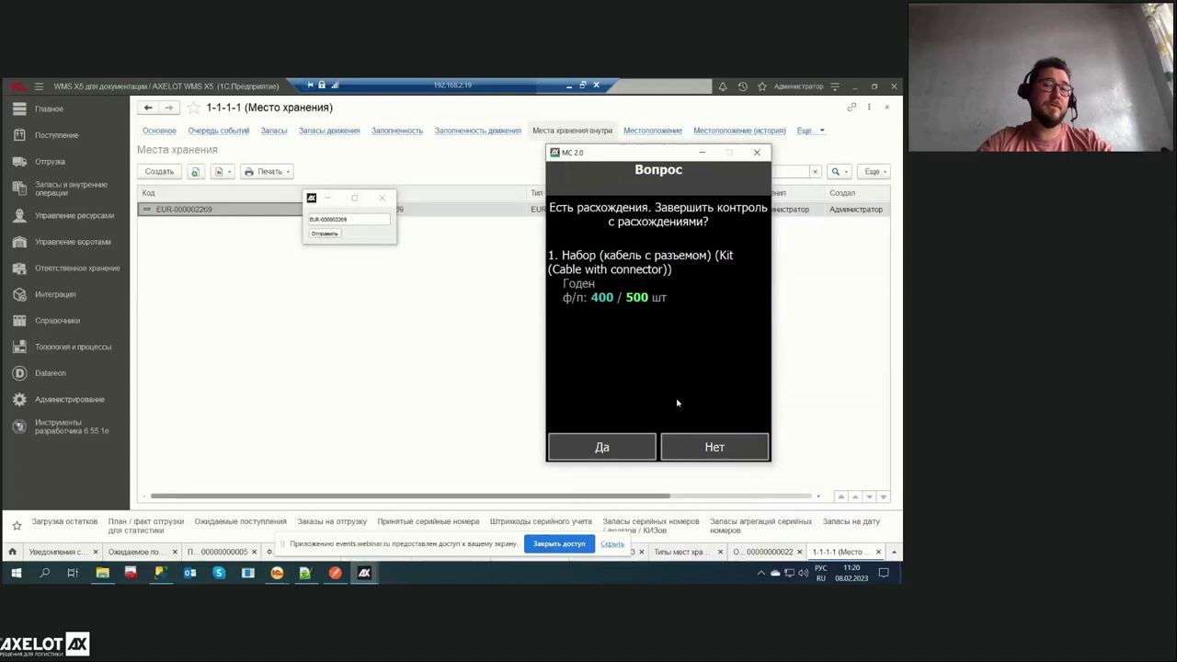
pyautogui.click(603, 447)
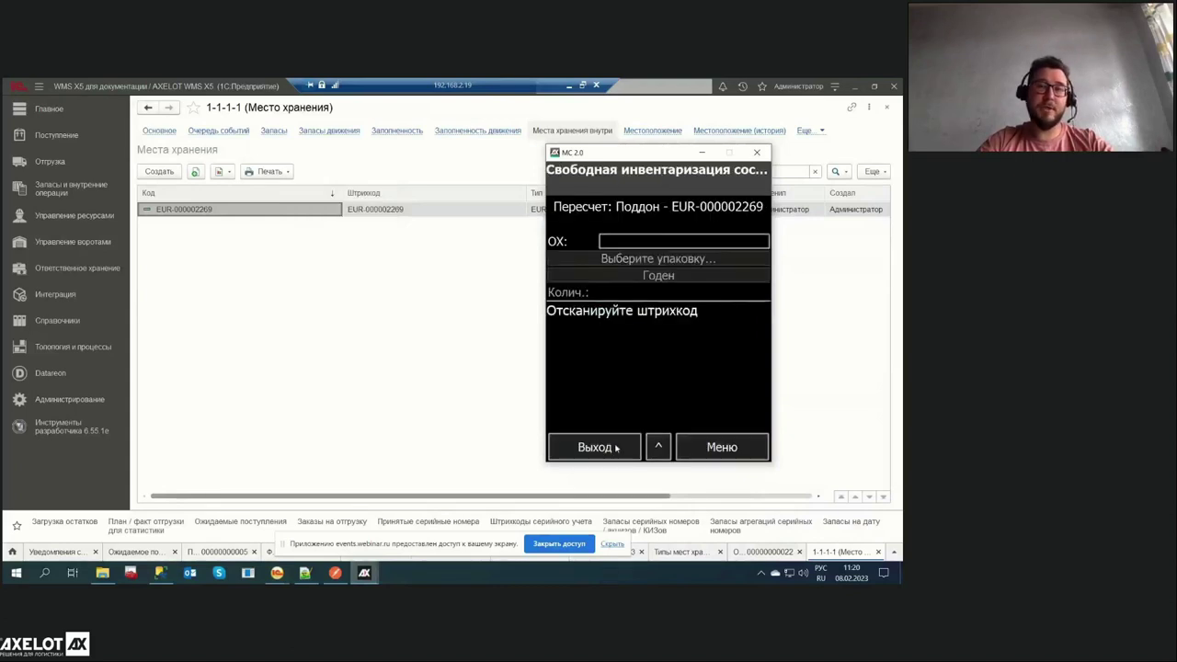
pyautogui.click(616, 448)
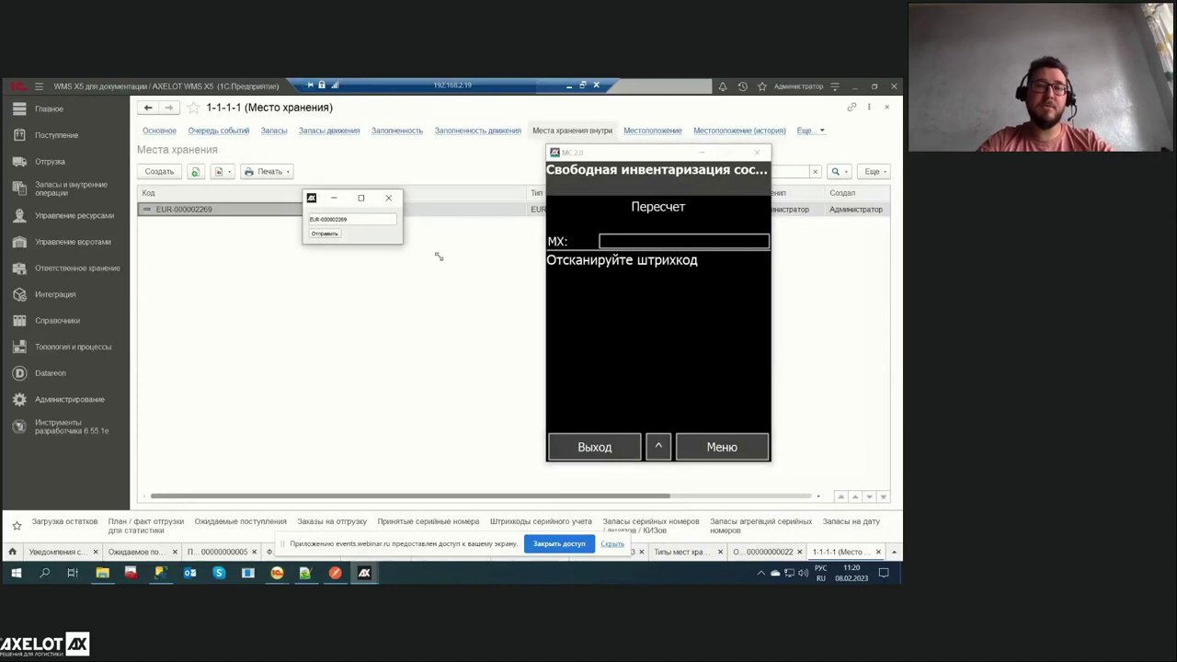
# Enlarge the scan emulator slightly, return to WMS X5, and close cell 1-1-1-1, the picking task and the shipment order
pyautogui.moveTo(397, 249); pyautogui.dragTo(440, 258)
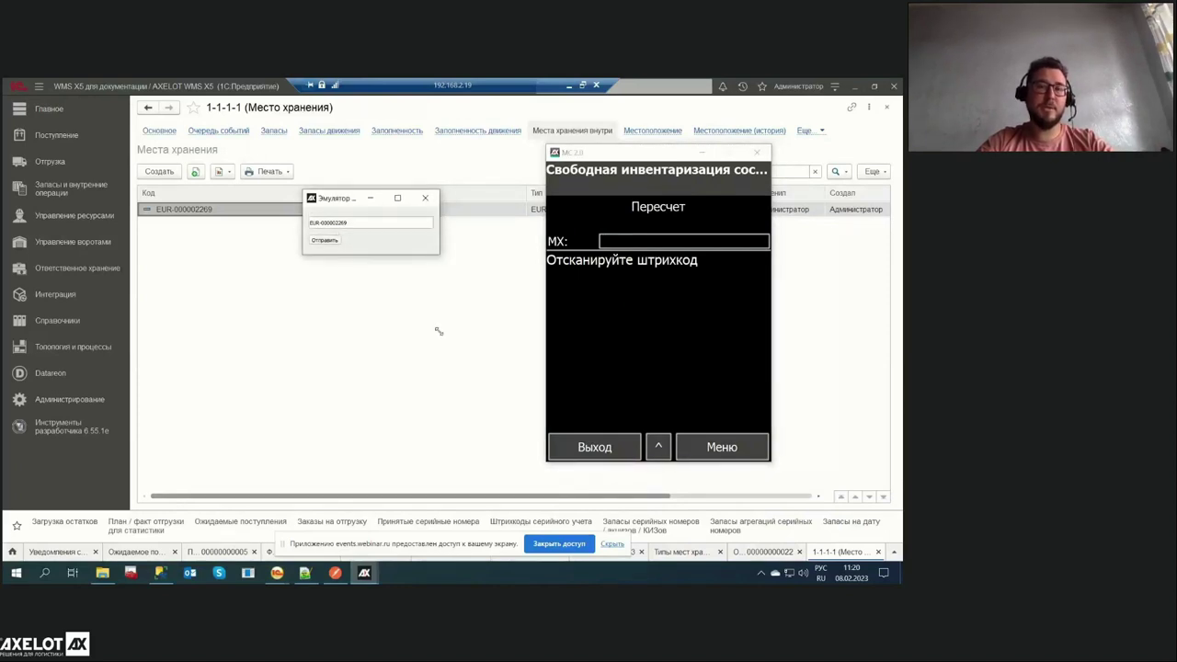
pyautogui.click(430, 402)
pyautogui.press('Escape')
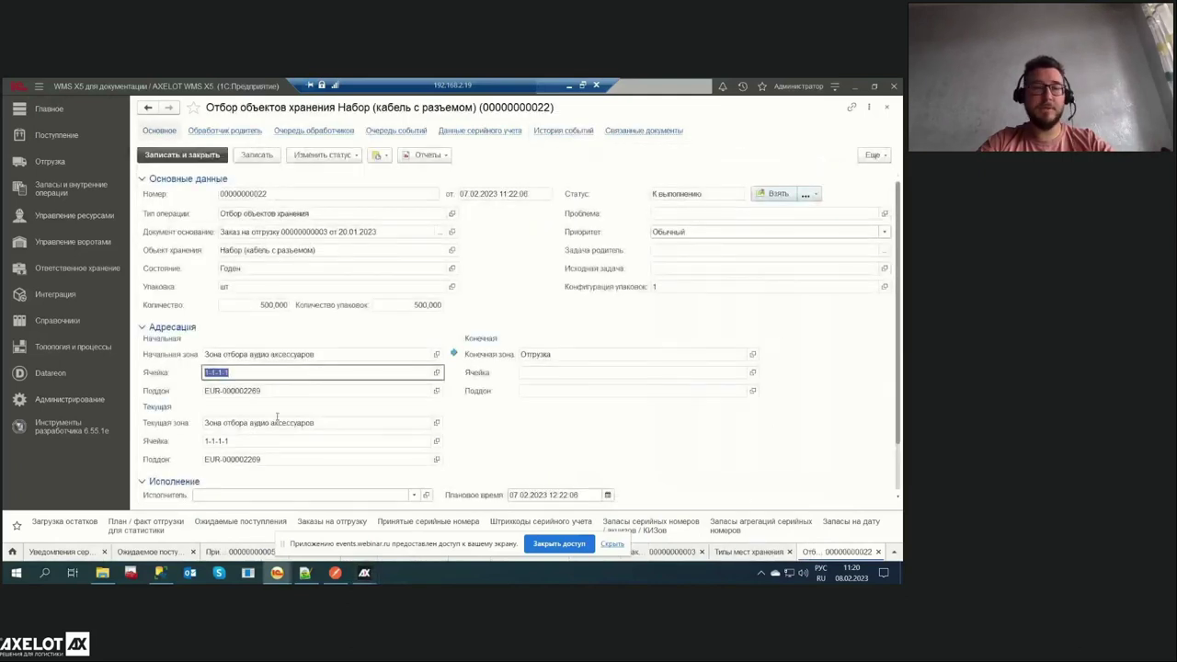
pyautogui.press('Escape')
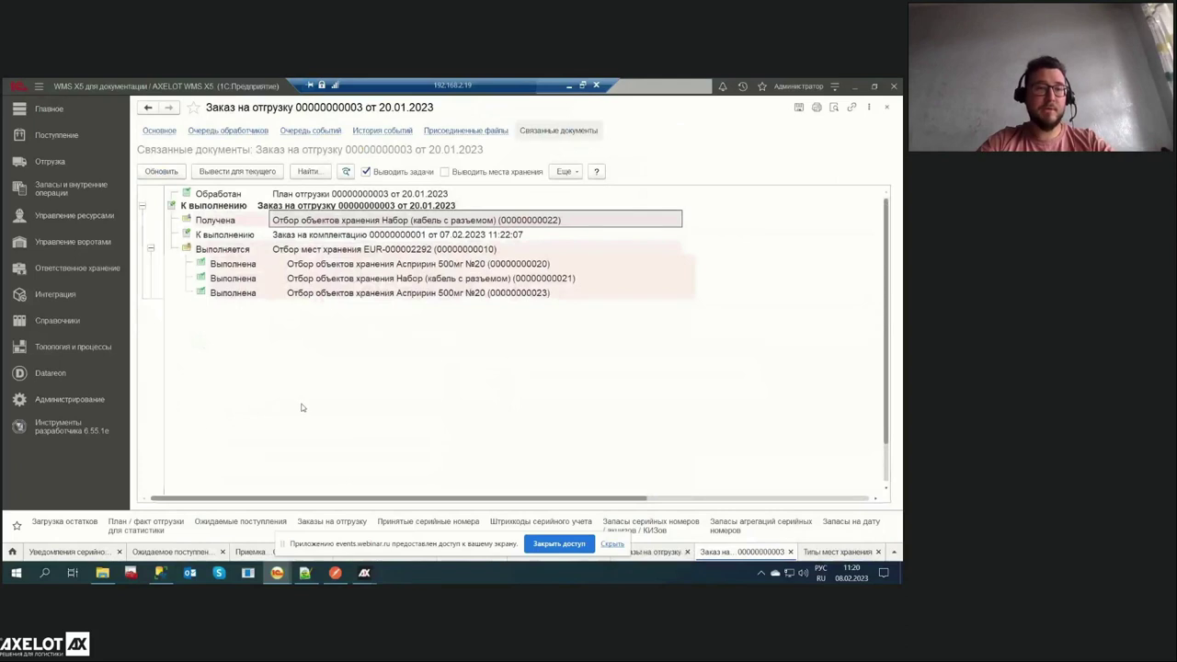
pyautogui.press('Escape')
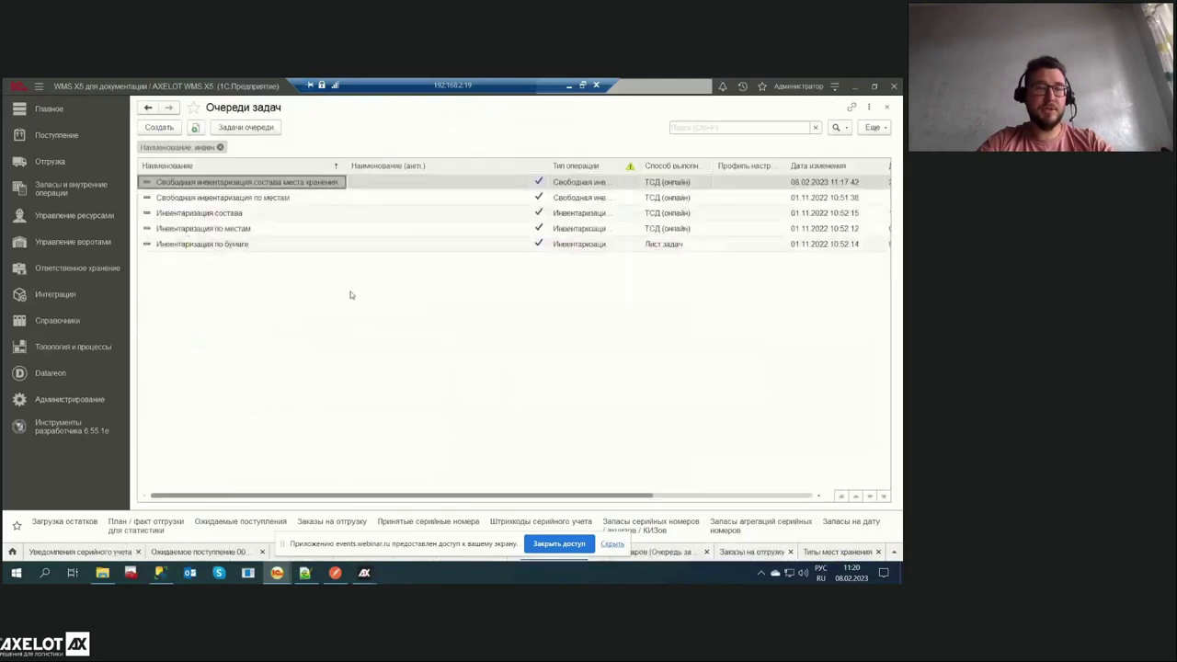
# Examine the execution settings of the queue "Свободная инвентаризация состава места хранения" again, then close the settings and the queue
pyautogui.doubleClick(273, 188)
pyautogui.click(467, 230)
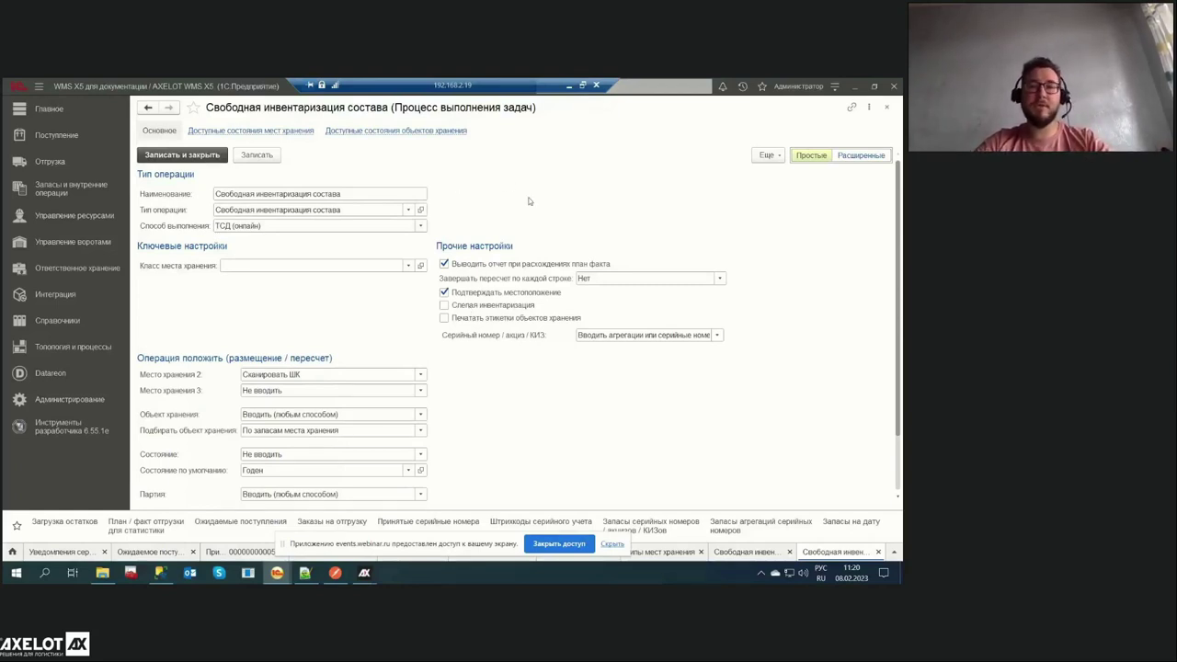
pyautogui.click(890, 107)
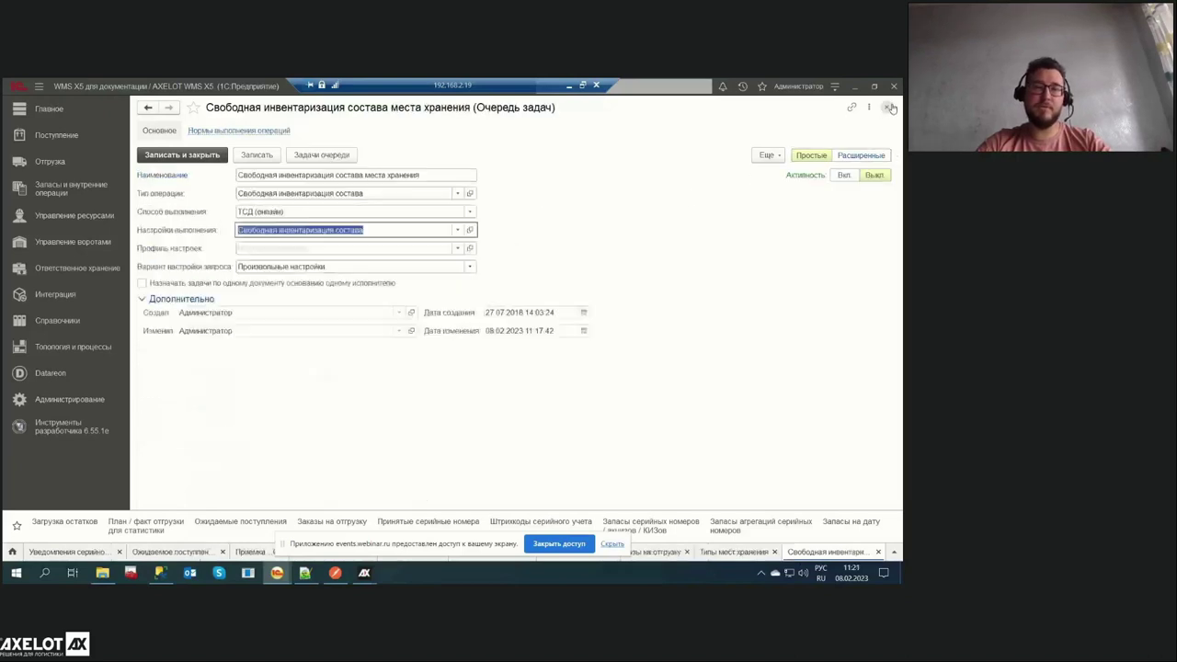
pyautogui.click(890, 107)
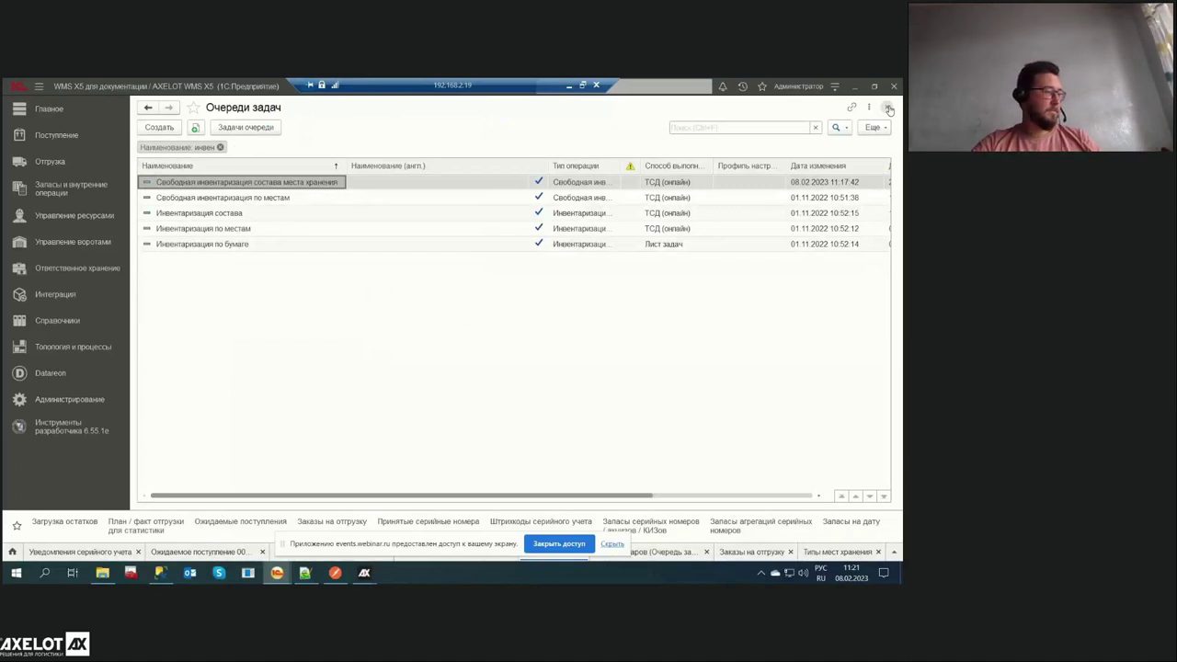
# Close the queue and storage place type lists, and adjust the columns of "Заказы на отгрузку" to show full order numbers
pyautogui.click(887, 108)
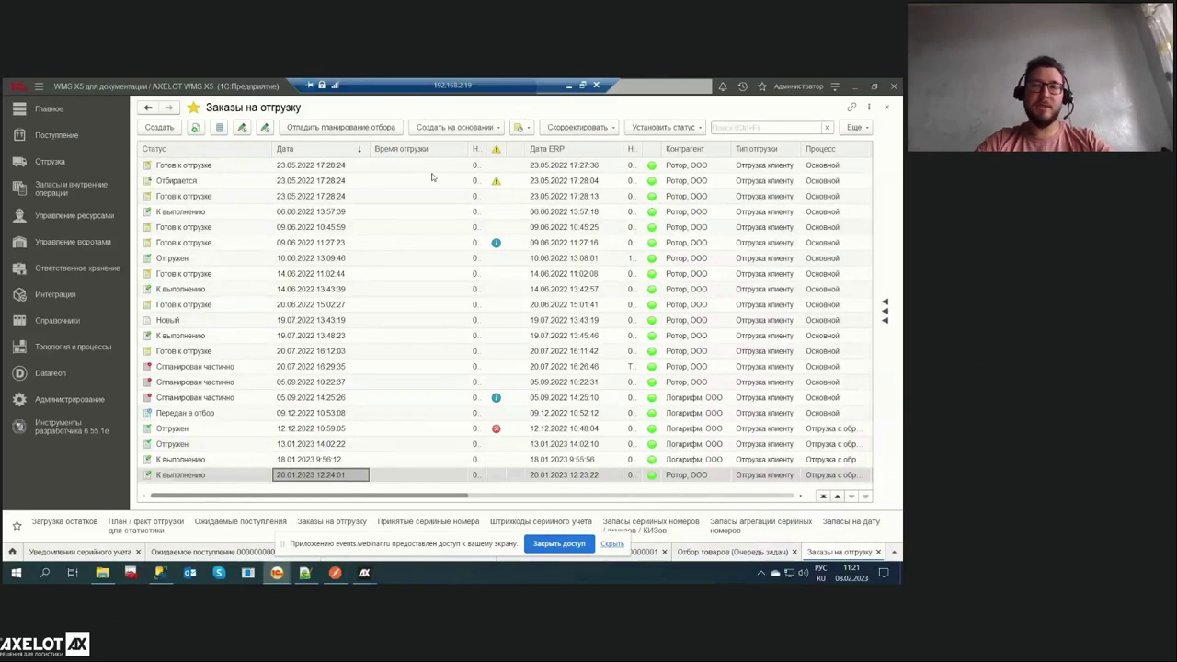
pyautogui.moveTo(469, 152)
pyautogui.mouseDown()
pyautogui.moveTo(411, 162)
pyautogui.moveTo(473, 149)
pyautogui.mouseUp()
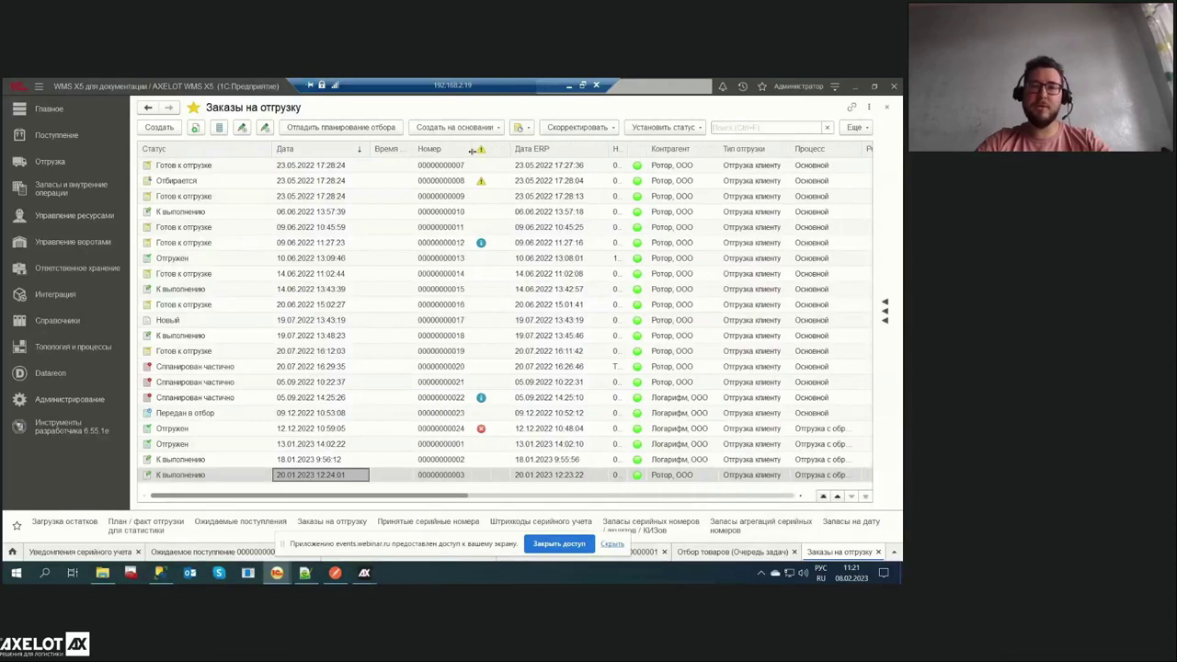
pyautogui.click(611, 545)
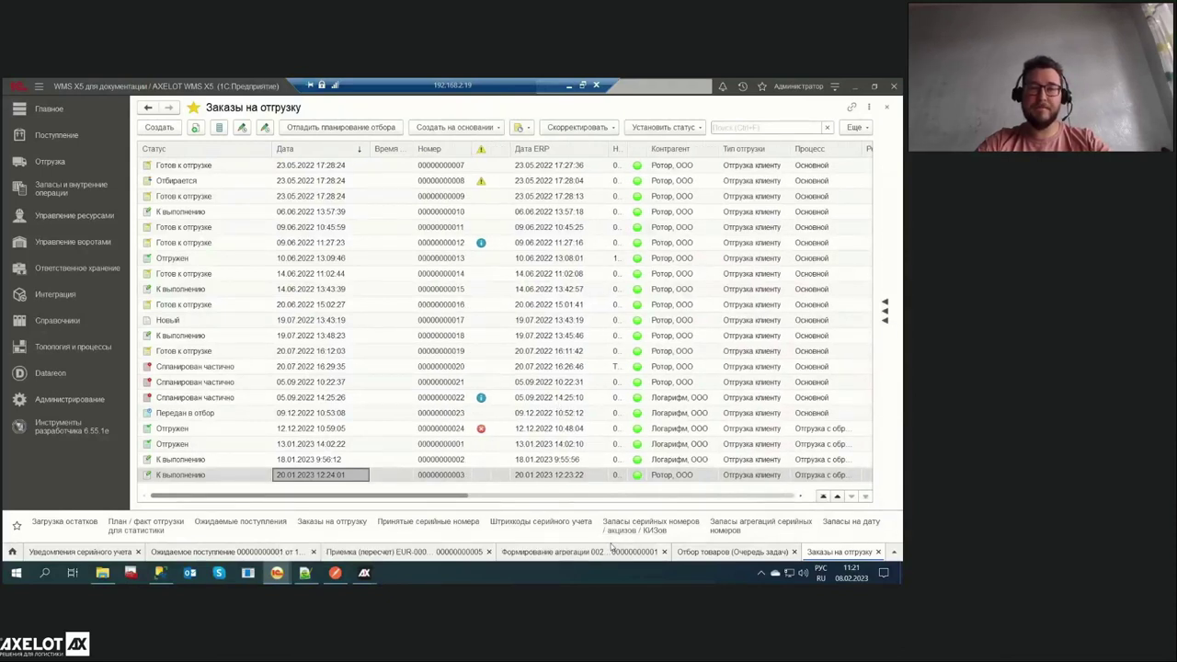
# Look through the open aggregation and receiving forms, and open the first EUR-000002265 recount task from the expected receipt of 13.01.2023
pyautogui.click(553, 552)
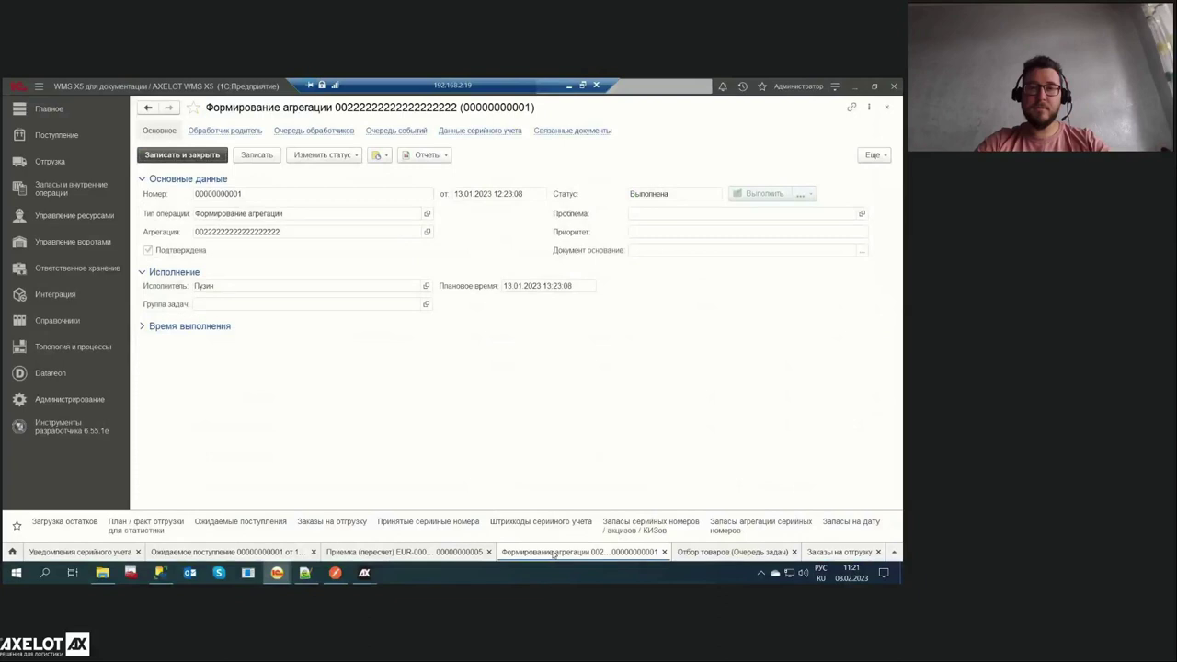
pyautogui.click(366, 553)
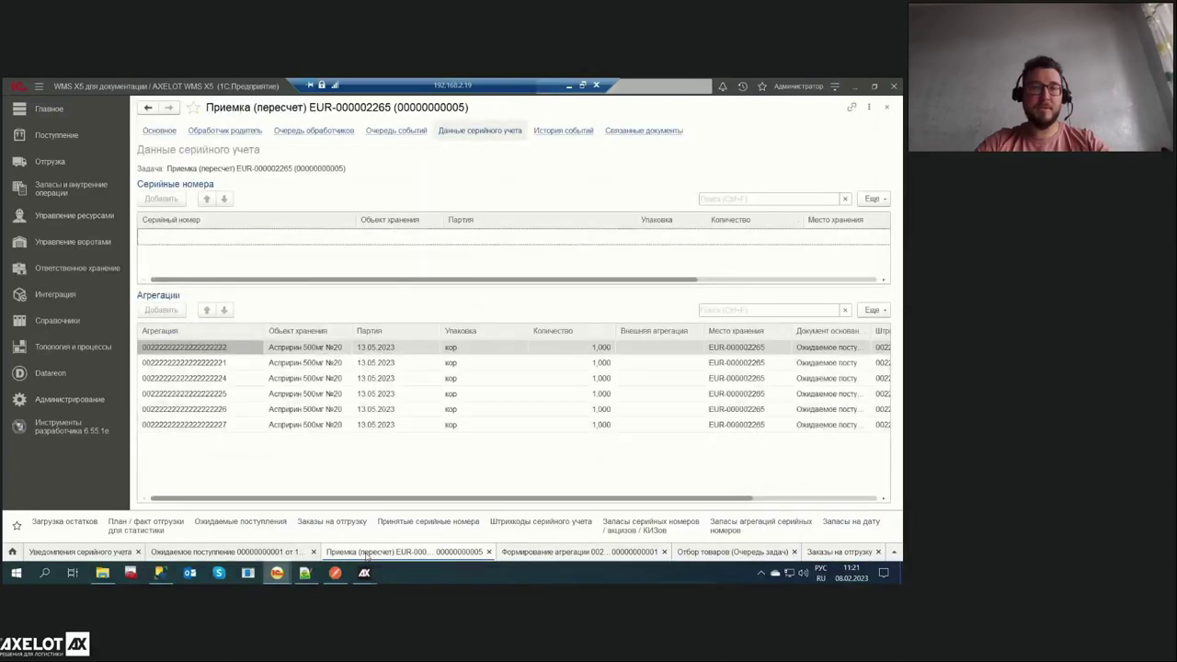
pyautogui.click(278, 556)
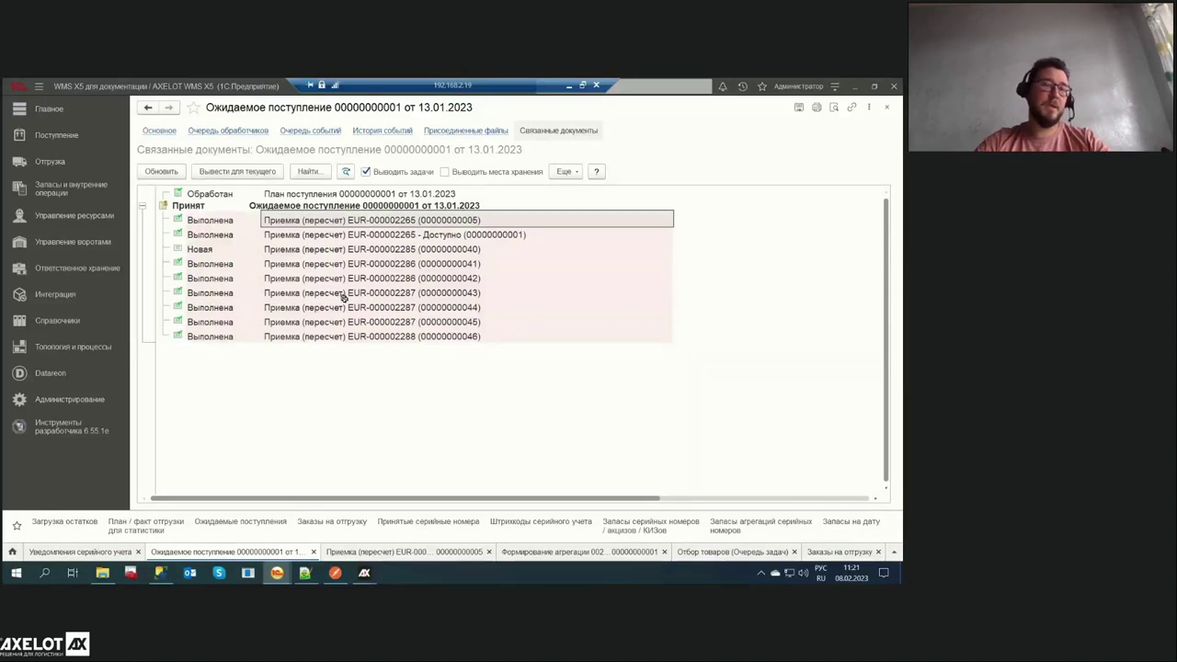
pyautogui.doubleClick(368, 222)
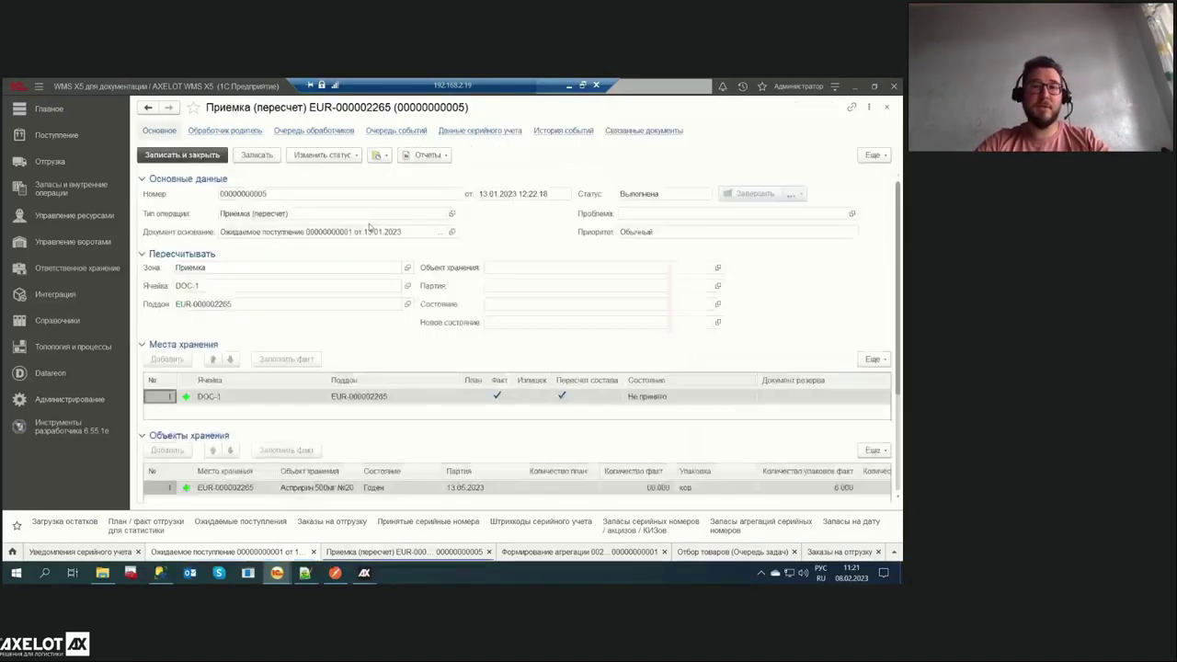
# Show the serial accounting data of the EUR-000002265 recount task and go through its aggregation rows for Аспирин 500мг №20
pyautogui.click(504, 134)
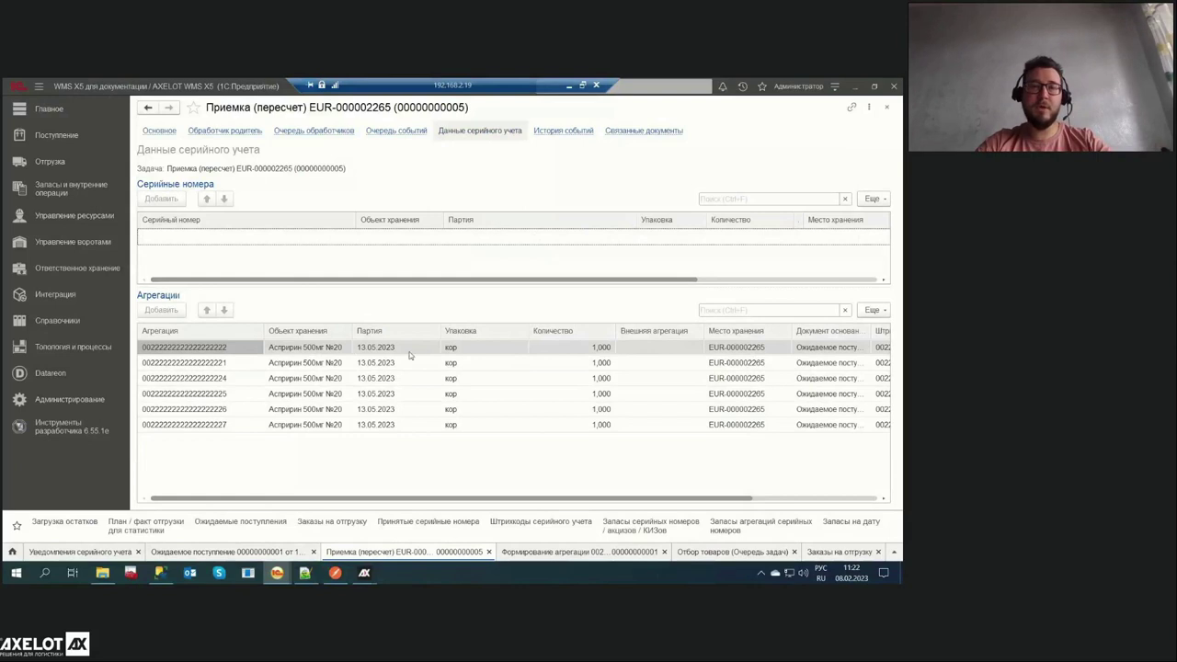
pyautogui.click(299, 364)
pyautogui.click(299, 378)
pyautogui.click(300, 394)
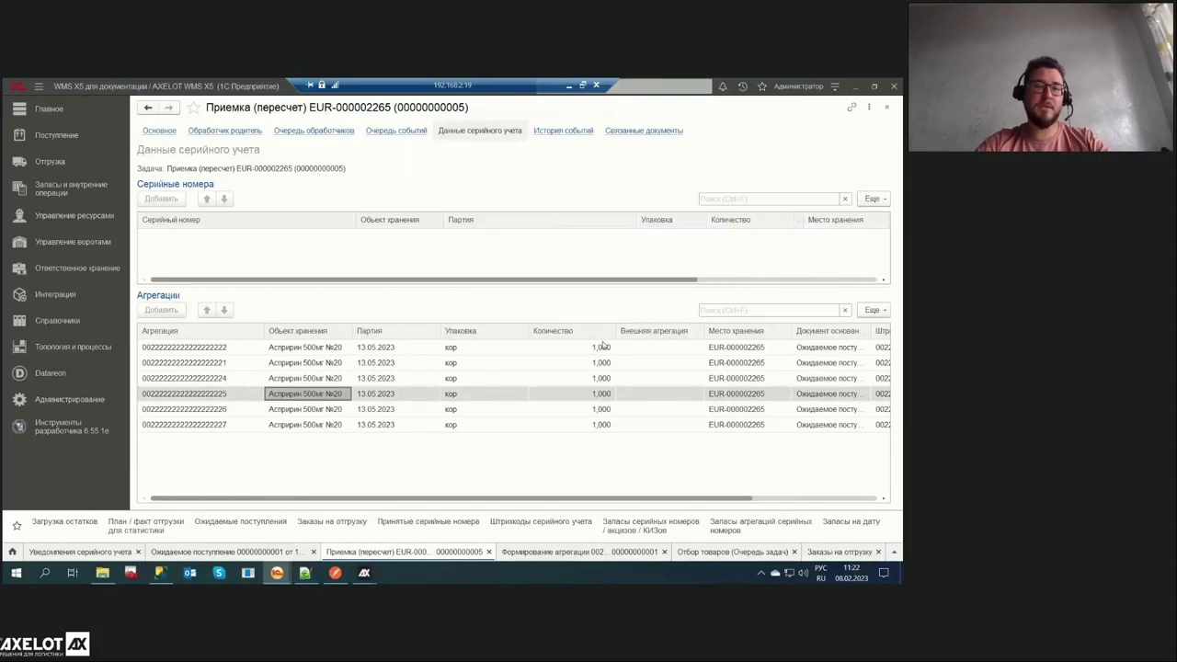
# Examine the "Формирование агрегации" notification of 13.01.2023 and its serial accounting data, then return to its main data
pyautogui.click(621, 552)
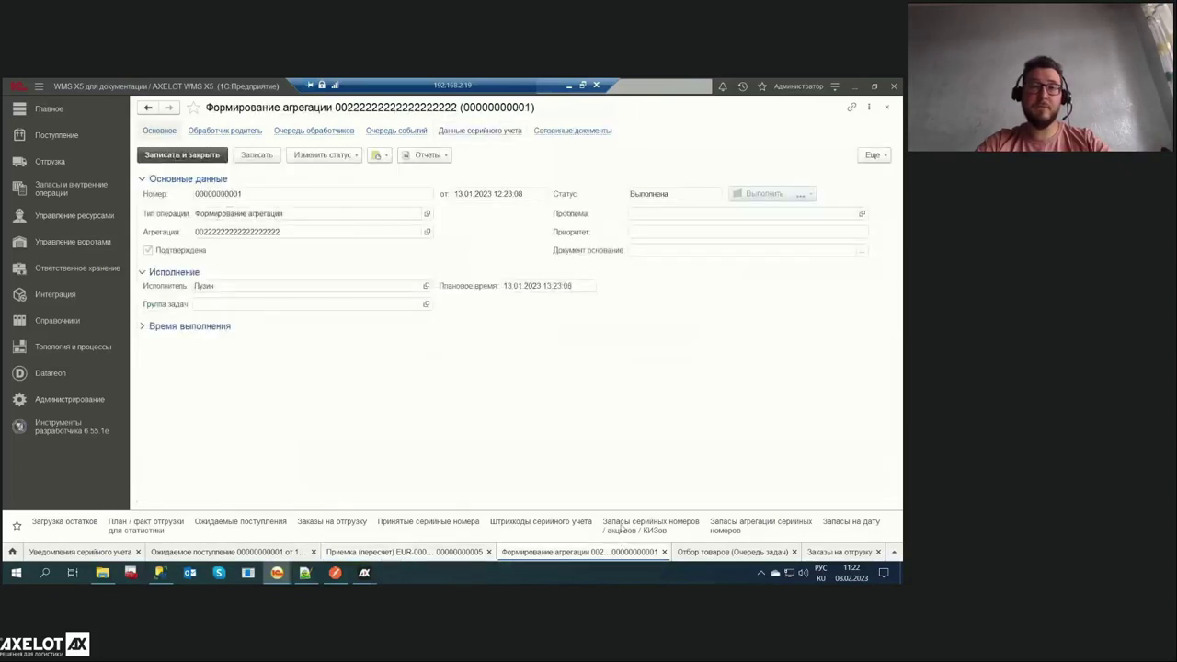
pyautogui.click(339, 215)
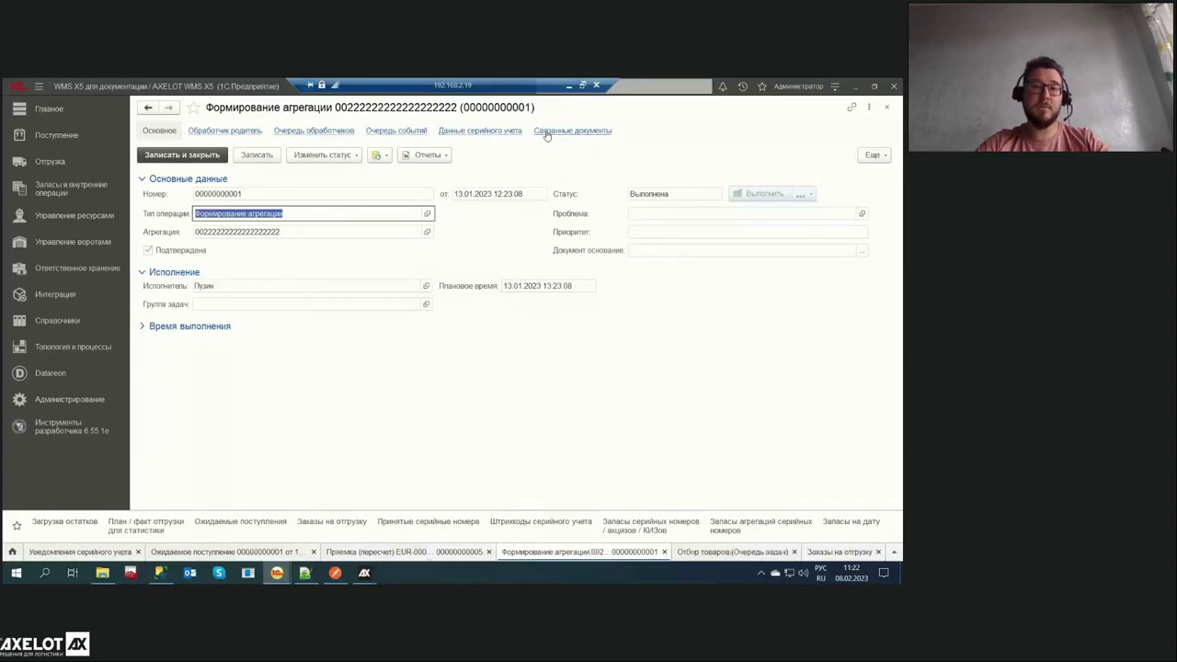
pyautogui.press('Escape')
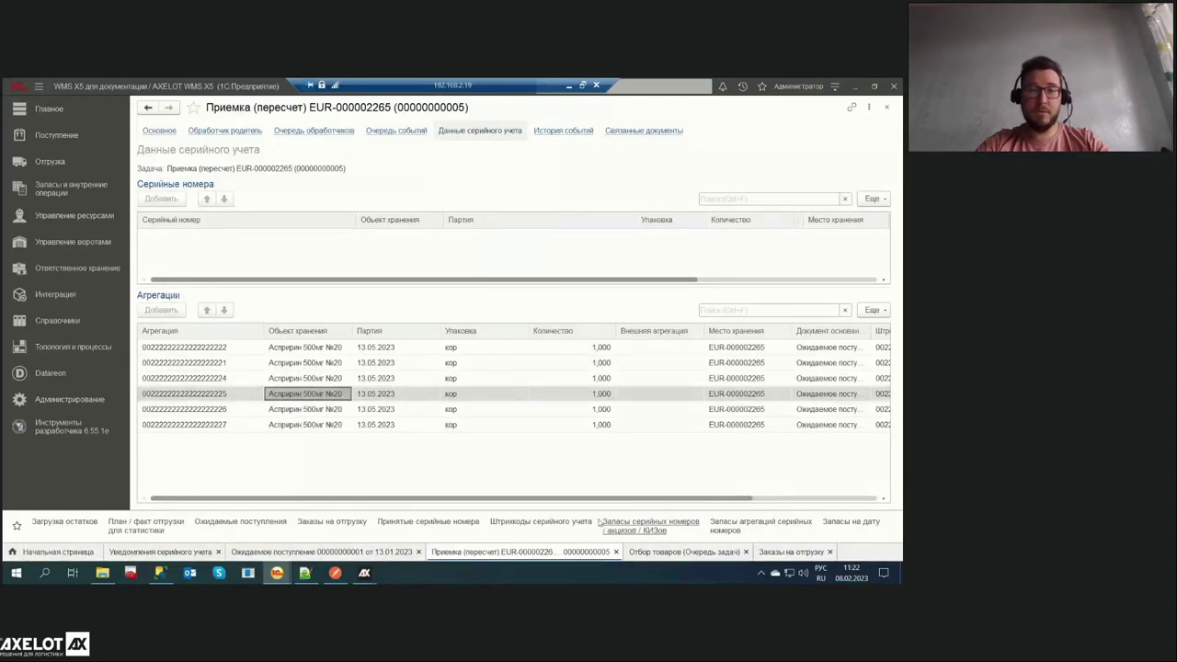
pyautogui.click(156, 552)
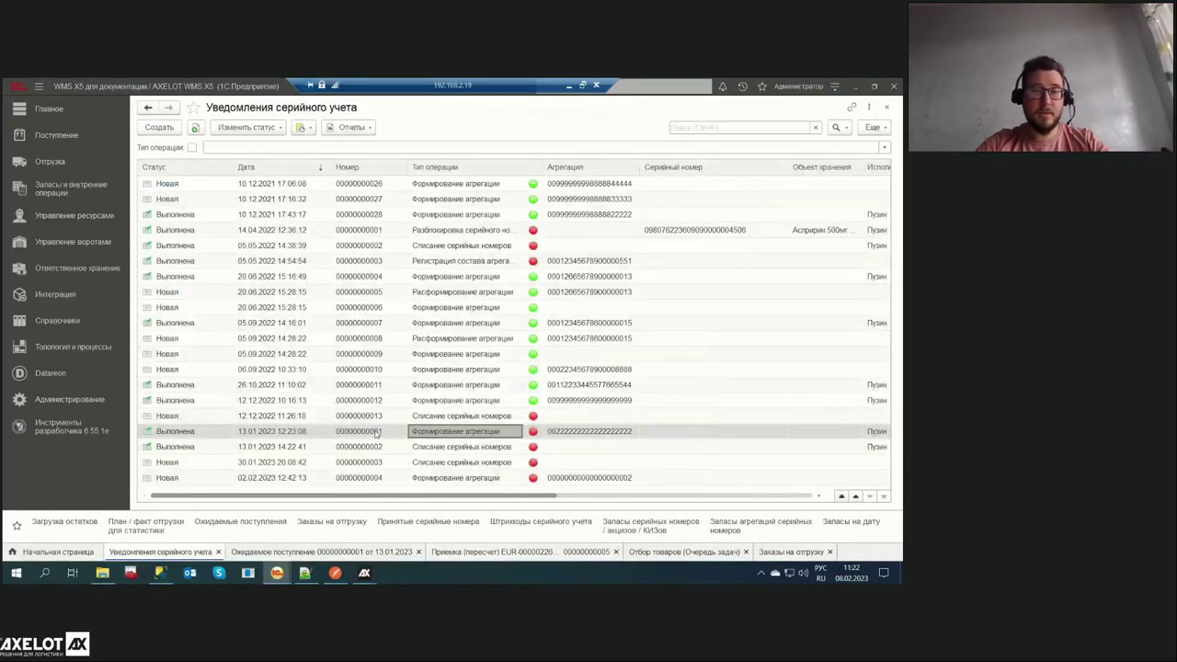
pyautogui.doubleClick(423, 433)
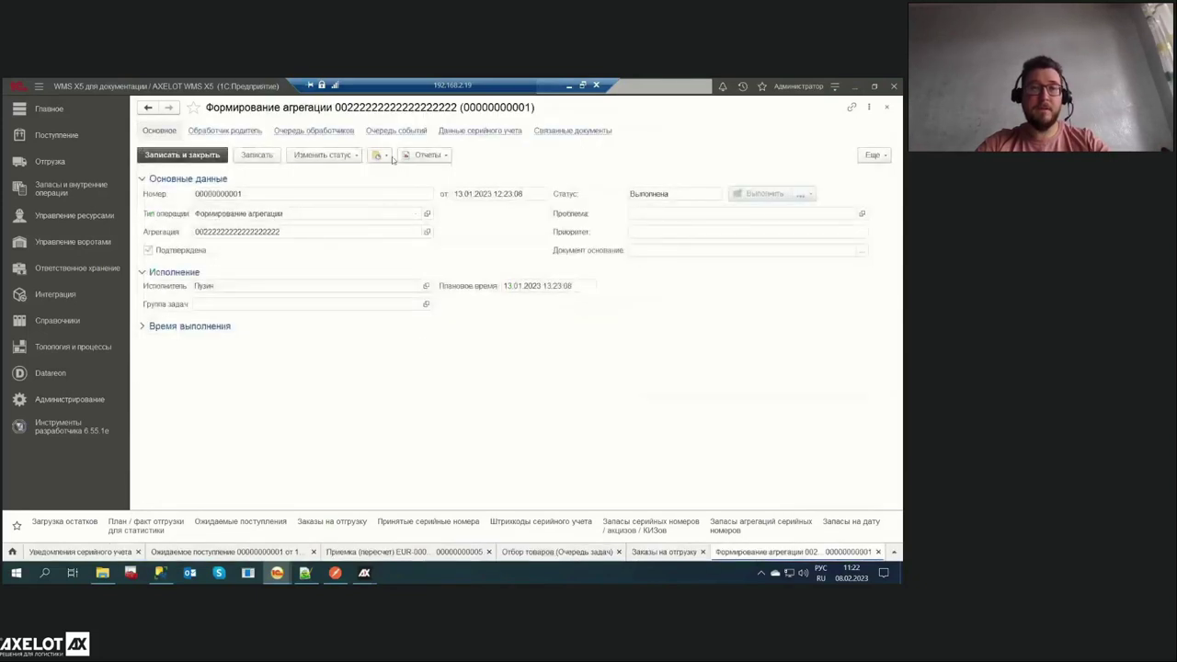
pyautogui.click(443, 134)
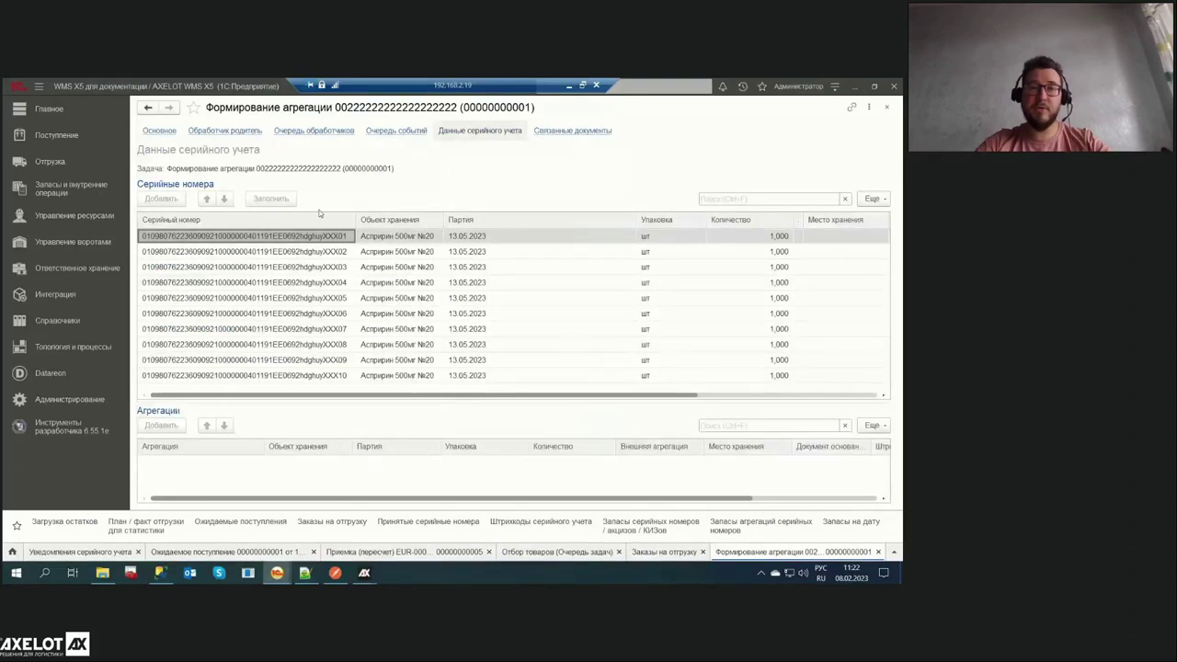
pyautogui.click(160, 130)
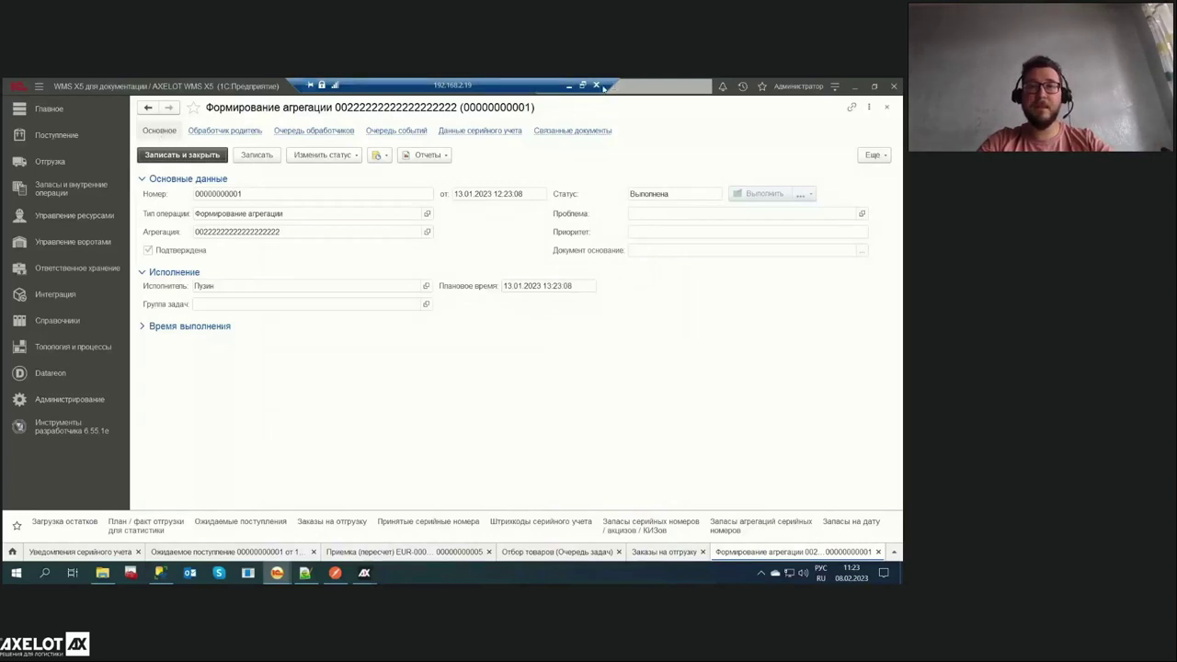
# Switch to the webinar window in the browser briefly, return to WMS X5, and close the aggregation notification
pyautogui.click(568, 85)
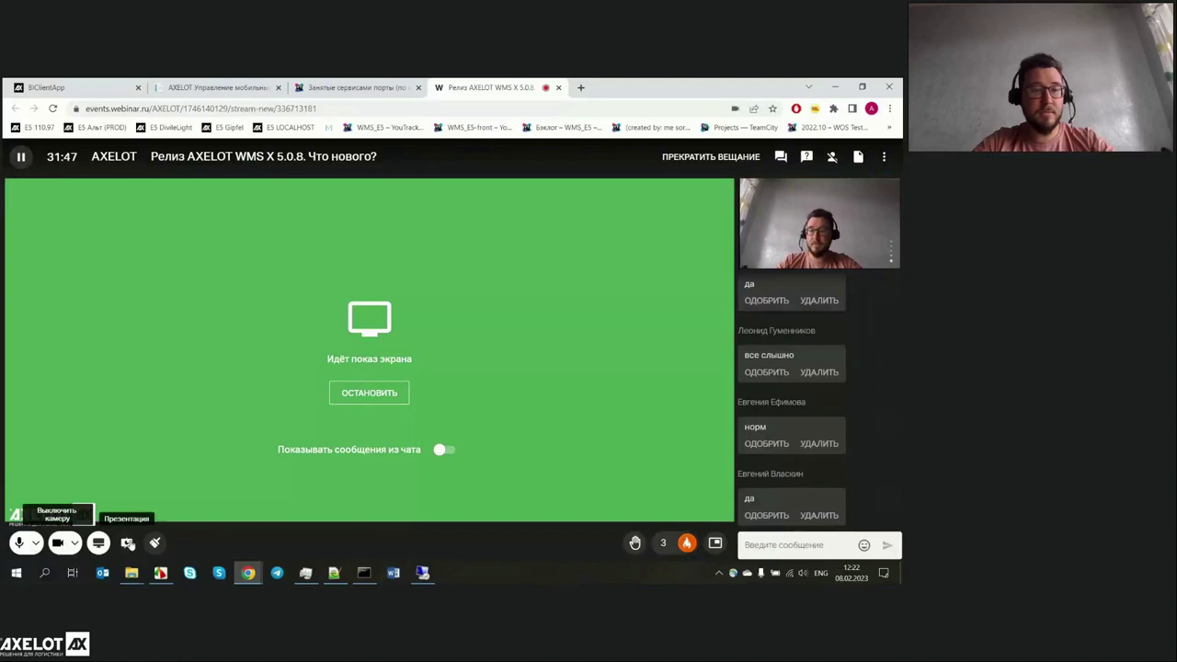
pyautogui.click(422, 573)
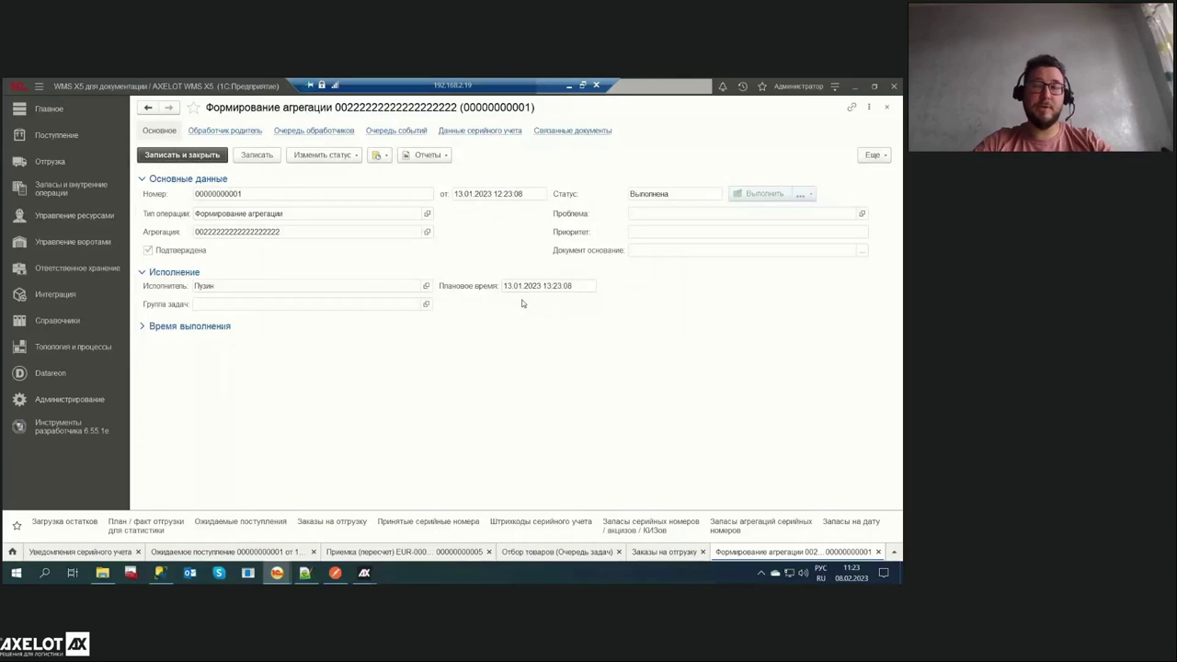
pyautogui.press('Escape')
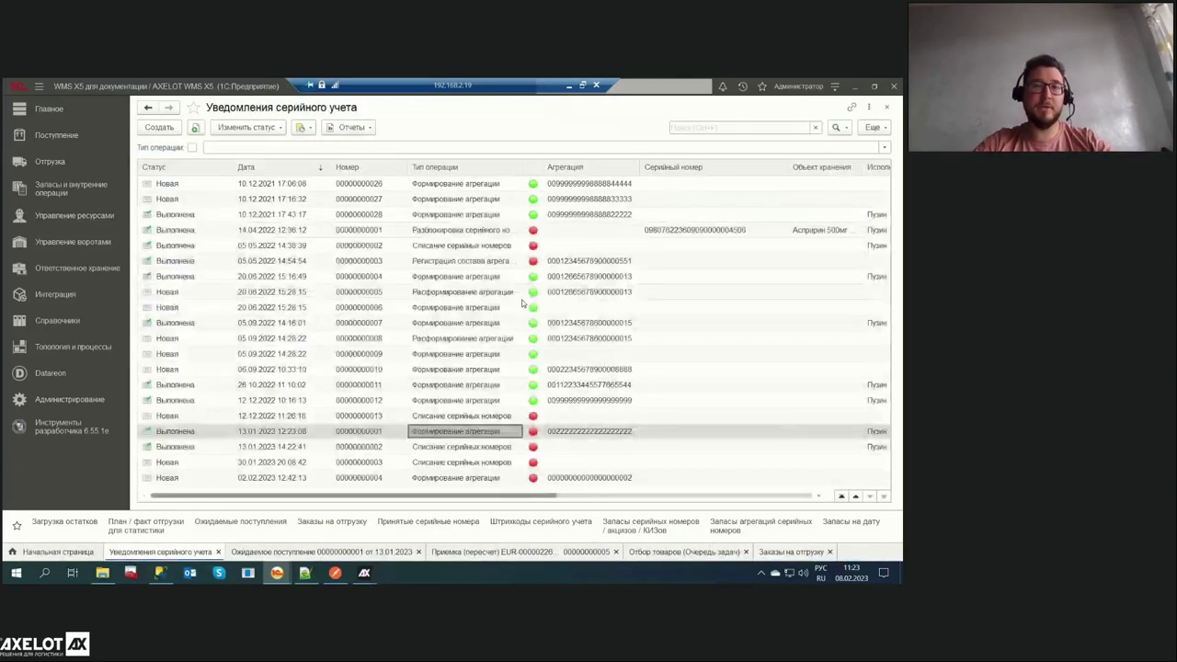
# Sort the "Уведомления серийного учета" list by aggregation and close the list
pyautogui.click(568, 169)
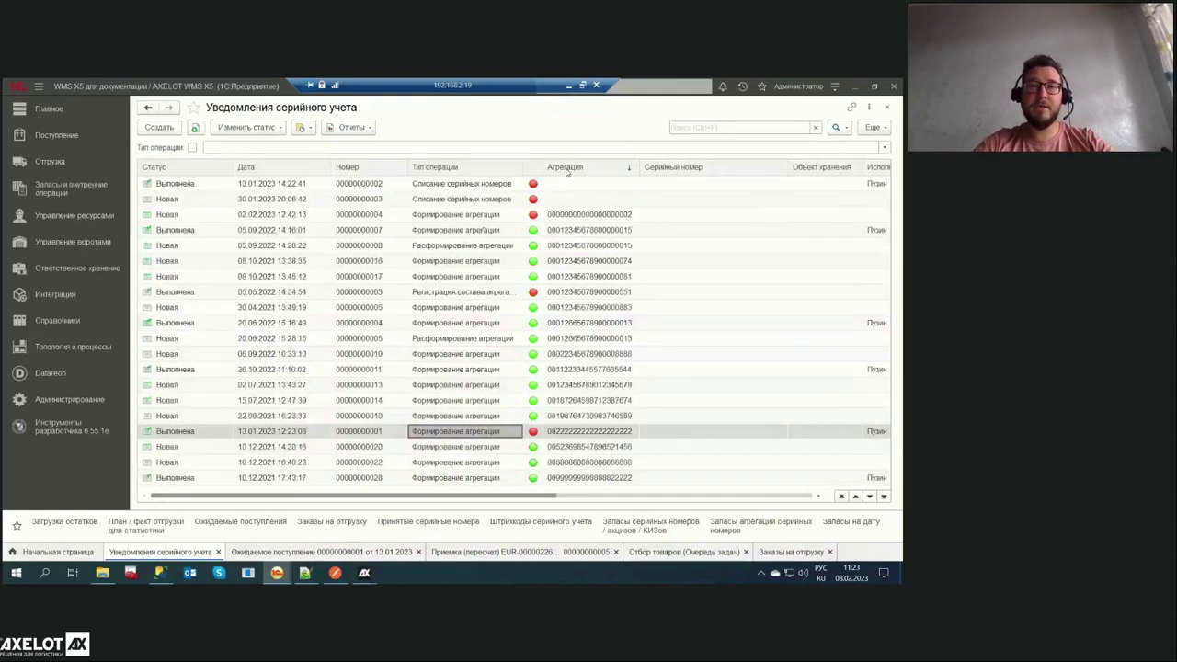
pyautogui.click(888, 107)
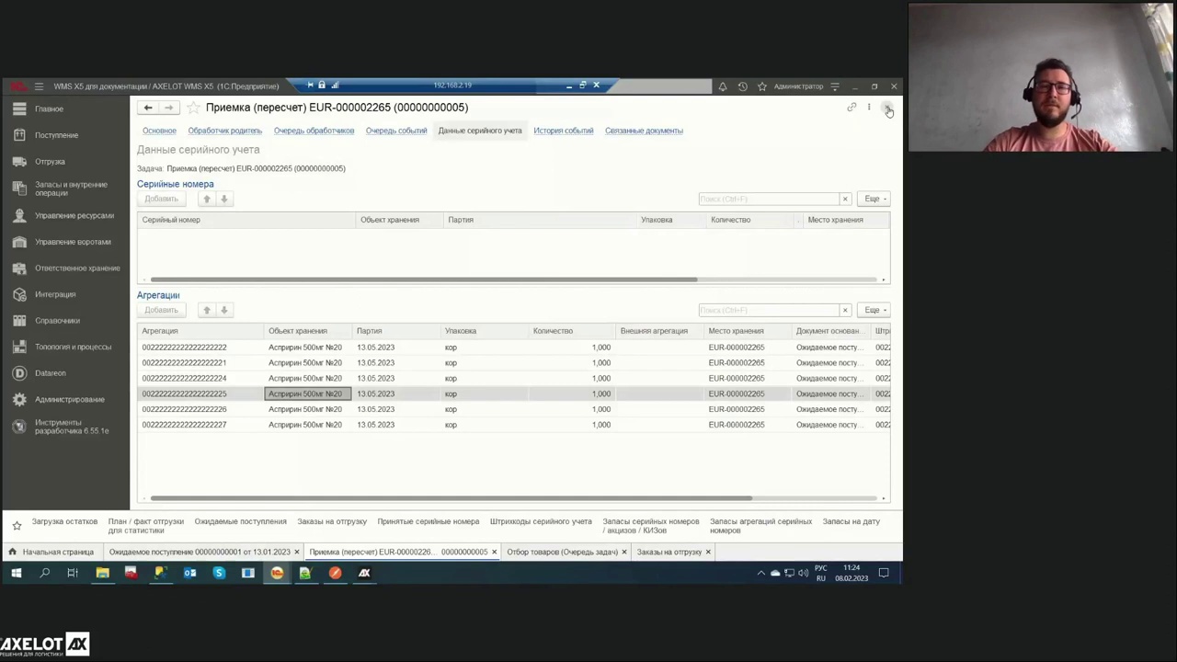
# Open the shipment order of 13.01.2023 from "Заказы на отгрузку", and from it the process "Отгрузка с обратным акцептом"
pyautogui.click(50, 162)
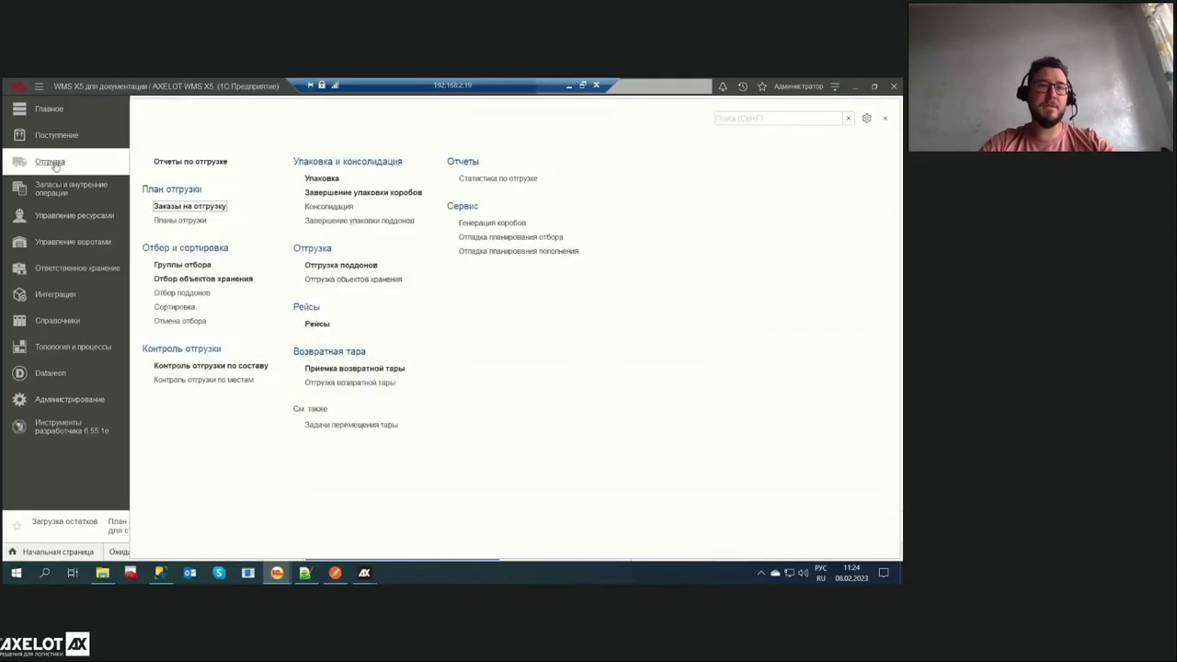
pyautogui.click(200, 208)
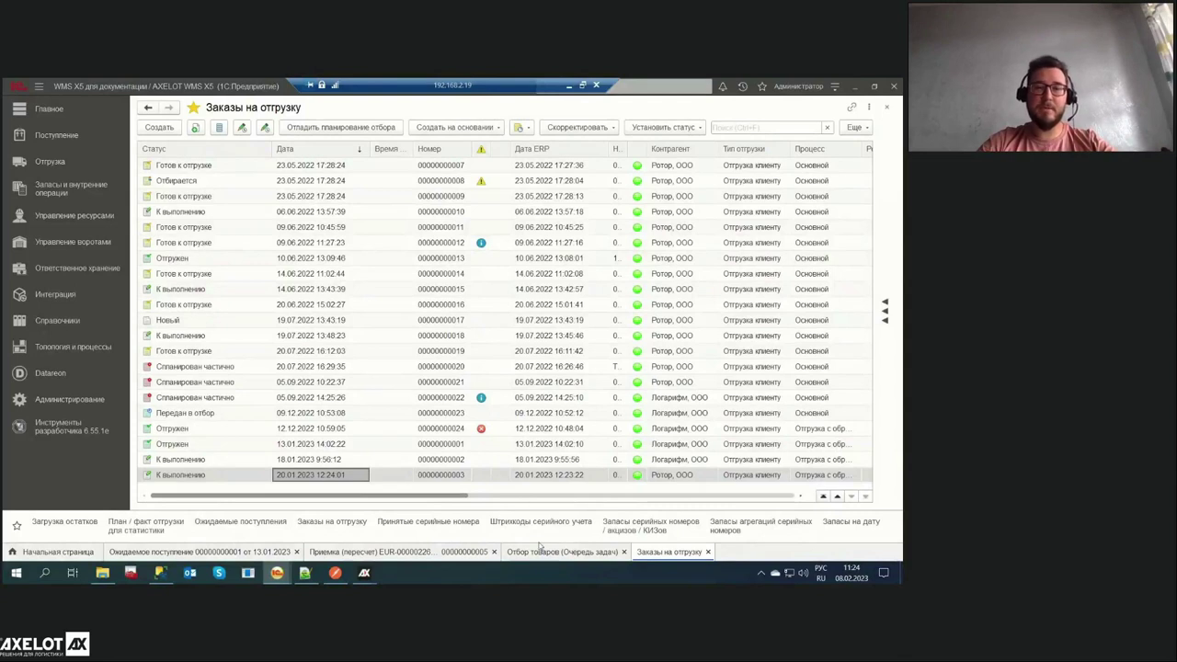
pyautogui.click(396, 355)
pyautogui.doubleClick(395, 351)
pyautogui.press('Escape')
pyautogui.click(592, 445)
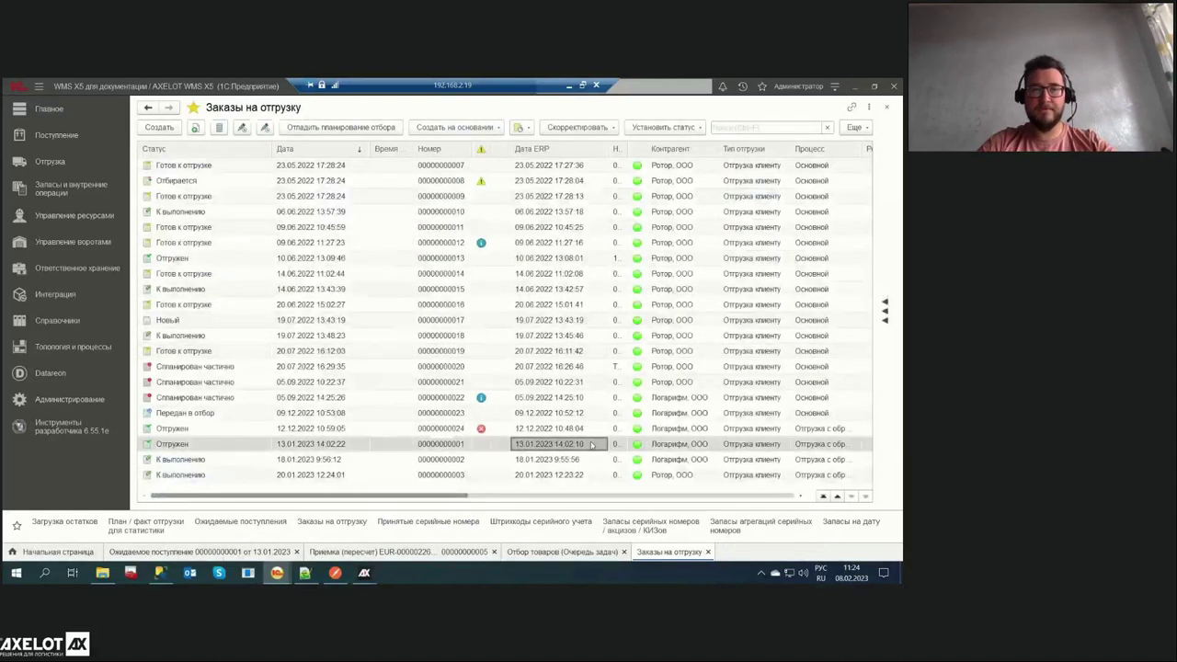
pyautogui.press('Return')
pyautogui.click(777, 245)
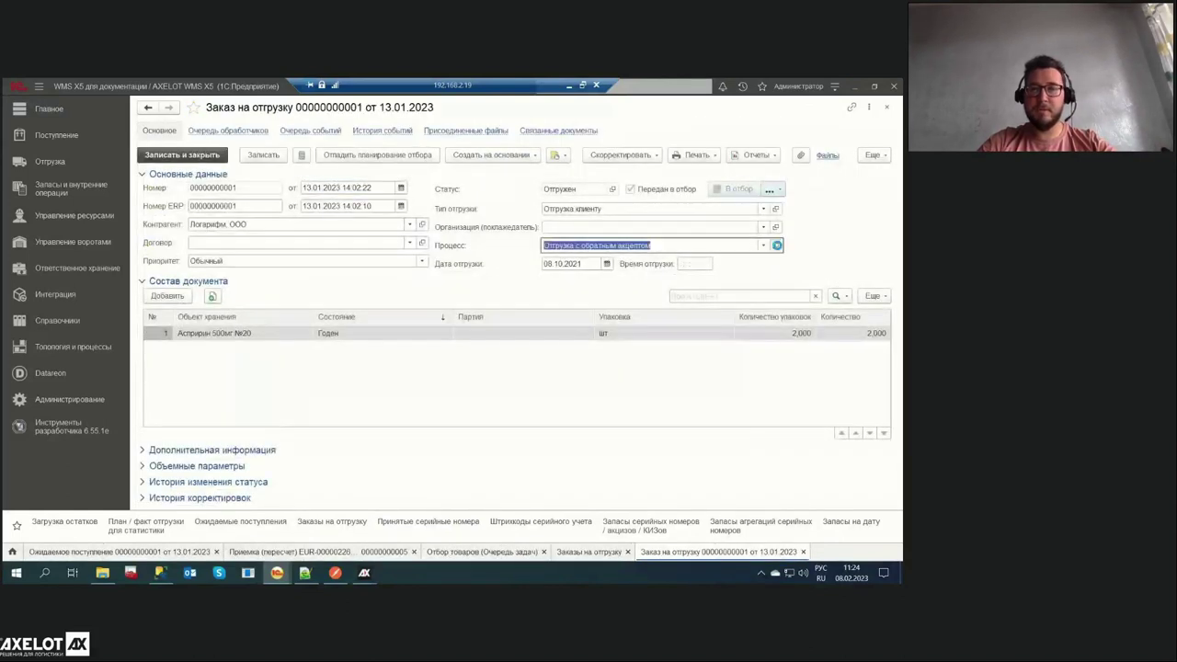
# Examine the settings of the shipping process, including the option "Не контролировать серийные номера / акцизы / КИЗы"
pyautogui.scroll(-5, 623, 272)
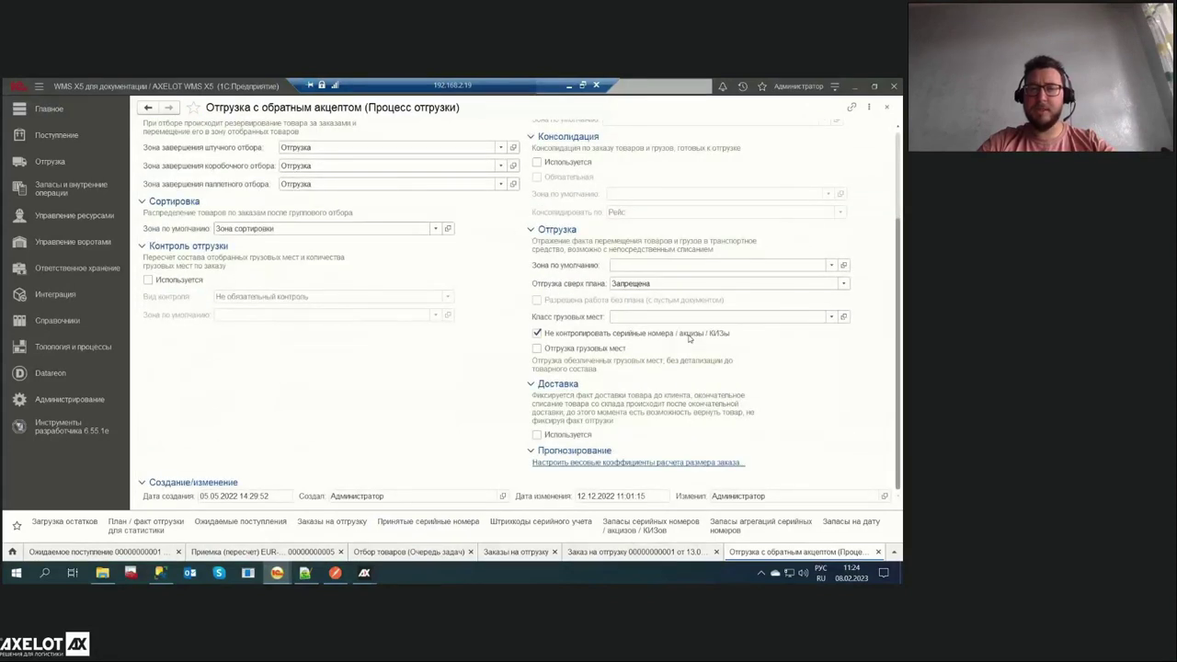
pyautogui.scroll(3, 689, 338)
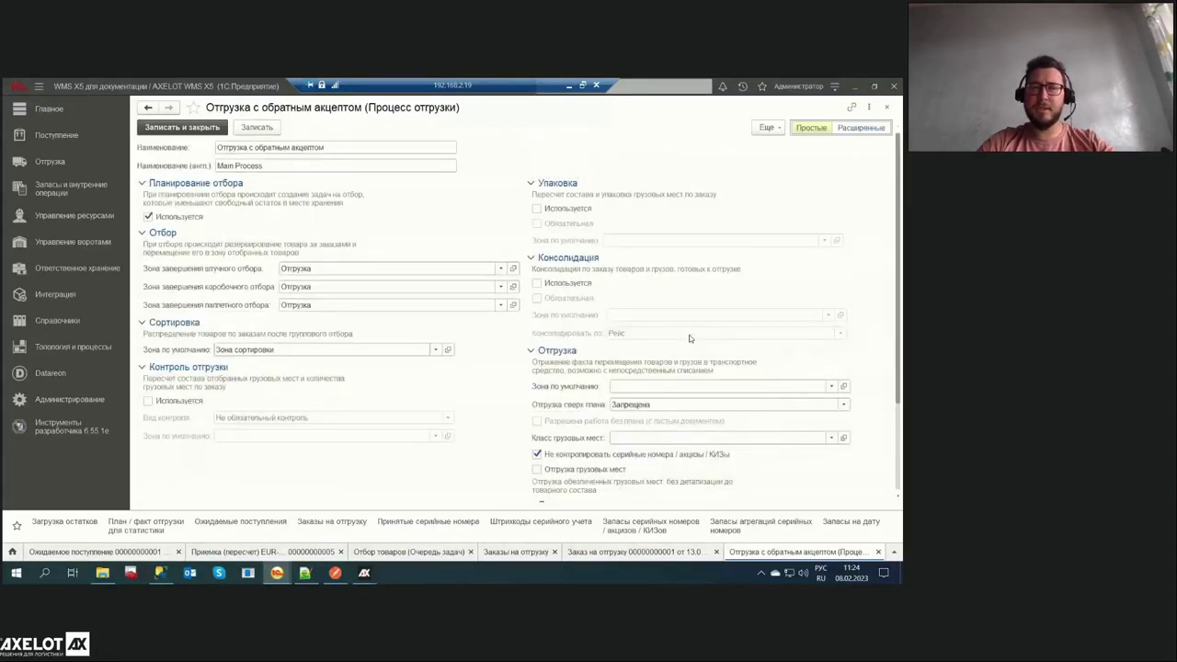
pyautogui.scroll(-3, 692, 333)
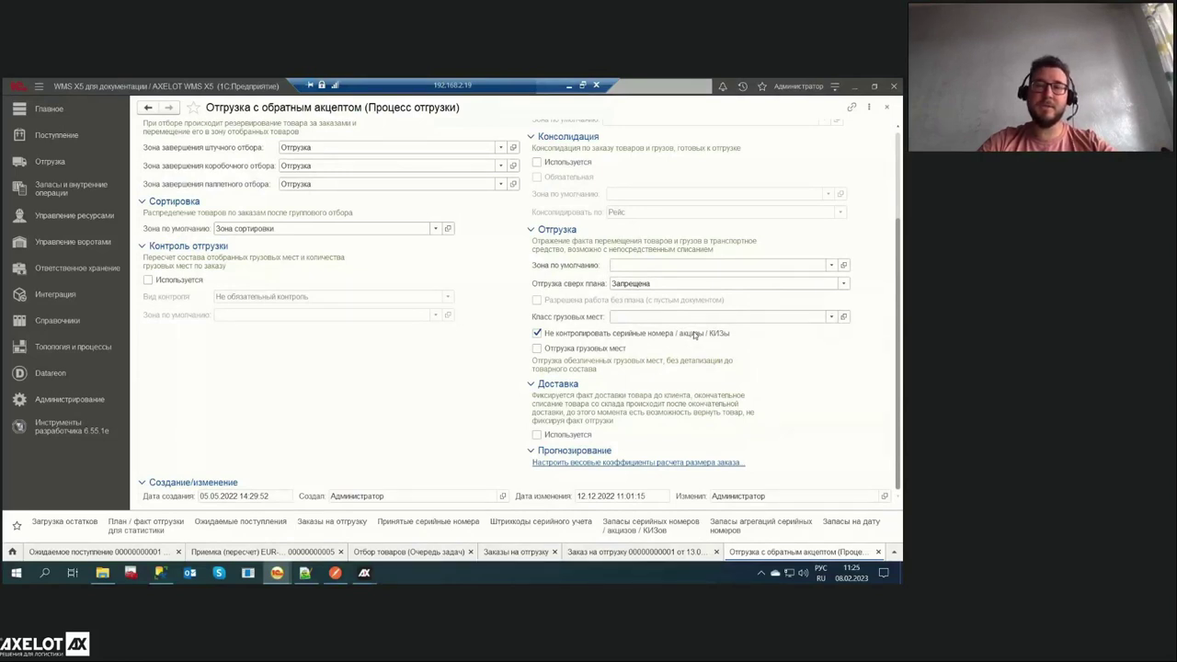
pyautogui.scroll(3, 693, 333)
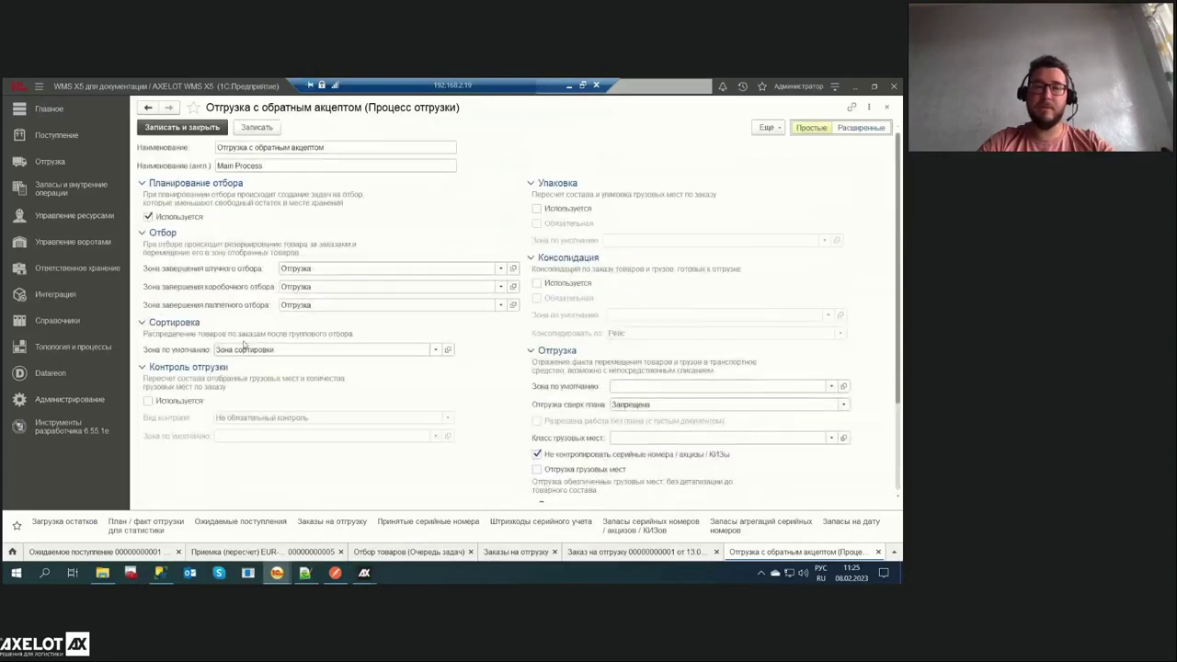
# Reopen the "Уведомления серийного учета" list and sort it by date
pyautogui.click(69, 189)
pyautogui.scroll(-1, 387, 414)
pyautogui.click(394, 542)
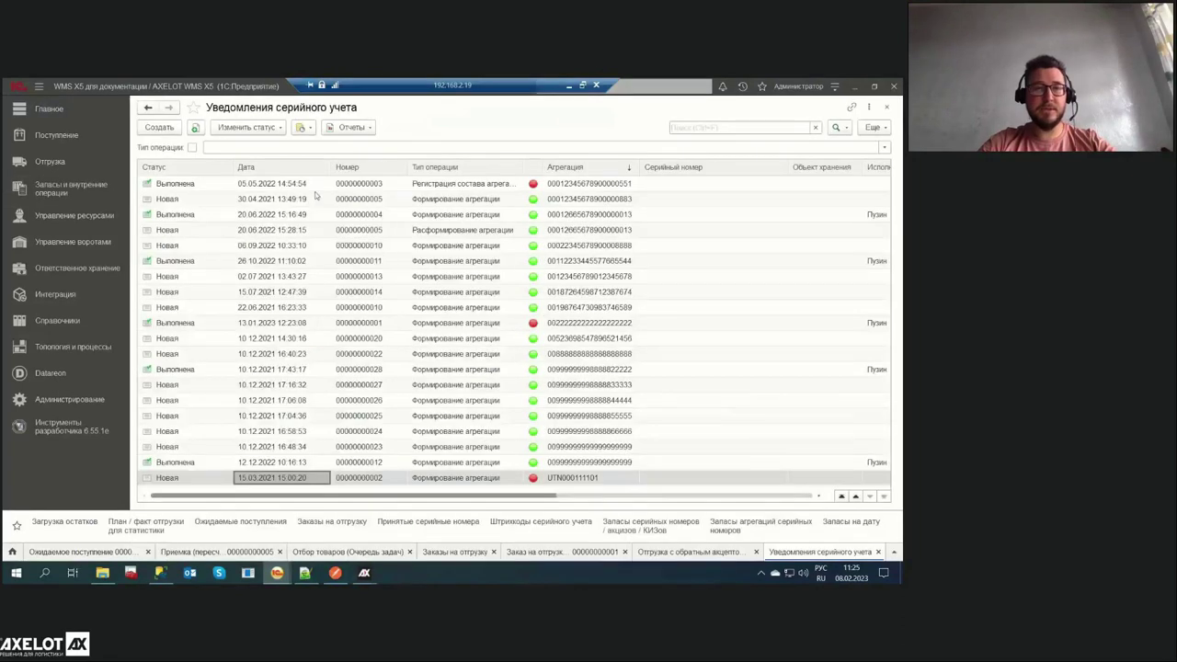
pyautogui.click(246, 167)
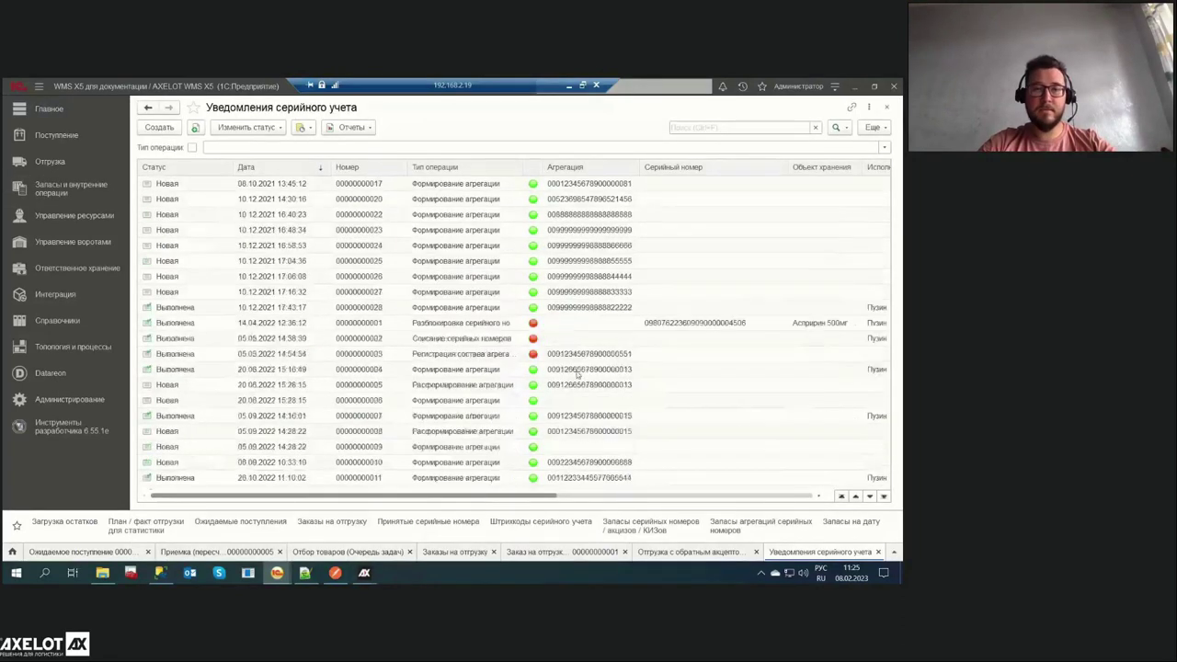
# Review the "Списание серийных номеров" notification of 13.01.2023 with its base shipment order and serial accounting data, then close both documents
pyautogui.doubleClick(496, 447)
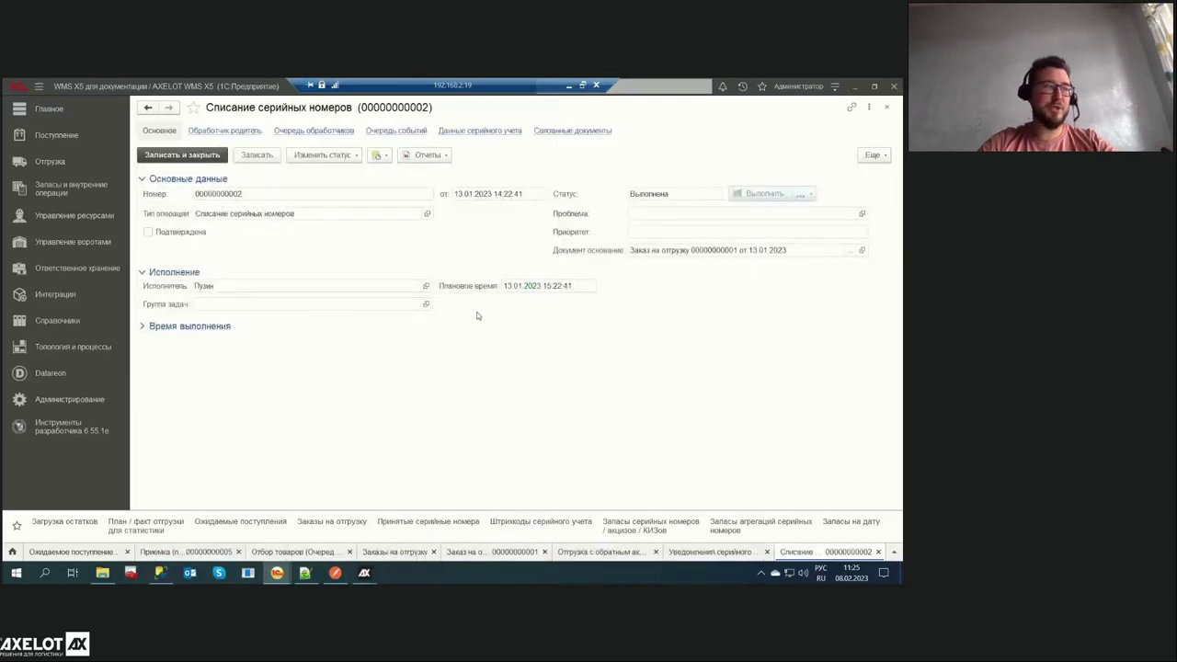
pyautogui.click(865, 249)
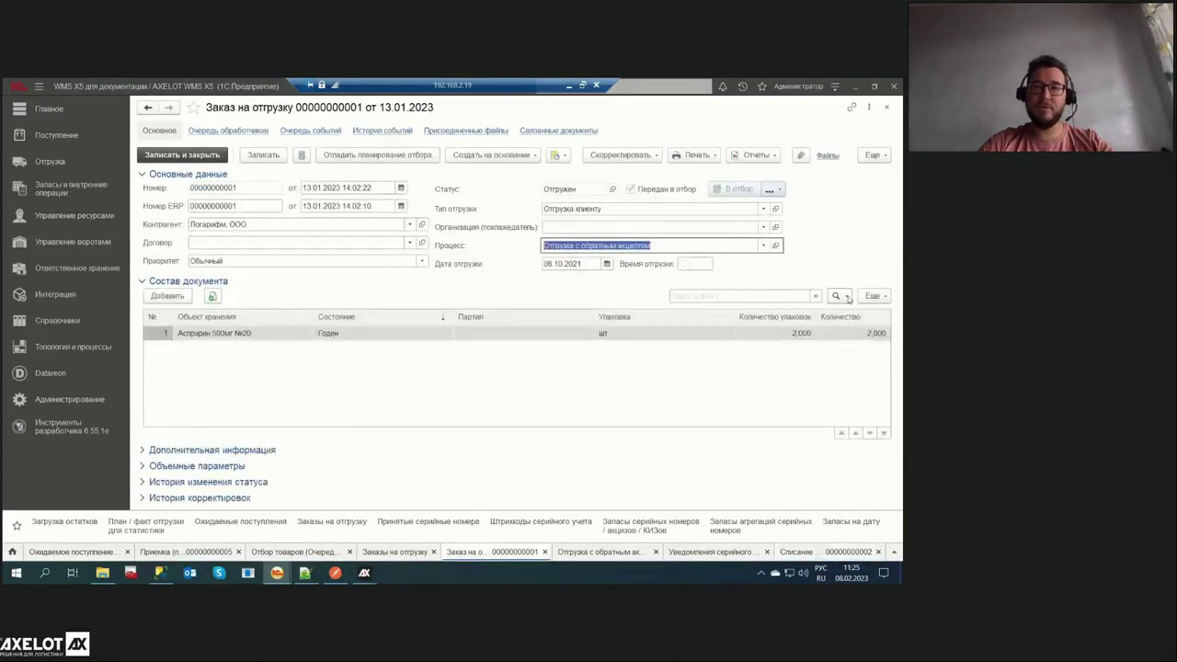
pyautogui.click(265, 337)
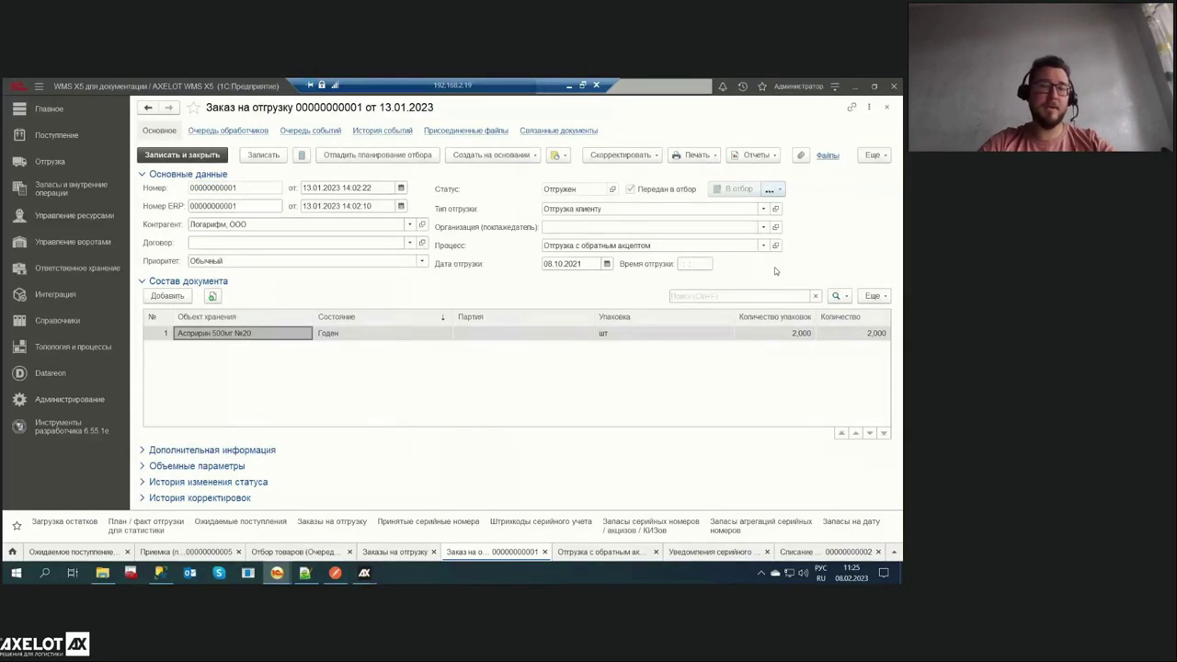
pyautogui.press('Escape')
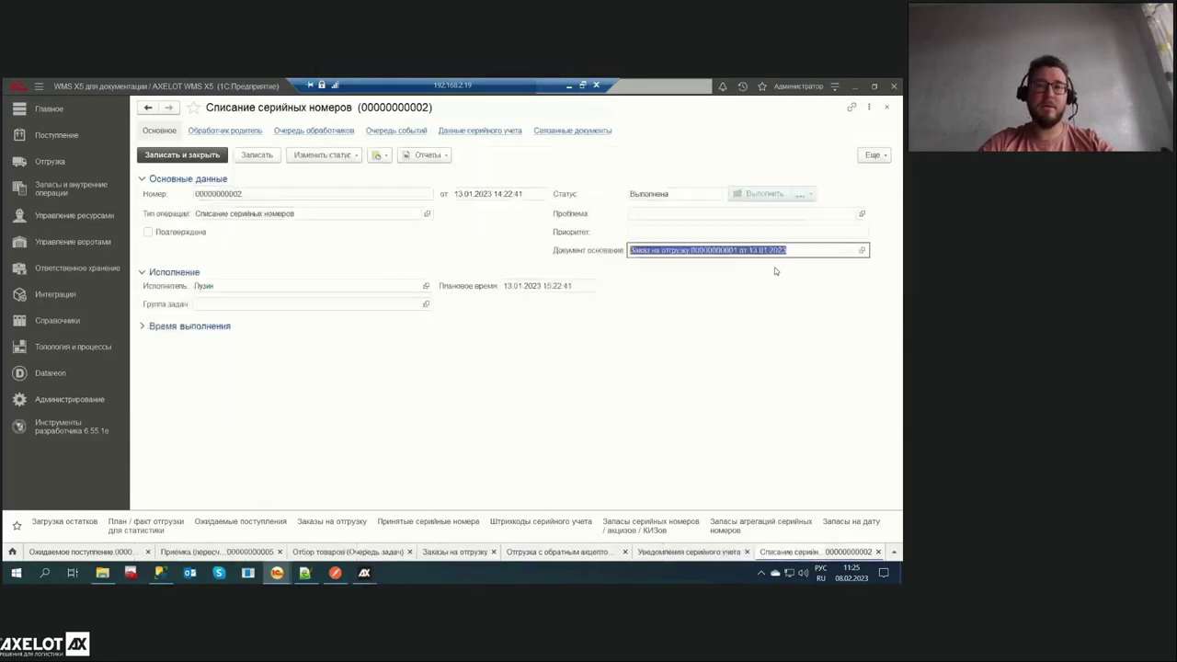
pyautogui.click(468, 133)
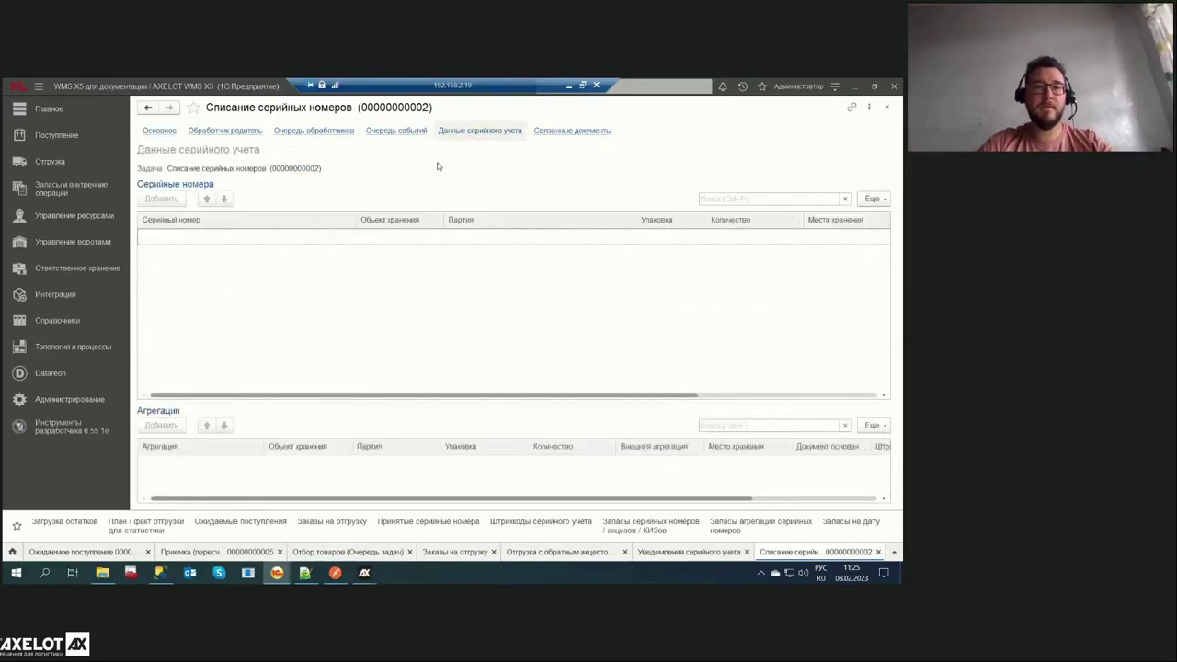
pyautogui.click(166, 130)
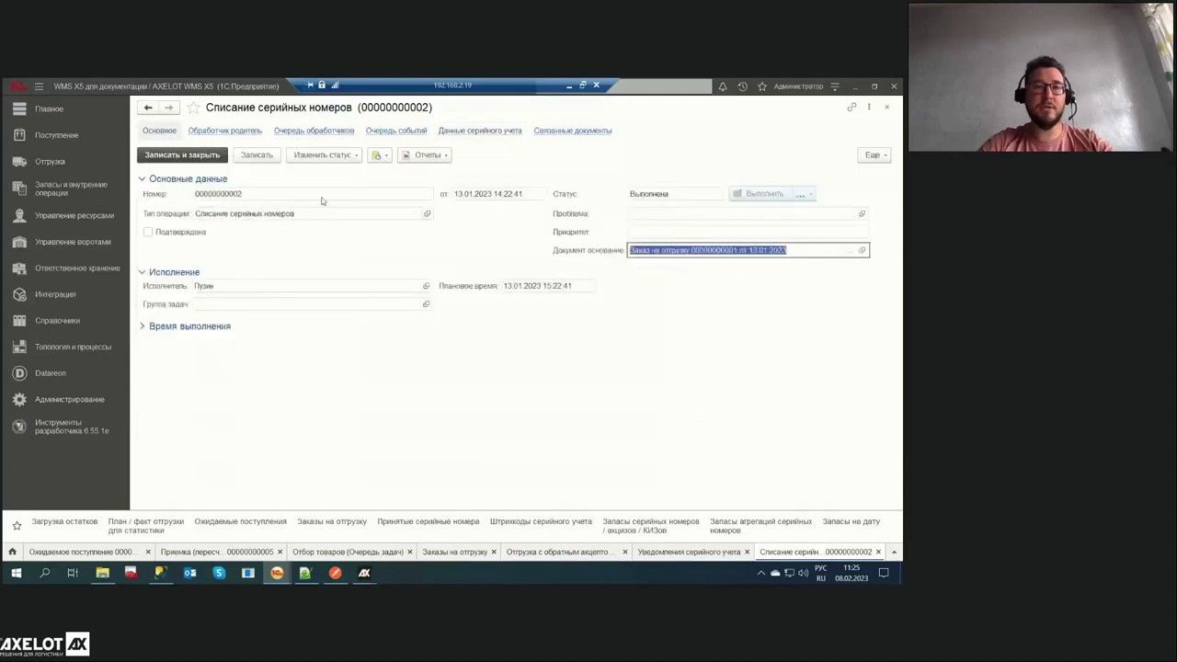
pyautogui.press('Escape')
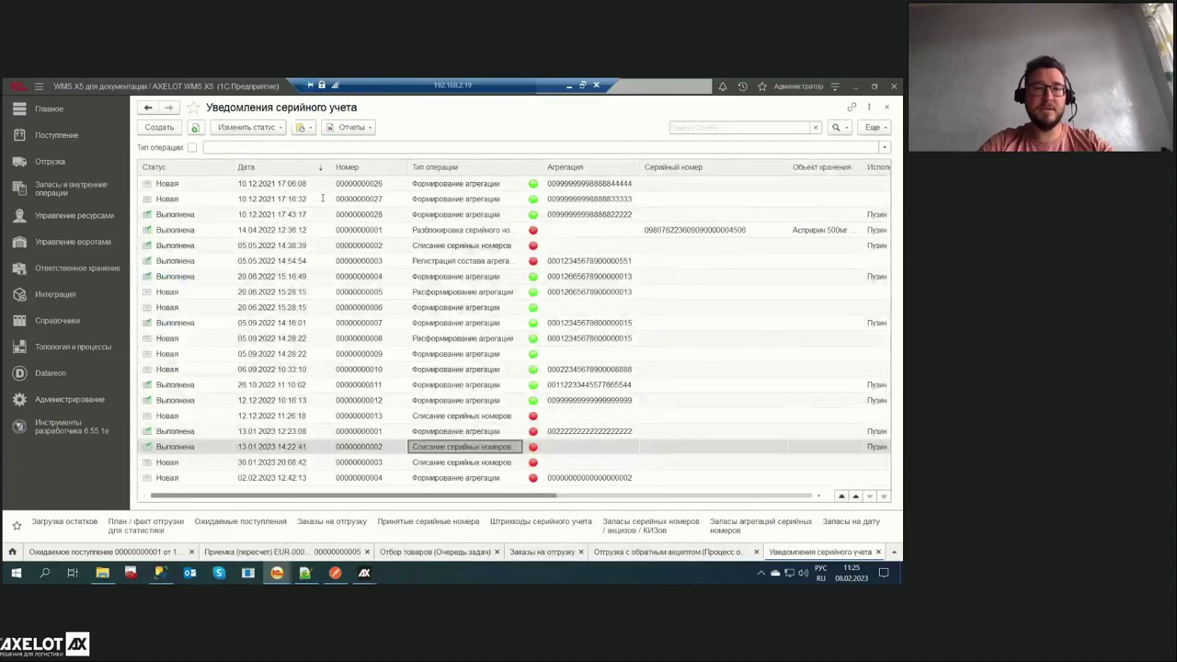
# Open the "Списание серийных номеров" notification of 30.01.2023, view its serial accounting data, and close it
pyautogui.click(491, 467)
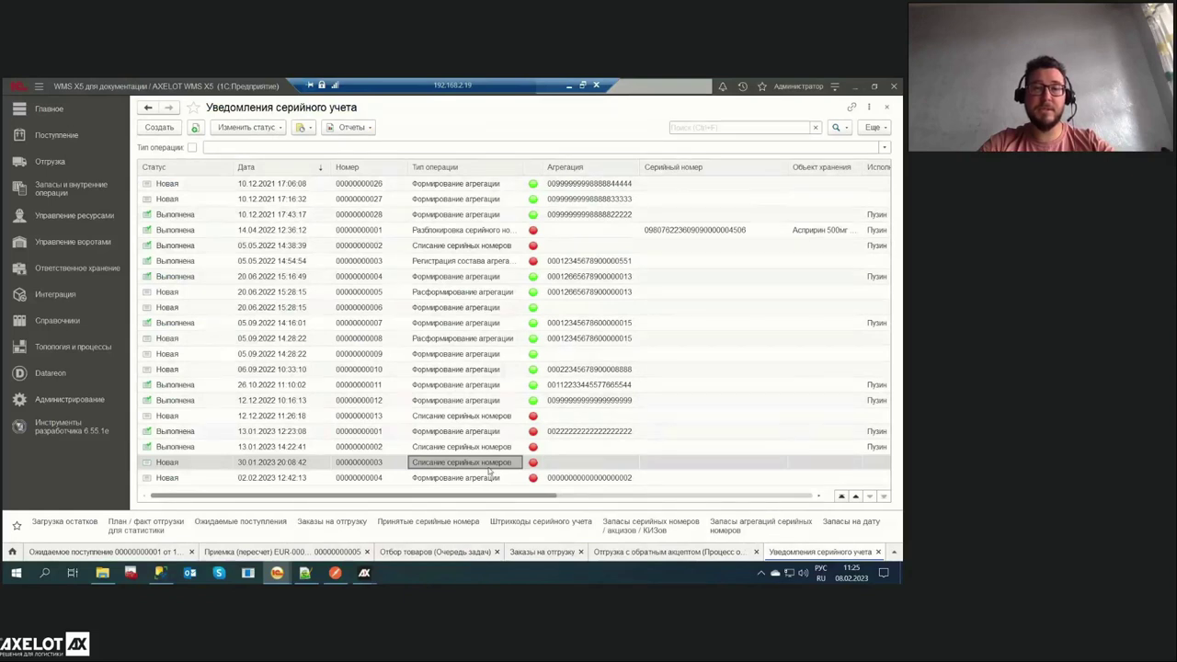
pyautogui.doubleClick(491, 467)
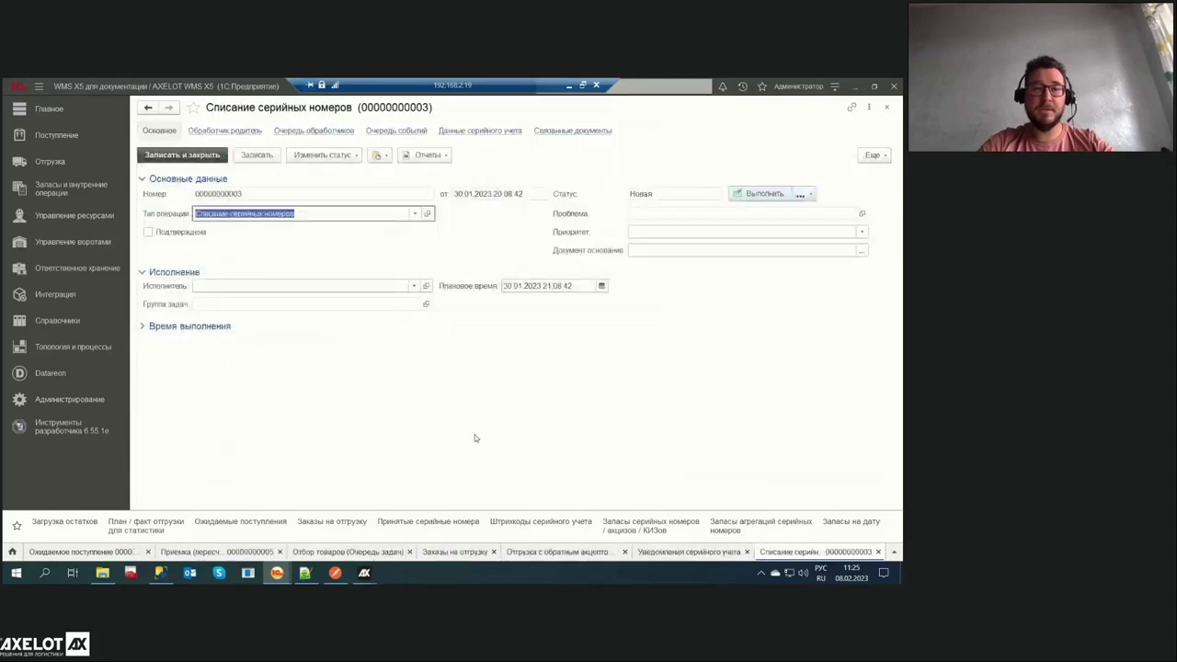
pyautogui.click(480, 132)
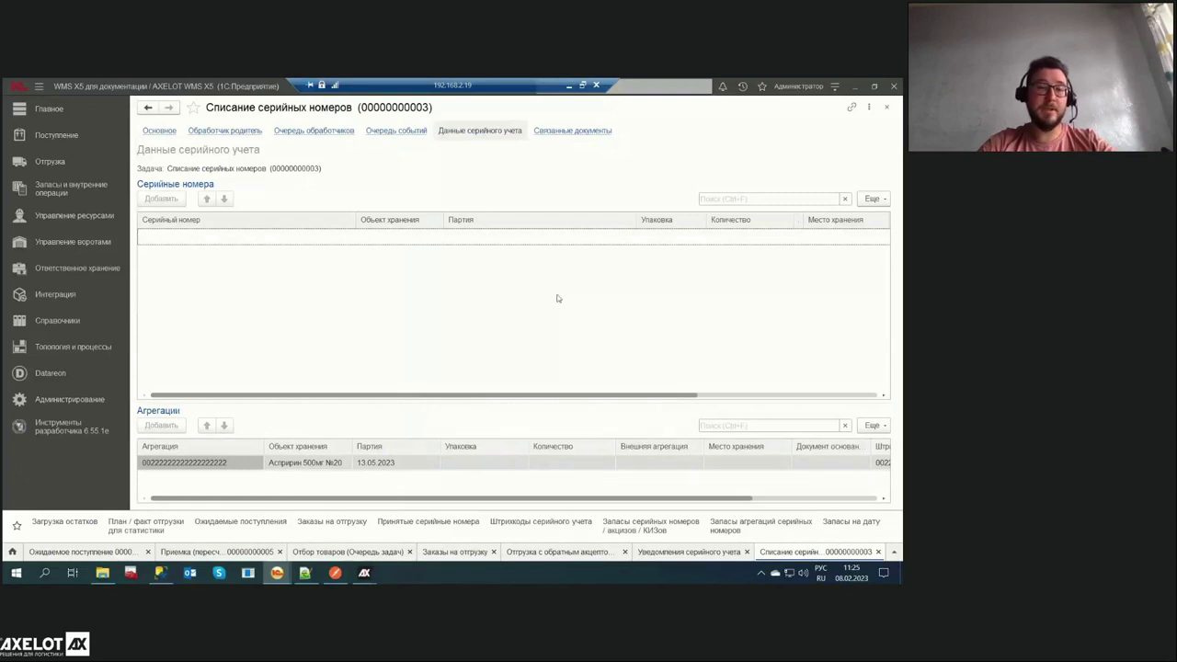
pyautogui.press('Escape')
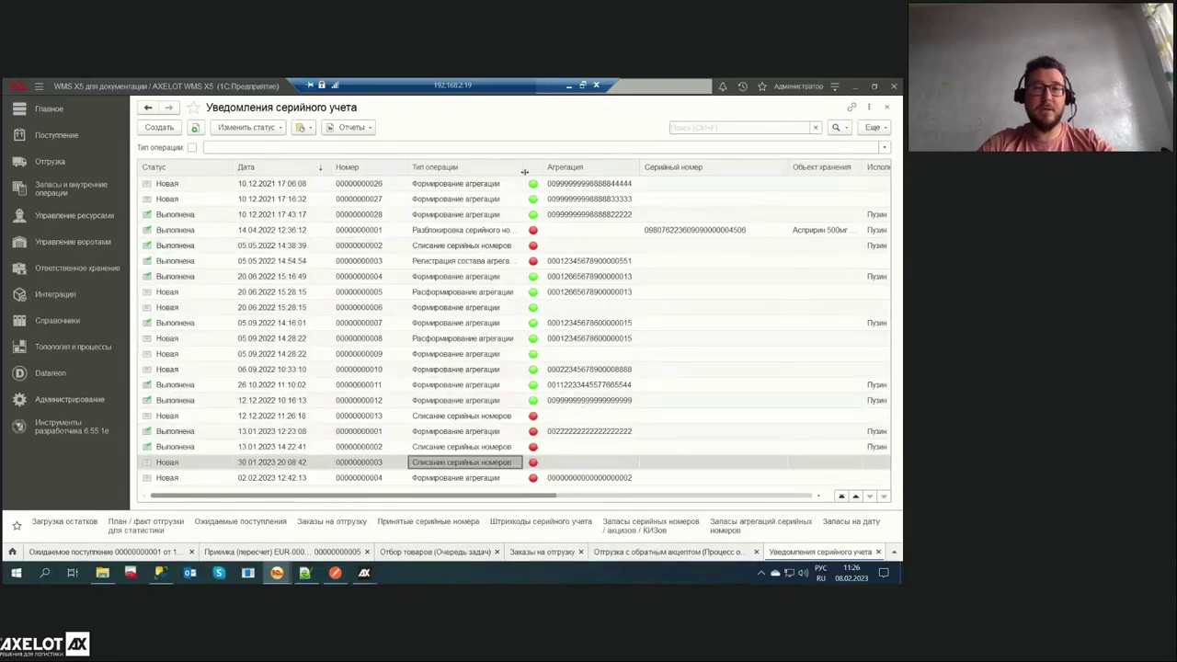
# Widen the "Тип операции" column, review the "Расформирование агрегации" notification of 05.09.2022, and close it
pyautogui.moveTo(524, 171); pyautogui.dragTo(554, 172)
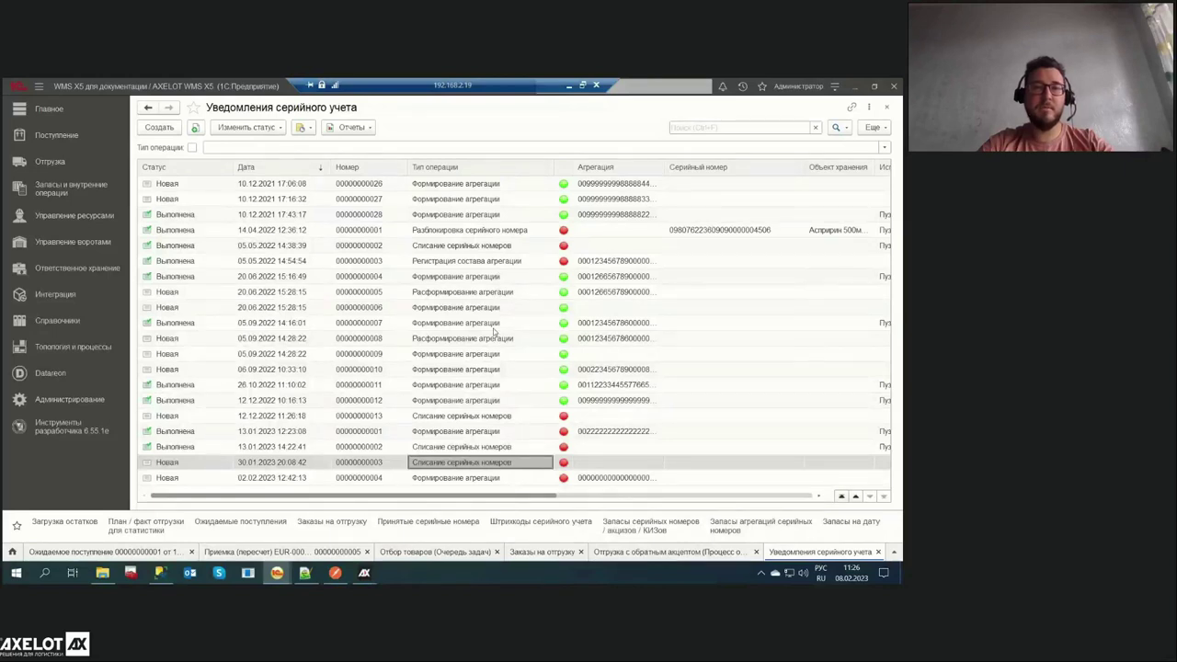
pyautogui.doubleClick(488, 339)
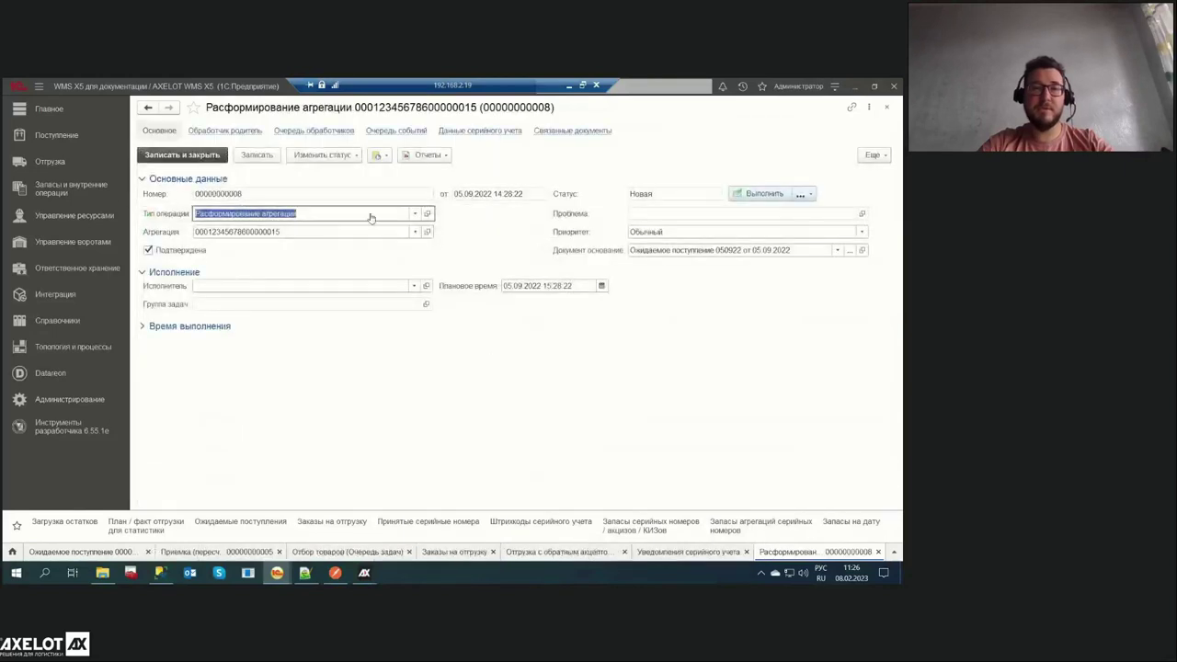
pyautogui.click(504, 133)
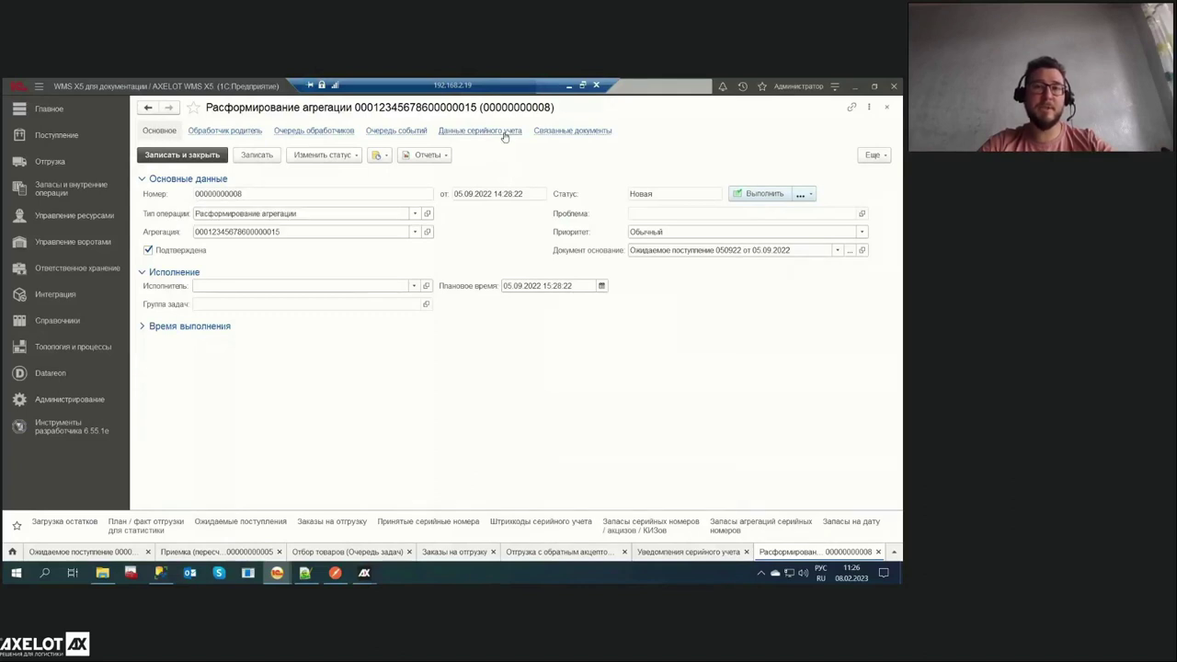
pyautogui.press('Escape')
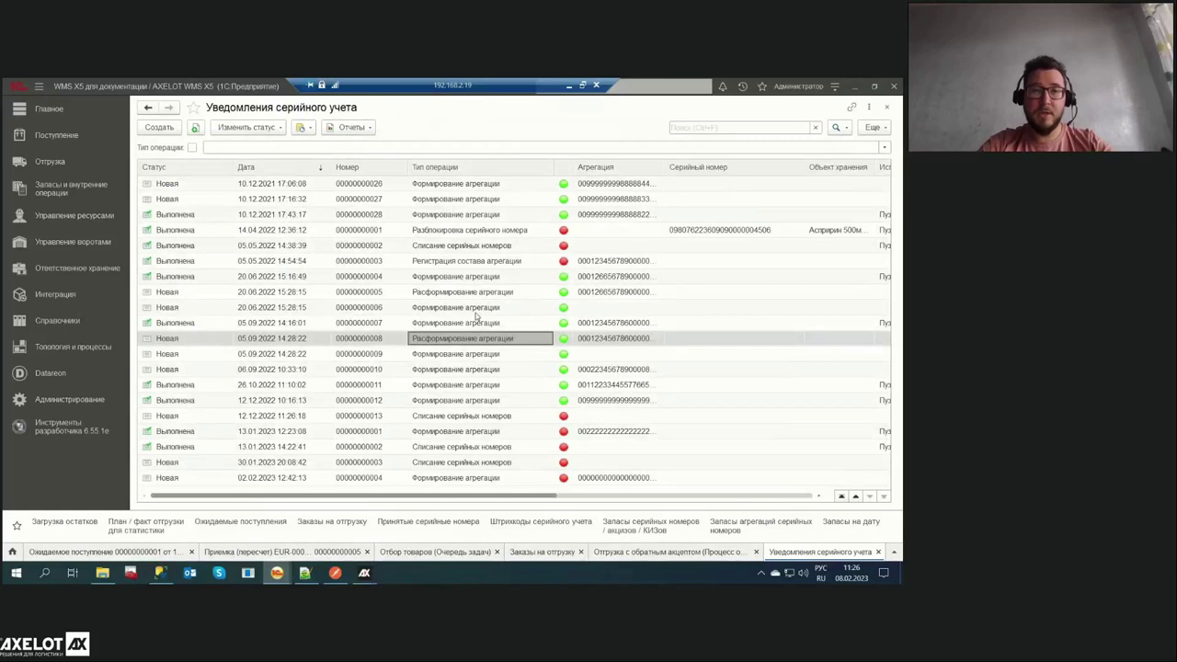
# Open the "Регистрация состава агрегации" notification of 05.05.2022, view its serial accounting data, and close it
pyautogui.doubleClick(505, 262)
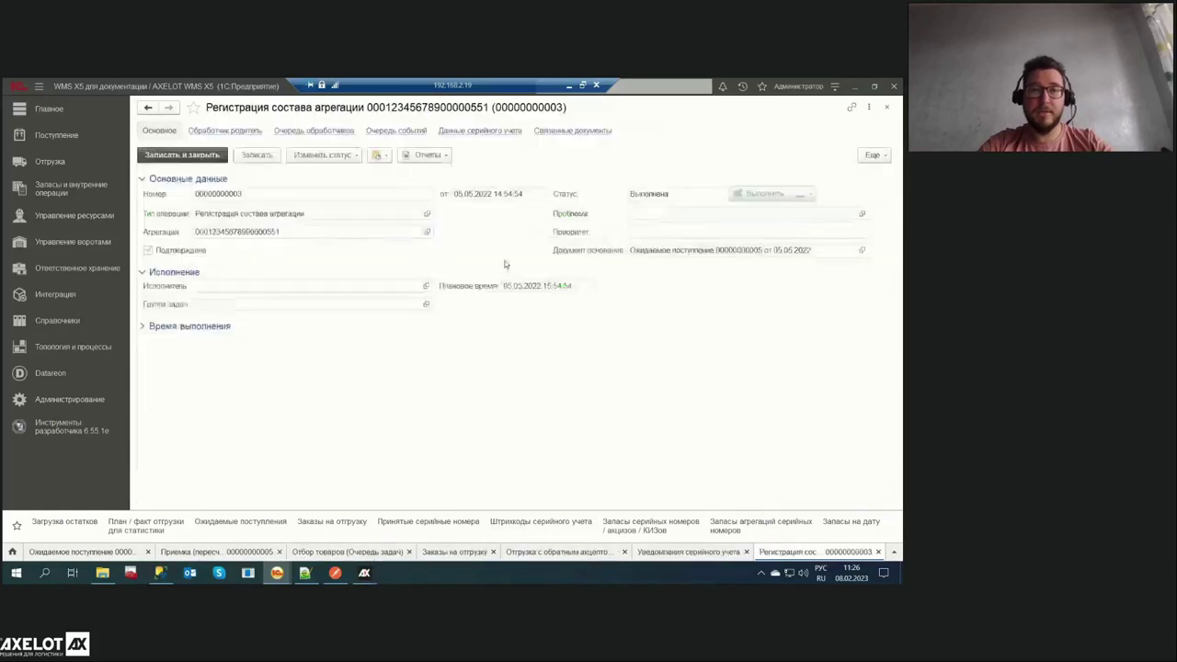
pyautogui.click(473, 132)
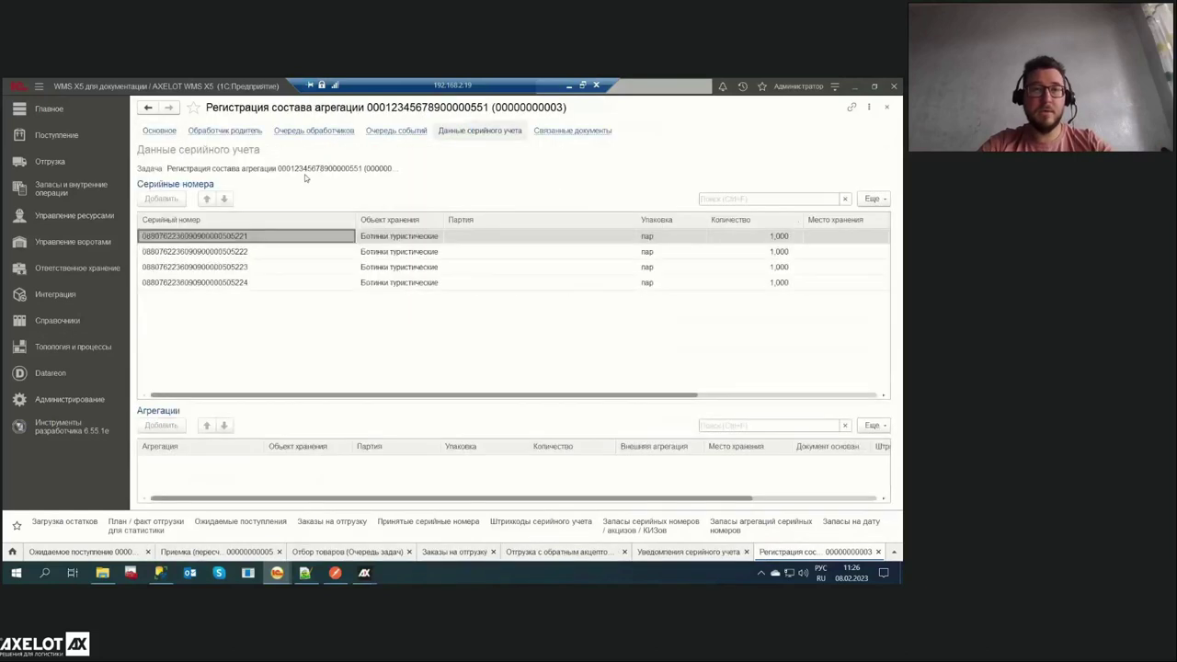
pyautogui.press('Escape')
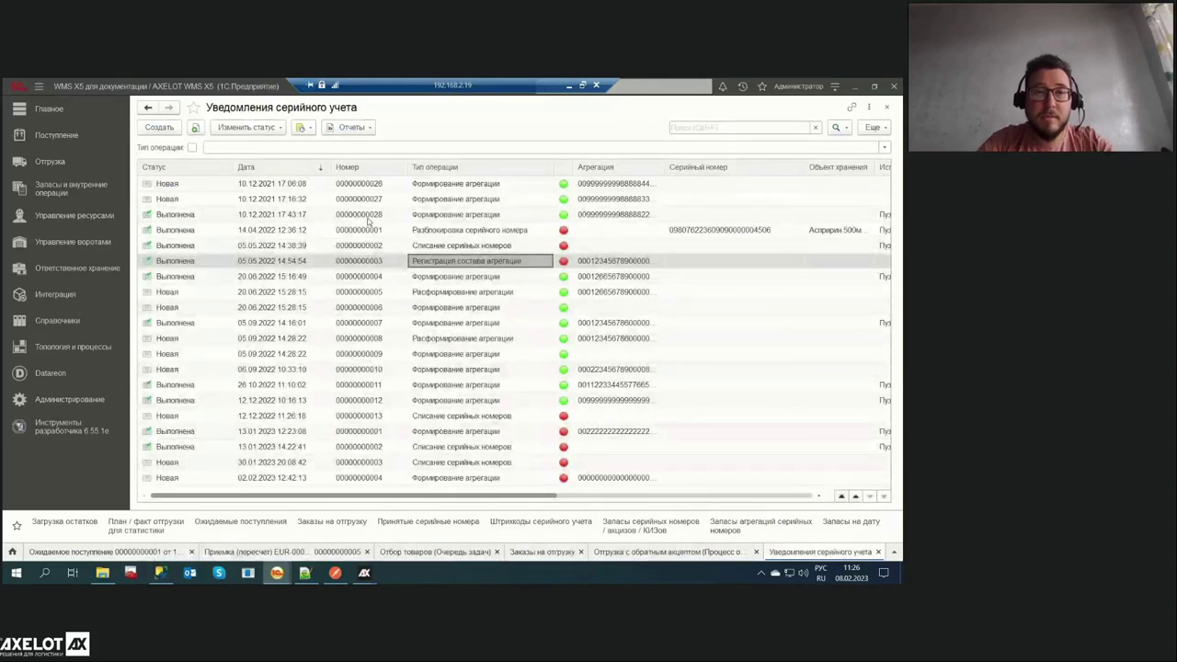
# Create and save a serial accounting notification with operation type "Регистрация состава агрегации", check its serial accounting data, and close it
pyautogui.click(160, 128)
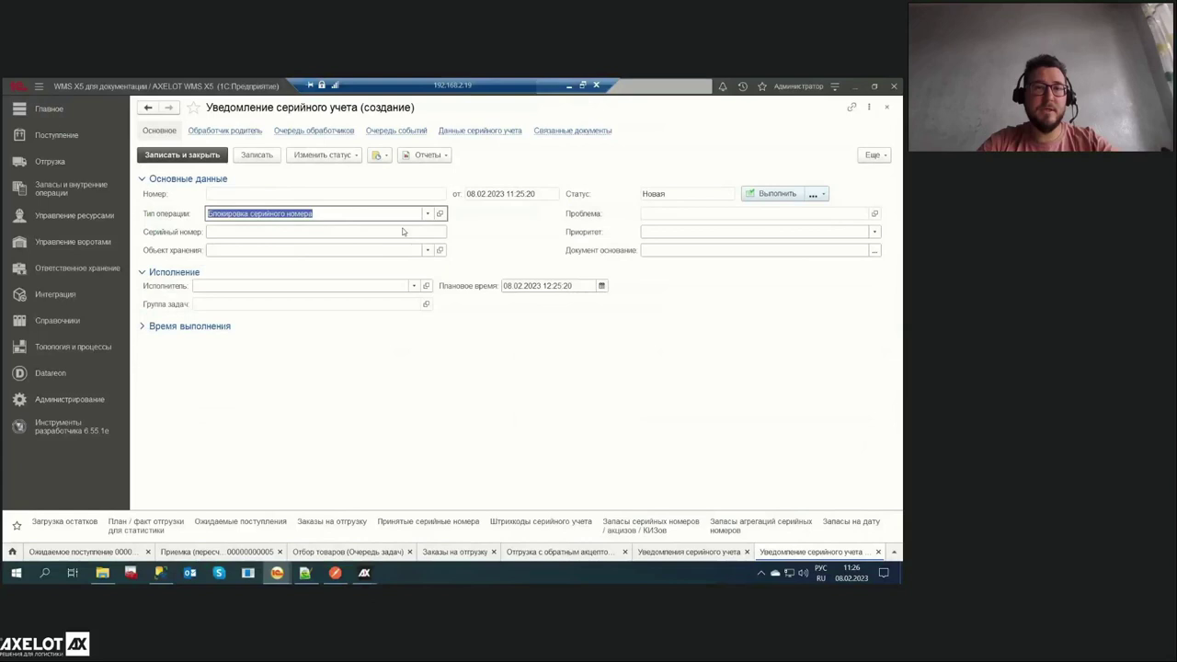
pyautogui.click(427, 214)
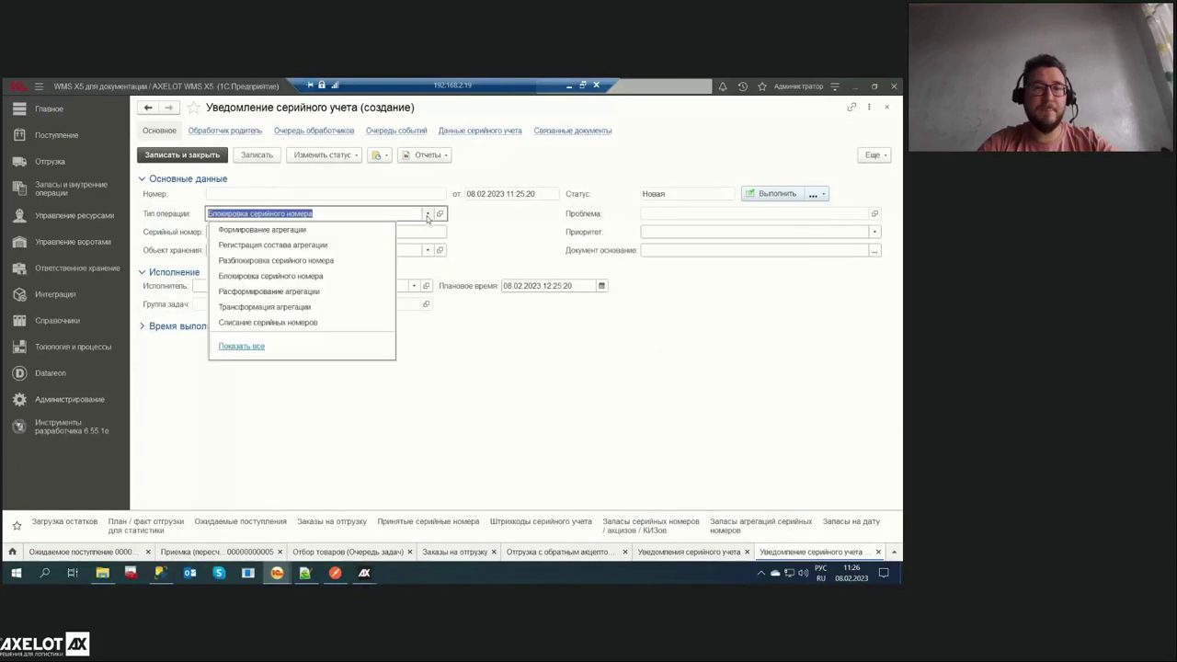
pyautogui.click(318, 245)
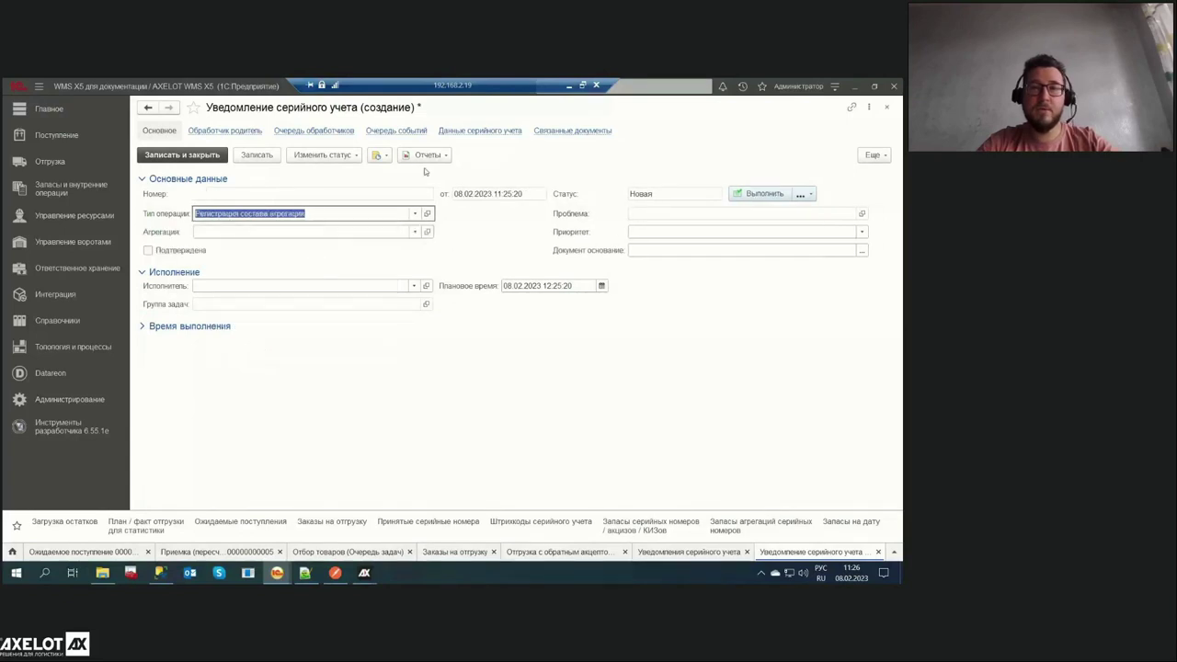
pyautogui.click(478, 130)
pyautogui.click(537, 344)
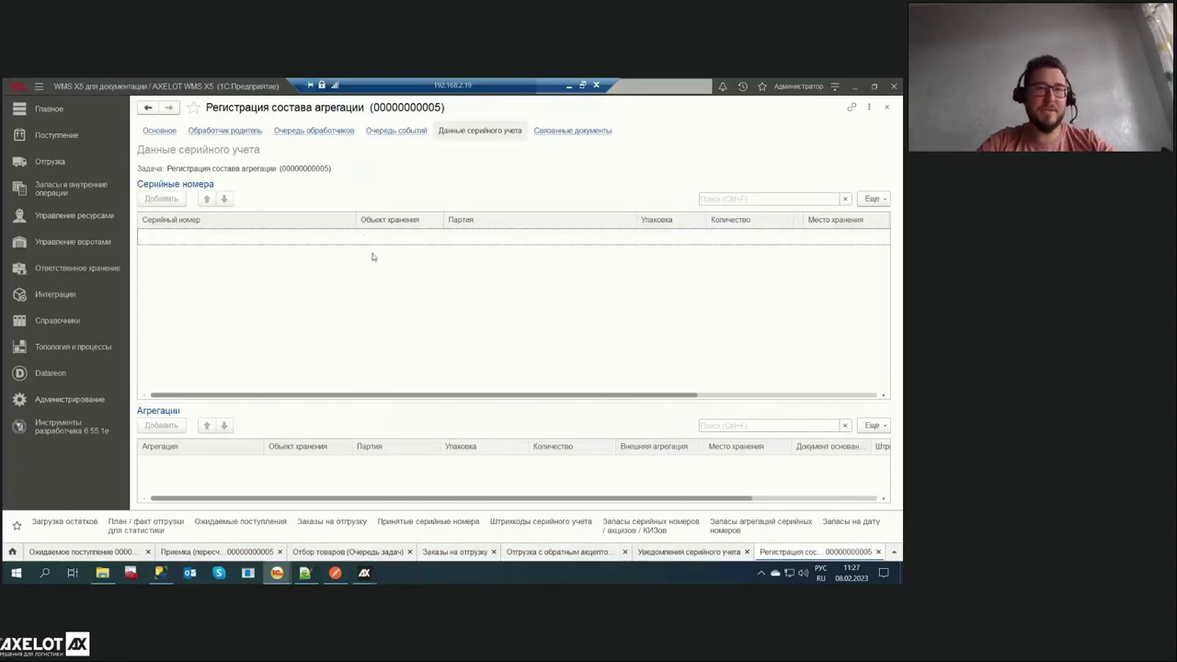
pyautogui.click(159, 131)
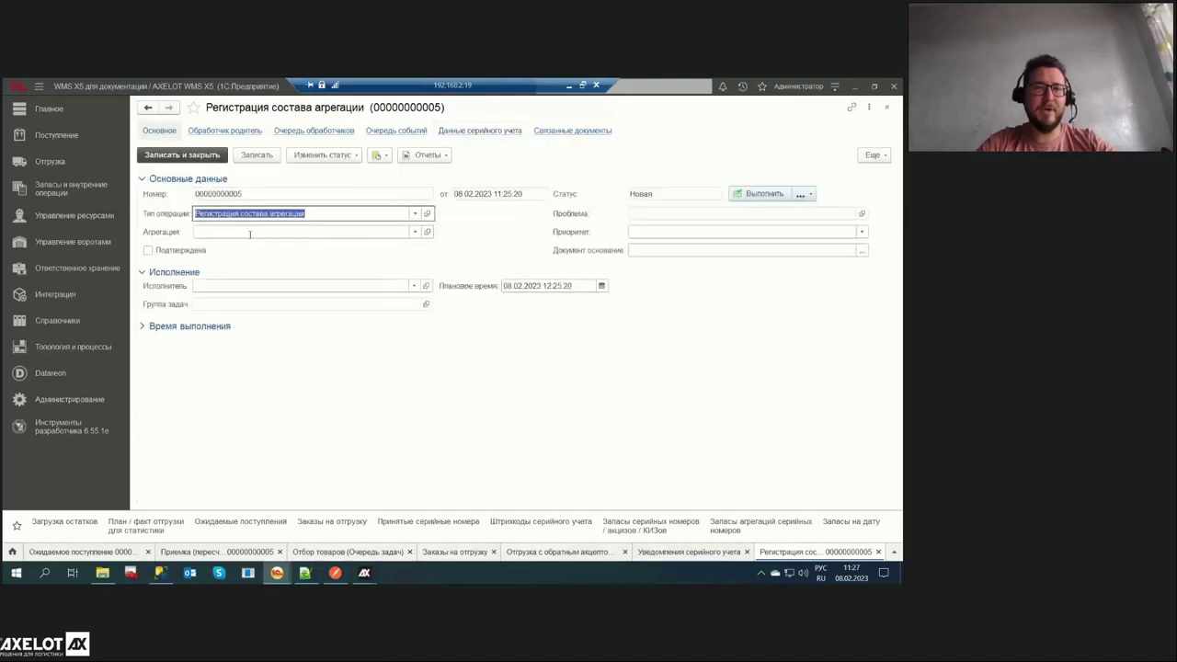
pyautogui.press('Escape')
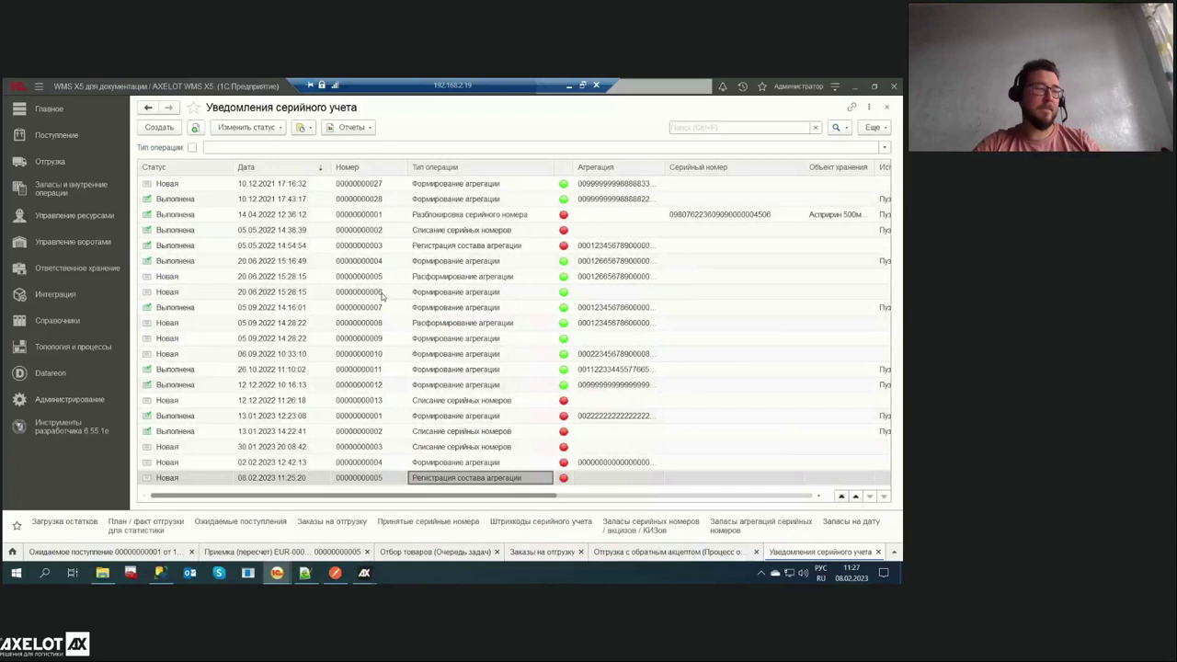
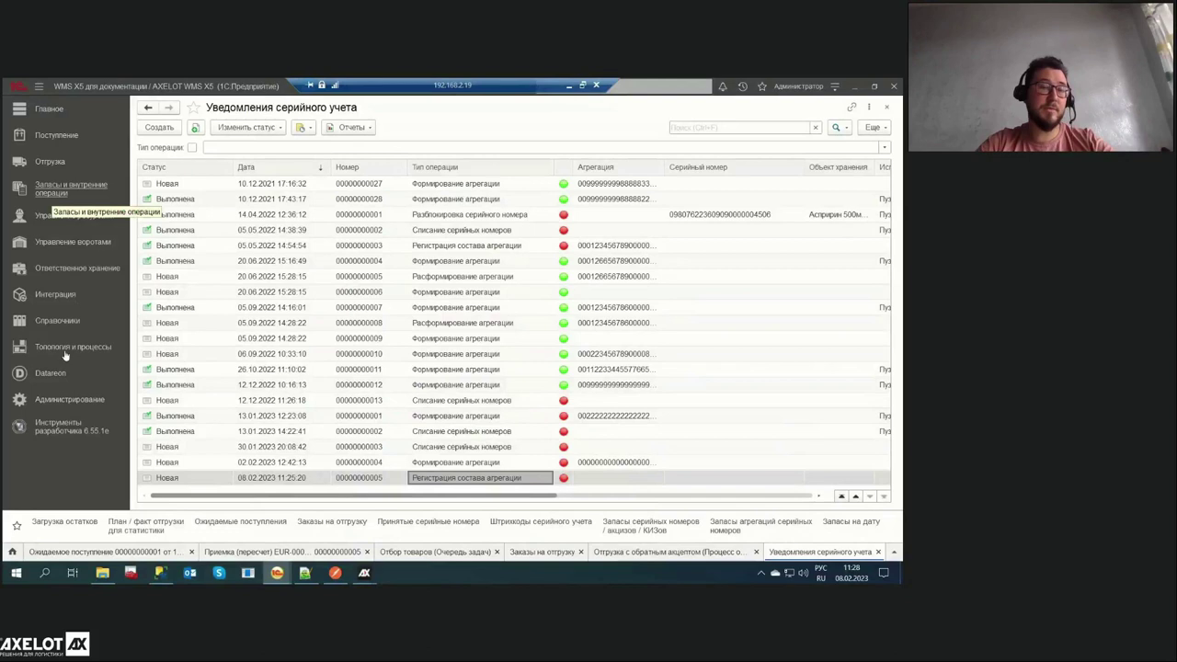
# Open the "Услуги" list of responsible storage, review the "Отгрузка по заказу Заказ на отгрузку" service, and close its card
pyautogui.click(71, 268)
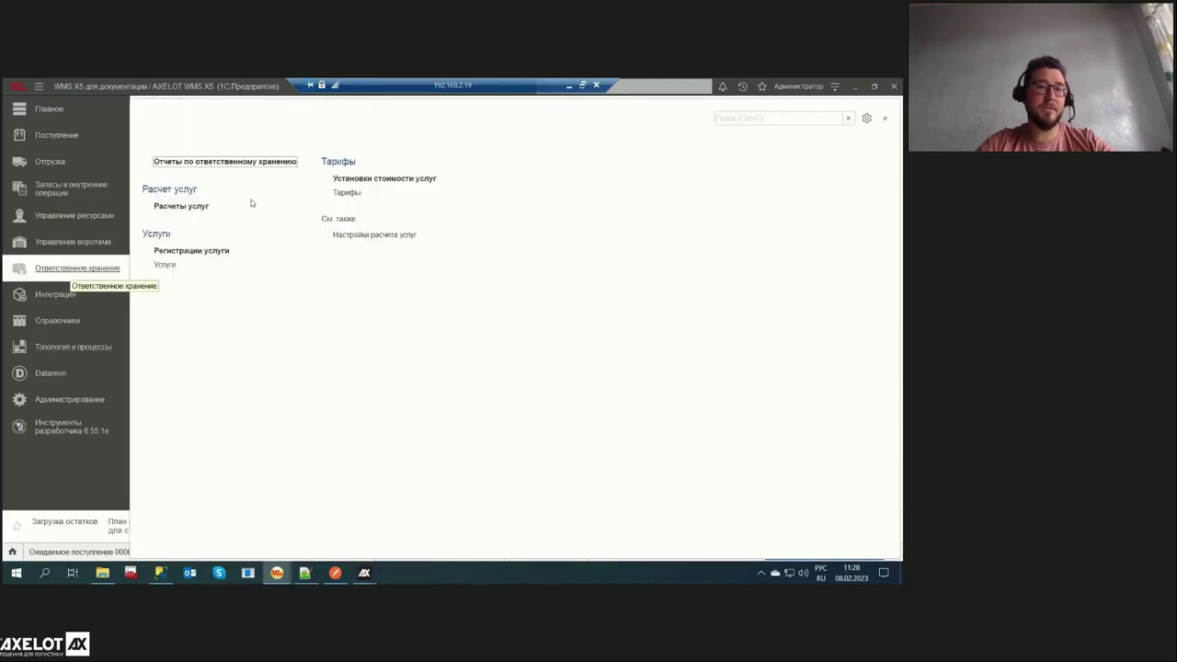
pyautogui.click(169, 266)
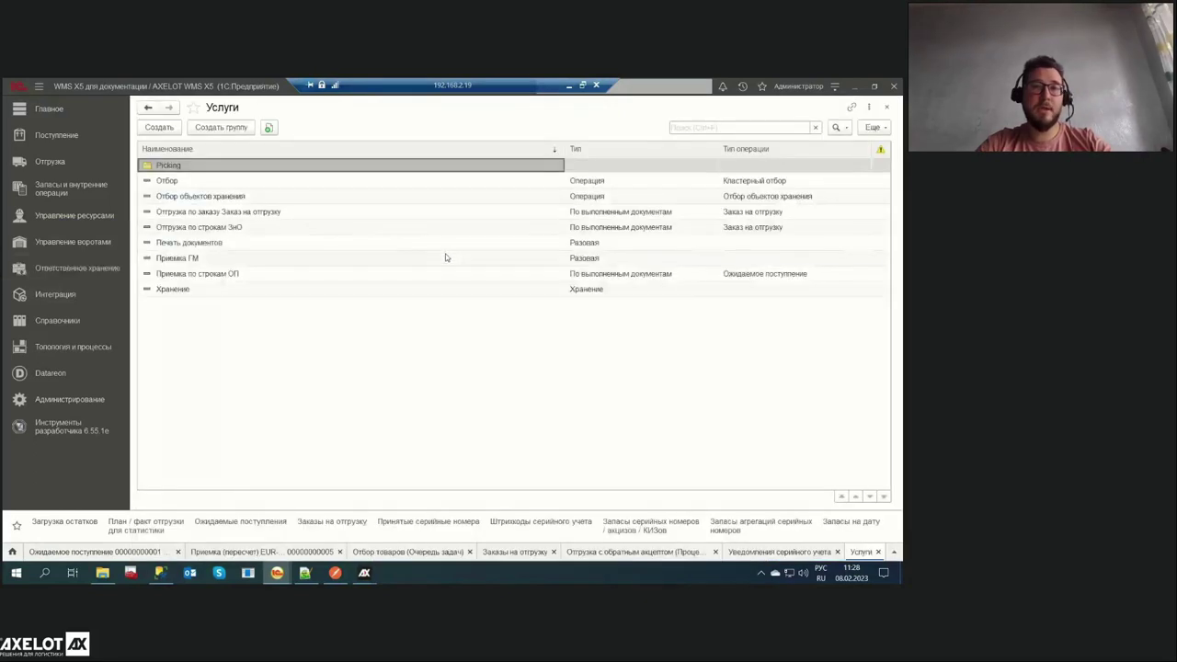
pyautogui.click(259, 197)
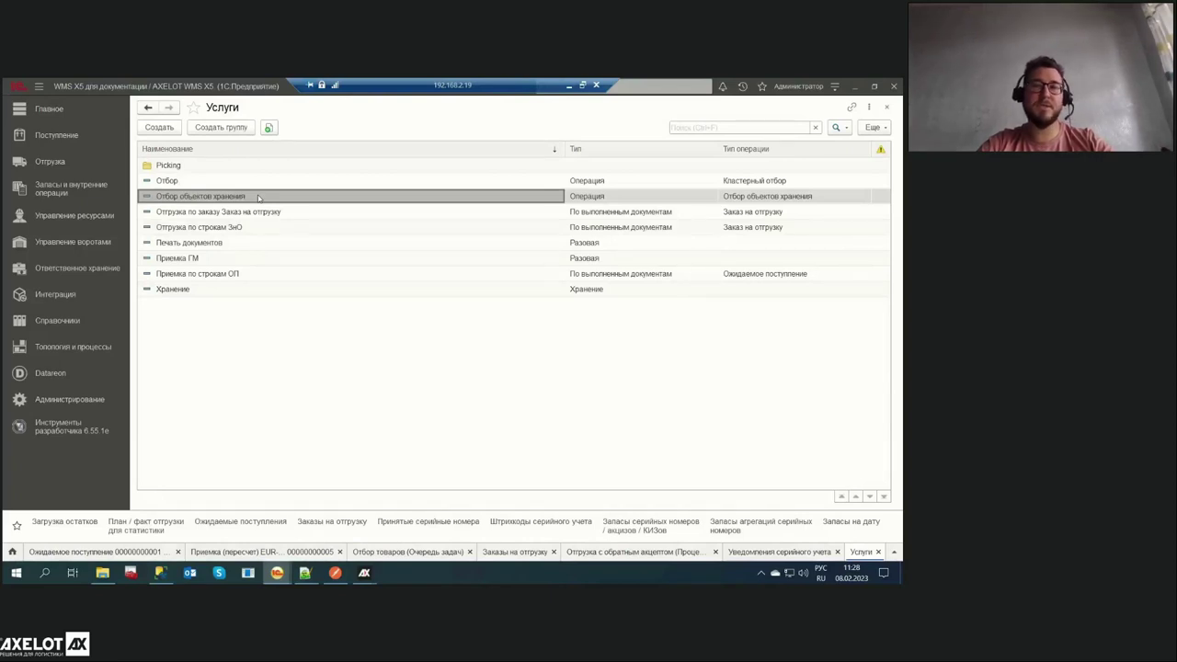
pyautogui.doubleClick(240, 214)
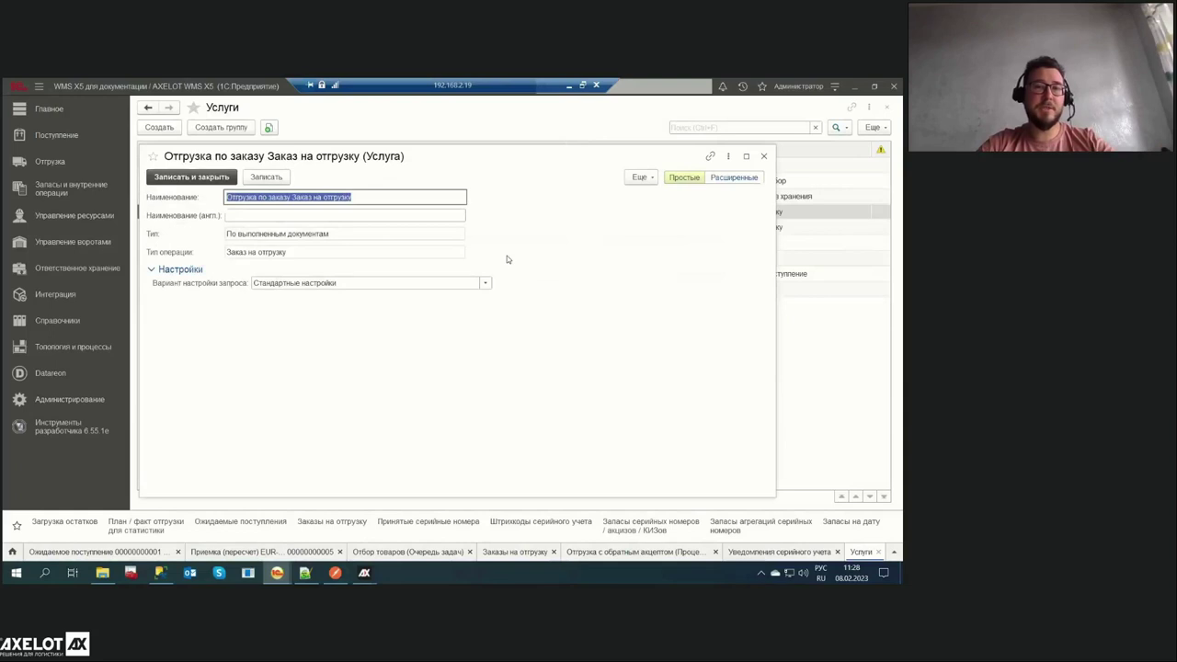
pyautogui.press('Escape')
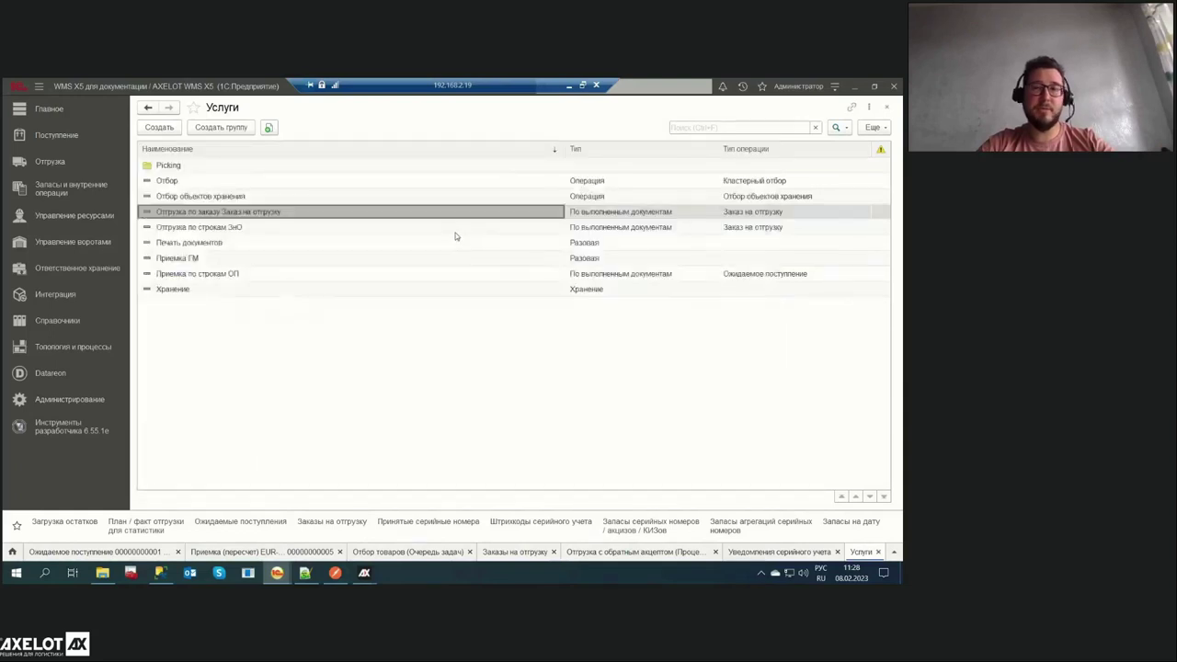
# Start a new service of type "По выполненным документам", view the available operation types, and discard it without saving
pyautogui.click(159, 127)
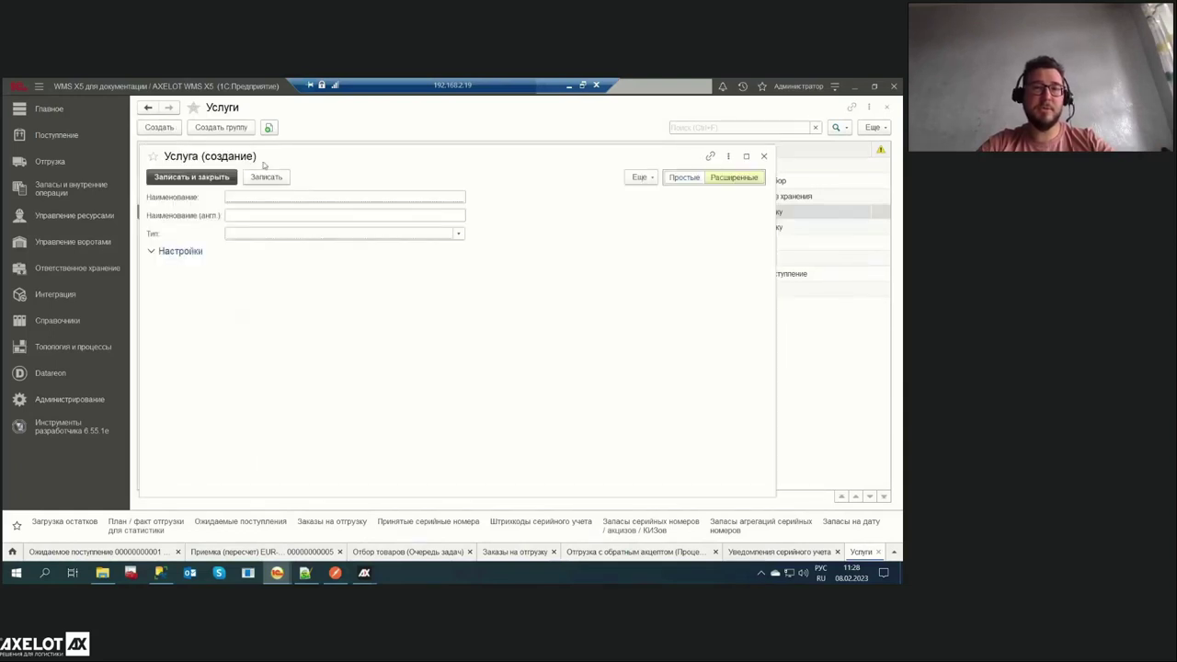
pyautogui.click(326, 231)
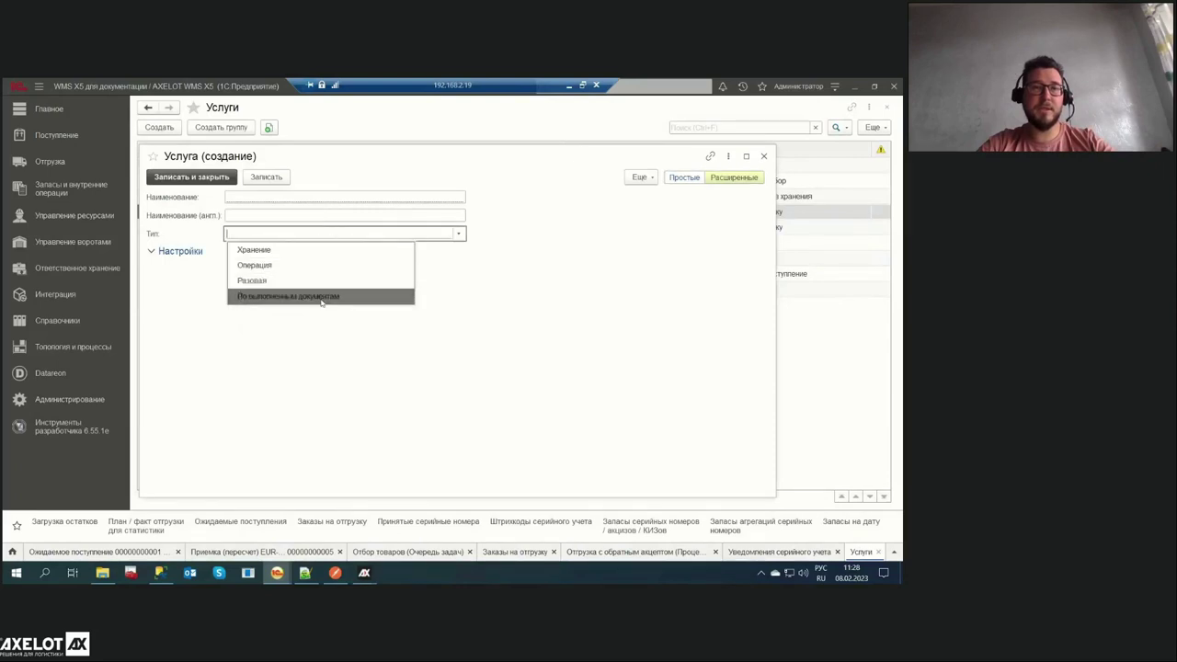
pyautogui.click(323, 297)
pyautogui.click(312, 251)
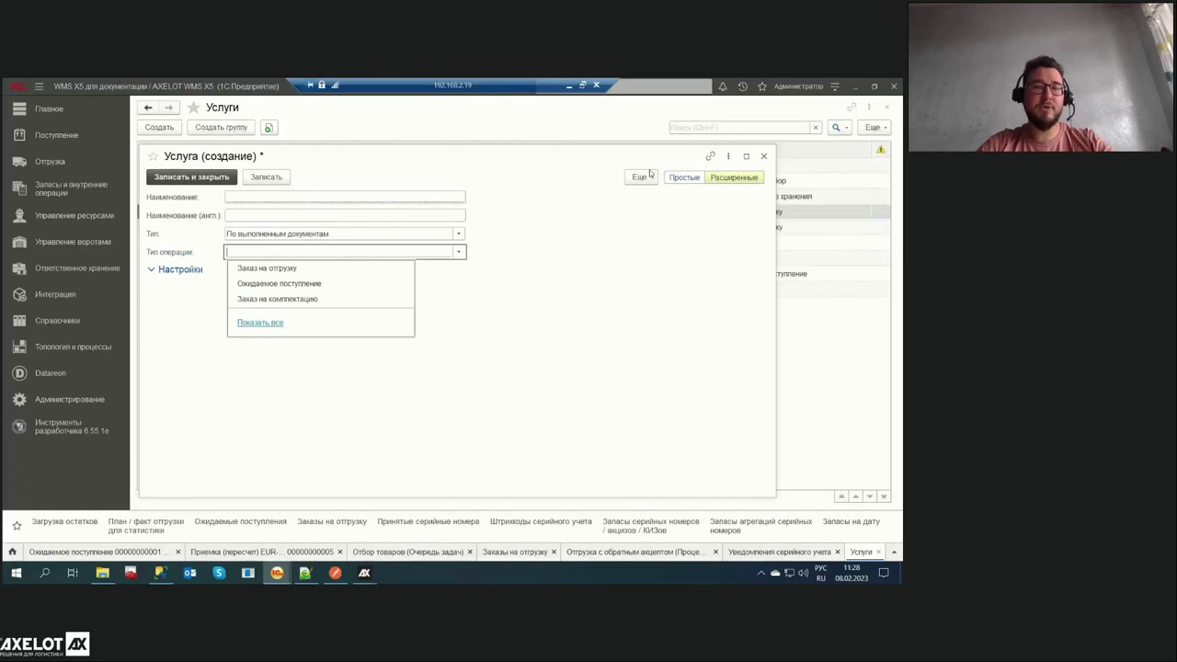
pyautogui.click(764, 157)
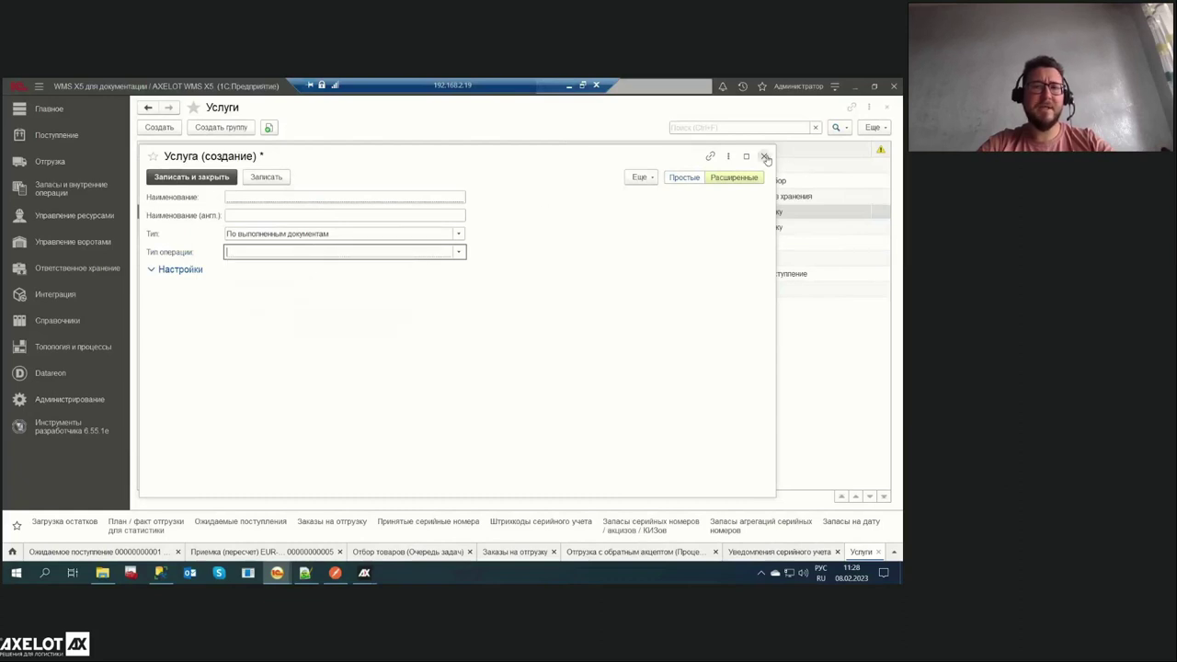
pyautogui.click(765, 157)
pyautogui.click(496, 350)
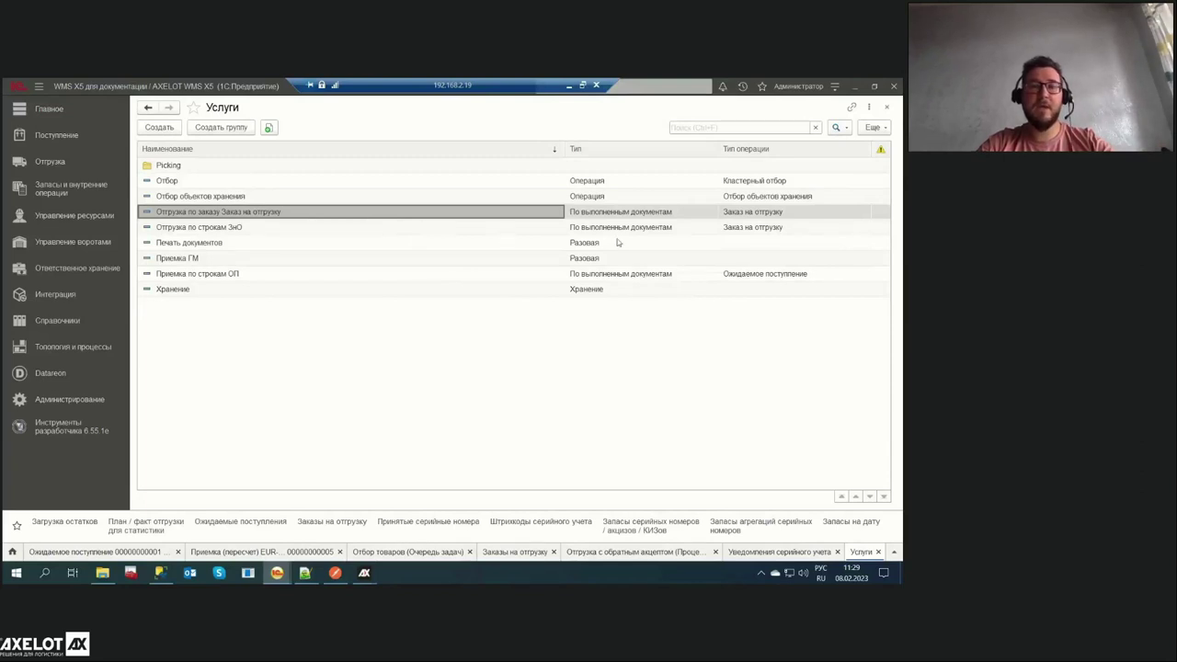
# Narrow the name column, examine the types of the listed services including "Отгрузка по строкам ЗиО", and close the "Услуги" list
pyautogui.moveTo(565, 149); pyautogui.dragTo(522, 153)
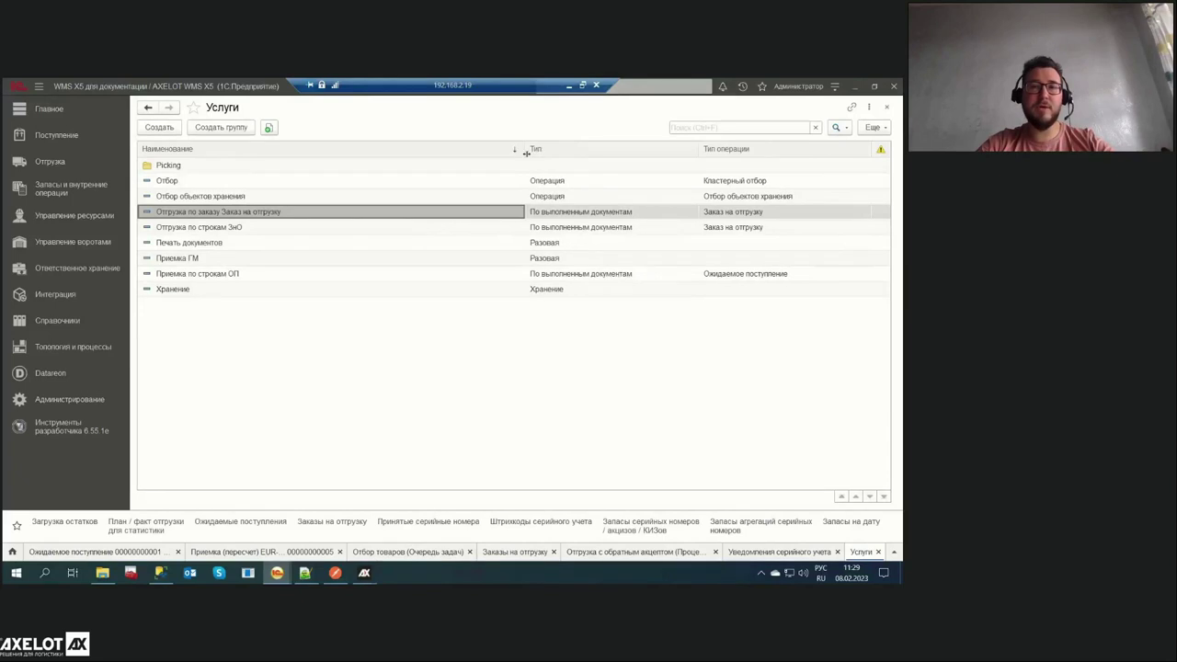
pyautogui.click(567, 228)
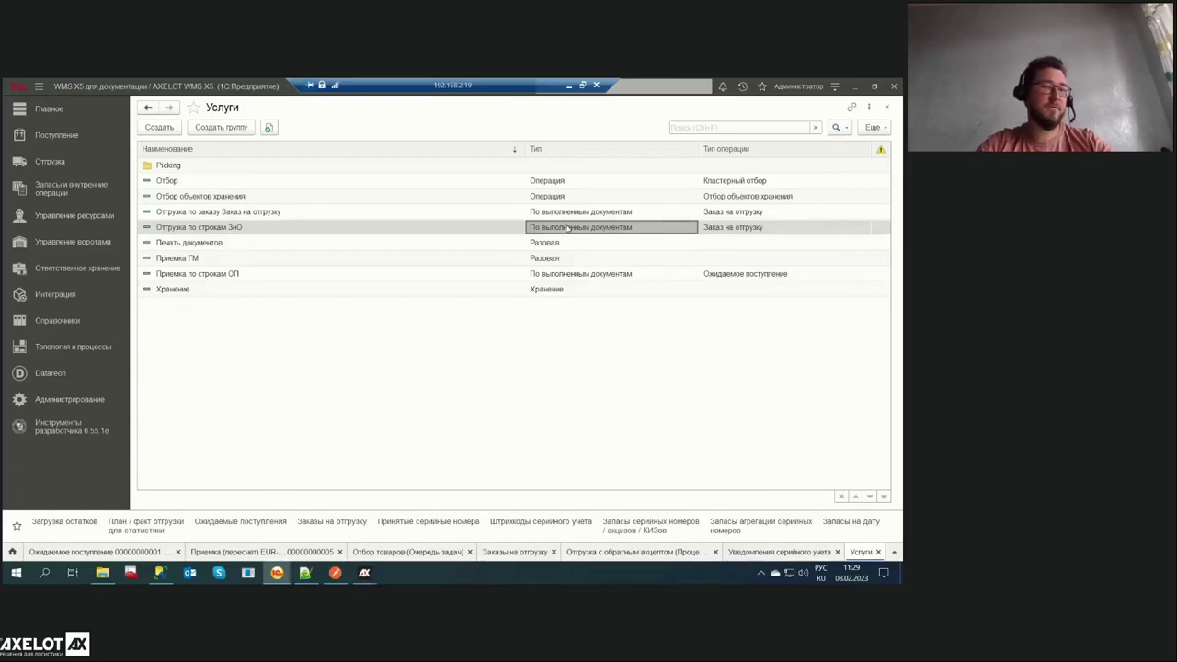
pyautogui.hotkey('ctrl', 'F4')
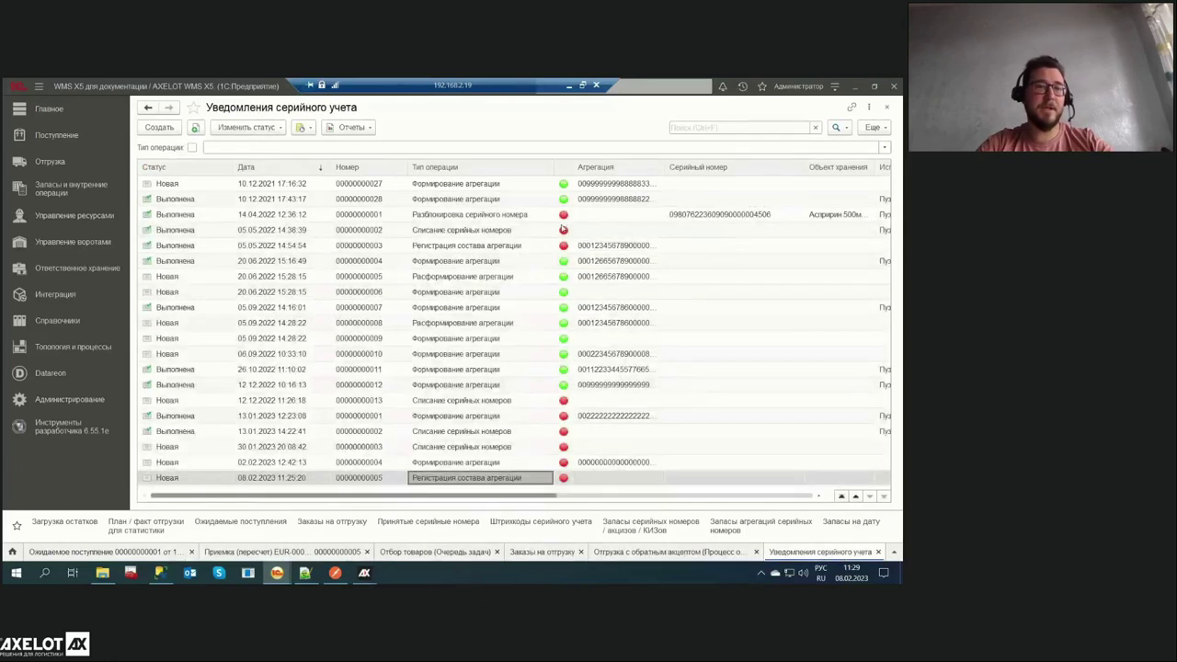
# Open the "Тарифы" list, review the tariff "По сетке за документ по кол-ву строк" with its calculation method, and close the card
pyautogui.click(50, 191)
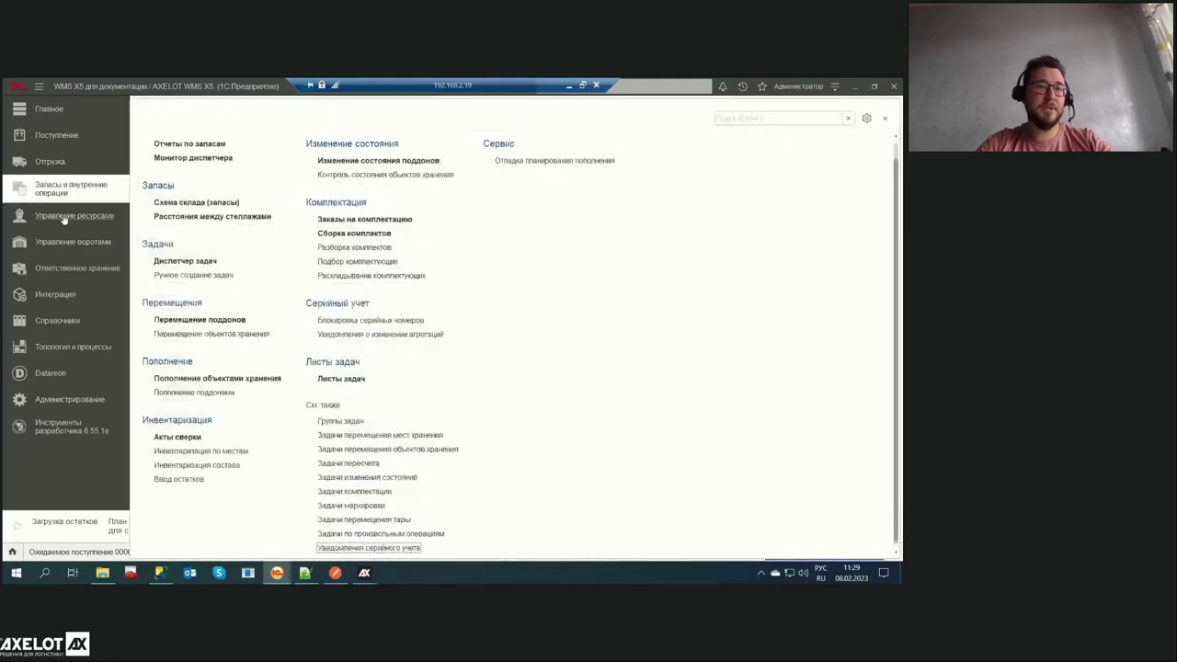
pyautogui.click(85, 267)
pyautogui.click(347, 193)
pyautogui.doubleClick(303, 167)
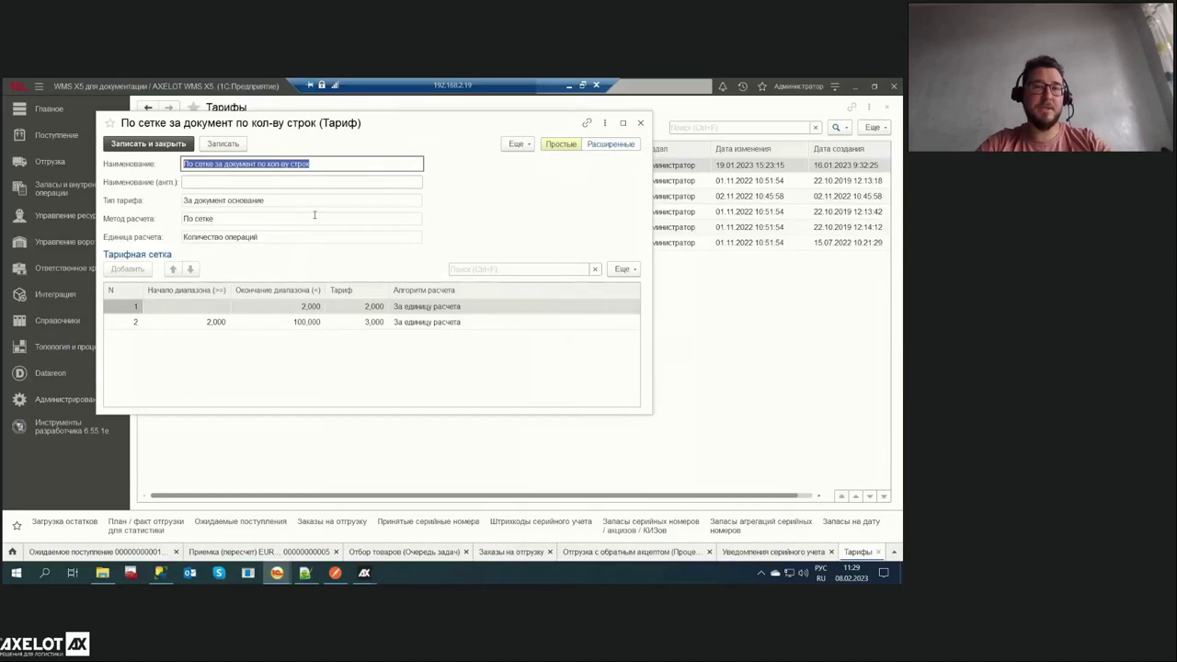
pyautogui.click(301, 218)
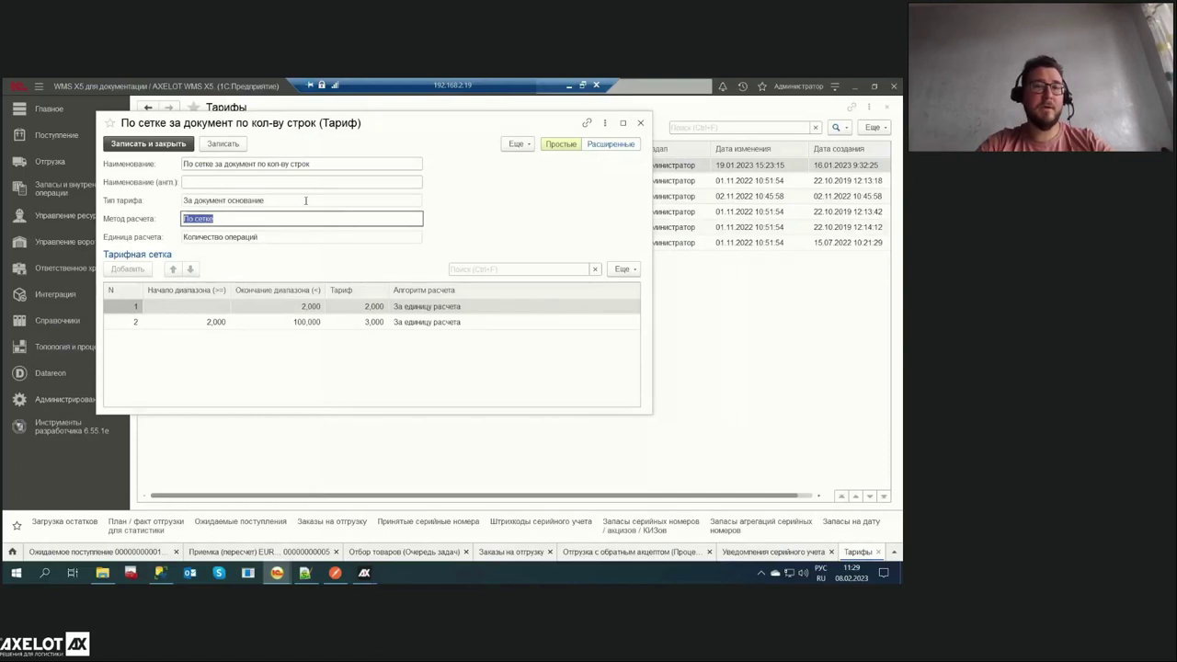
pyautogui.press('Escape')
# Open the tariff "По сетке за документ по кол-ву строк" and allow editing of its locked attributes
pyautogui.doubleClick(373, 154)
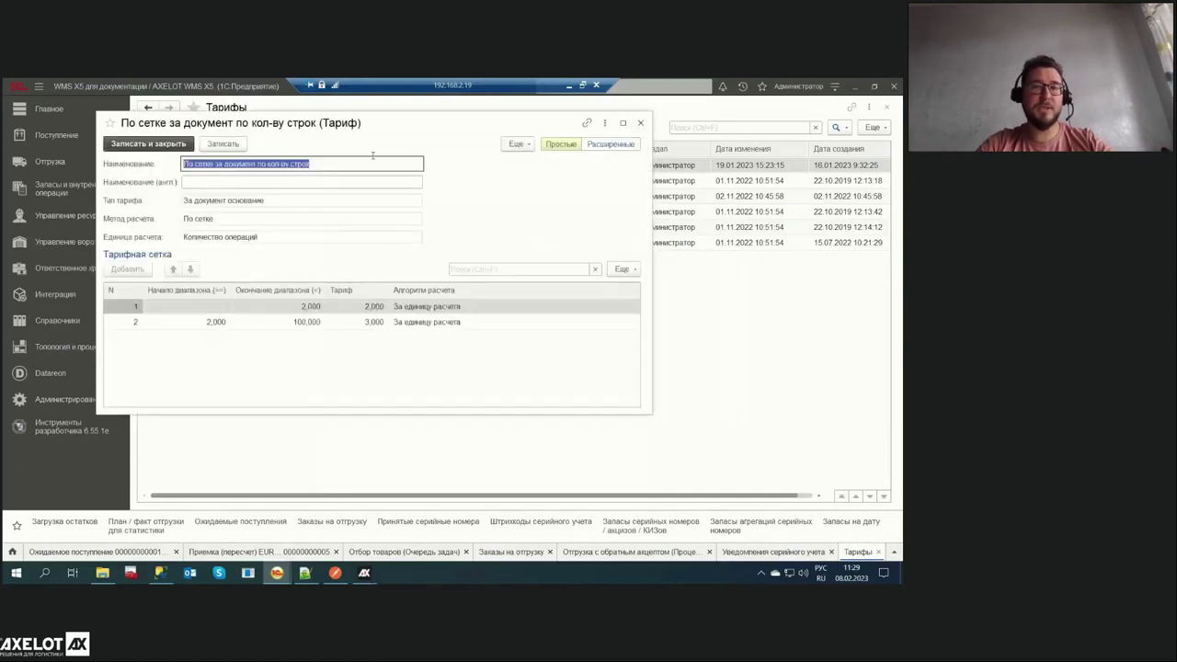
pyautogui.click(517, 144)
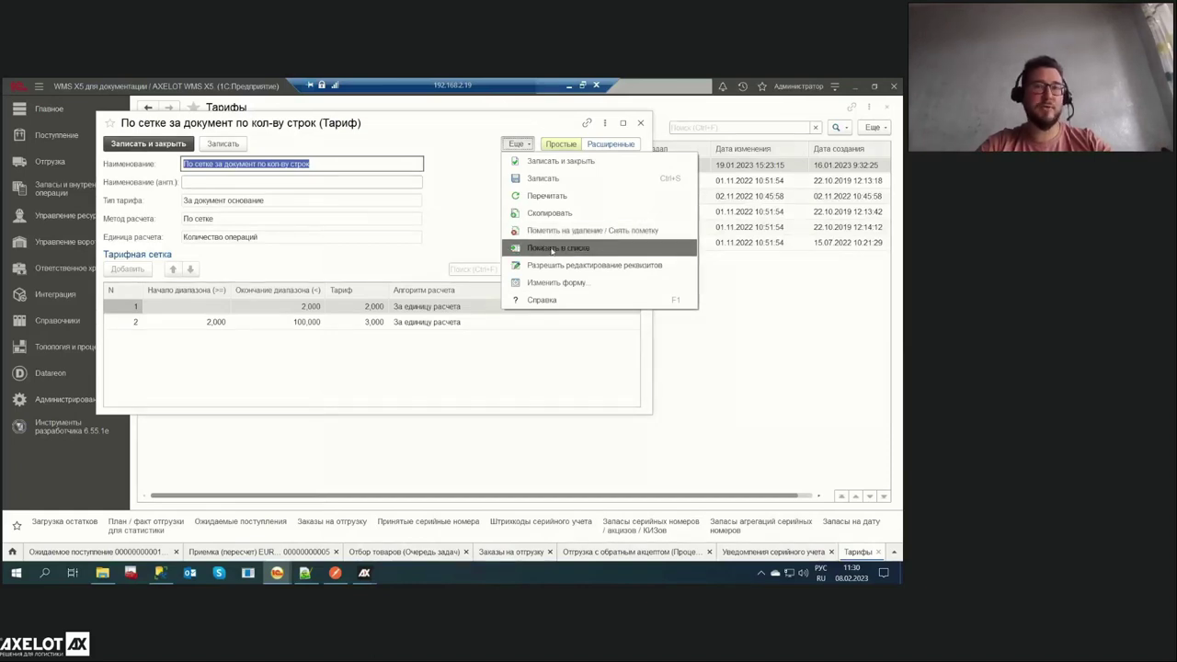
pyautogui.click(556, 266)
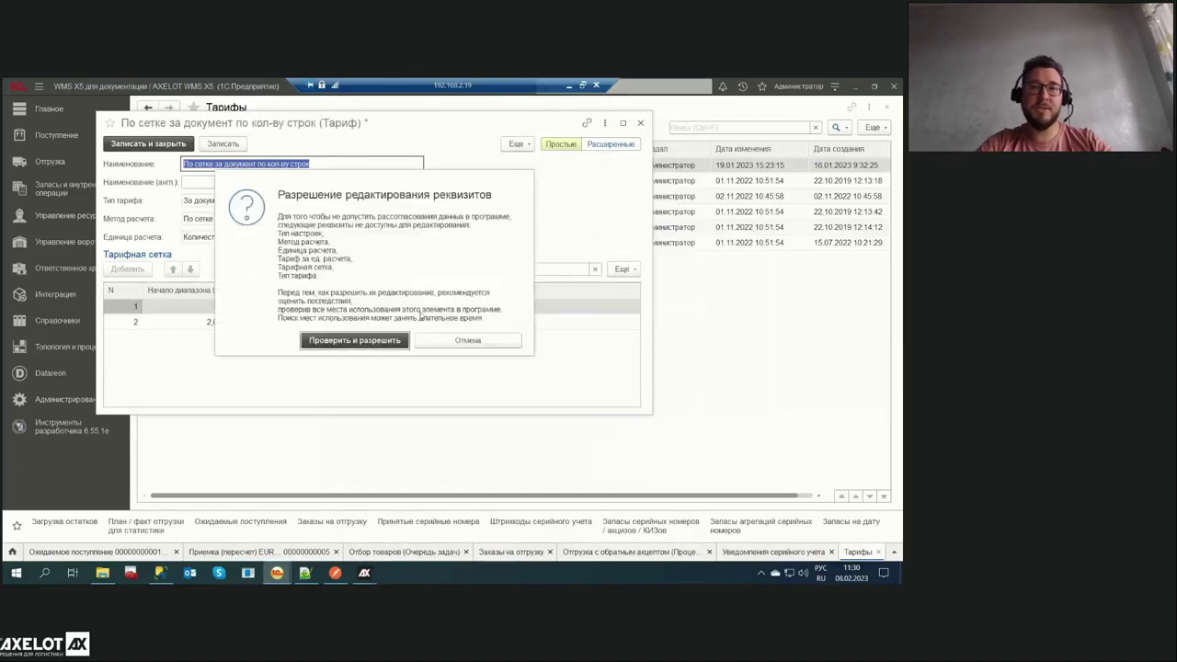
pyautogui.click(386, 340)
pyautogui.click(355, 303)
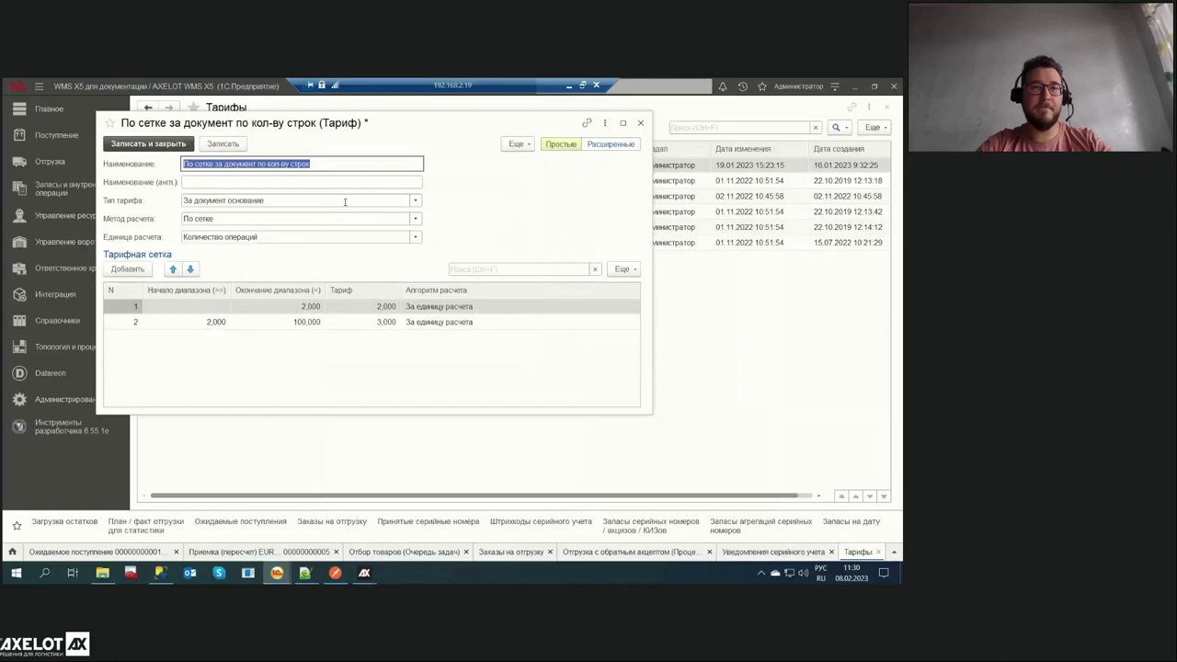
# Examine the available options for the tariff's "Тип тарифа" and "Метод расчета", leaving the choices as they are
pyautogui.click(345, 202)
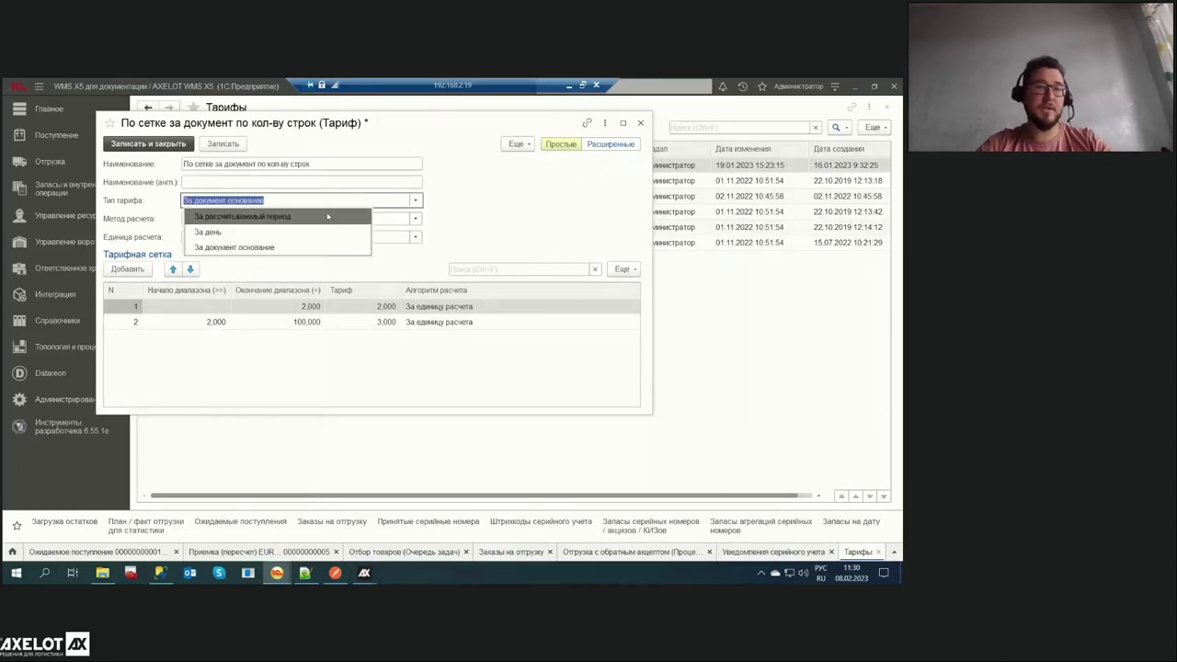
pyautogui.click(520, 241)
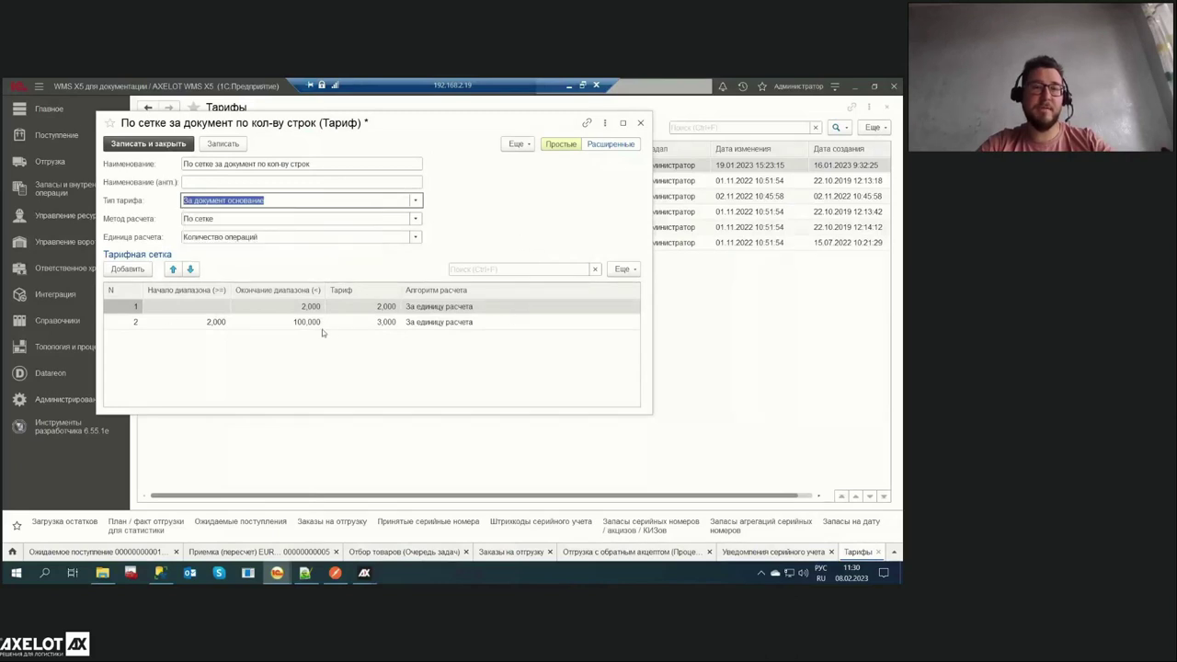
pyautogui.click(416, 219)
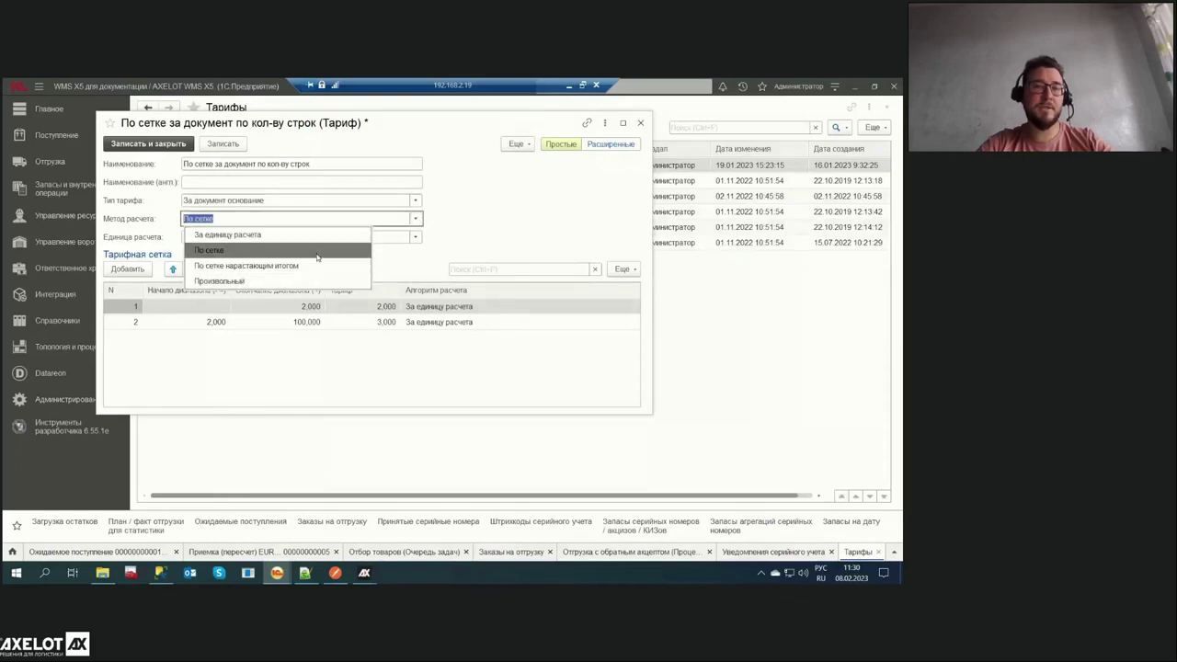
pyautogui.click(416, 200)
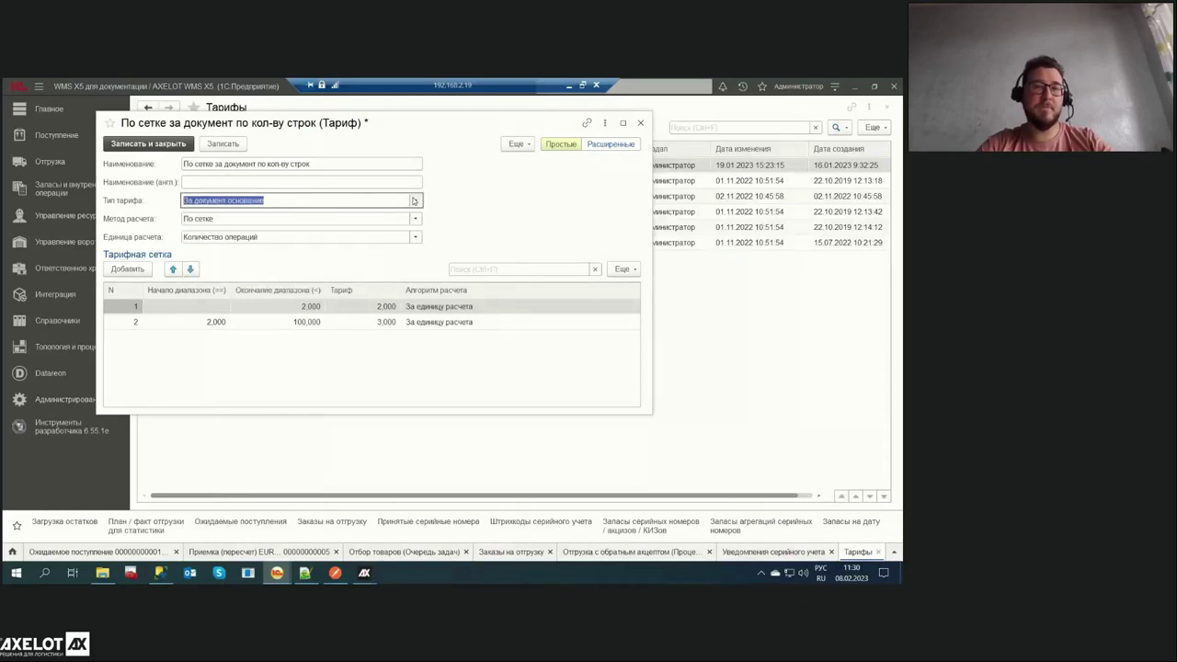
pyautogui.click(507, 221)
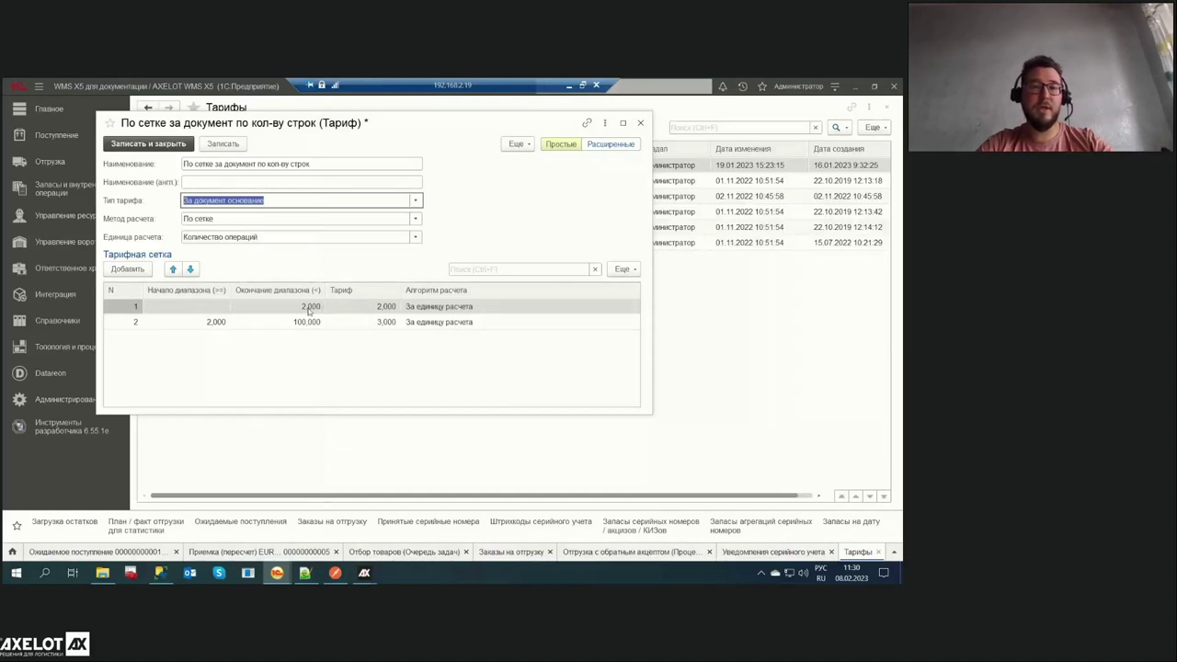
# Review the tariff type and the rates of both ranges in "Тарифная сетка", and close the card without saving
pyautogui.click(375, 312)
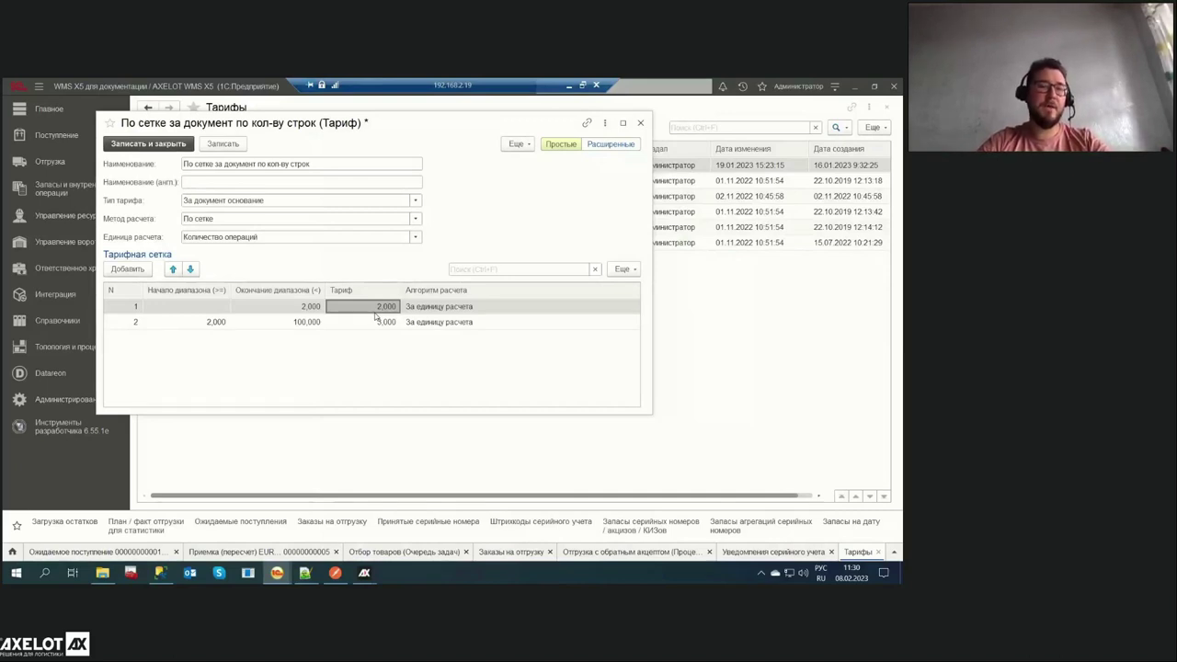
pyautogui.click(387, 201)
pyautogui.click(478, 213)
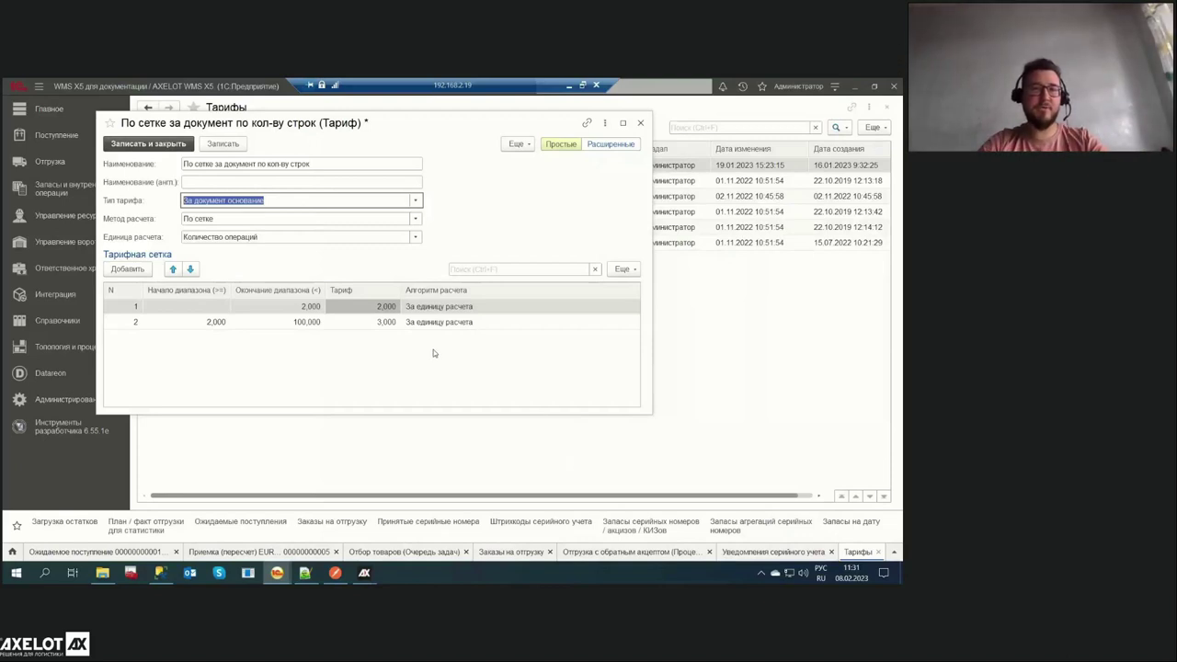
pyautogui.click(381, 323)
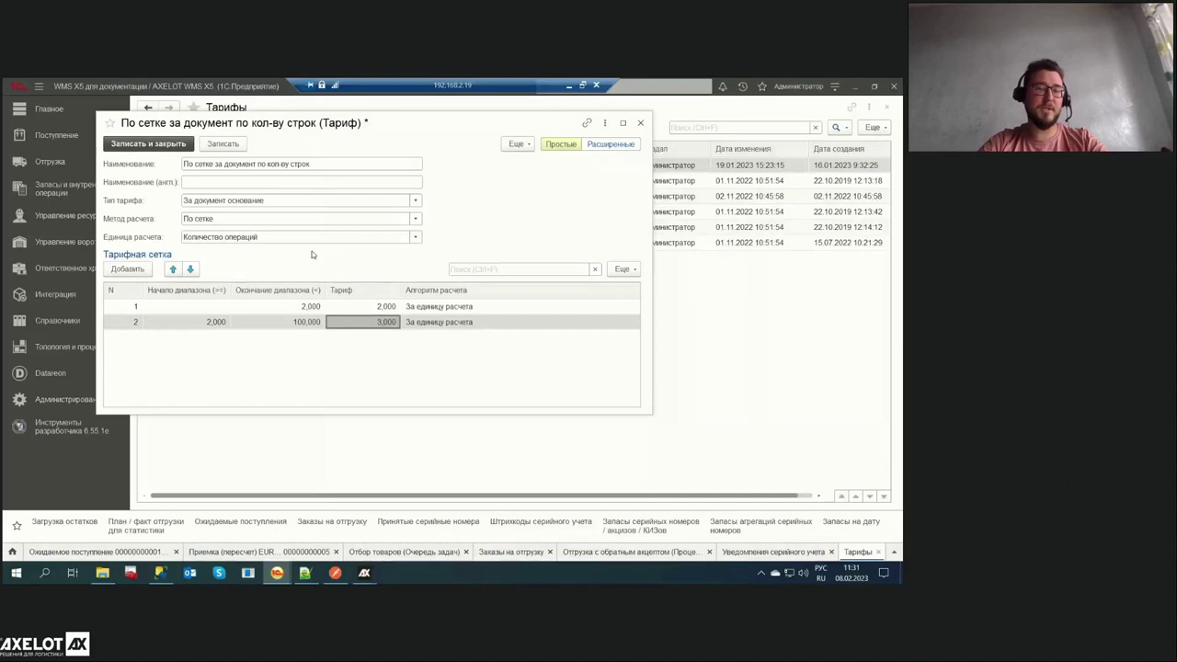
pyautogui.press('Escape')
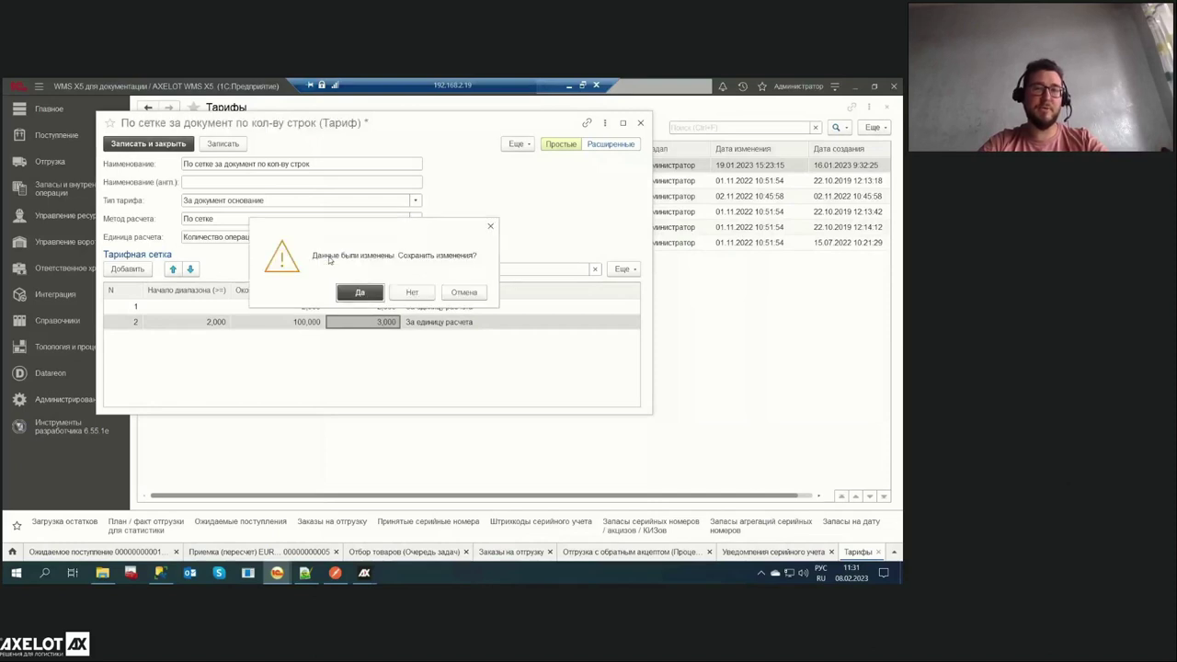
pyautogui.click(412, 292)
# Open the "Расчеты услуг" list of responsible storage and the service calculation dated 16.01.2023 11:00:24
pyautogui.click(99, 348)
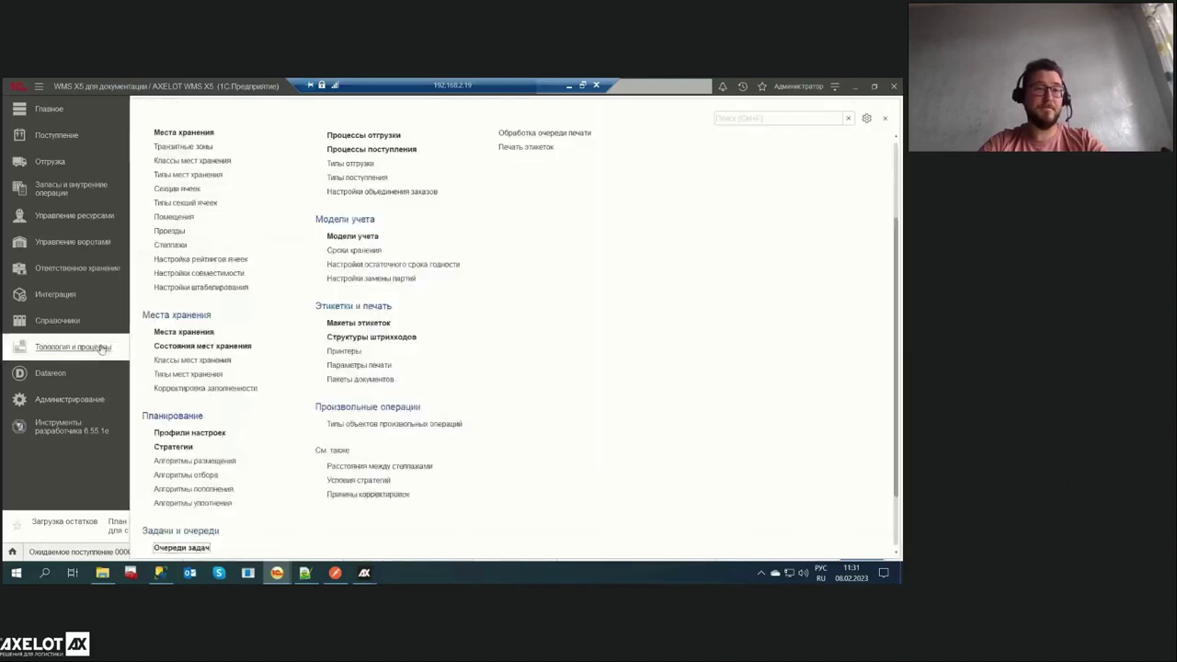
pyautogui.click(55, 191)
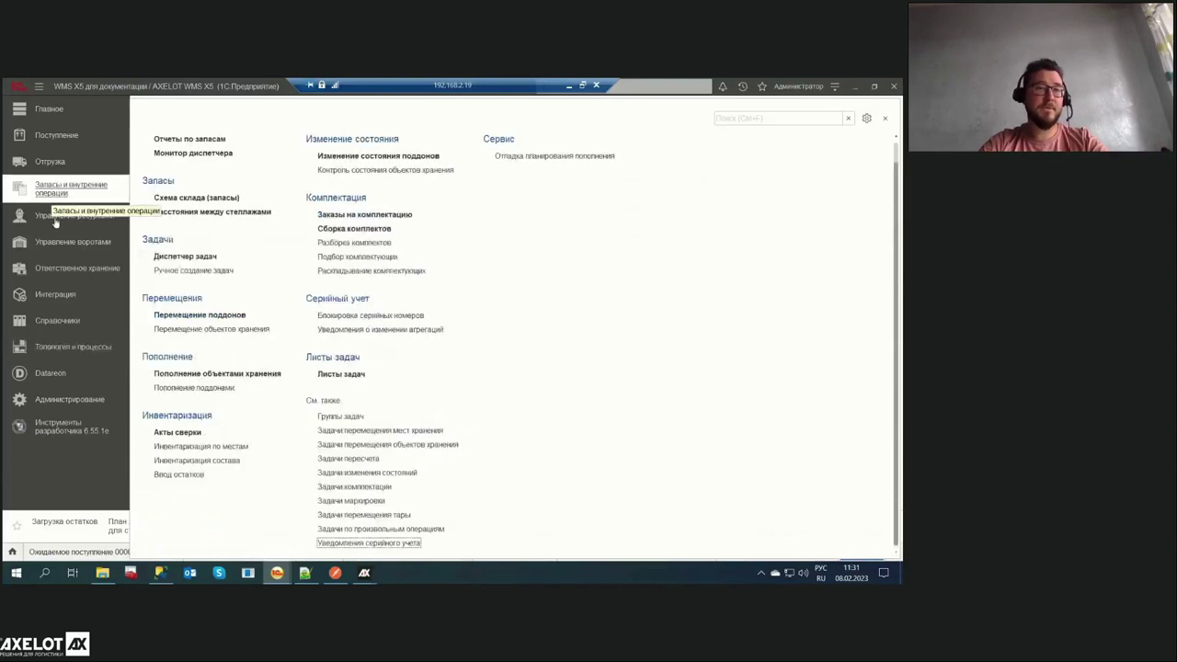
pyautogui.click(80, 271)
pyautogui.click(181, 207)
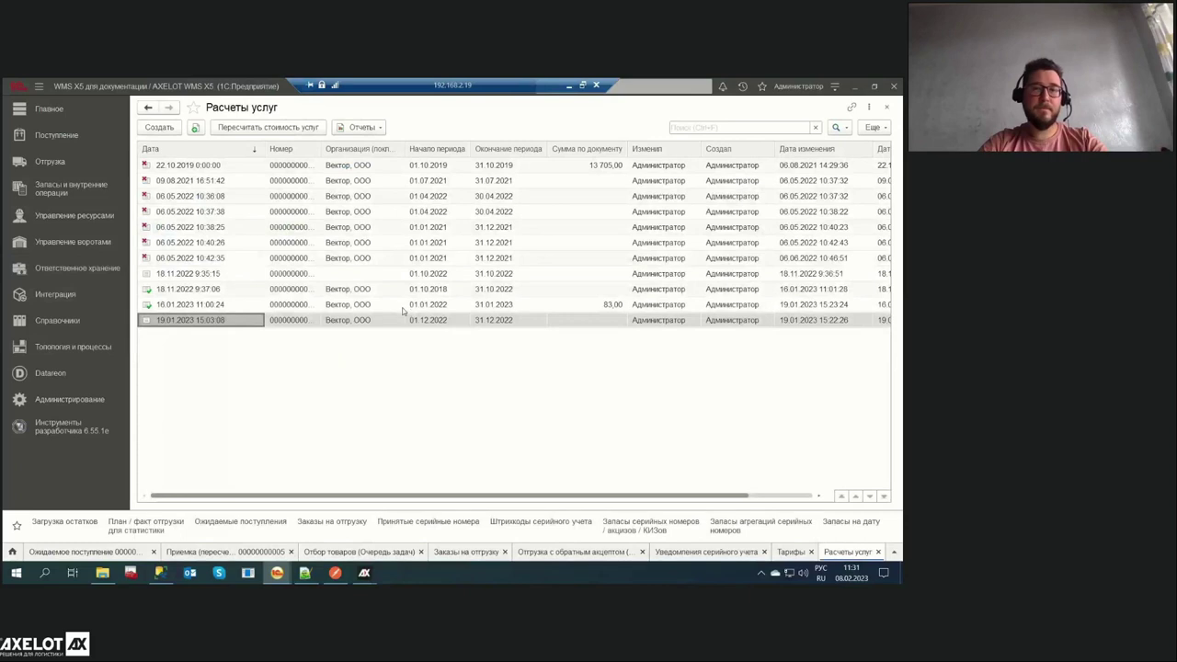
pyautogui.click(402, 307)
pyautogui.doubleClick(402, 311)
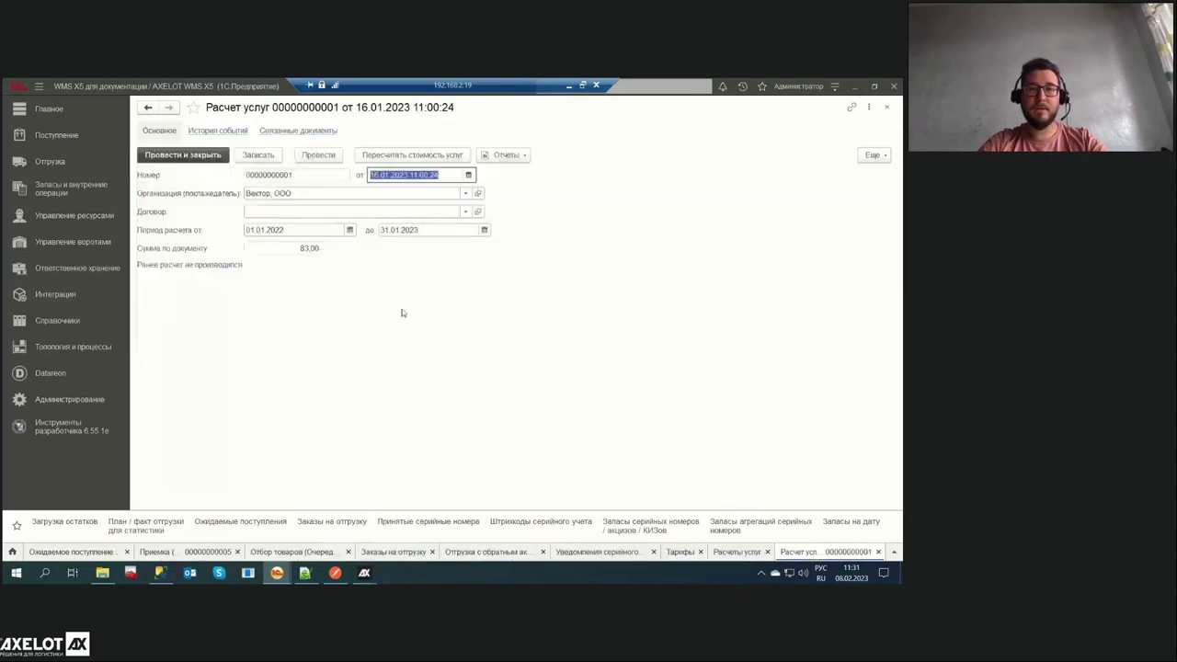
# Generate the "Движения документа" report for the service calculation and review its resource and tariff columns
pyautogui.click(506, 155)
pyautogui.click(520, 171)
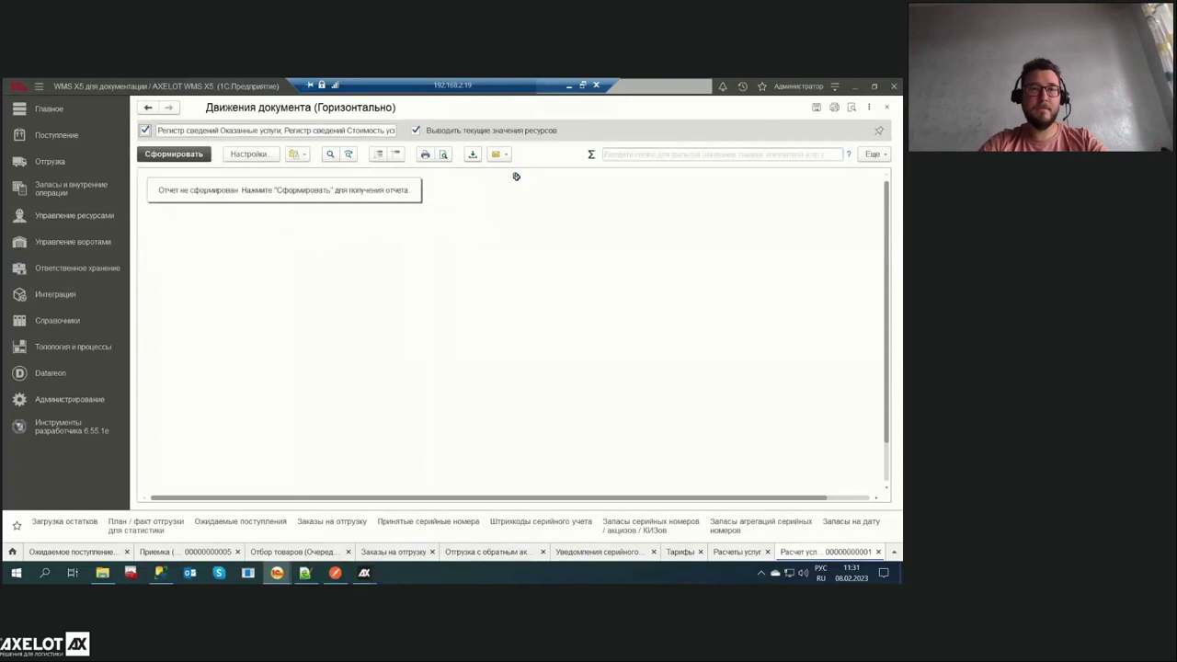
pyautogui.click(494, 390)
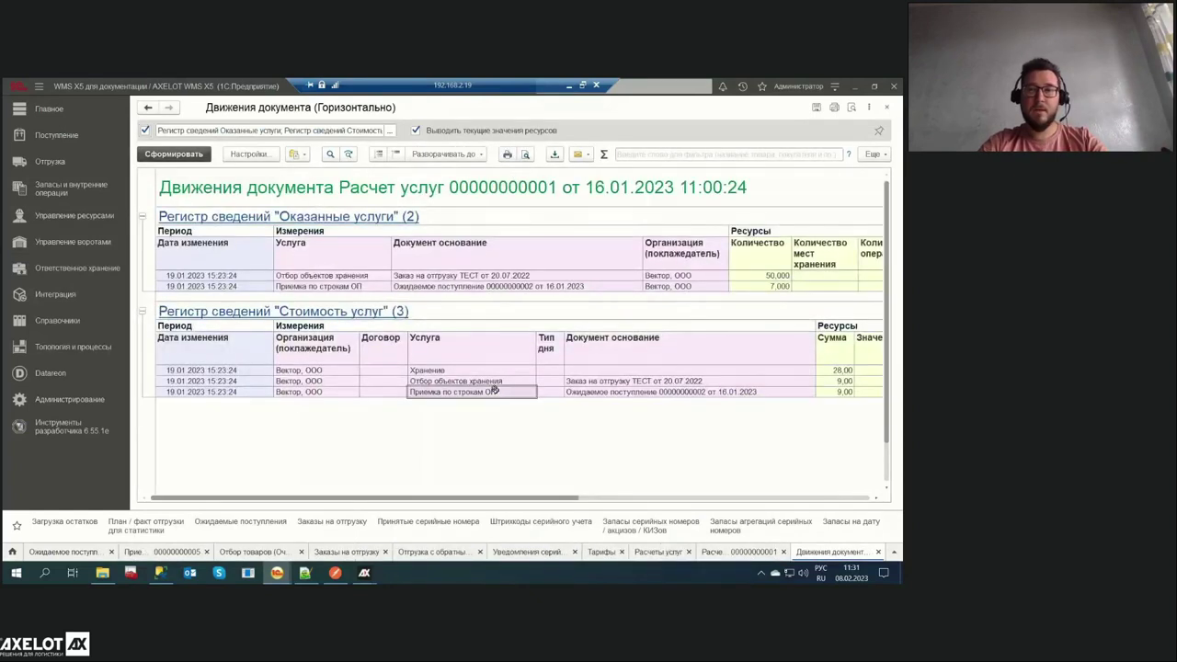
pyautogui.moveTo(503, 497); pyautogui.dragTo(625, 492)
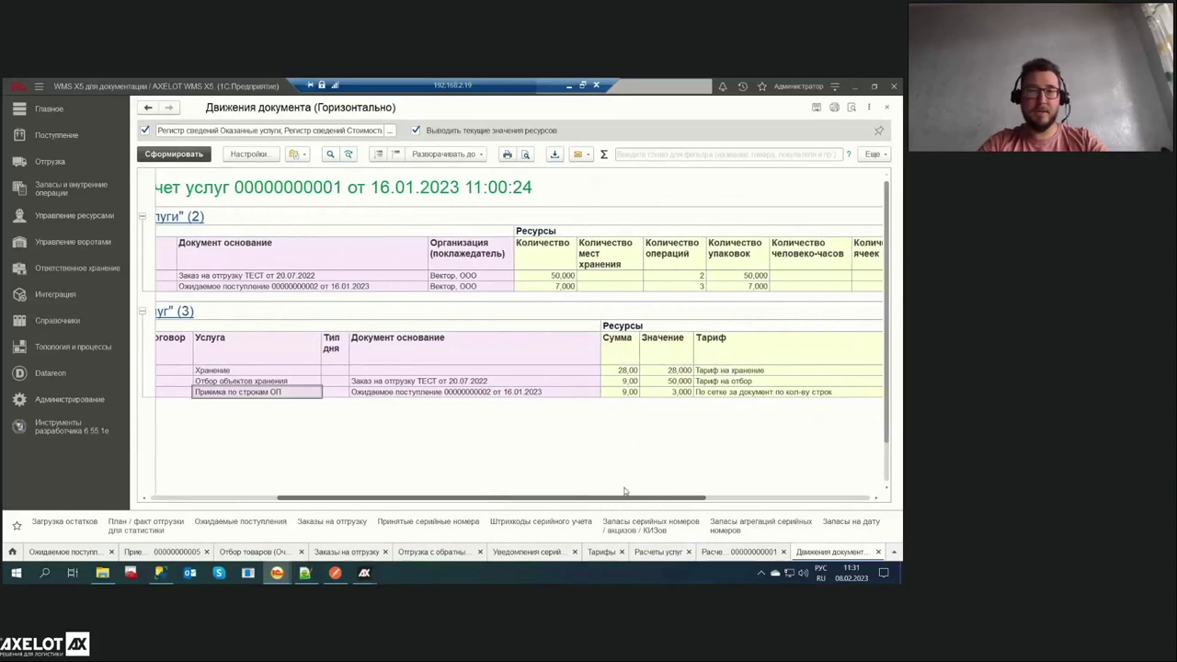
# Review the cards of the service "Приемка по строкам ОП" and its tariff "По сетке за документ по кол-ву строк" from the report
pyautogui.doubleClick(271, 394)
pyautogui.press('Escape')
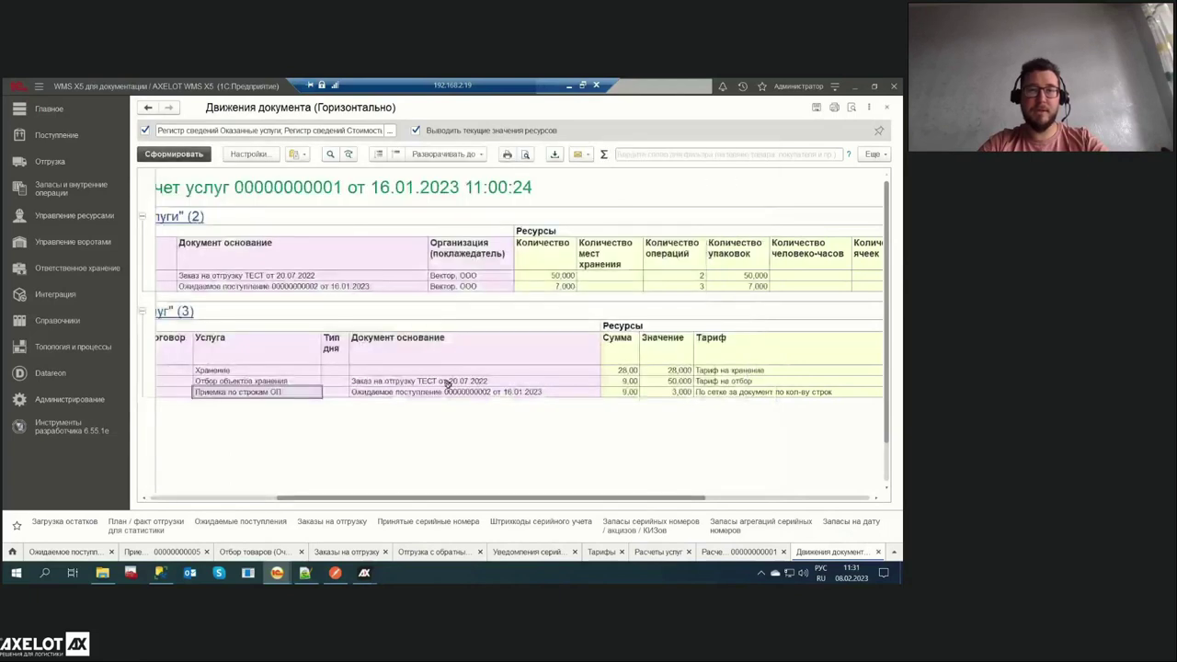
pyautogui.doubleClick(741, 392)
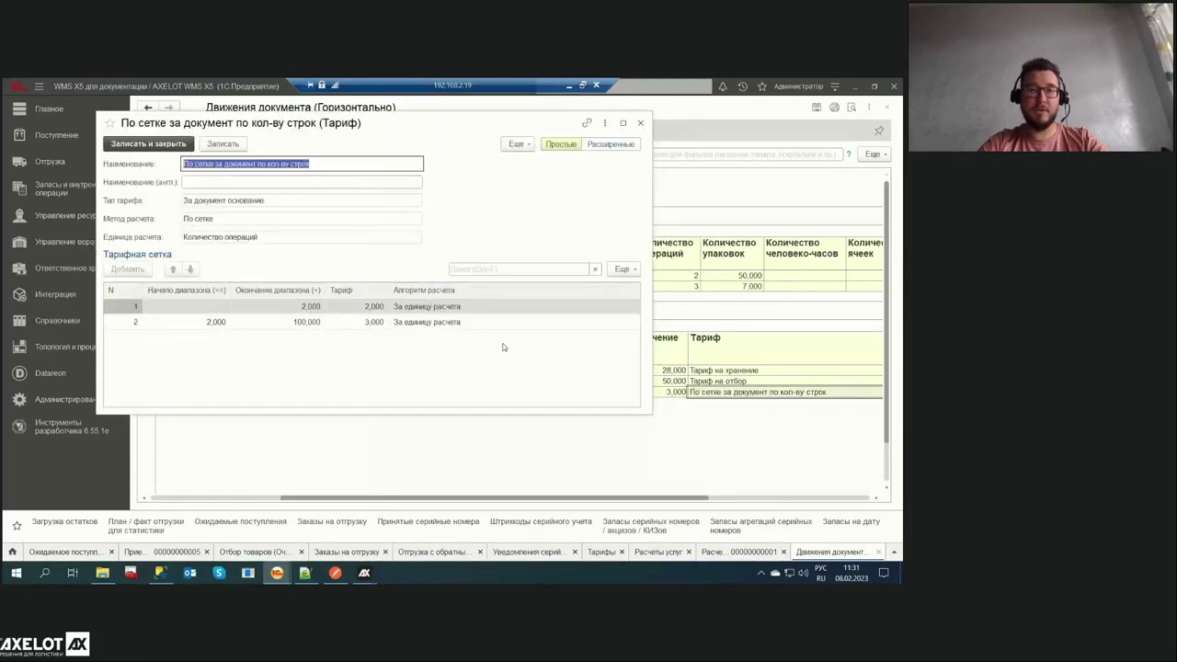
pyautogui.press('Escape')
# Open the expected receipt of 16.01.2023 from the report, review the lines in "Состав документа", and close it
pyautogui.doubleClick(520, 392)
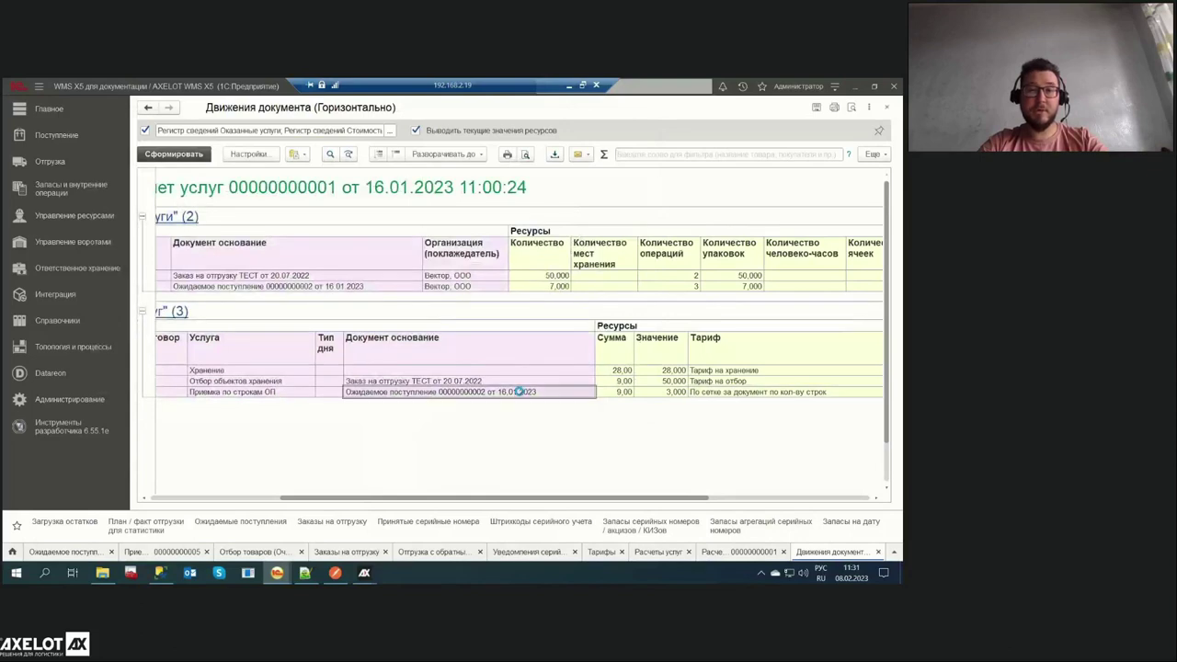
pyautogui.scroll(-2, 422, 426)
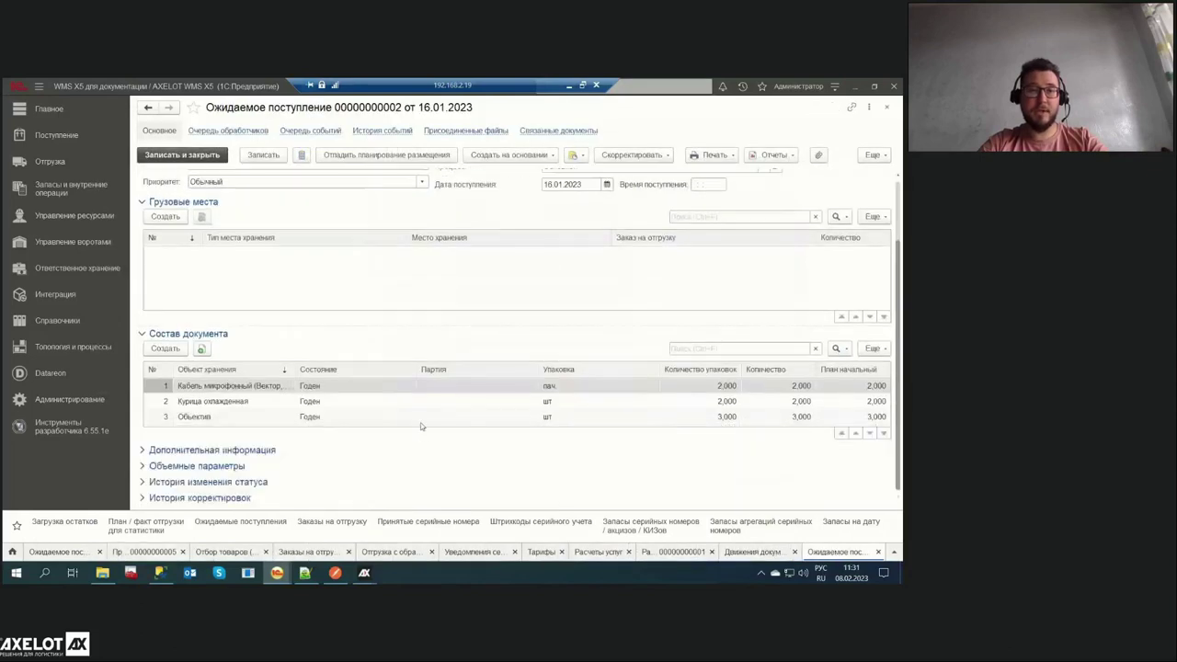
pyautogui.click(427, 416)
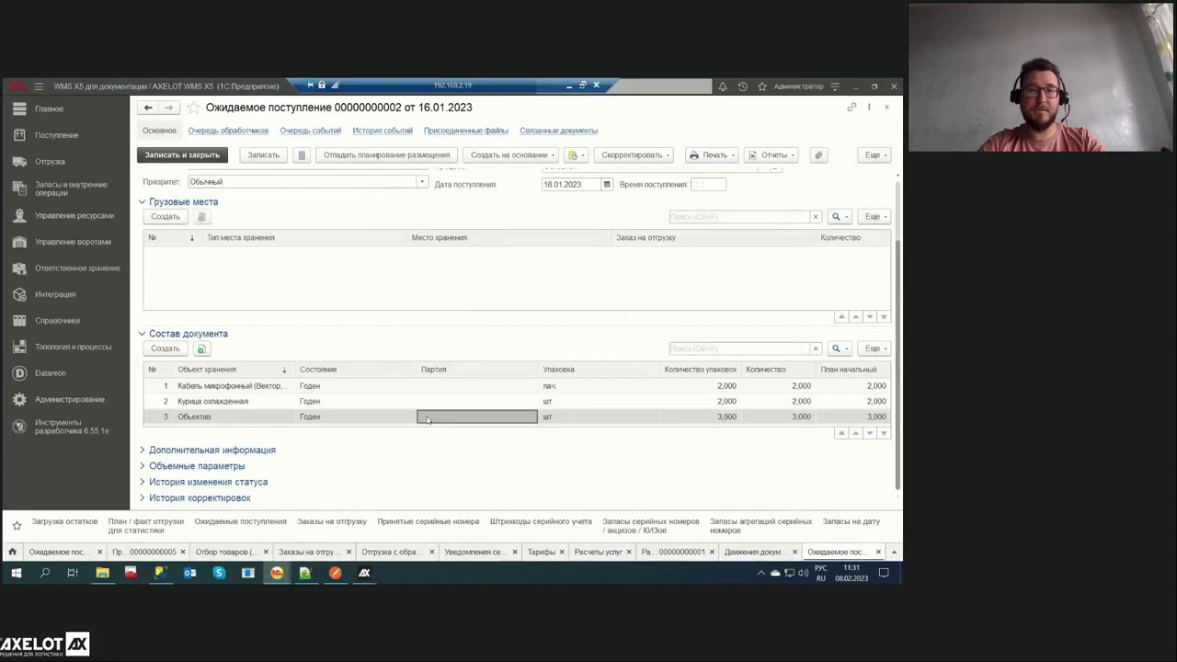
pyautogui.press('Escape')
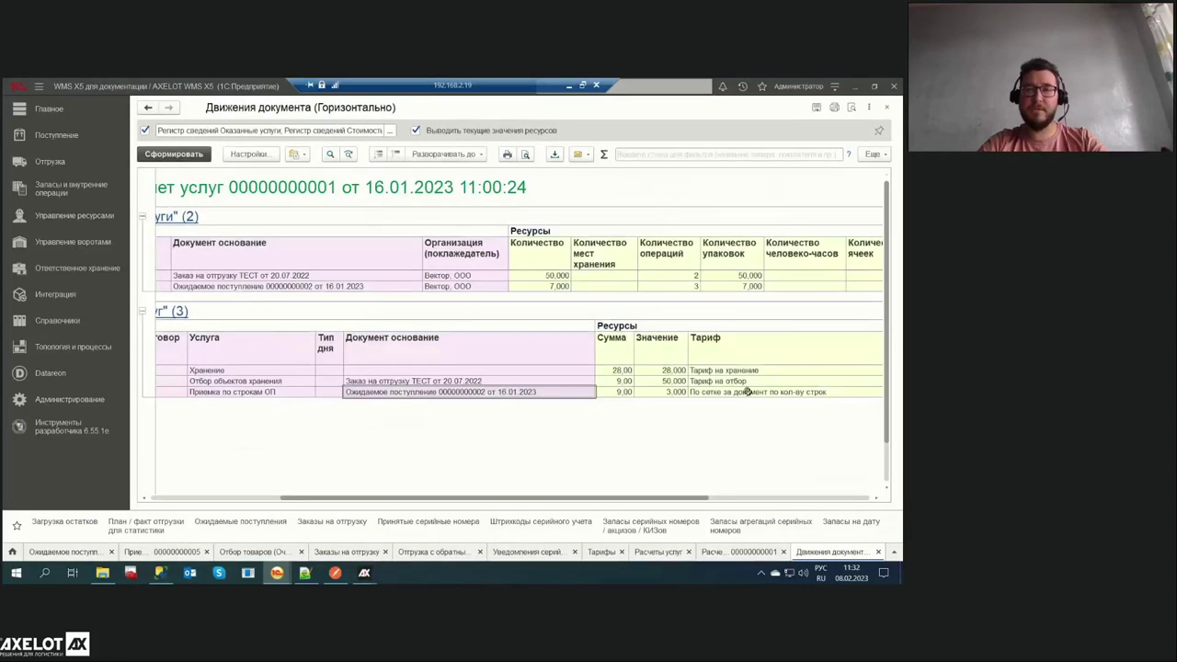
# Check the value and sum charged for "Приемка по строкам ОП" in the movements report, and close the report
pyautogui.click(671, 393)
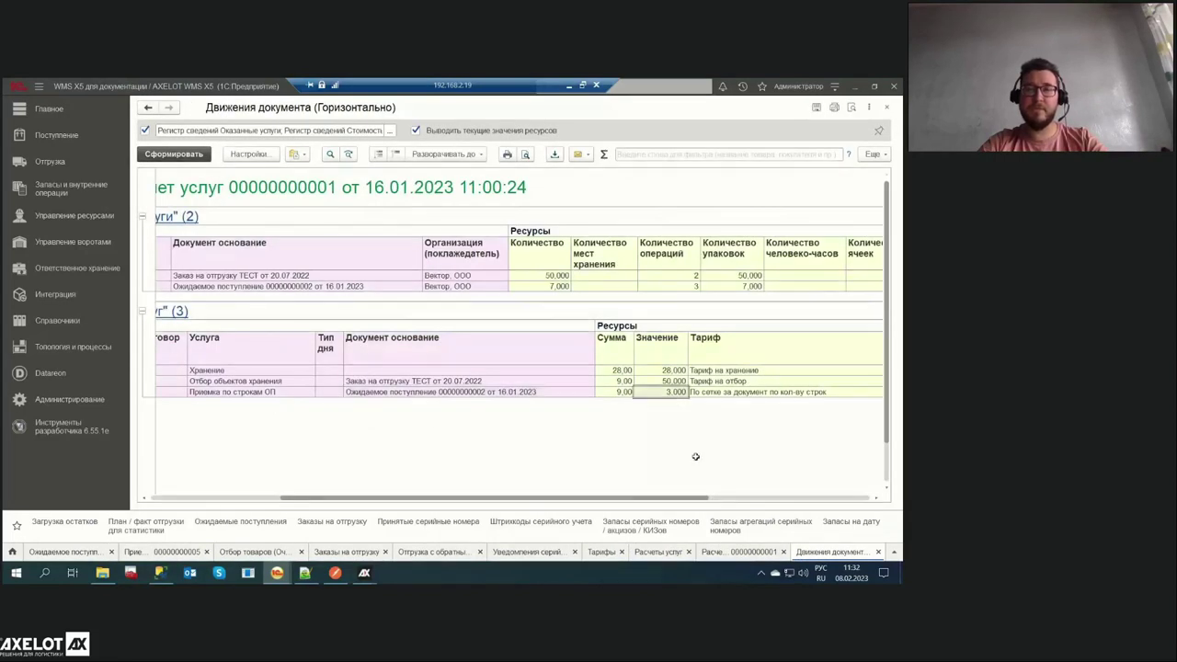
pyautogui.click(619, 391)
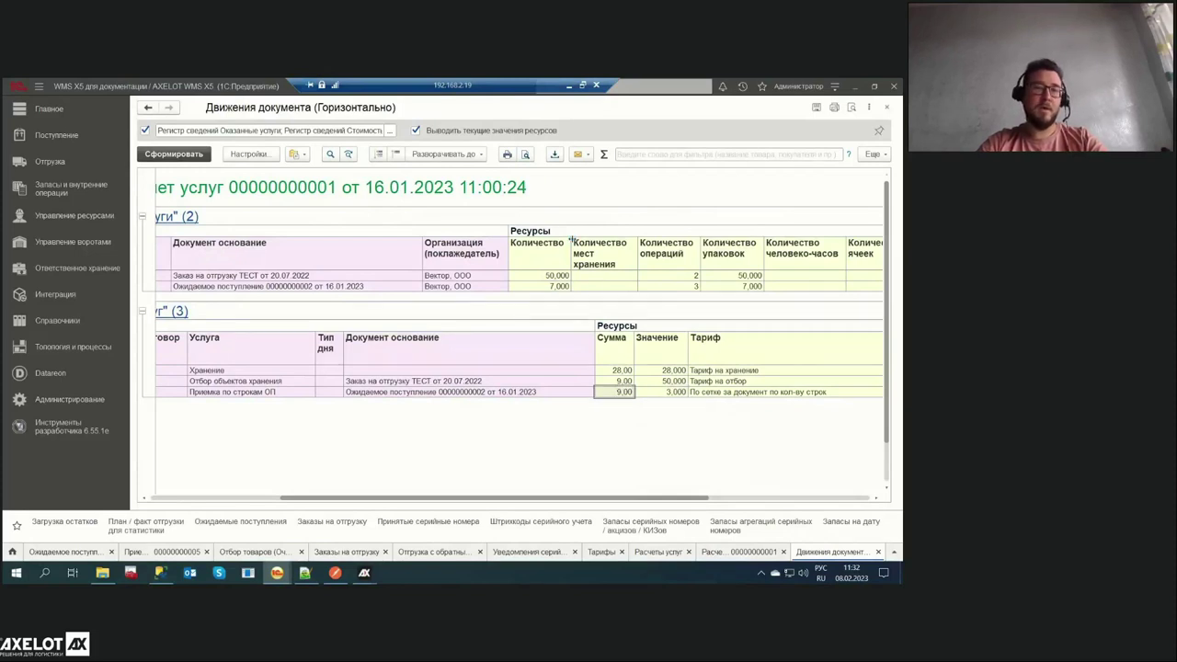
pyautogui.press('Escape')
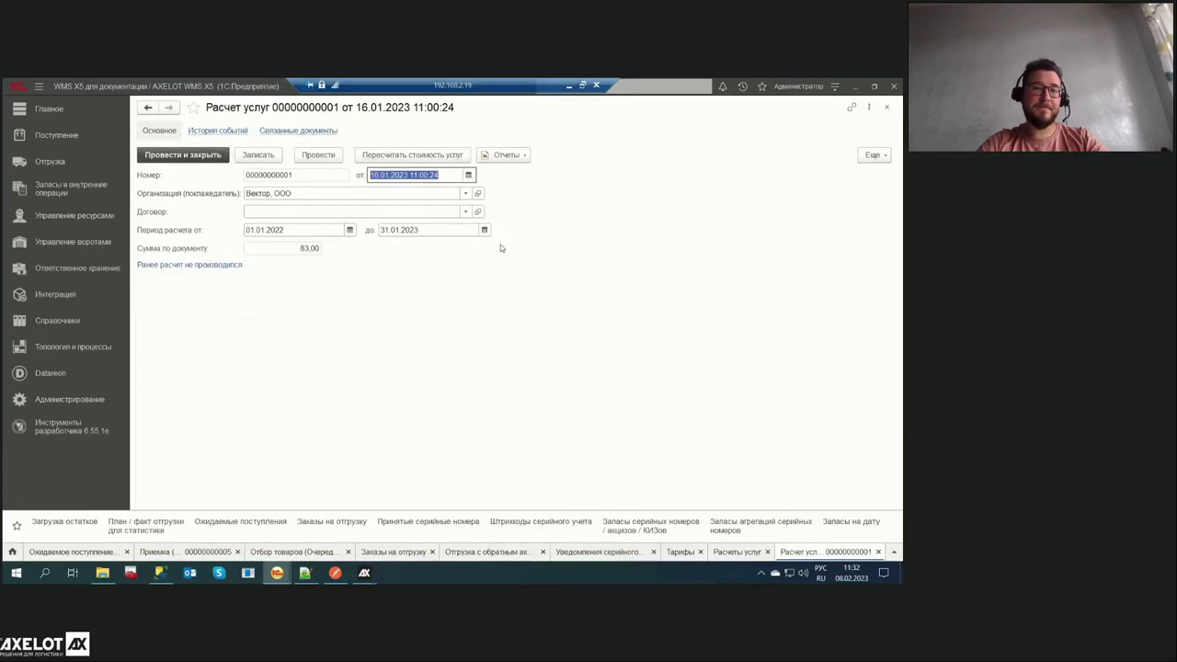
# Review the tariffs assigned to services in the "Установки стоимости услуг" document dated 18.11.2022, and minimize the remote desktop session
pyautogui.click(57, 268)
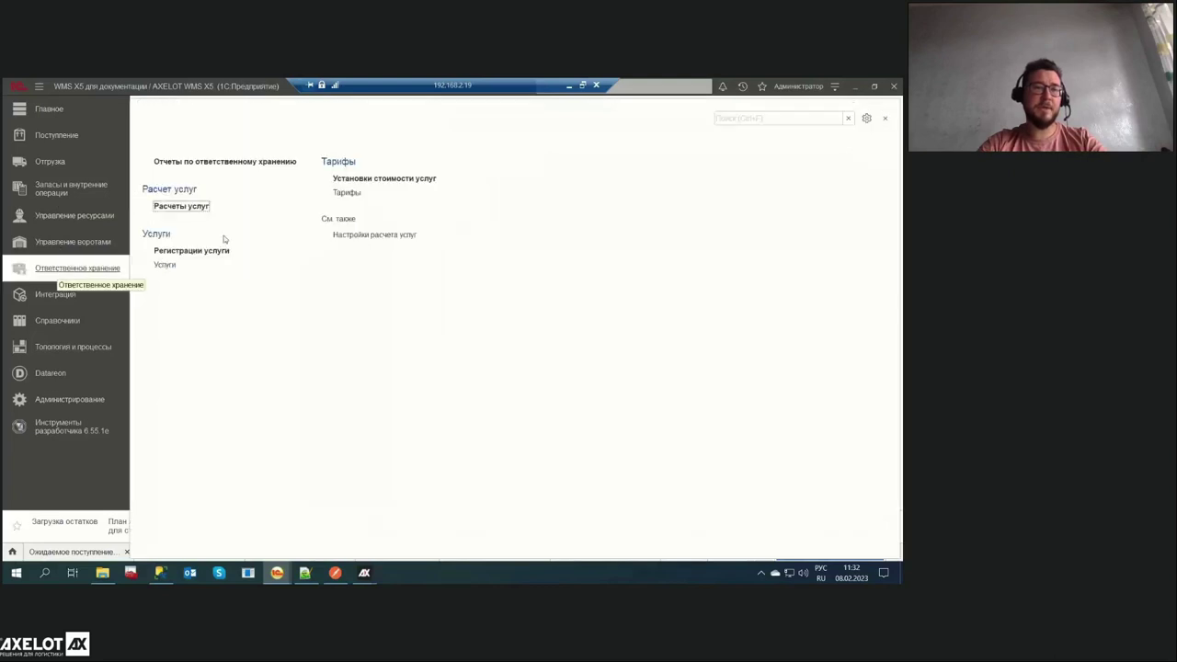
pyautogui.click(374, 181)
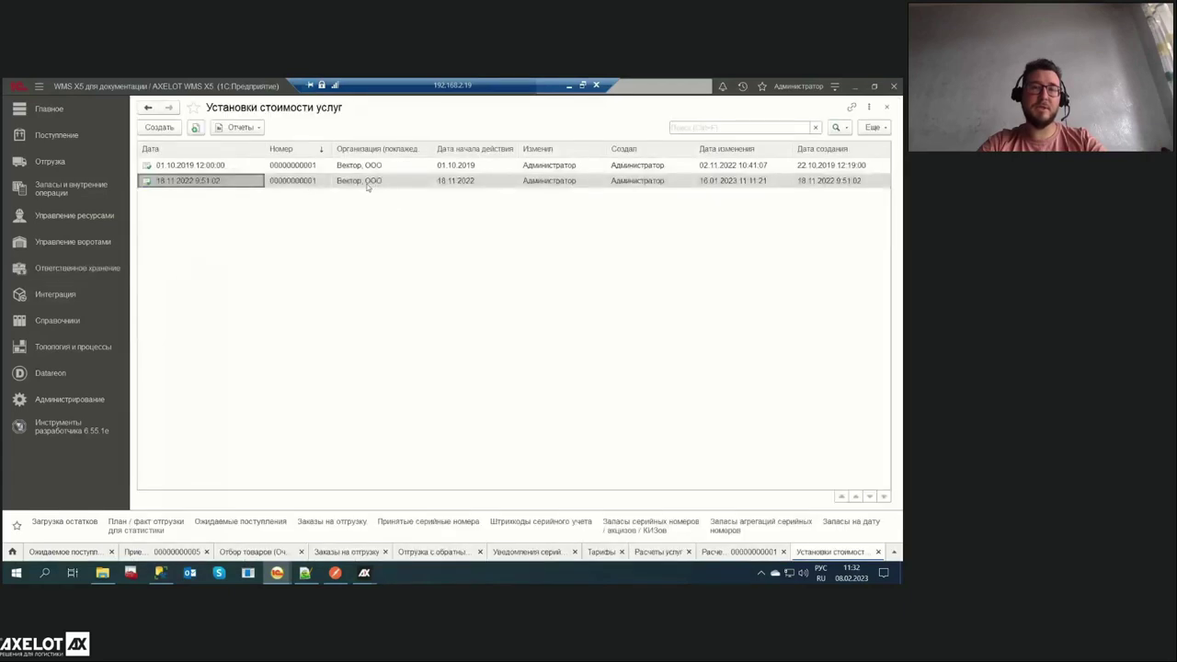
pyautogui.doubleClick(359, 186)
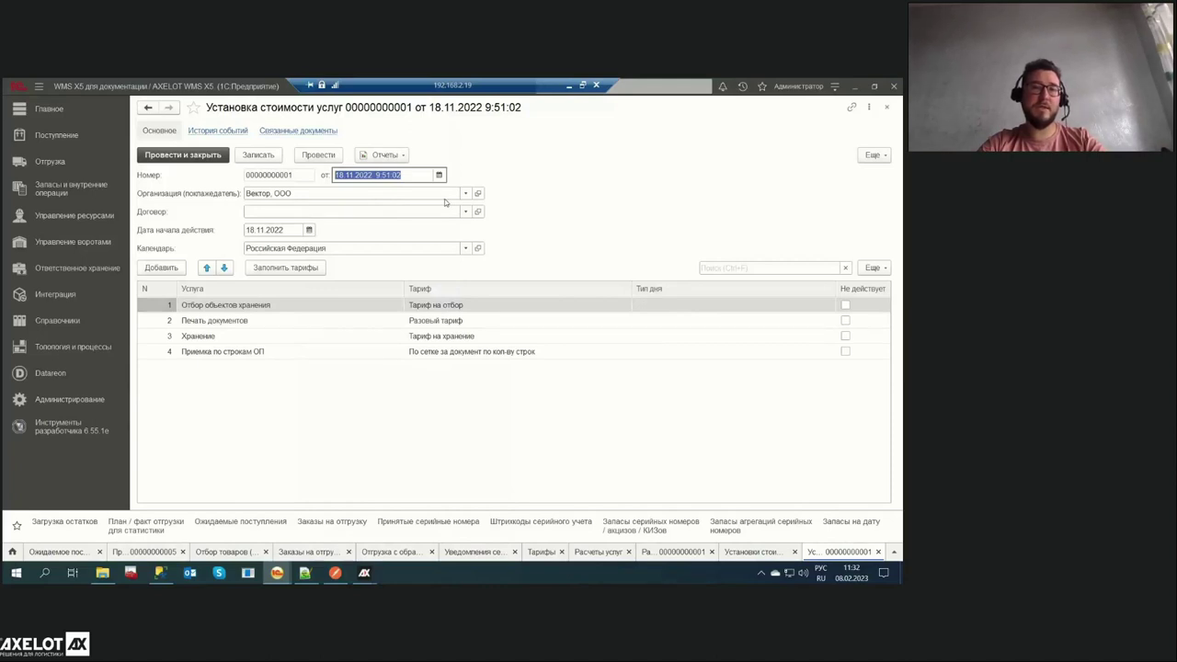
pyautogui.press('Escape')
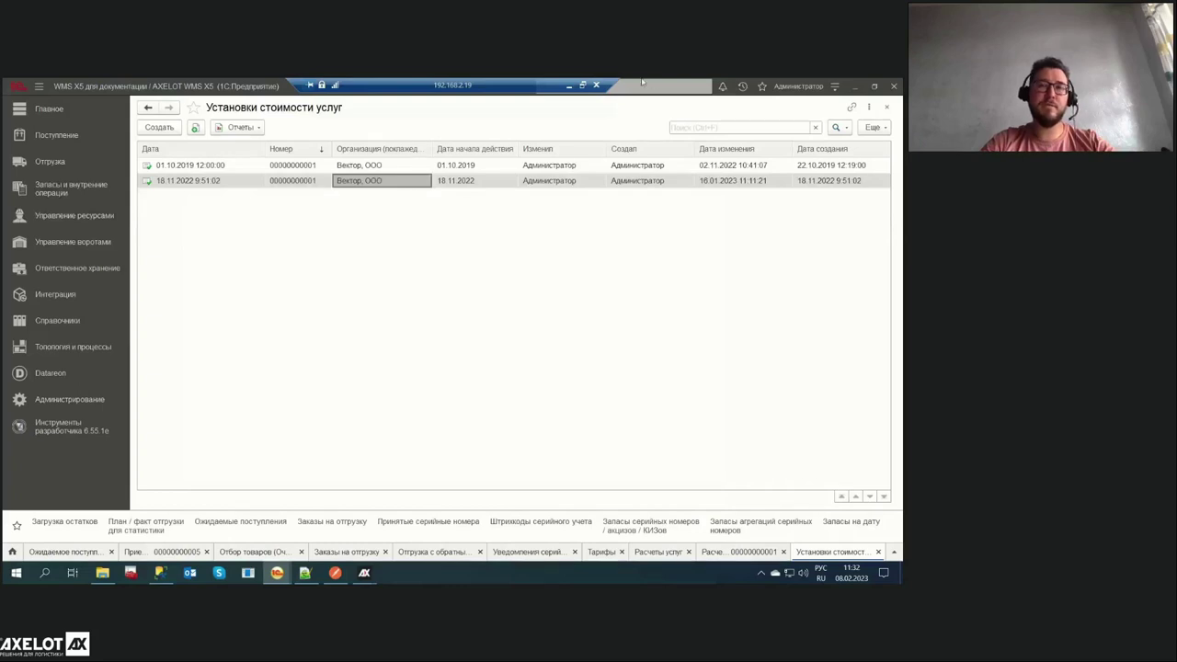
pyautogui.click(569, 85)
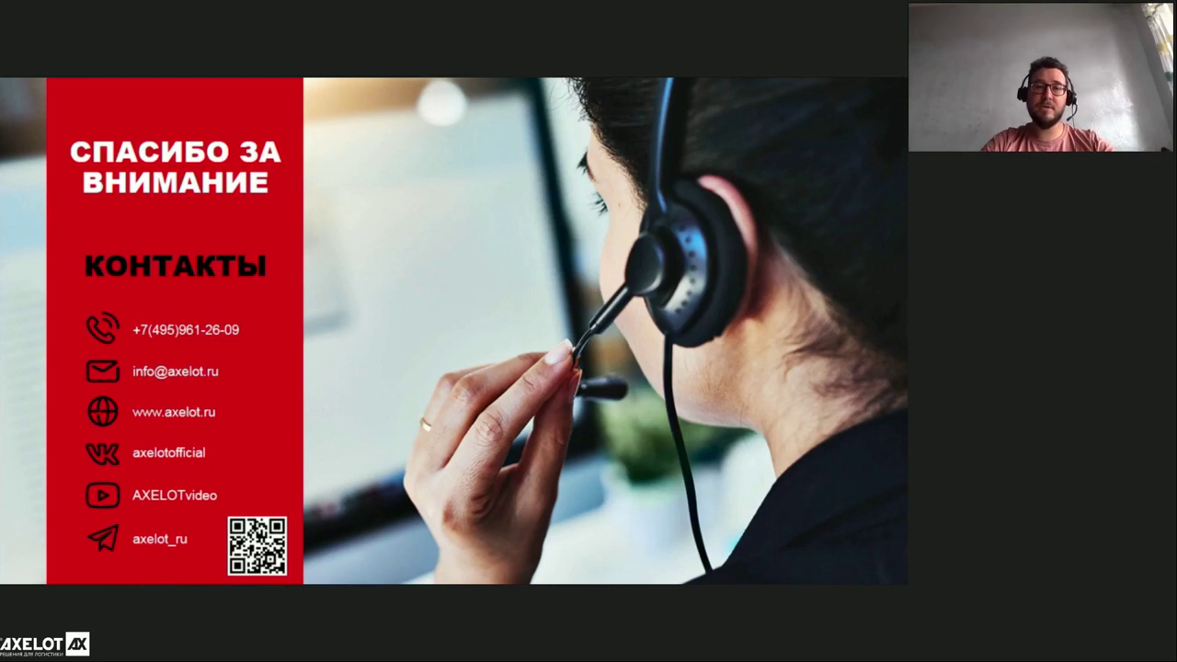